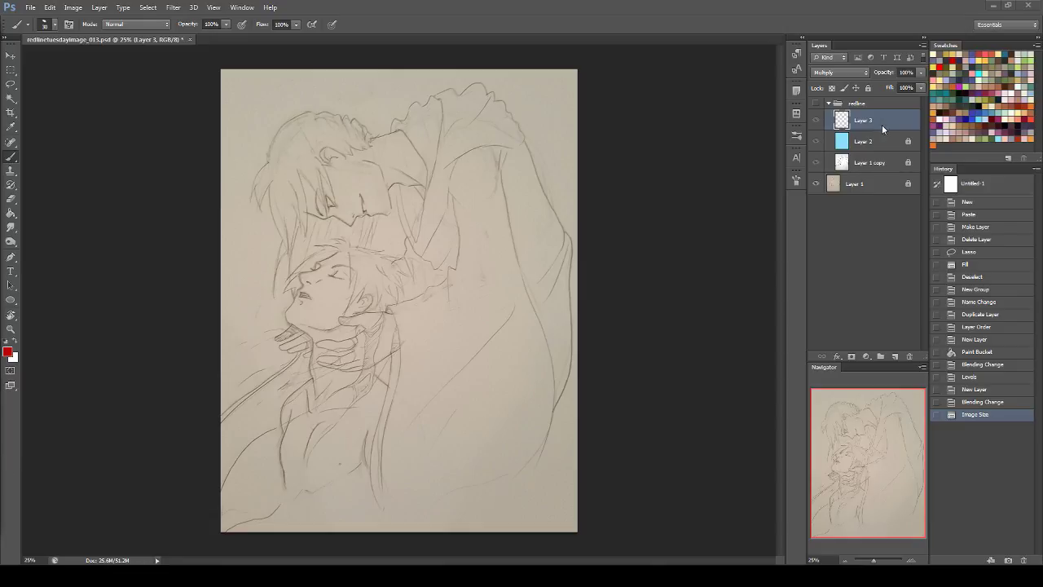
- Turn on the redline group and check the composition by flipping the canvas horizontally and back
left_click(816, 105)
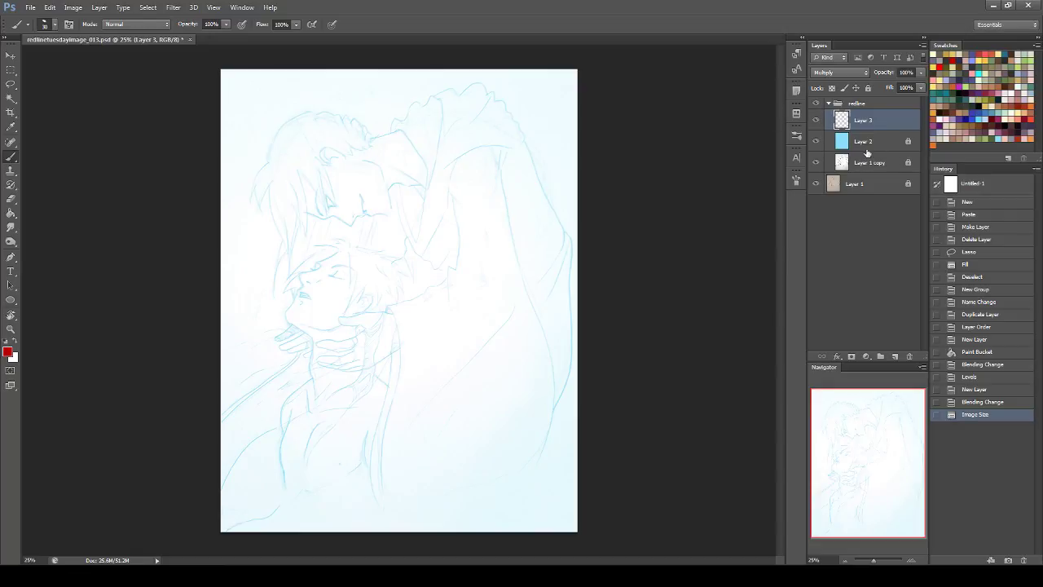
key("ctrl+shift+h")
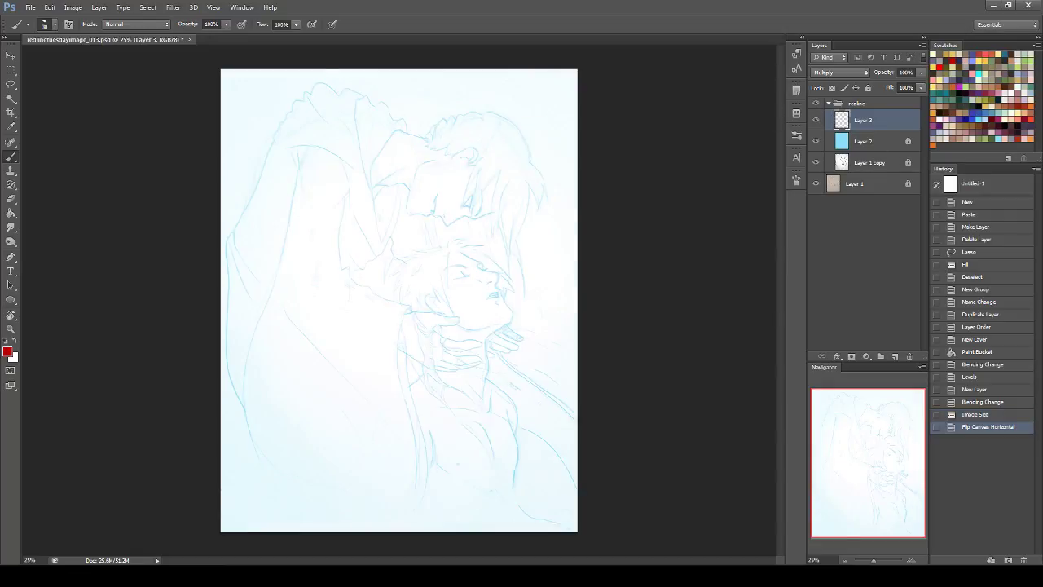
key("ctrl+shift+h")
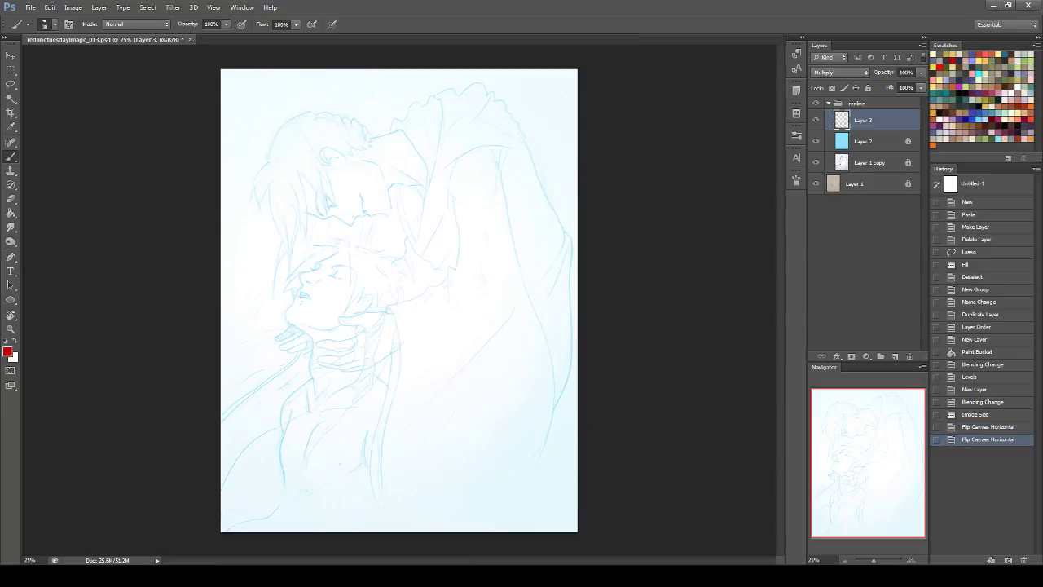
key("ctrl+shift+h")
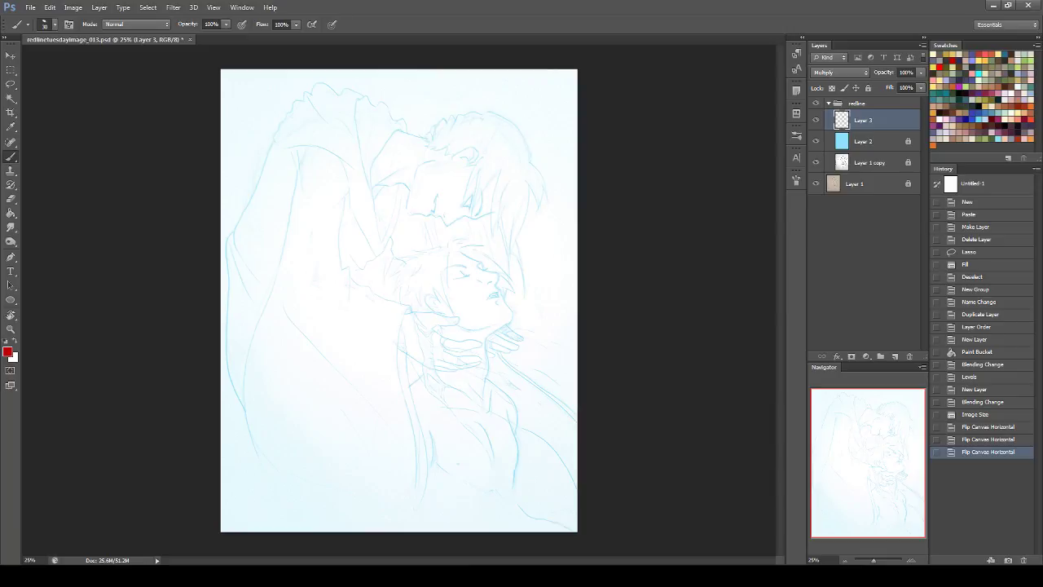
key("ctrl+shift+h")
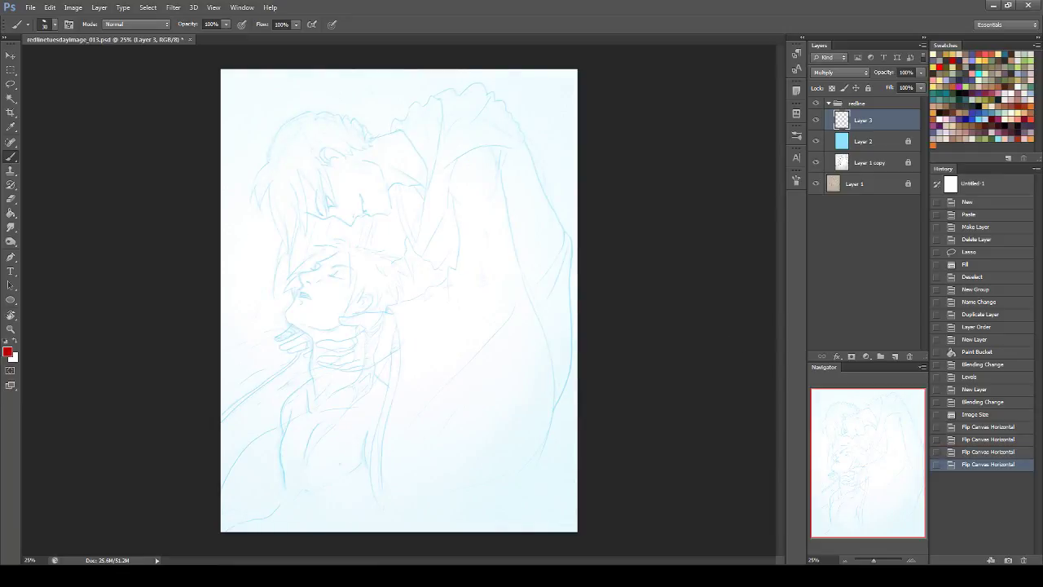
- Set the brush size to 15 and Layer 3's fill to 40%
left_click_drag(300, 393, 283, 371)
key("ctrl+z")
left_click_drag(920, 87, 888, 101)
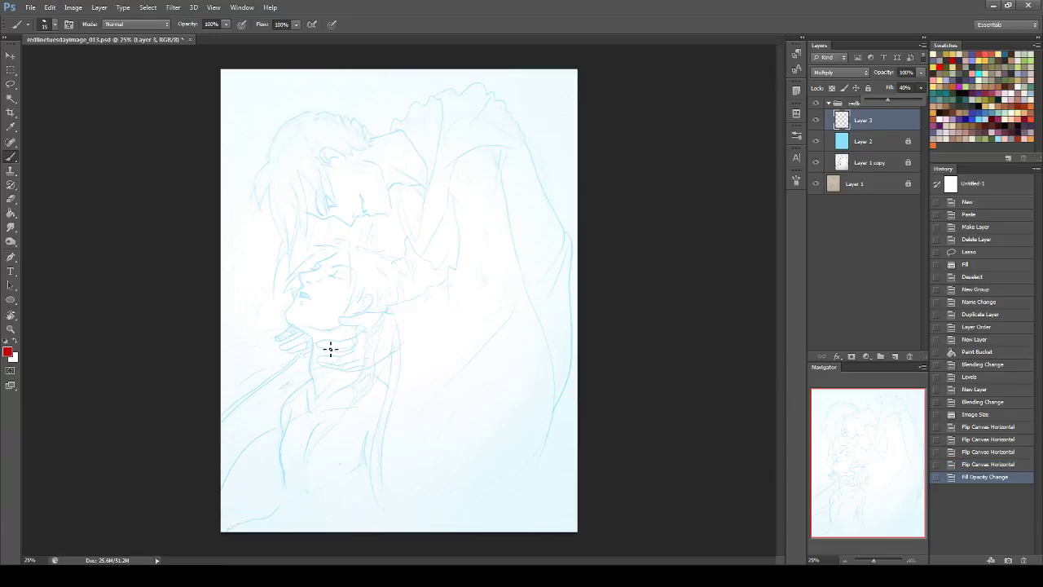
- Draw red guide lines for the front and back of the lower figure's neck on Layer 3
mouse_move(299, 332)
left_mouse_down()
mouse_move(318, 348)
mouse_move(318, 378)
left_mouse_up()
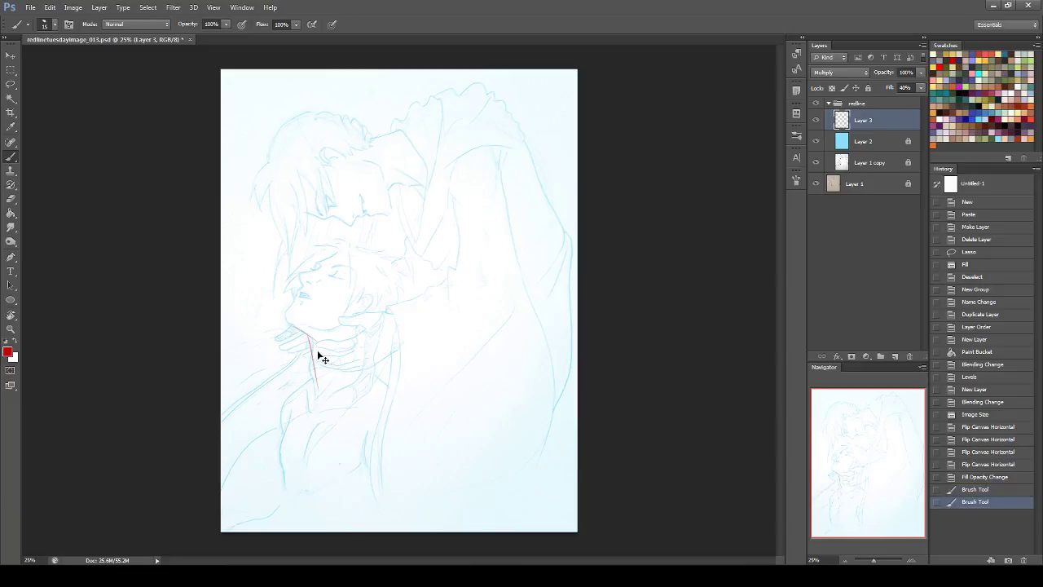
key("ctrl+z")
left_click_drag(310, 337, 313, 390)
left_click_drag(314, 342, 312, 397)
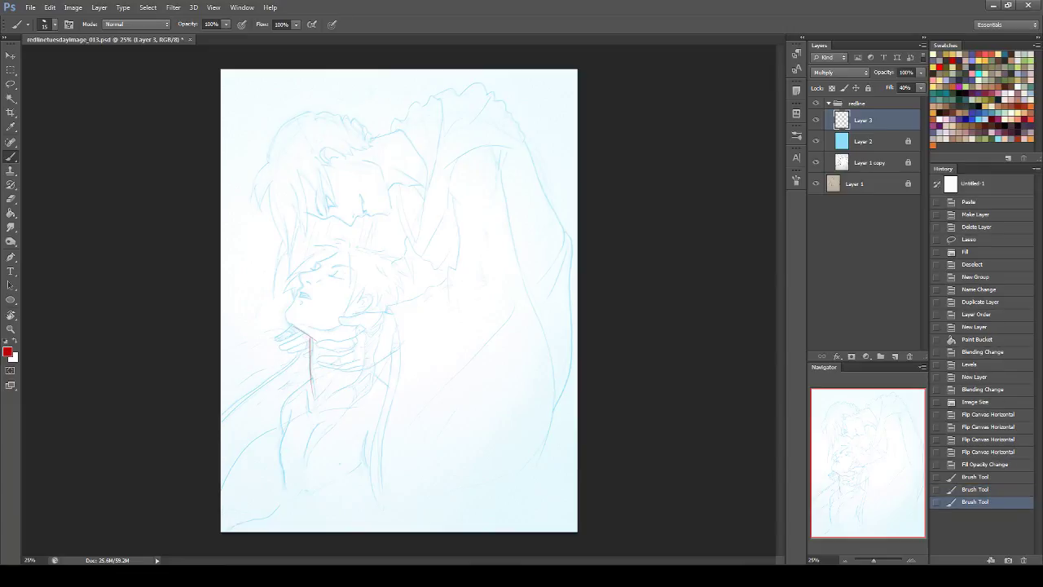
left_click_drag(362, 373, 362, 375)
key("ctrl+z")
left_click_drag(358, 337, 359, 366)
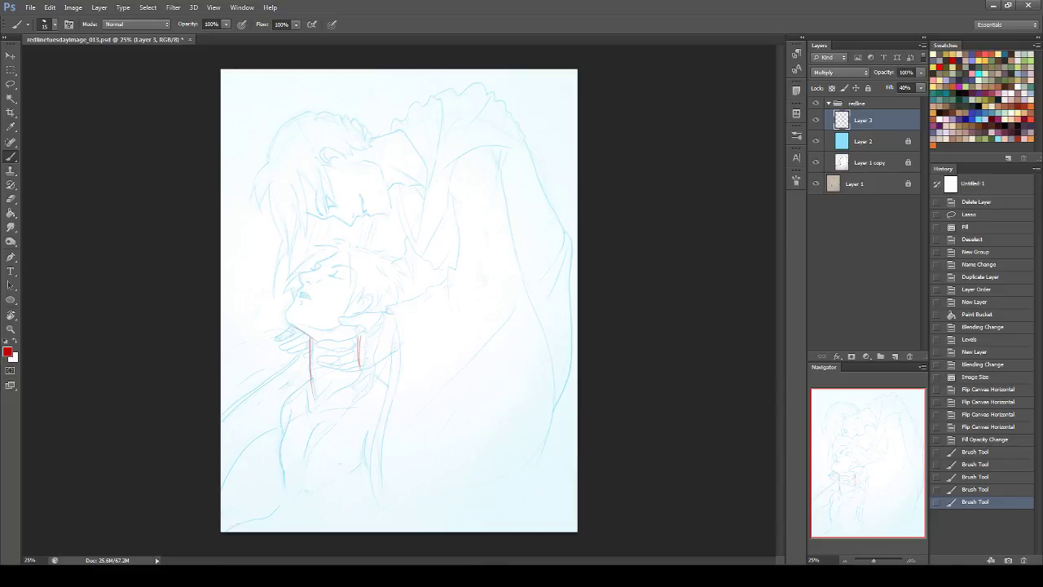
- Draw the lower figure's shoulder slopes, torso centre line and the collarbone lines meeting at the base of the neck
mouse_move(373, 373)
left_mouse_down()
mouse_move(394, 394)
mouse_move(362, 373)
mouse_move(429, 414)
left_mouse_up()
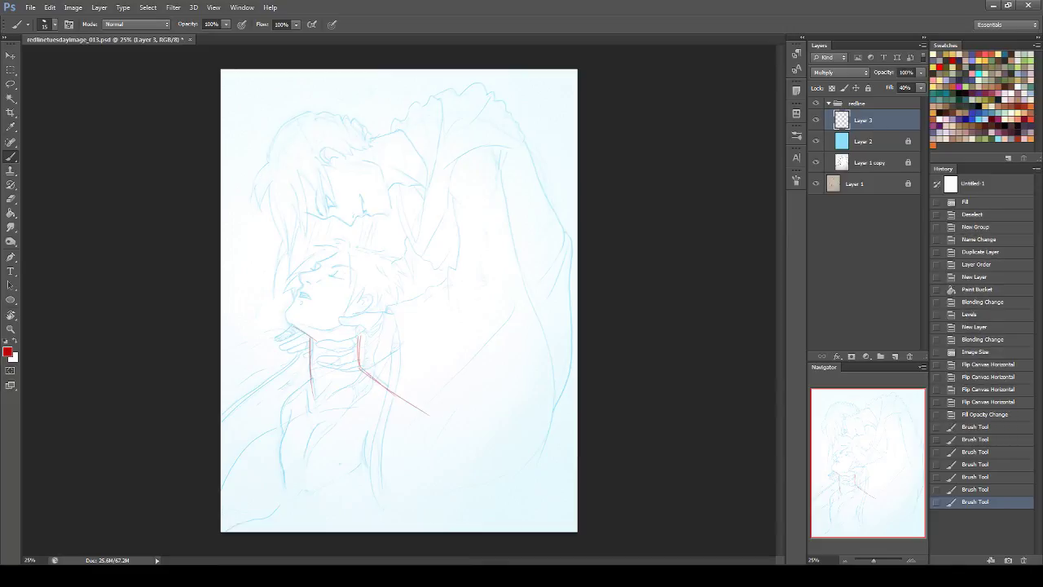
mouse_move(310, 376)
left_mouse_down()
mouse_move(281, 399)
mouse_move(284, 492)
left_mouse_up()
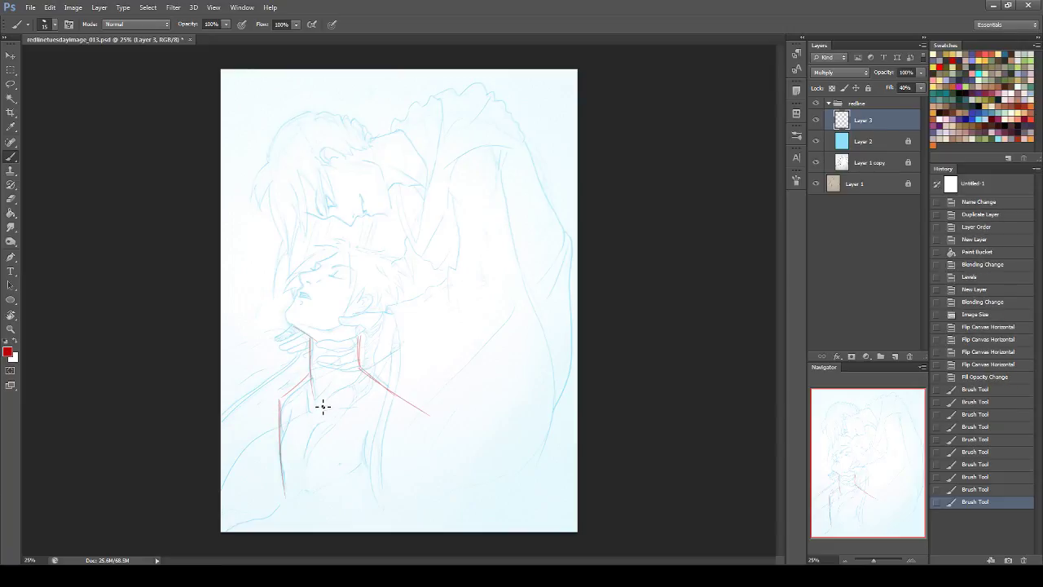
left_click_drag(315, 403, 308, 515)
mouse_move(280, 400)
left_mouse_down()
mouse_move(318, 430)
mouse_move(326, 417)
mouse_move(318, 424)
mouse_move(396, 396)
left_mouse_up()
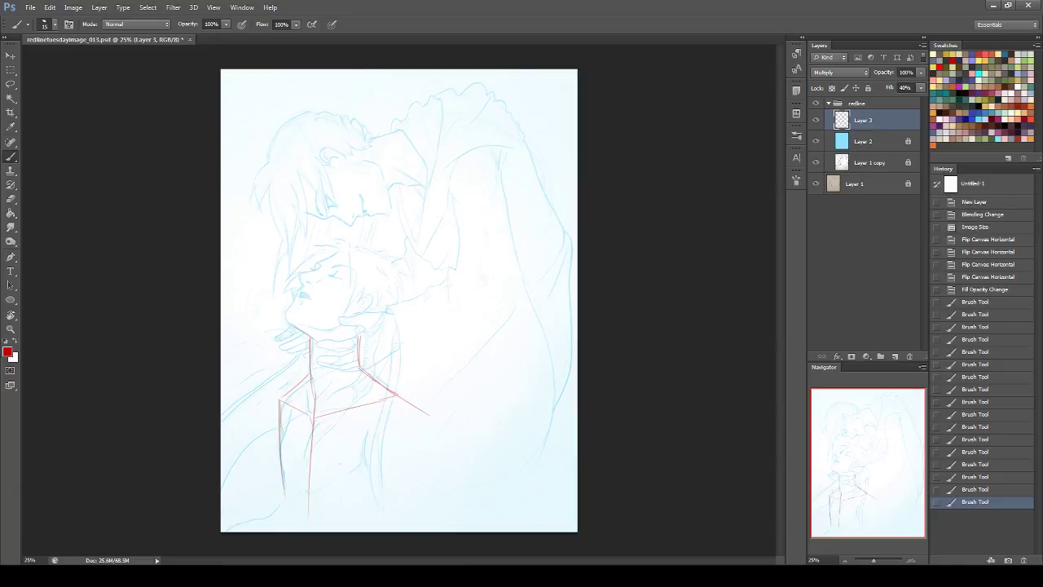
- Outline both shoulders and upper arms and reinforce the torso's centre and side lines
mouse_move(290, 391)
left_mouse_down()
mouse_move(270, 409)
mouse_move(263, 472)
left_mouse_up()
key("ctrl+z")
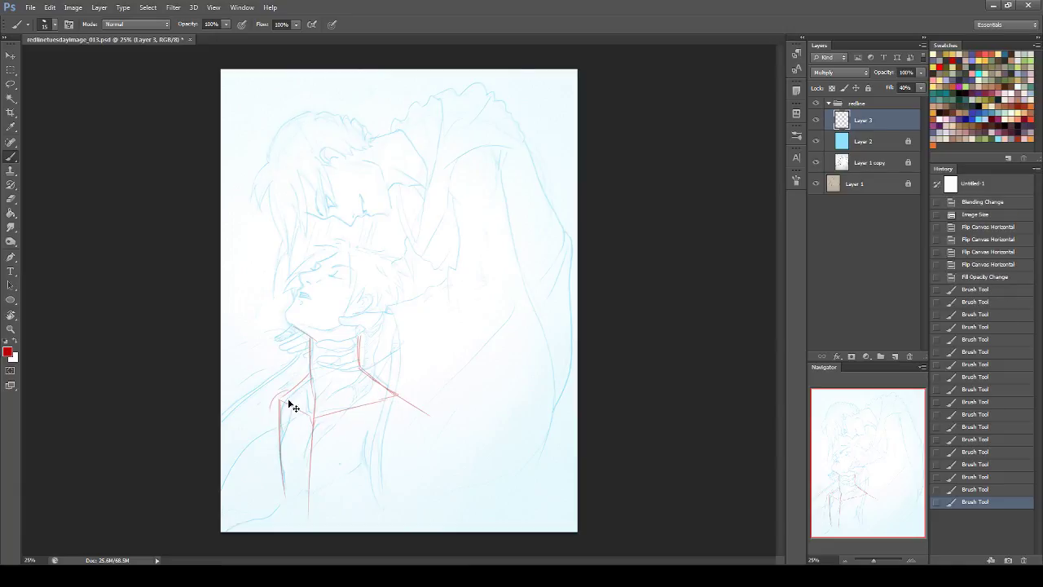
left_click_drag(271, 407, 257, 509)
mouse_move(397, 398)
left_mouse_down()
mouse_move(444, 433)
mouse_move(448, 510)
left_mouse_up()
key("ctrl+z")
left_click_drag(316, 424, 309, 496)
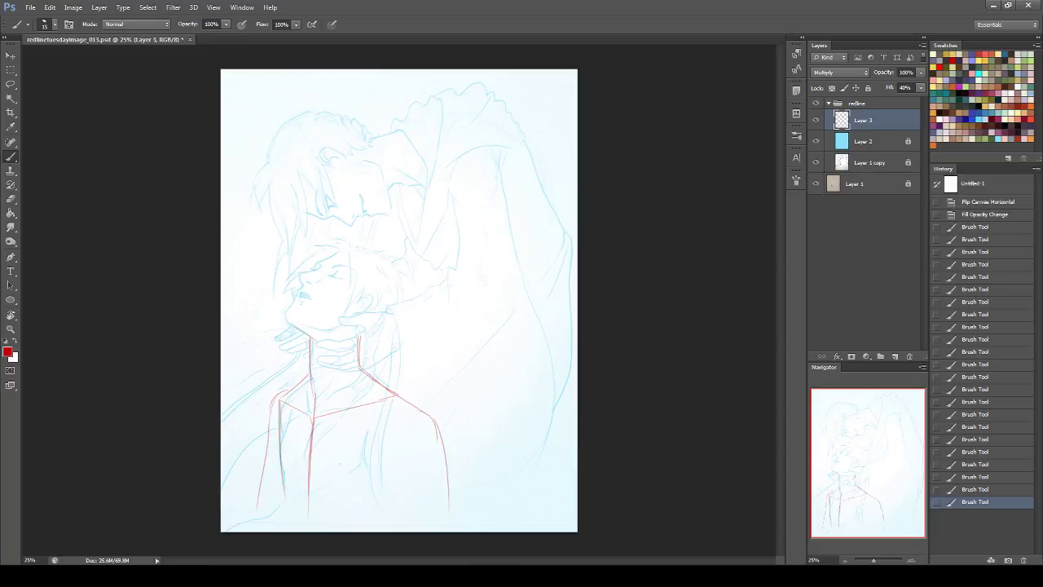
left_click_drag(285, 419, 278, 464)
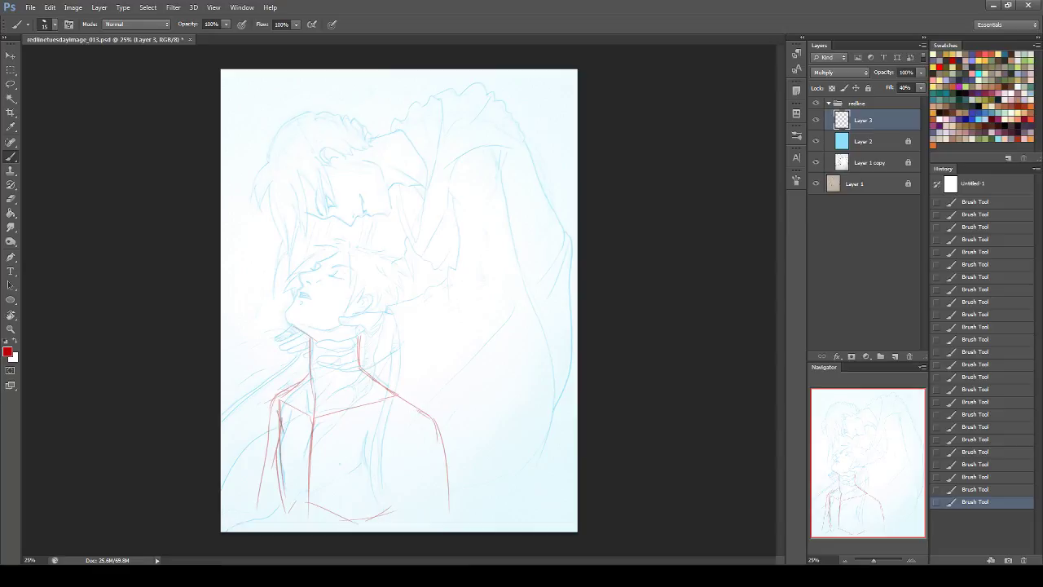
- Zoom to 50% on the lower figure's torso and strengthen its collarbone line
left_click(818, 560)
type("50")
key("Return")
left_click_drag(858, 461, 852, 487)
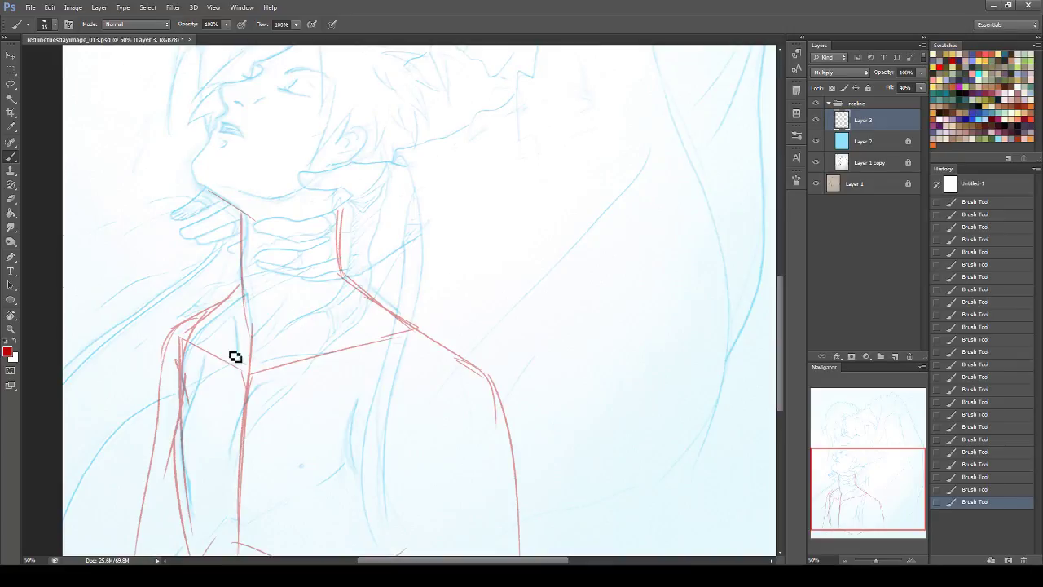
left_click_drag(200, 331, 246, 374)
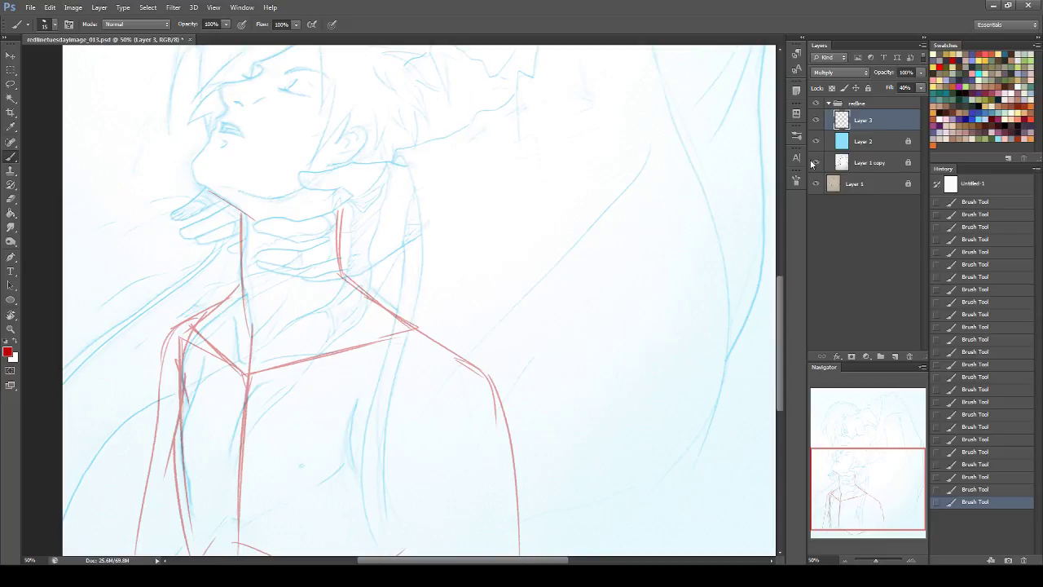
- Compare the neck redlines with the original sketch by toggling the visibility of Layer 3 and the redline group
left_click(815, 120)
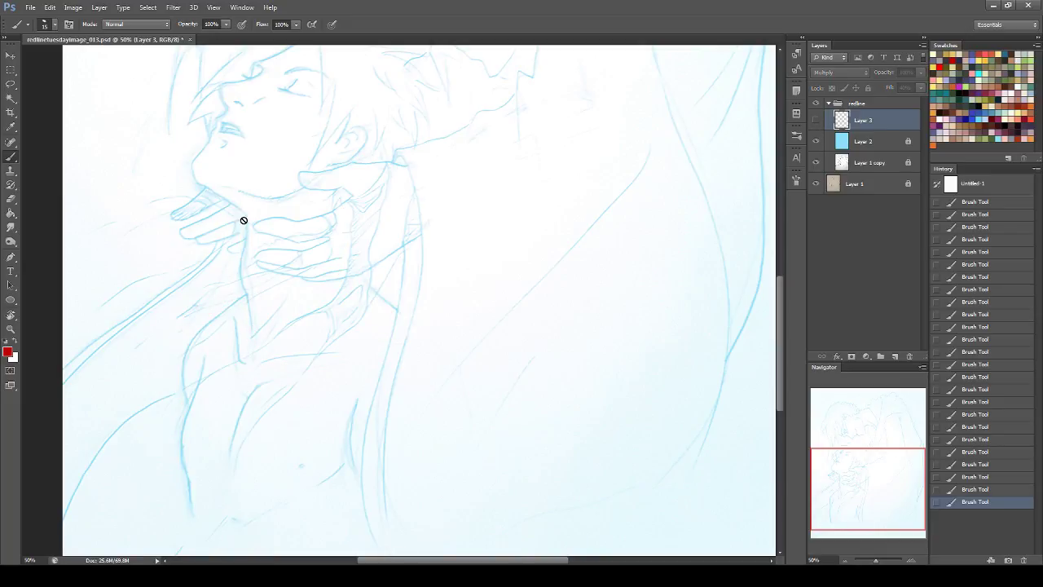
left_click(815, 120)
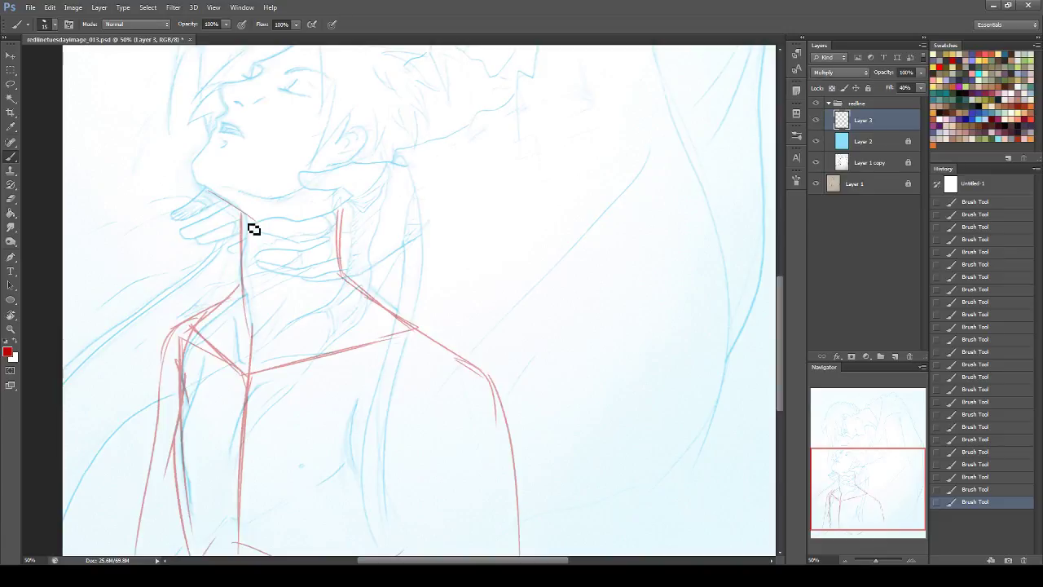
left_click_drag(246, 219, 253, 337)
left_click(815, 103)
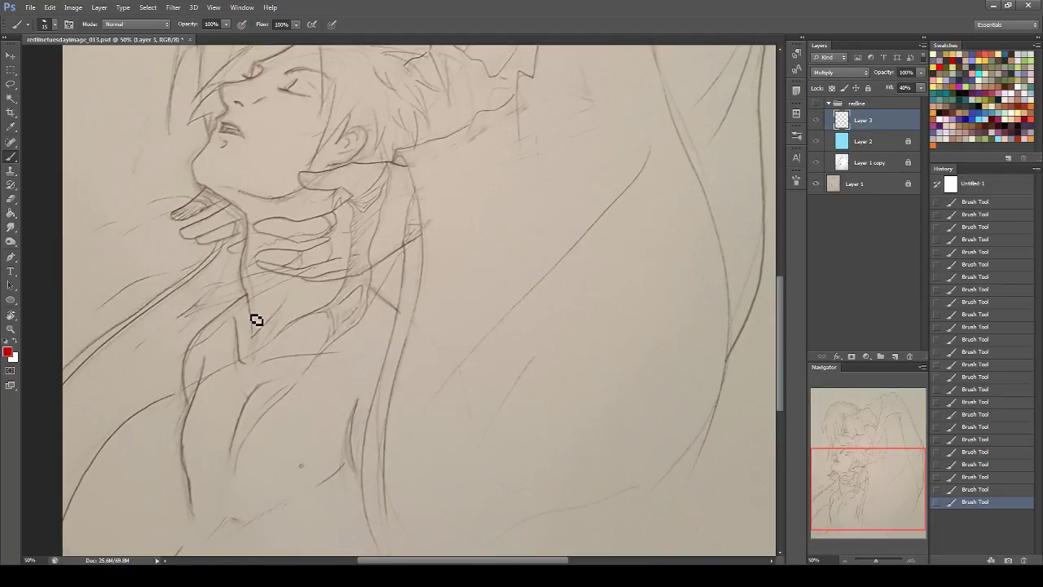
left_click(816, 104)
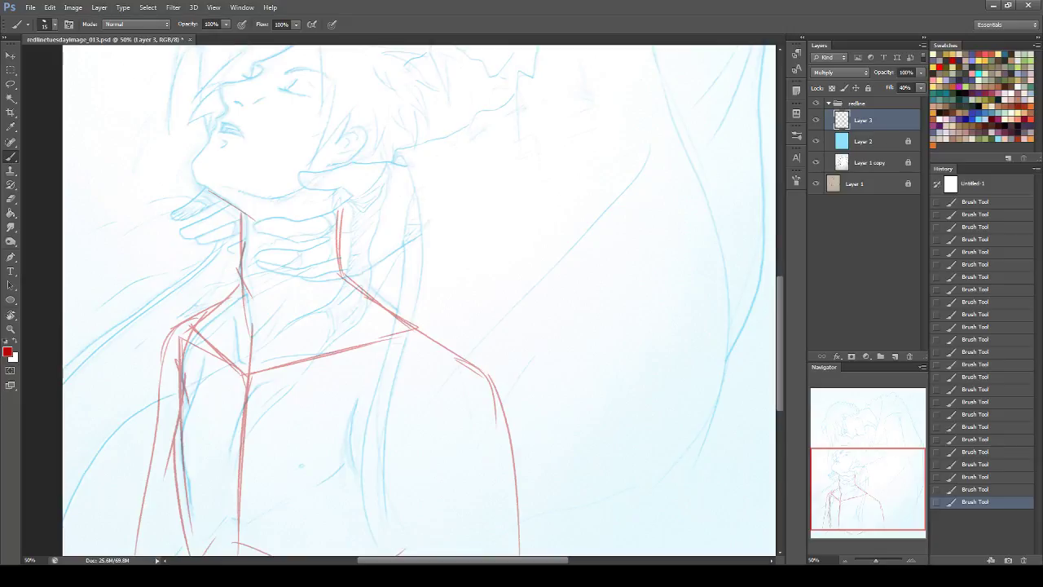
left_click(816, 103)
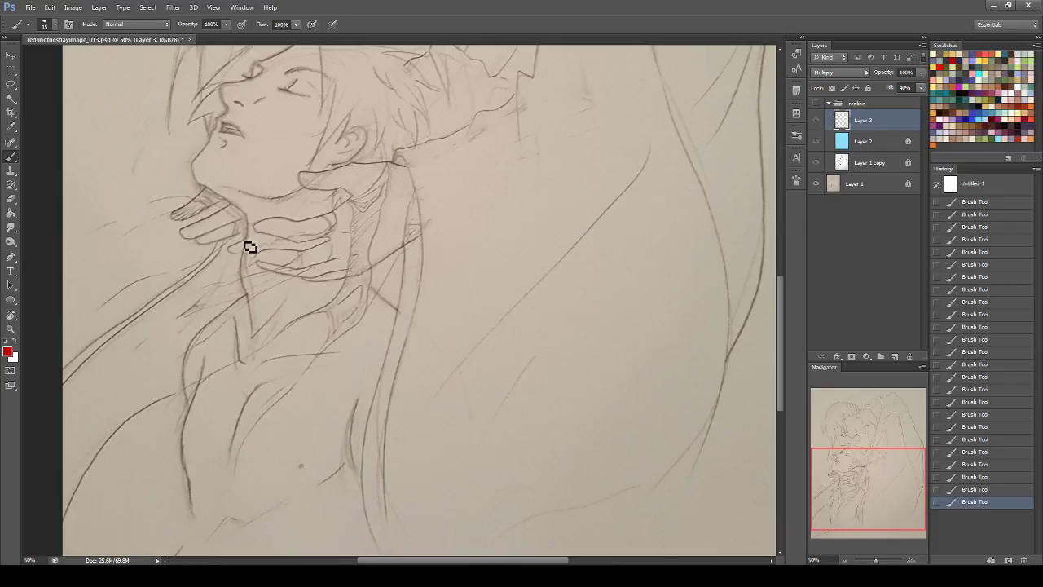
left_click(816, 104)
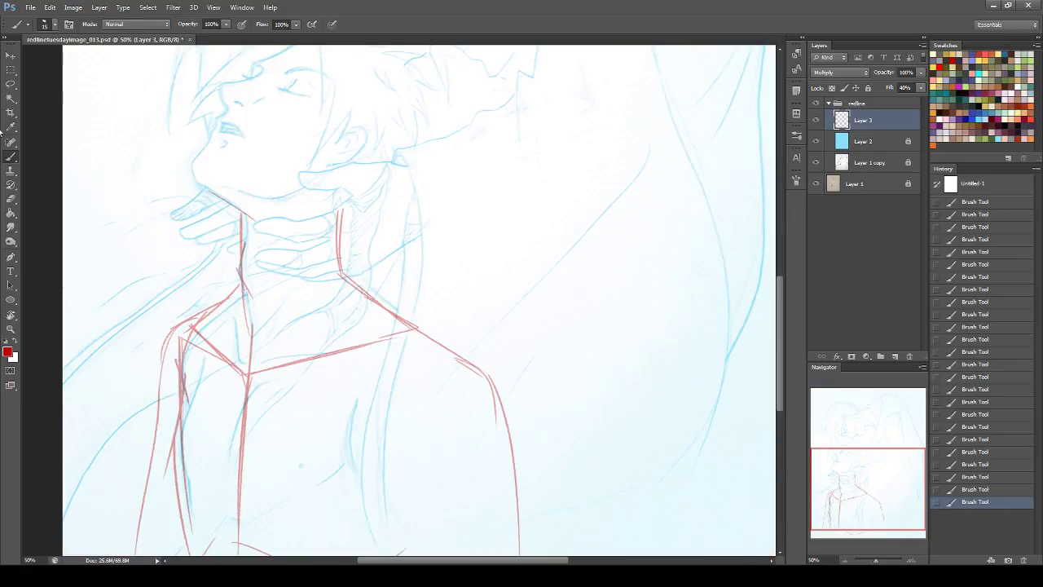
- Erase the stray marks on the front of the neck and draw a red line along its top under the jaw
left_click(11, 198)
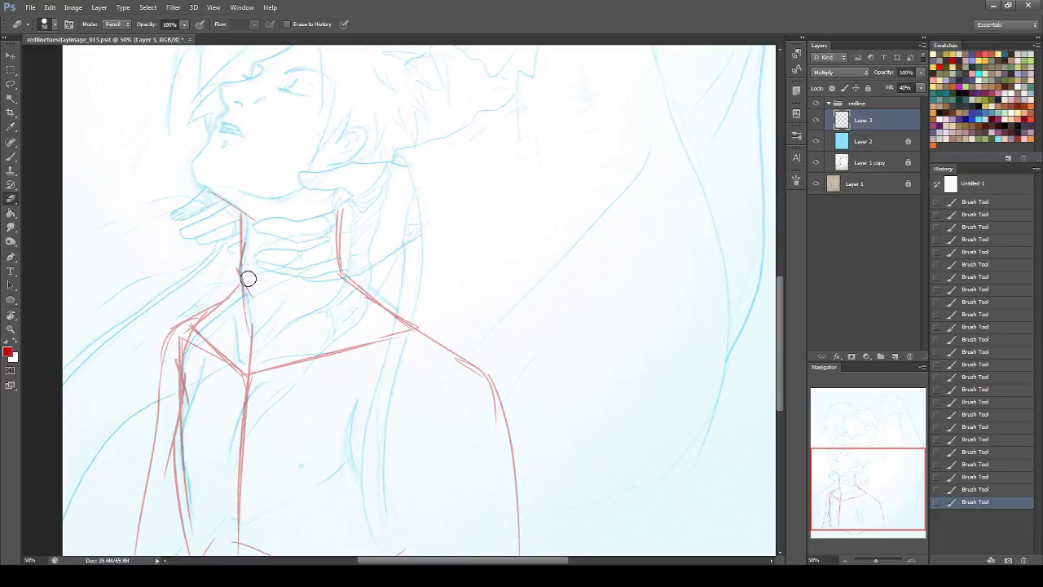
mouse_move(244, 263)
left_mouse_down()
mouse_move(244, 287)
mouse_move(236, 270)
mouse_move(246, 295)
left_mouse_up()
key("b")
left_click_drag(889, 448, 890, 429)
mouse_move(203, 307)
left_mouse_down()
mouse_move(251, 349)
mouse_move(283, 346)
mouse_move(309, 359)
mouse_move(351, 329)
left_mouse_up()
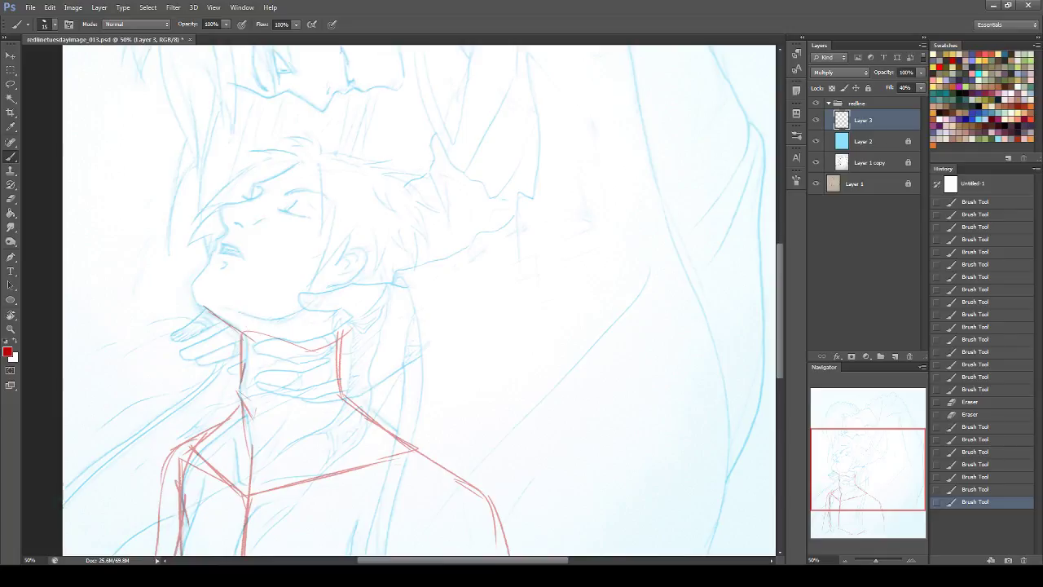
left_click_drag(230, 299, 339, 147)
key("ctrl+z")
left_click_drag(910, 442, 878, 487)
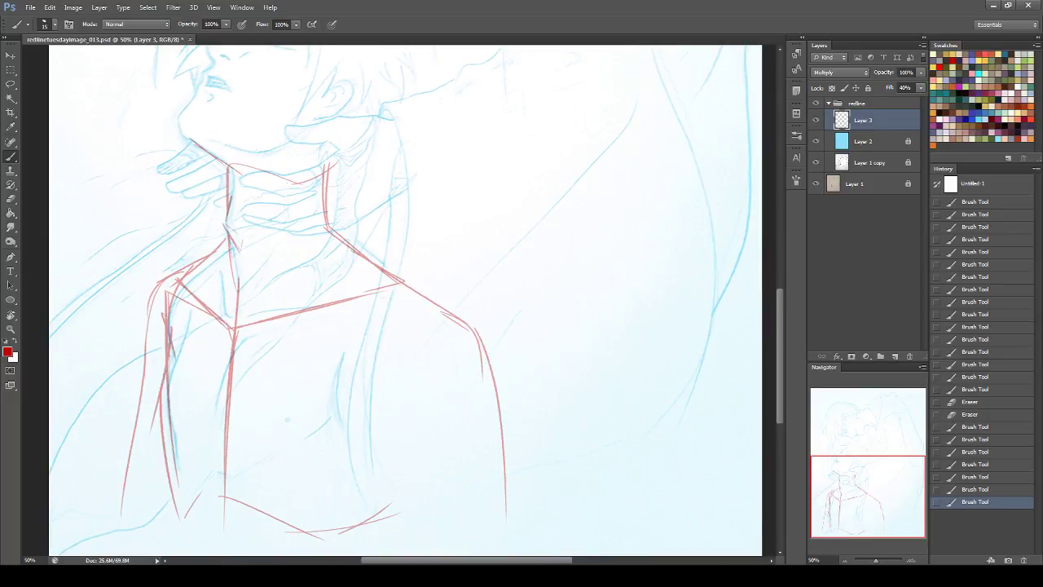
left_click_drag(857, 462, 857, 451)
left_click_drag(143, 149, 251, 152)
key("ctrl+z")
mouse_move(152, 171)
left_mouse_down()
mouse_move(285, 187)
mouse_move(305, 180)
mouse_move(259, 192)
left_mouse_up()
key("ctrl+z")
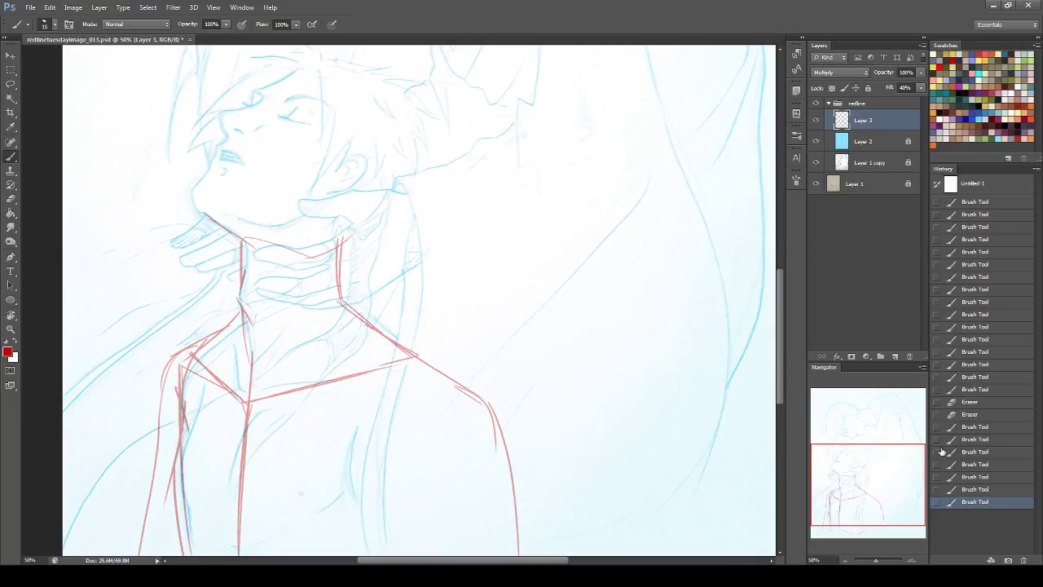
left_click_drag(885, 462, 884, 450)
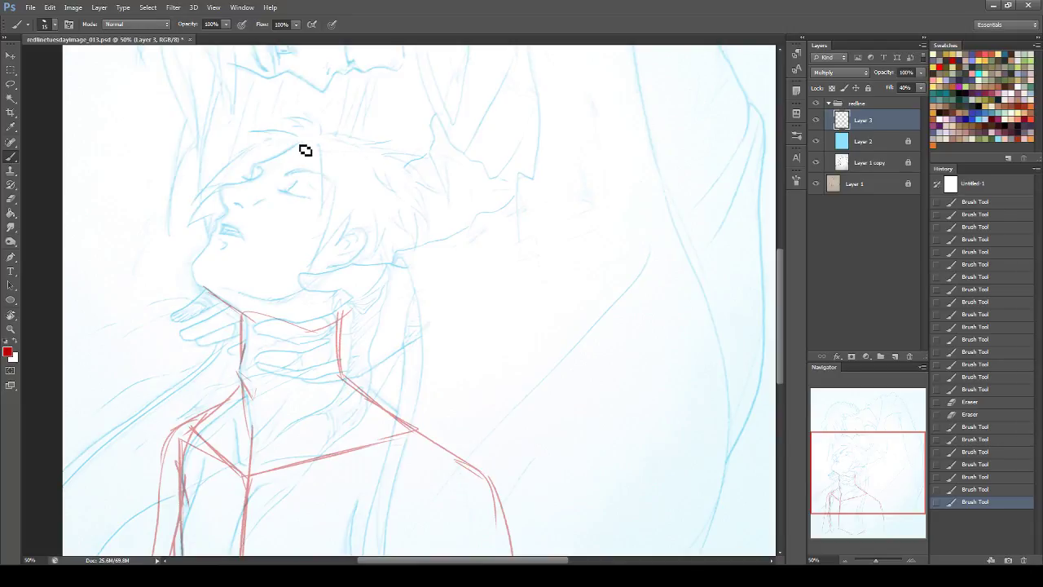
left_click_drag(306, 141, 257, 300)
key("ctrl+z")
left_click_drag(305, 140, 242, 302)
key("ctrl+z")
- Draw the underside of the chin, the jawline up toward the ear and the front curve of the face
left_click_drag(204, 284, 241, 322)
mouse_move(205, 282)
left_mouse_down()
mouse_move(294, 304)
mouse_move(364, 254)
left_mouse_up()
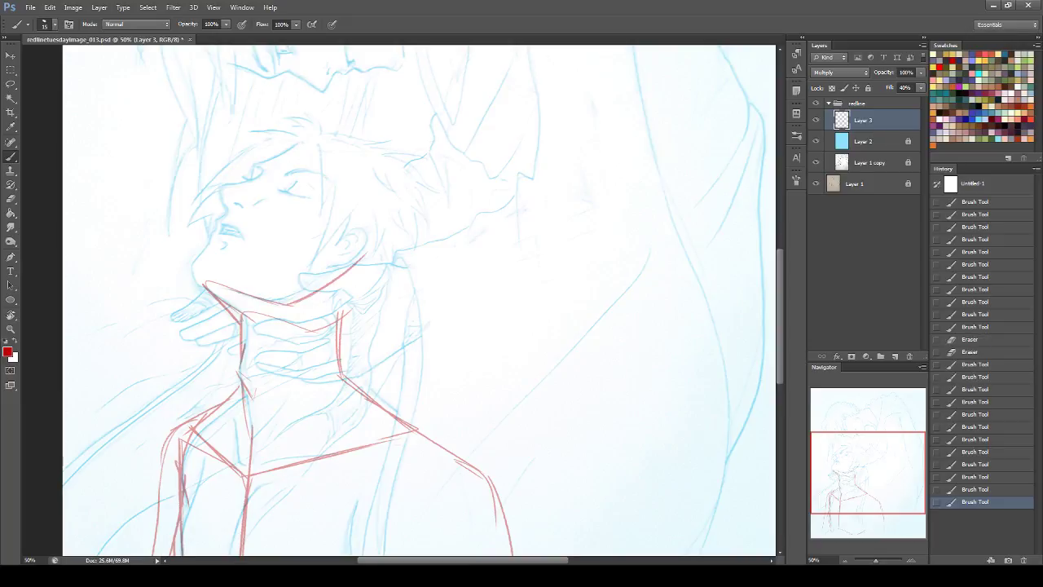
left_click_drag(204, 249, 199, 283)
left_click_drag(201, 265, 364, 126)
key("ctrl+z")
- Draw the lower figure's rounded skull from the forehead over the crown and down to the nape
mouse_move(275, 152)
left_mouse_down()
mouse_move(352, 139)
mouse_move(387, 148)
mouse_move(440, 232)
left_mouse_up()
left_click_drag(414, 187, 424, 287)
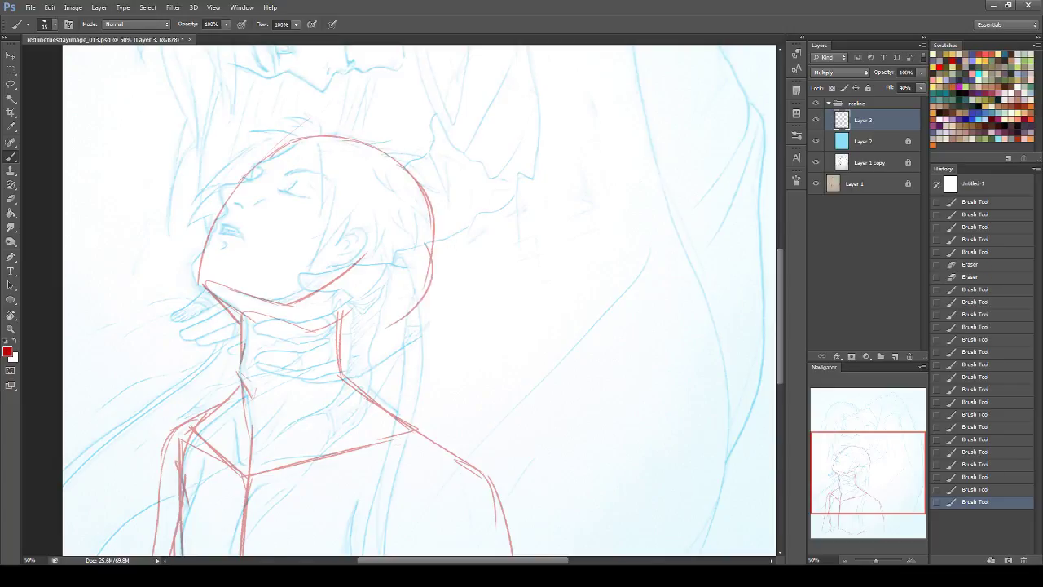
mouse_move(402, 330)
left_mouse_down()
mouse_move(437, 236)
mouse_move(342, 345)
mouse_move(399, 333)
mouse_move(416, 313)
left_mouse_up()
mouse_move(351, 343)
left_mouse_down()
mouse_move(424, 306)
mouse_move(432, 278)
left_mouse_up()
left_click_drag(437, 242, 419, 310)
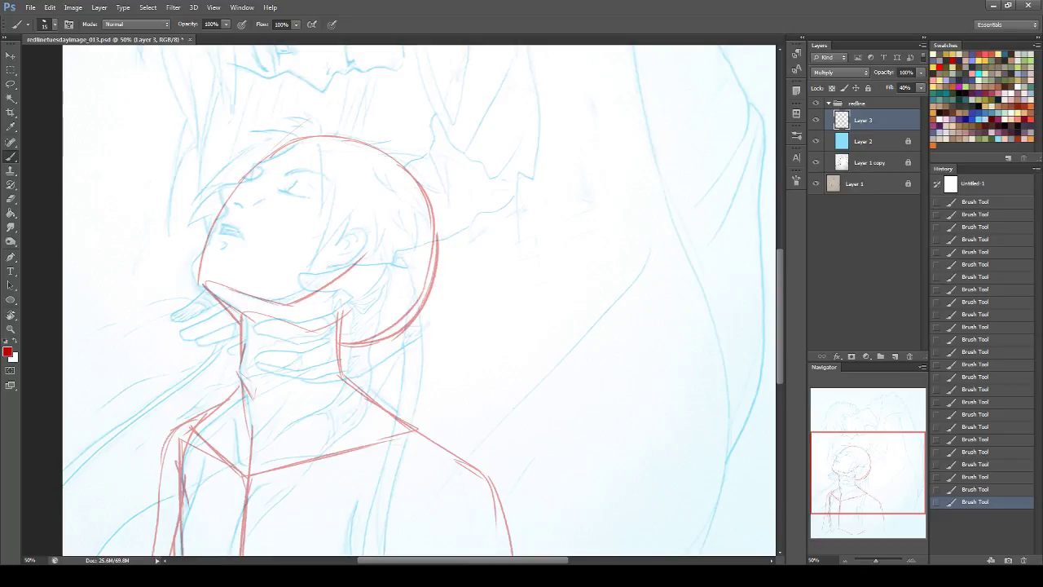
- Add the face's centre line, curved brow line, short feature marks and the ear outline
left_click_drag(218, 285, 273, 167)
mouse_move(359, 215)
left_mouse_down()
mouse_move(274, 186)
mouse_move(242, 191)
left_mouse_up()
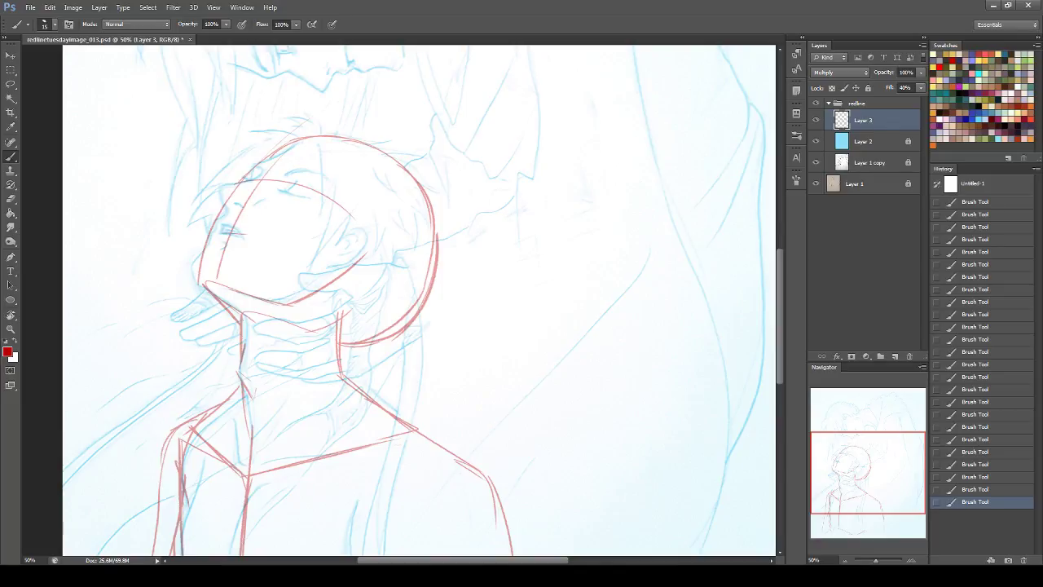
left_click_drag(259, 203, 236, 205)
left_click_drag(364, 263, 383, 268)
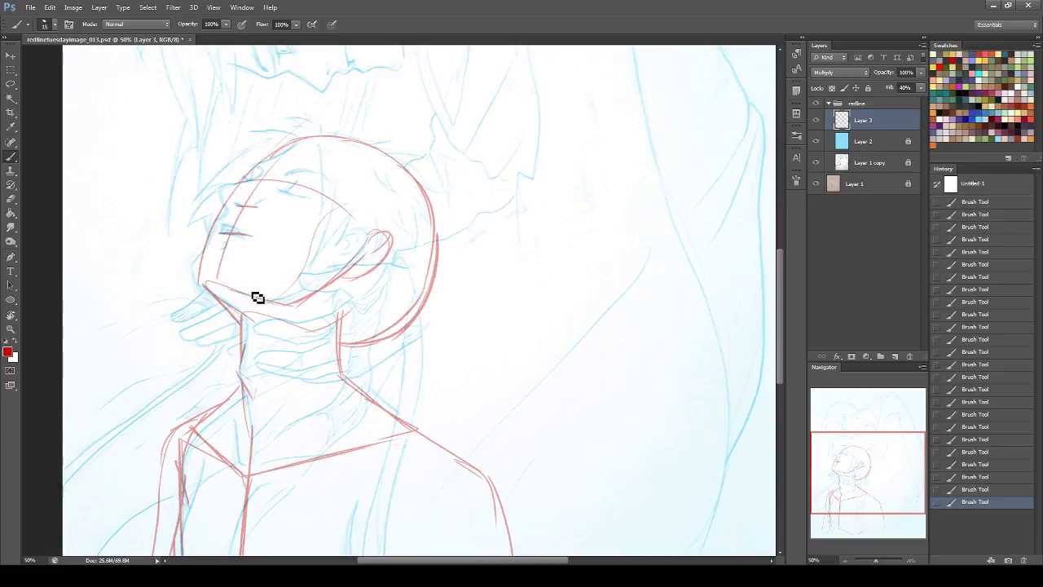
- Draw the cheek's side plane and an angular hairline across the top of the lower figure's head
mouse_move(219, 285)
left_mouse_down()
mouse_move(369, 215)
mouse_move(338, 196)
mouse_move(335, 146)
left_mouse_up()
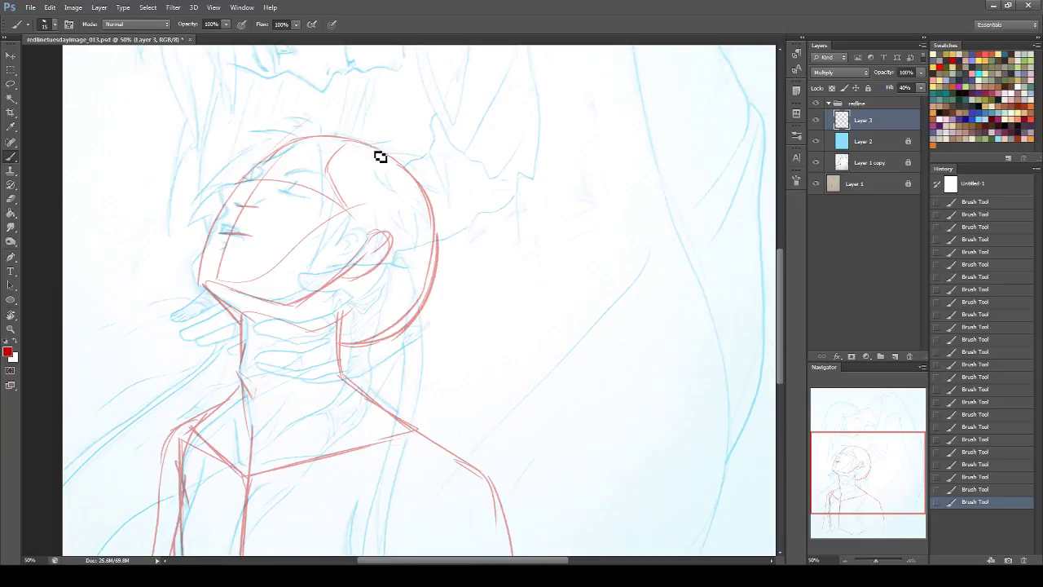
left_click_drag(360, 150, 327, 167)
left_click_drag(266, 161, 271, 176)
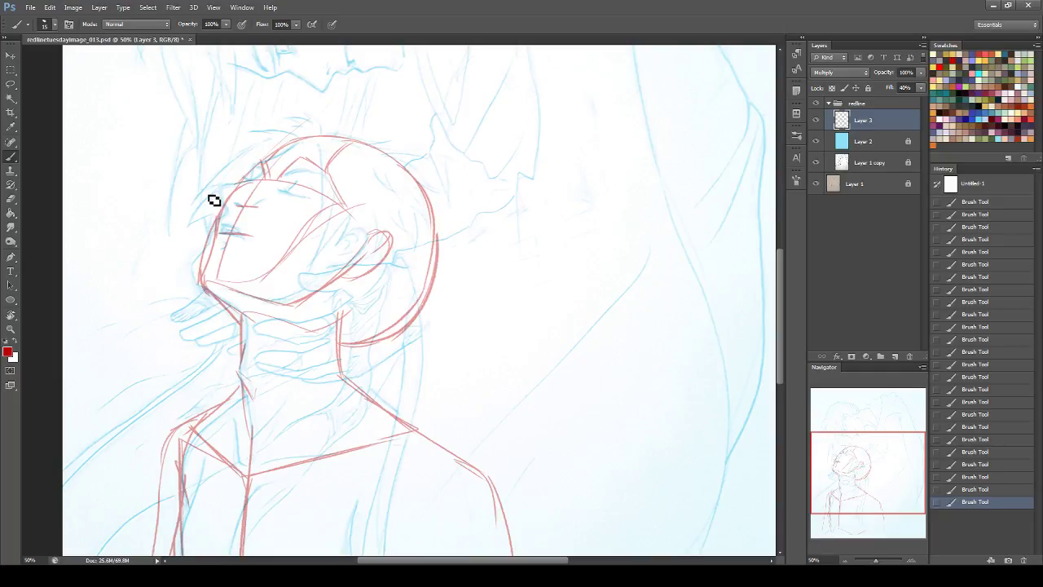
left_click_drag(185, 195, 214, 196)
left_click_drag(198, 186, 219, 198)
key("ctrl+alt+z")
key("ctrl+alt+z")
left_click_drag(211, 258, 329, 249)
key("ctrl+z")
left_click_drag(198, 245, 323, 255)
key("ctrl+z")
mouse_move(333, 213)
left_mouse_down()
mouse_move(278, 197)
mouse_move(158, 210)
left_mouse_up()
key("ctrl+z")
- Erase the doubled red strokes along the front of the lower figure's face and the tip of the chin
left_click(11, 198)
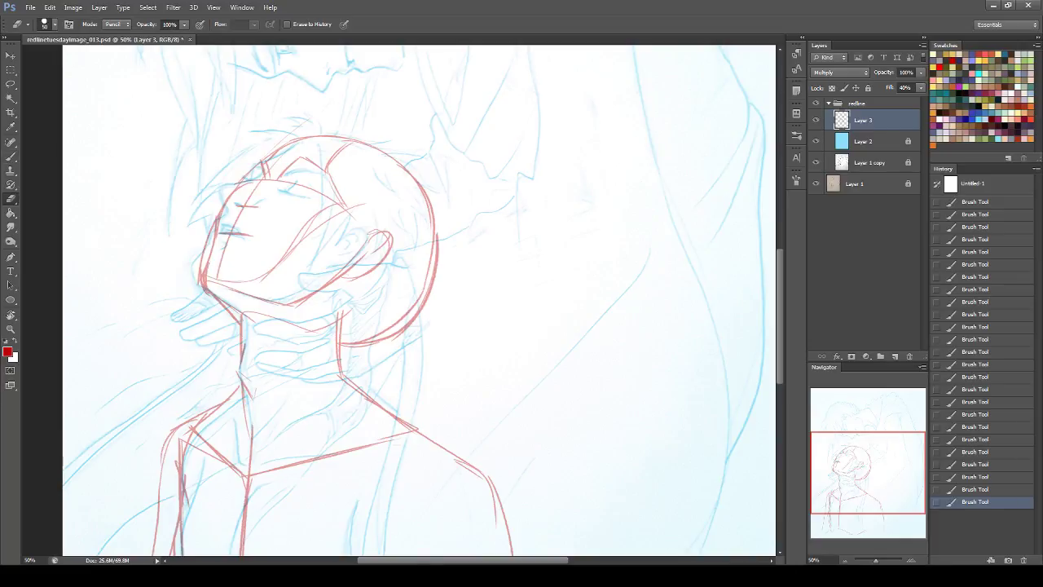
left_click(211, 265)
mouse_move(212, 213)
left_mouse_down()
mouse_move(199, 260)
mouse_move(208, 235)
left_mouse_up()
left_click(207, 236)
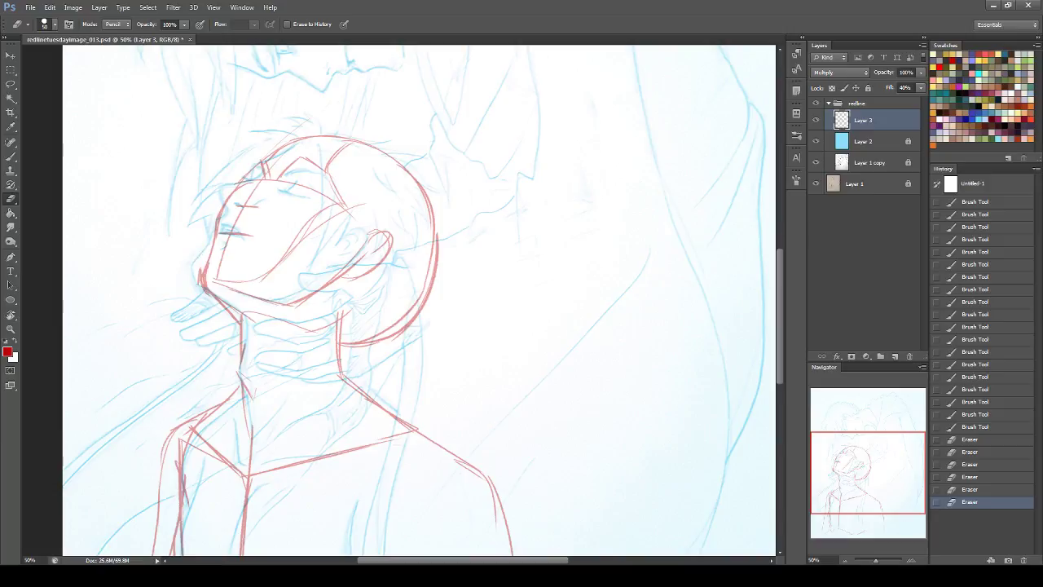
left_click_drag(196, 285, 205, 295)
- Sketch the far eye socket's outline and a triangular nose base on the lower figure's face in red
key("b")
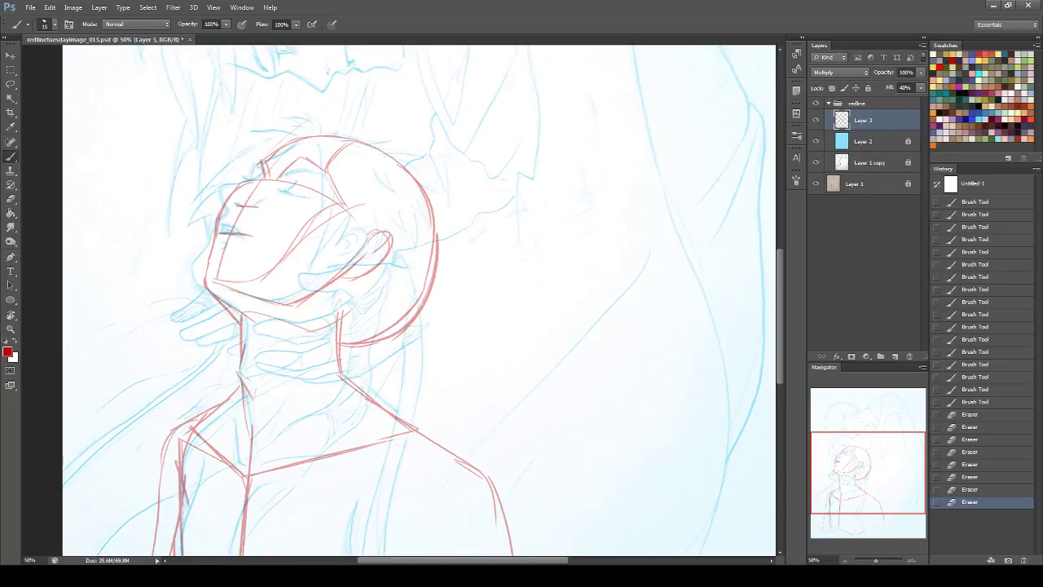
mouse_move(254, 189)
left_mouse_down()
mouse_move(267, 158)
mouse_move(267, 176)
left_mouse_up()
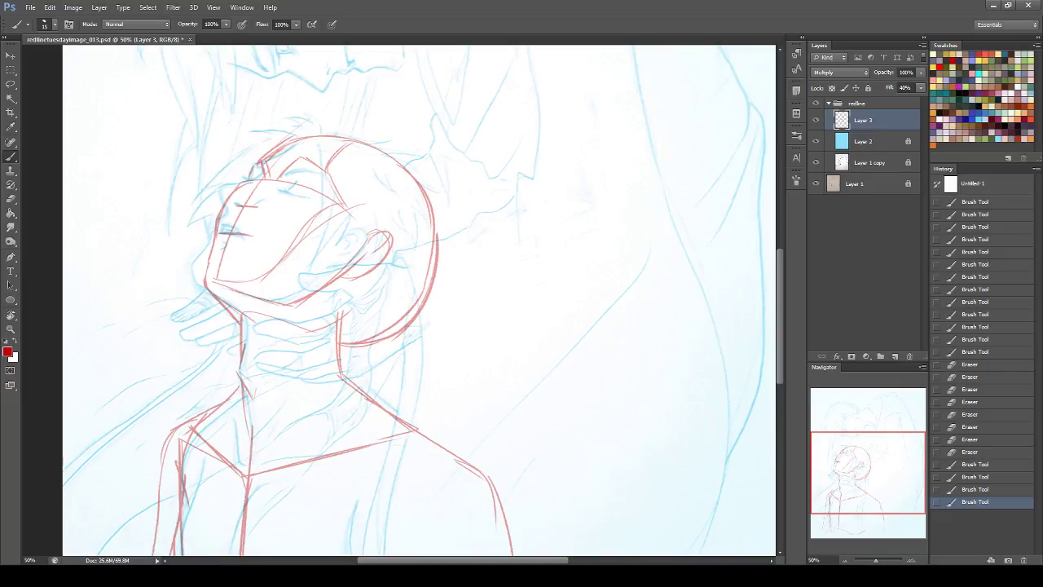
mouse_move(239, 217)
left_mouse_down()
mouse_move(241, 191)
mouse_move(258, 208)
mouse_move(262, 178)
mouse_move(272, 177)
left_mouse_up()
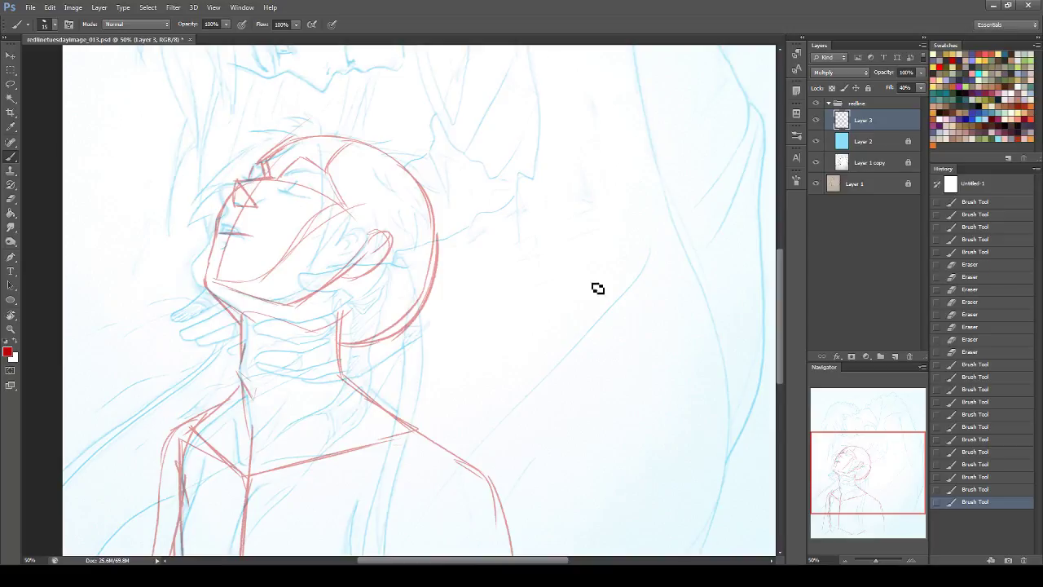
- Draw a demonstration nose wedge with an eye and brow on each side in the blank area beside the head
left_click_drag(584, 204, 528, 263)
mouse_move(584, 206)
left_mouse_down()
mouse_move(572, 272)
mouse_move(547, 286)
mouse_move(574, 281)
mouse_move(558, 269)
mouse_move(560, 291)
mouse_move(571, 281)
left_mouse_up()
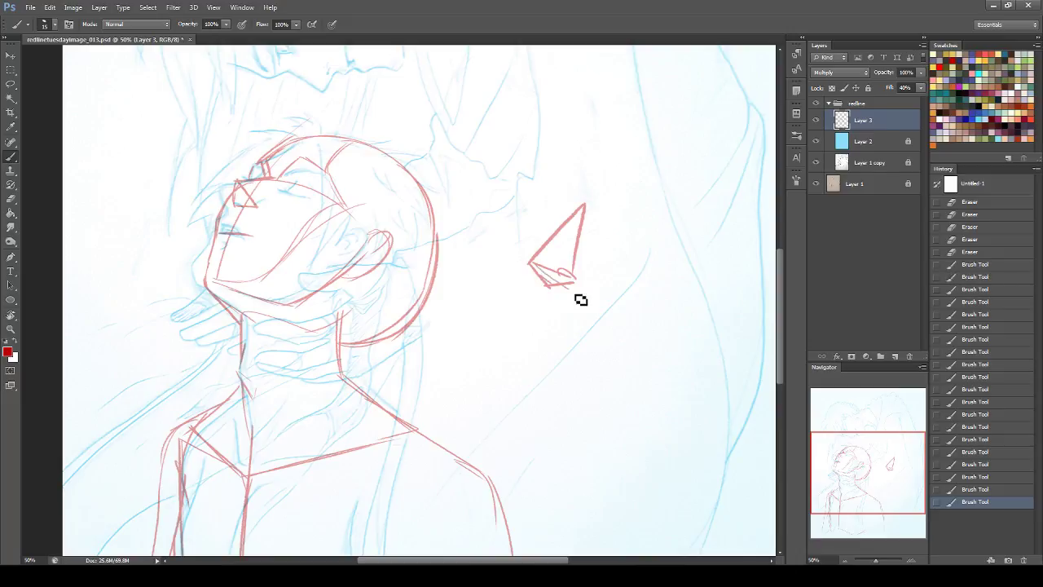
mouse_move(557, 170)
left_mouse_down()
mouse_move(575, 202)
mouse_move(616, 156)
left_mouse_up()
key("ctrl+z")
mouse_move(597, 209)
left_mouse_down()
mouse_move(613, 168)
mouse_move(556, 222)
left_mouse_up()
mouse_move(620, 199)
left_mouse_down()
mouse_move(684, 218)
mouse_move(623, 233)
mouse_move(675, 223)
mouse_move(627, 208)
left_mouse_up()
left_click_drag(599, 173, 691, 207)
mouse_move(557, 172)
left_mouse_down()
mouse_move(543, 185)
mouse_move(574, 207)
left_mouse_up()
key("ctrl+z")
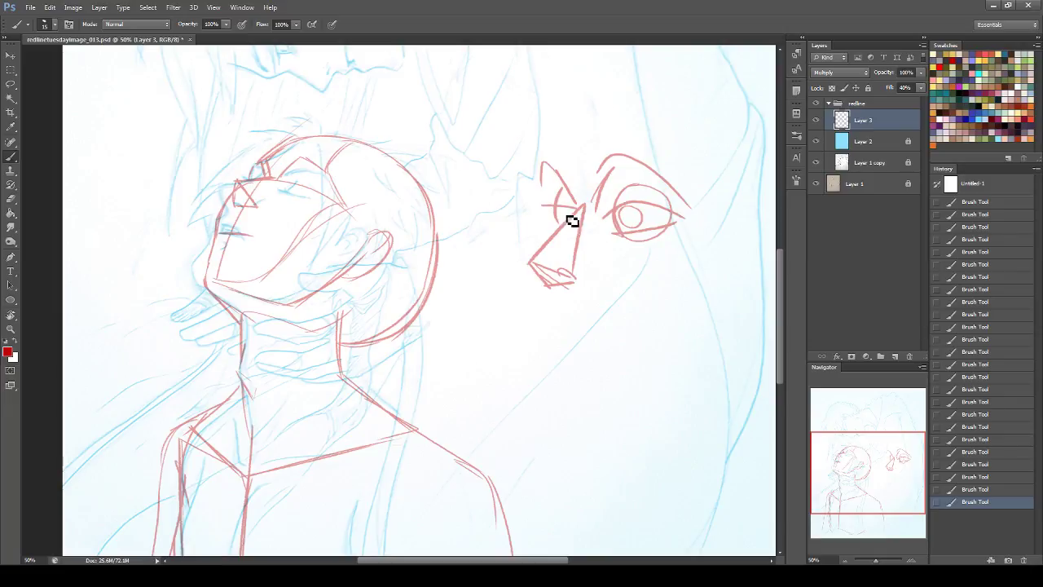
mouse_move(621, 239)
left_mouse_down()
mouse_move(600, 233)
mouse_move(637, 257)
left_mouse_up()
left_click_drag(499, 196, 508, 214)
key("ctrl+z")
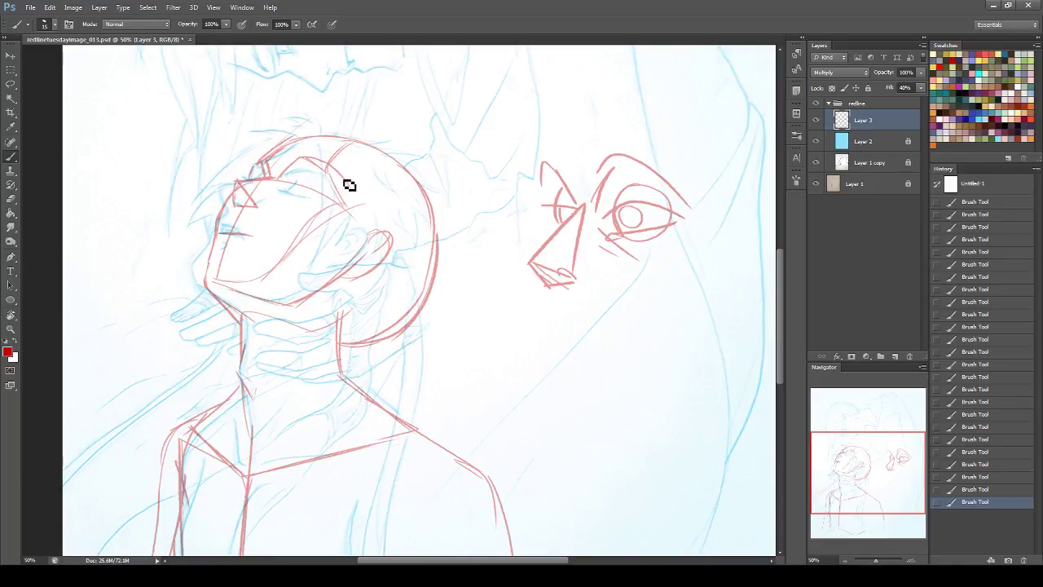
- Reinforce the brow ridge over the lower figure's near eye with a heavier line down toward the temple
key("ctrl+z")
mouse_move(302, 156)
left_mouse_down()
mouse_move(341, 182)
mouse_move(332, 173)
mouse_move(348, 206)
left_mouse_up()
mouse_move(551, 334)
left_mouse_down()
mouse_move(498, 174)
mouse_move(741, 179)
mouse_move(663, 220)
left_mouse_up()
key("ctrl+z")
- Lasso the demonstration eye and nose sketch beside the head, delete it and clear the selection
key("l")
mouse_move(585, 334)
left_mouse_down()
mouse_move(622, 116)
mouse_move(614, 356)
mouse_move(588, 356)
left_mouse_up()
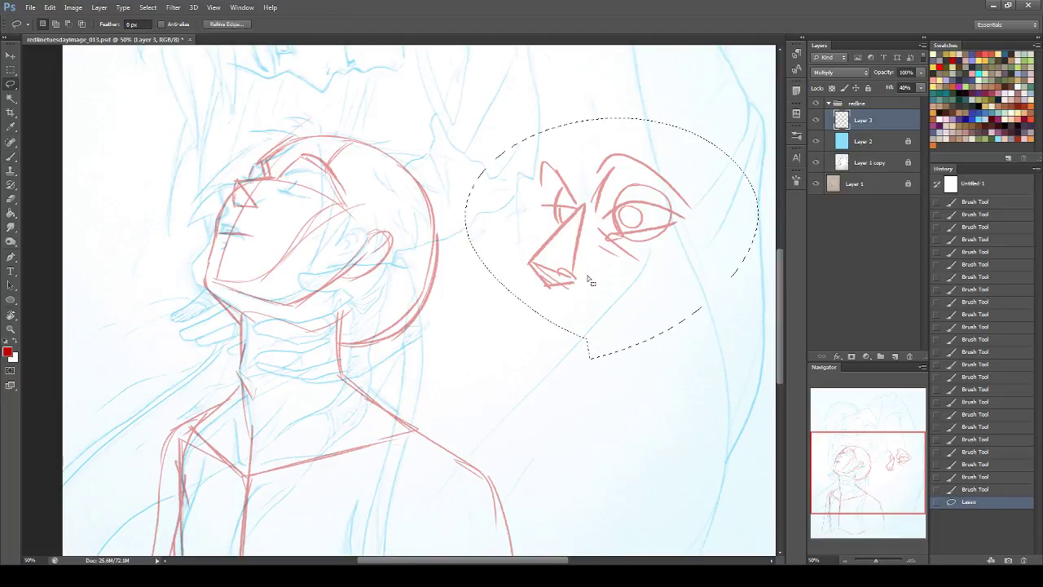
key("Delete")
key("ctrl+d")
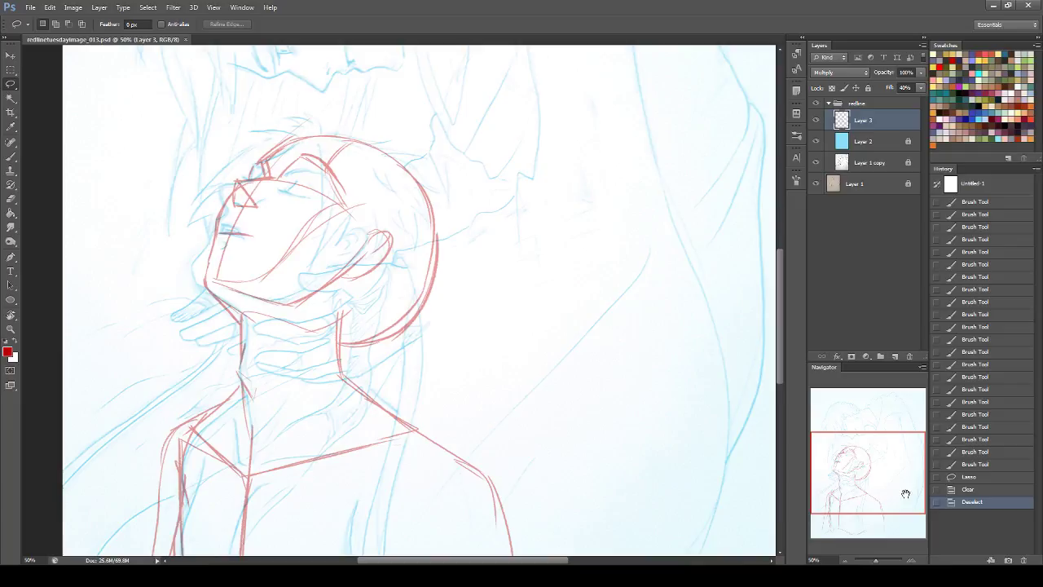
- Set the eraser to Brush mode with a 7 px tip and erase the mouth mark and stray lines around the nose
left_click(813, 559)
type("100")
key("Return")
left_click_drag(842, 480, 823, 467)
left_click(11, 198)
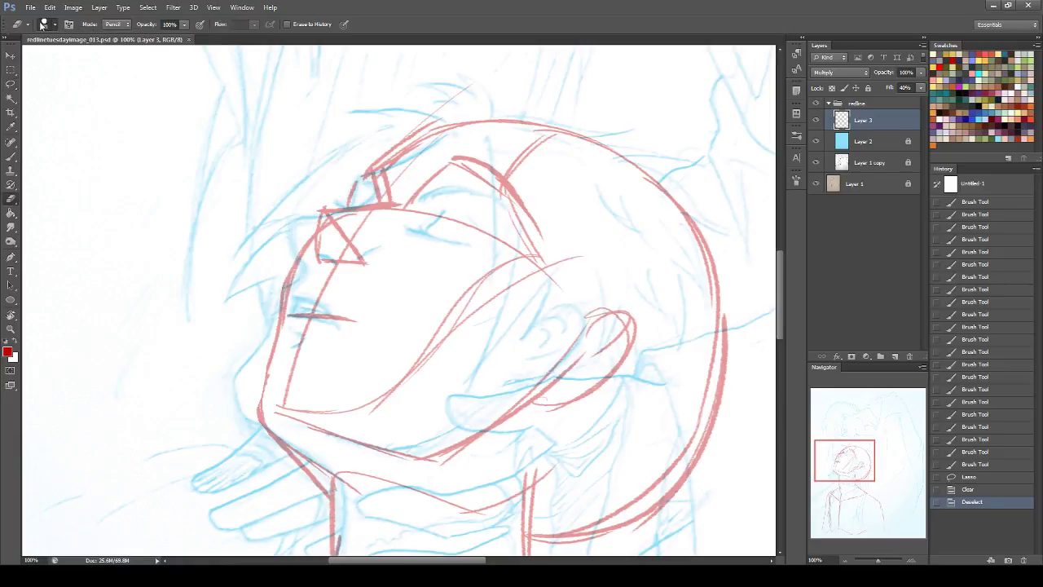
left_click(55, 25)
left_click(112, 25)
left_click(114, 24)
left_click(110, 37)
left_click(51, 24)
left_click(113, 125)
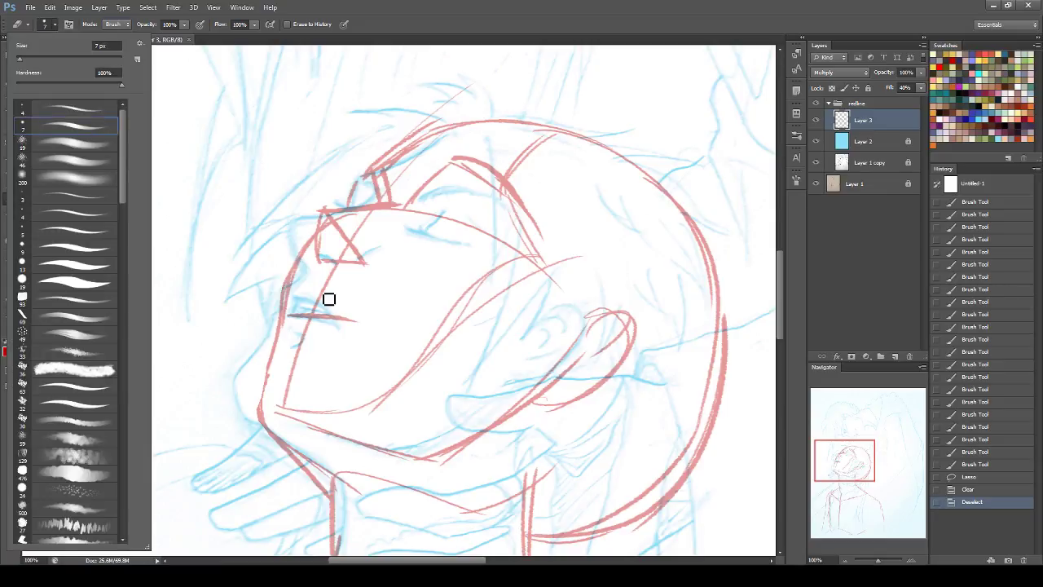
left_click_drag(342, 310, 303, 315)
mouse_move(332, 218)
left_mouse_down()
mouse_move(319, 243)
mouse_move(362, 241)
mouse_move(337, 217)
mouse_move(388, 218)
mouse_move(395, 190)
mouse_move(378, 193)
mouse_move(373, 173)
mouse_move(376, 194)
mouse_move(364, 194)
mouse_move(437, 189)
left_mouse_up()
- Draw the near eye's upper and lower lids and darken the nostrils inside the triangular nose base
left_click(13, 157)
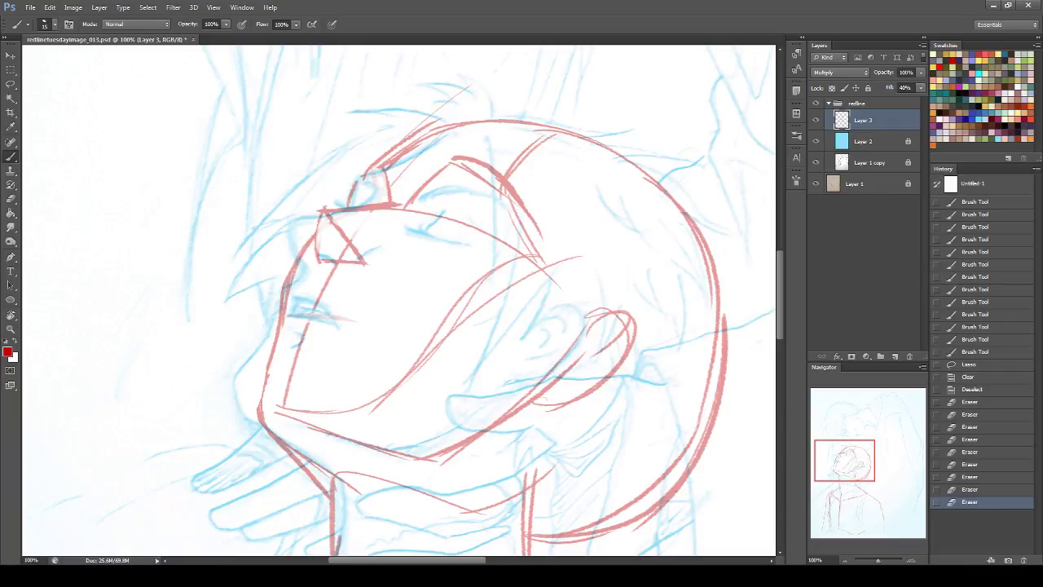
mouse_move(422, 213)
left_mouse_down()
mouse_move(486, 235)
mouse_move(454, 198)
mouse_move(462, 189)
mouse_move(468, 201)
left_mouse_up()
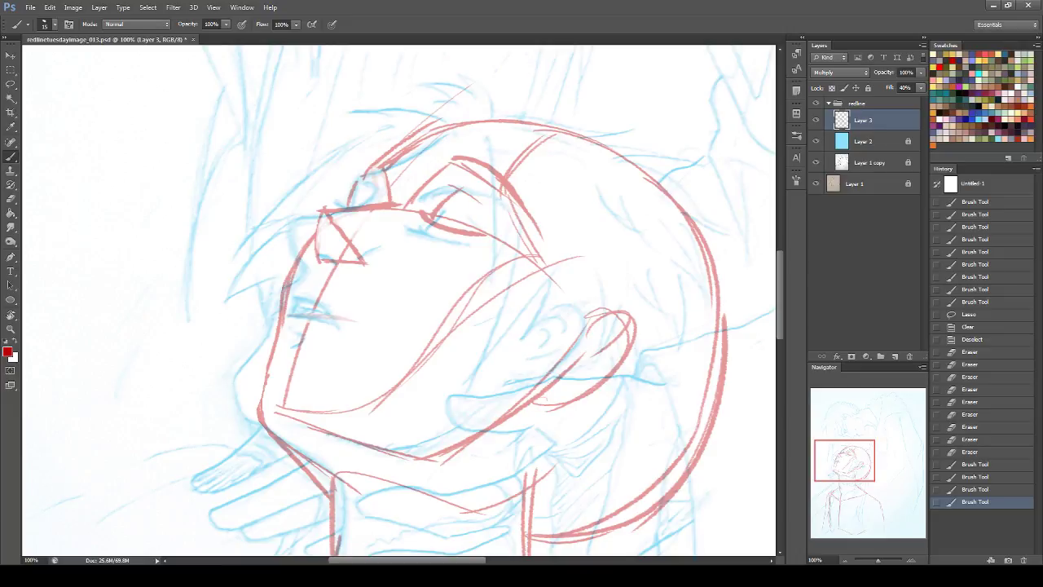
left_click_drag(438, 220, 427, 215)
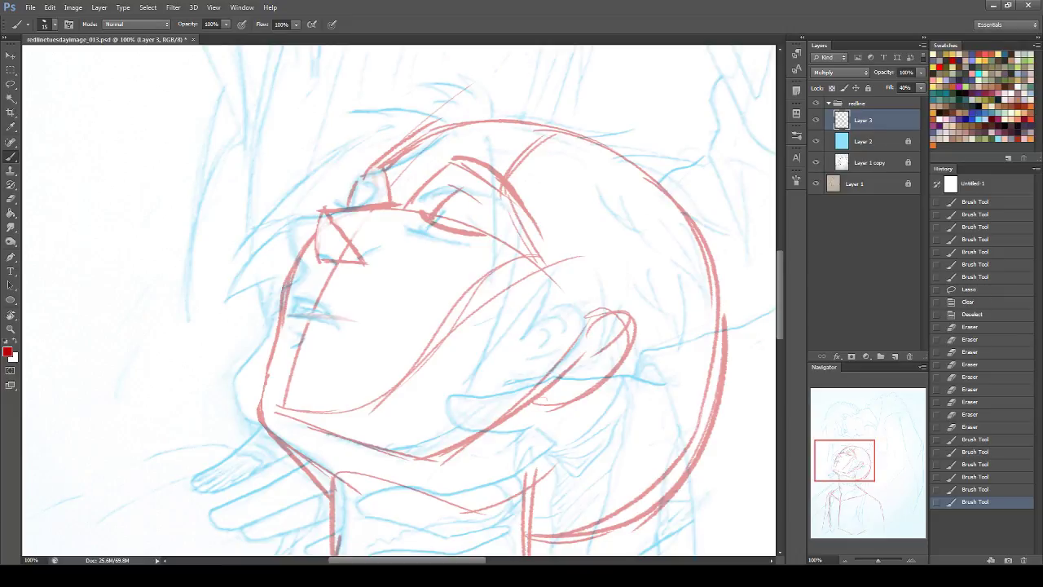
mouse_move(346, 249)
left_mouse_down()
mouse_move(364, 268)
mouse_move(326, 261)
left_mouse_up()
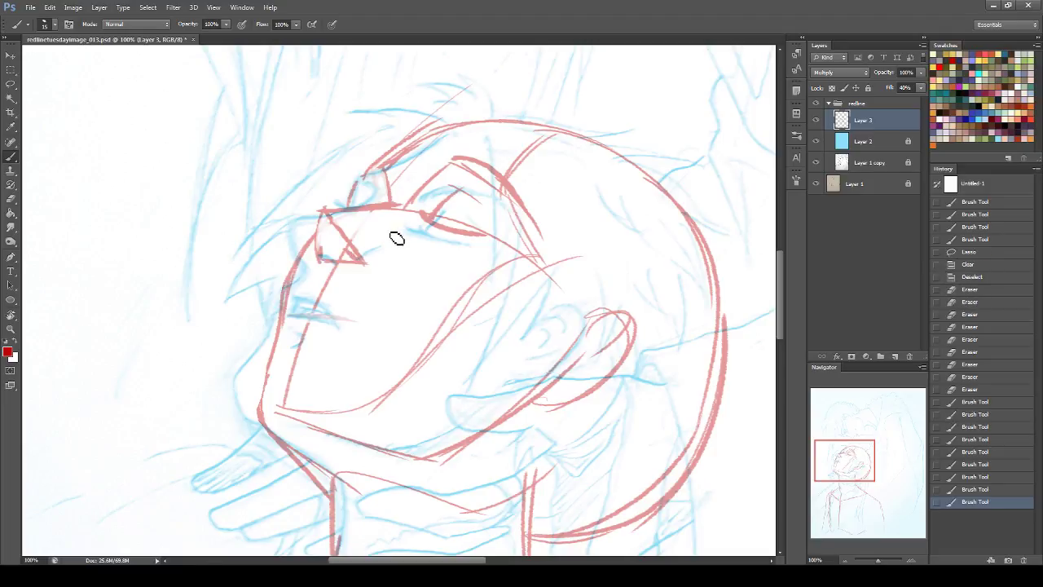
mouse_move(391, 183)
left_mouse_down()
mouse_move(390, 173)
mouse_move(392, 214)
mouse_move(383, 213)
left_mouse_up()
- Fade the triangular nose block and thin the heavy line along the nose bridge with the eraser
key("e")
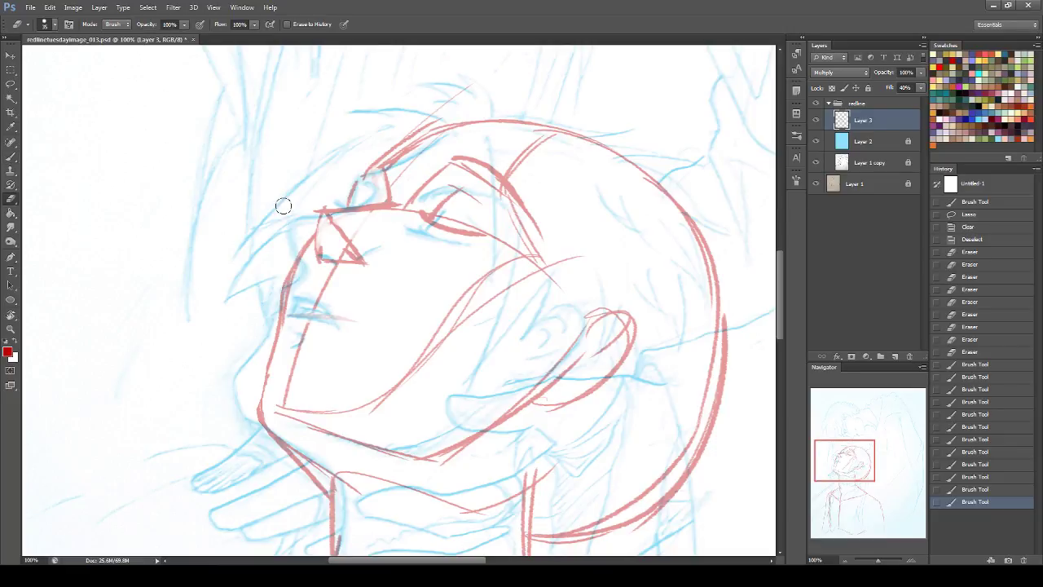
mouse_move(340, 213)
left_mouse_down()
mouse_move(332, 223)
mouse_move(381, 220)
left_mouse_up()
mouse_move(383, 214)
left_mouse_down()
mouse_move(335, 218)
mouse_move(399, 213)
left_mouse_up()
mouse_move(370, 248)
left_mouse_down()
mouse_move(344, 231)
mouse_move(326, 251)
mouse_move(363, 259)
left_mouse_up()
- Redraw the nose bridge and rounded tip, and add the nostril wings and underside curve below it
left_click(11, 155)
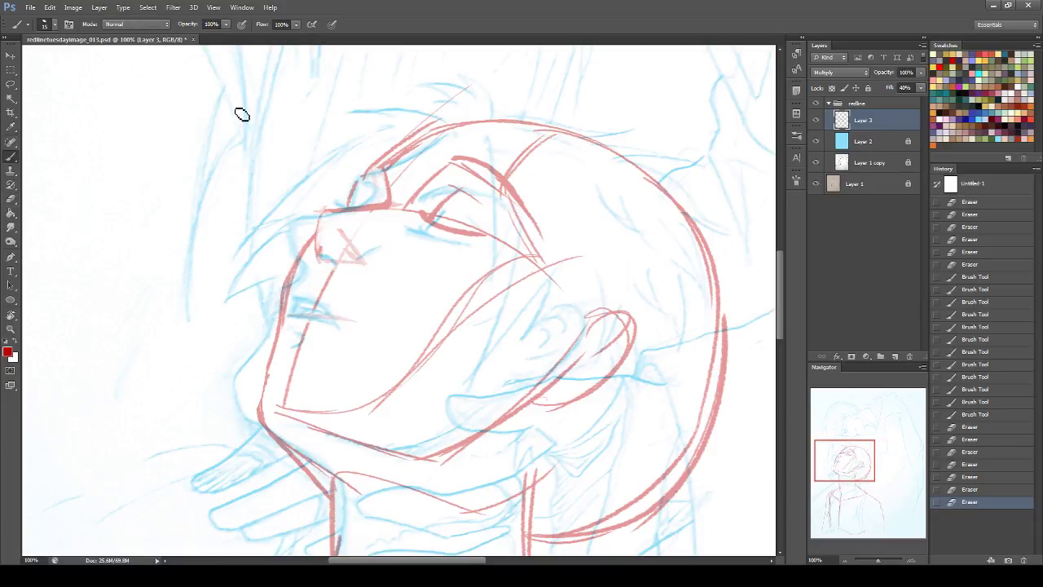
mouse_move(316, 235)
left_mouse_down()
mouse_move(350, 209)
mouse_move(386, 206)
left_mouse_up()
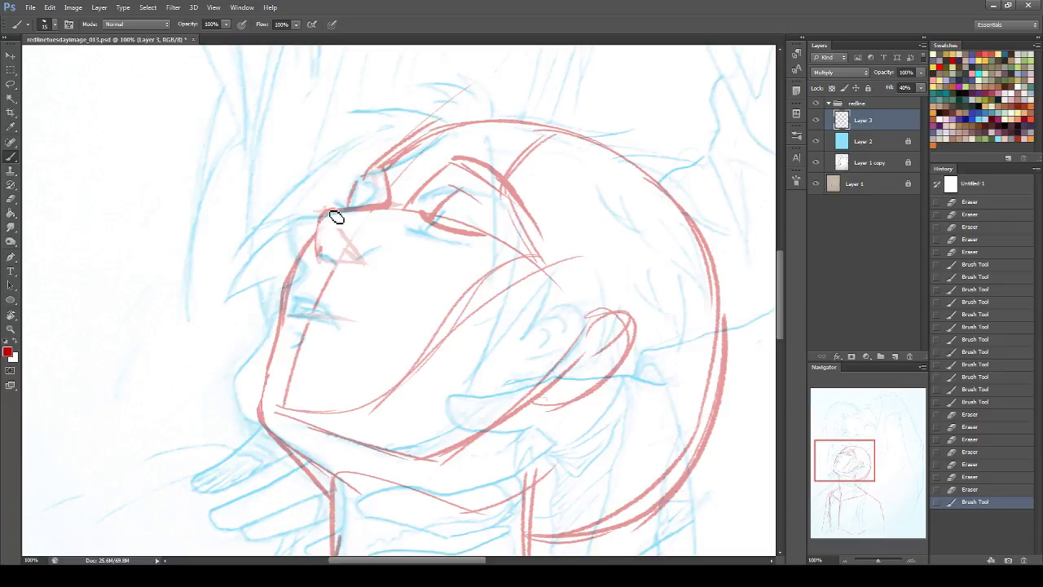
key("ctrl+z")
mouse_move(334, 214)
left_mouse_down()
mouse_move(370, 222)
mouse_move(389, 208)
mouse_move(343, 221)
mouse_move(398, 207)
left_mouse_up()
key("ctrl+z")
key("ctrl+z")
key("ctrl+z")
left_click_drag(333, 214, 391, 210)
key("ctrl+z")
left_click_drag(298, 311, 369, 333)
key("ctrl+z")
left_click_drag(320, 216, 396, 205)
mouse_move(347, 250)
left_mouse_down()
mouse_move(364, 262)
mouse_move(326, 263)
mouse_move(370, 249)
mouse_move(353, 275)
mouse_move(354, 265)
left_mouse_up()
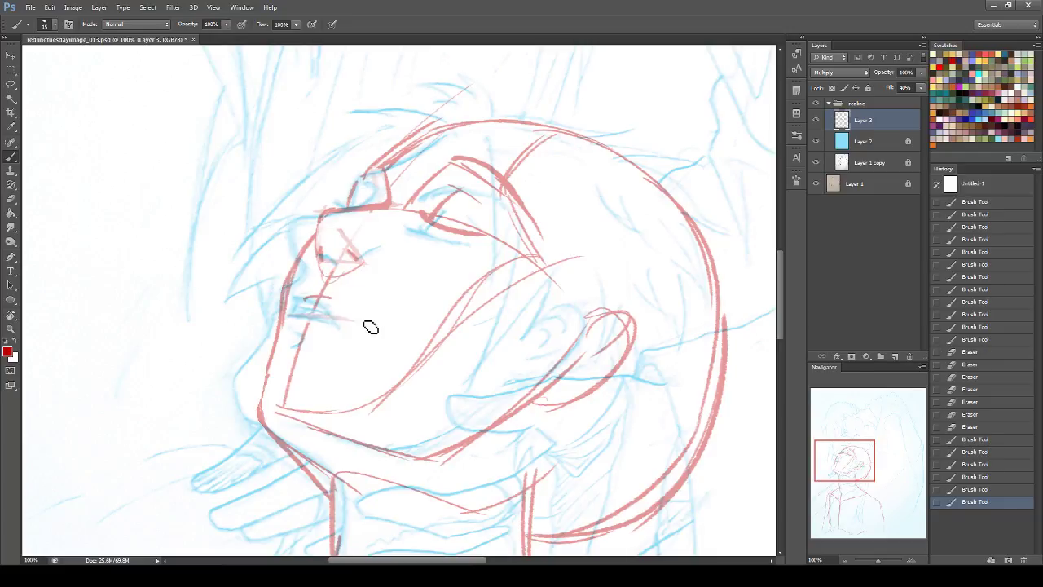
- Draw the lower figure's upper lip as an arched line running back to the mouth corner
mouse_move(300, 309)
left_mouse_down()
mouse_move(358, 327)
mouse_move(300, 311)
left_mouse_up()
mouse_move(299, 316)
left_mouse_down()
mouse_move(303, 326)
mouse_move(355, 325)
left_mouse_up()
key("ctrl+z")
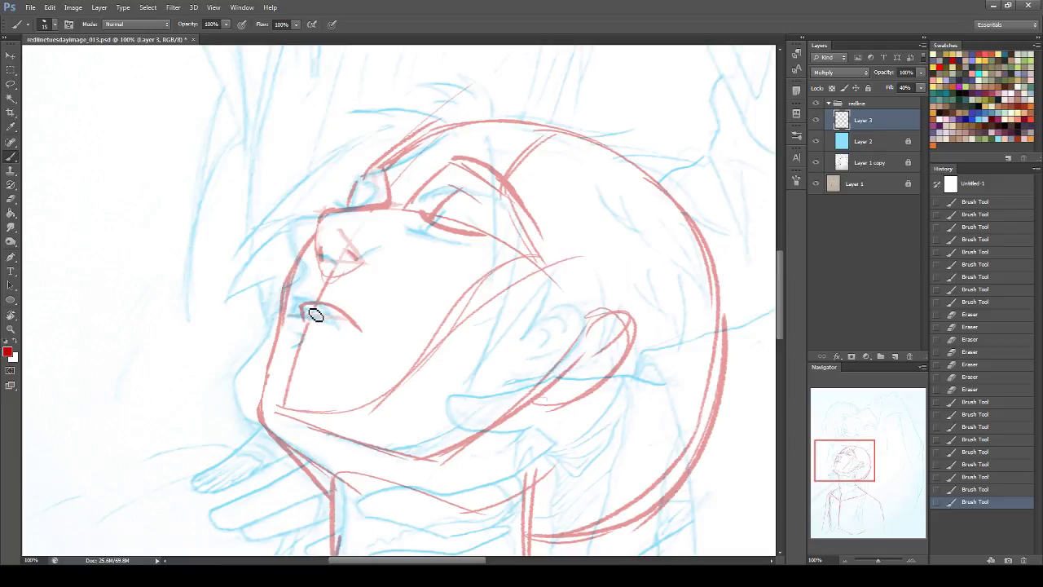
mouse_move(310, 312)
left_mouse_down()
mouse_move(309, 324)
mouse_move(359, 331)
left_mouse_up()
left_click_drag(316, 316, 360, 331)
mouse_move(318, 317)
left_mouse_down()
mouse_move(365, 335)
mouse_move(345, 319)
left_mouse_up()
- Erase the old mark near the mouth corner, then finish the parted lips and the crease below the lower lip
left_click(11, 199)
mouse_move(342, 318)
left_mouse_down()
mouse_move(312, 312)
mouse_move(347, 323)
left_mouse_up()
mouse_move(341, 320)
left_mouse_down()
mouse_move(354, 328)
mouse_move(341, 324)
left_mouse_up()
mouse_move(346, 324)
left_mouse_down()
mouse_move(318, 316)
mouse_move(344, 325)
left_mouse_up()
left_click(10, 155)
mouse_move(342, 324)
left_mouse_down()
mouse_move(310, 324)
mouse_move(312, 310)
mouse_move(308, 327)
mouse_move(331, 329)
mouse_move(308, 318)
mouse_move(319, 305)
mouse_move(332, 332)
mouse_move(366, 334)
left_mouse_up()
left_click_drag(306, 344, 330, 351)
left_click_drag(319, 345, 326, 350)
left_click_drag(314, 311, 303, 307)
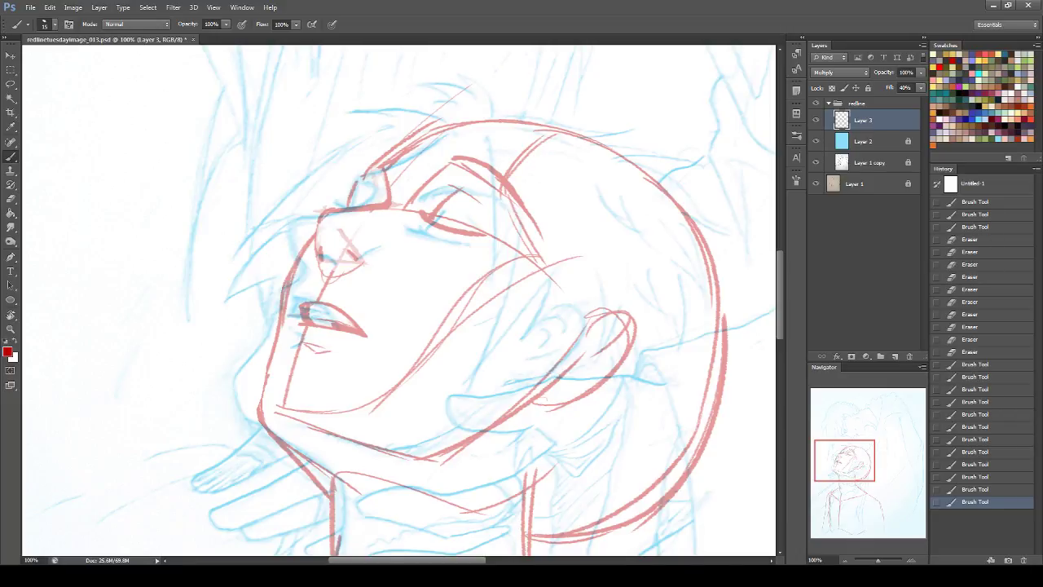
- Add a small stroke inside the far eye and detail the ear's rim, inner folds and lobe
left_click_drag(381, 192, 368, 202)
key("ctrl+z")
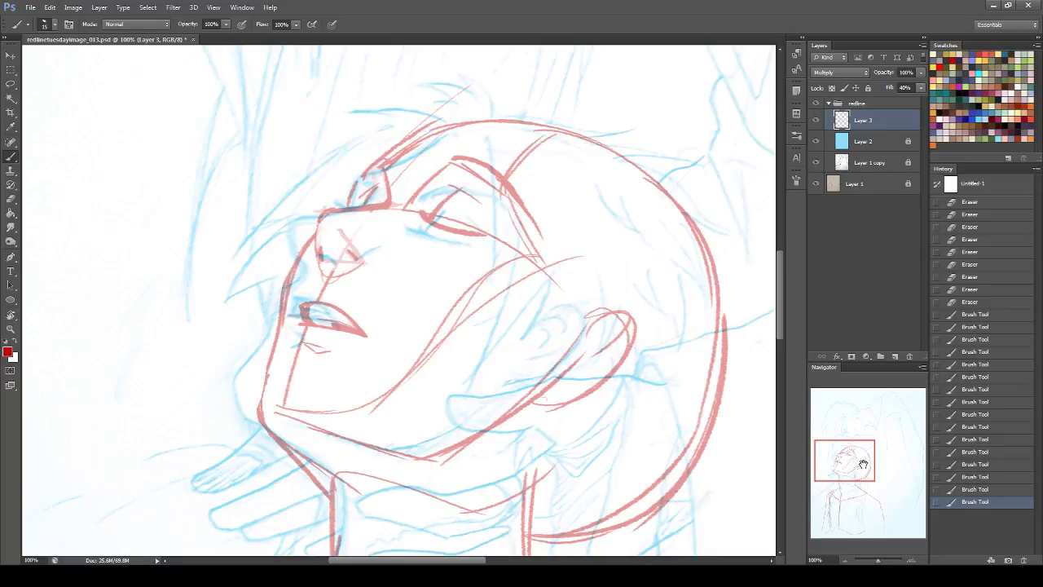
left_click_drag(863, 463, 864, 466)
mouse_move(593, 278)
left_mouse_down()
mouse_move(543, 367)
mouse_move(537, 354)
mouse_move(524, 376)
mouse_move(566, 361)
mouse_move(544, 374)
left_mouse_up()
mouse_move(562, 321)
left_mouse_down()
mouse_move(593, 307)
mouse_move(582, 305)
mouse_move(558, 342)
left_mouse_up()
left_click_drag(607, 289, 594, 318)
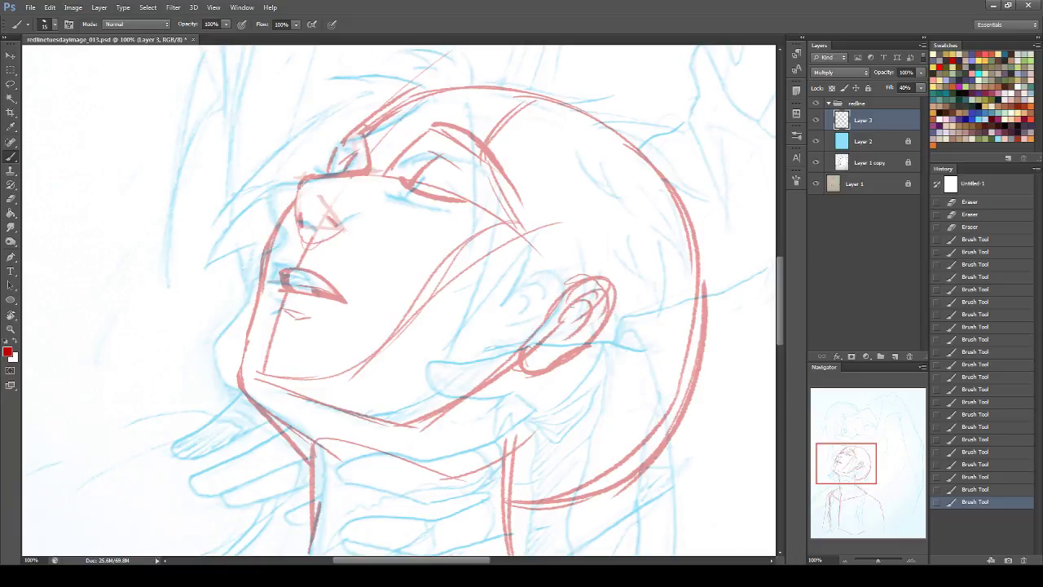
- Draw a line upward from the ear and thicken the skull's rear contour from the crown to the nape
mouse_move(870, 447)
left_mouse_down()
mouse_move(852, 491)
mouse_move(863, 467)
left_mouse_up()
left_click_drag(438, 310, 497, 224)
key("ctrl+z")
mouse_move(449, 305)
left_mouse_down()
mouse_move(533, 217)
mouse_move(604, 331)
left_mouse_up()
left_click_drag(589, 224, 585, 401)
left_click_drag(406, 499, 560, 449)
left_click_drag(410, 499, 559, 436)
mouse_move(480, 494)
left_mouse_down()
mouse_move(583, 396)
mouse_move(541, 447)
left_mouse_up()
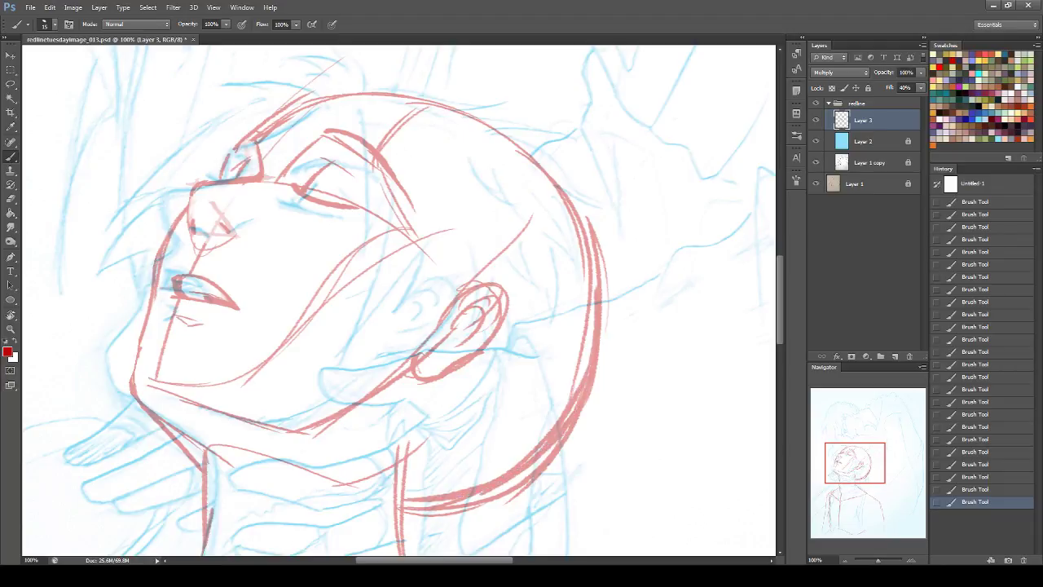
left_click_drag(489, 124, 587, 215)
left_click_drag(532, 153, 598, 274)
mouse_move(572, 212)
left_mouse_down()
mouse_move(588, 254)
mouse_move(582, 399)
left_mouse_up()
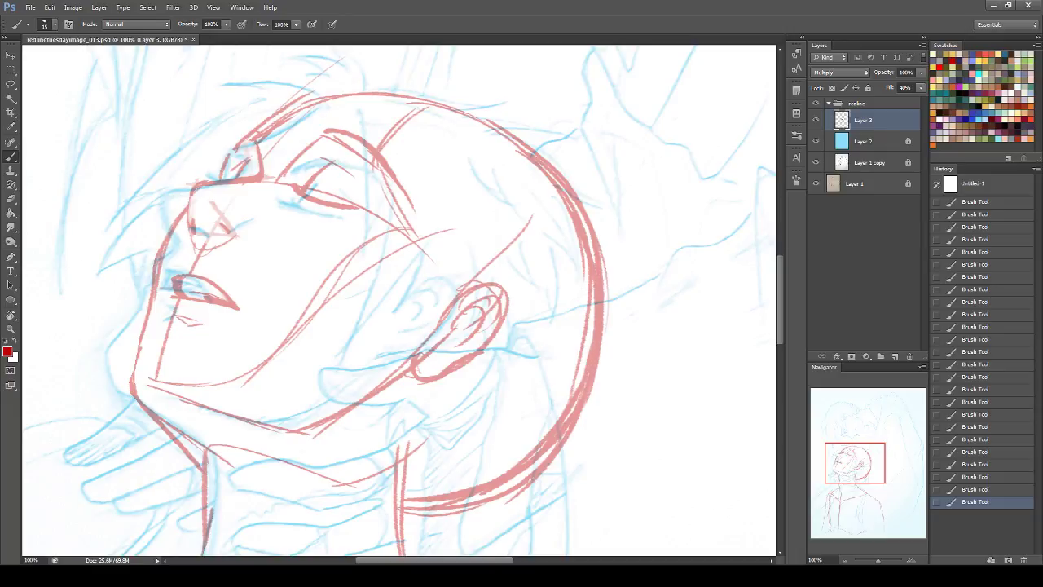
- Erase the excess outer strokes along the lower back of the skull and the nape
left_click(10, 198)
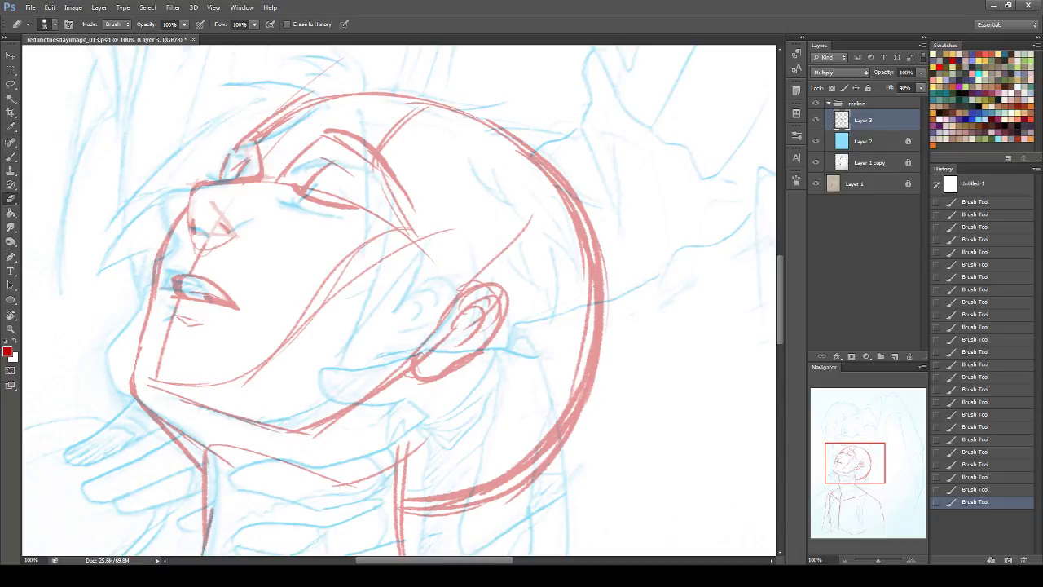
left_click_drag(411, 511, 554, 461)
mouse_move(477, 493)
left_mouse_down()
mouse_move(575, 430)
mouse_move(598, 381)
left_mouse_up()
mouse_move(554, 461)
left_mouse_down()
mouse_move(601, 388)
mouse_move(606, 352)
left_mouse_up()
key("ctrl+z")
left_click_drag(578, 439, 601, 387)
- Set the fill of the red line layer to 100%
left_click_drag(861, 458, 847, 452)
left_click_drag(920, 87, 935, 98)
left_click_drag(877, 439, 880, 481)
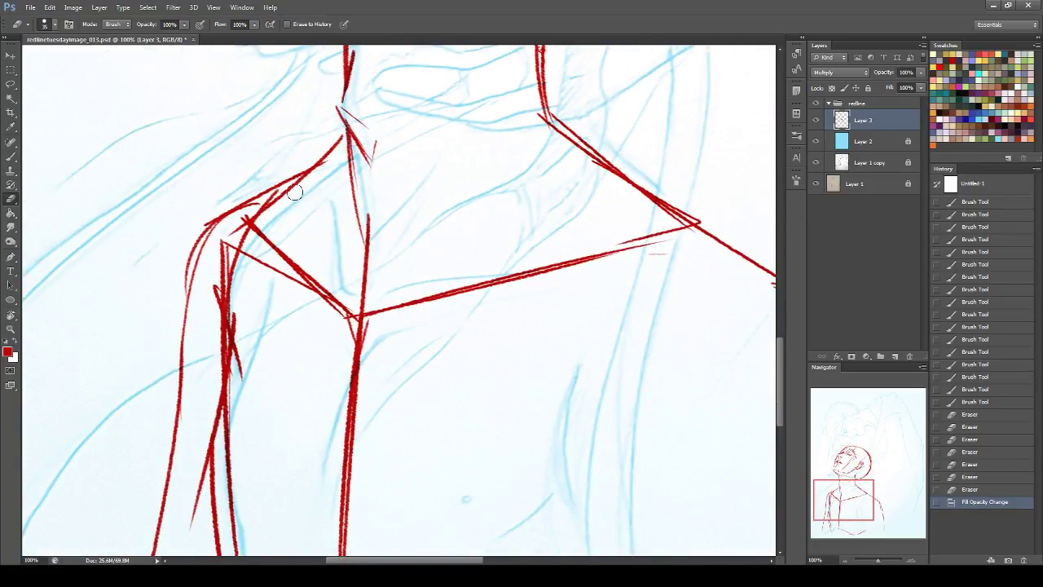
- Erase the overlapping construction lines around the far shoulder, the chest centre line and the junction of chin and neck
mouse_move(242, 240)
left_mouse_down()
mouse_move(296, 298)
mouse_move(270, 270)
left_mouse_up()
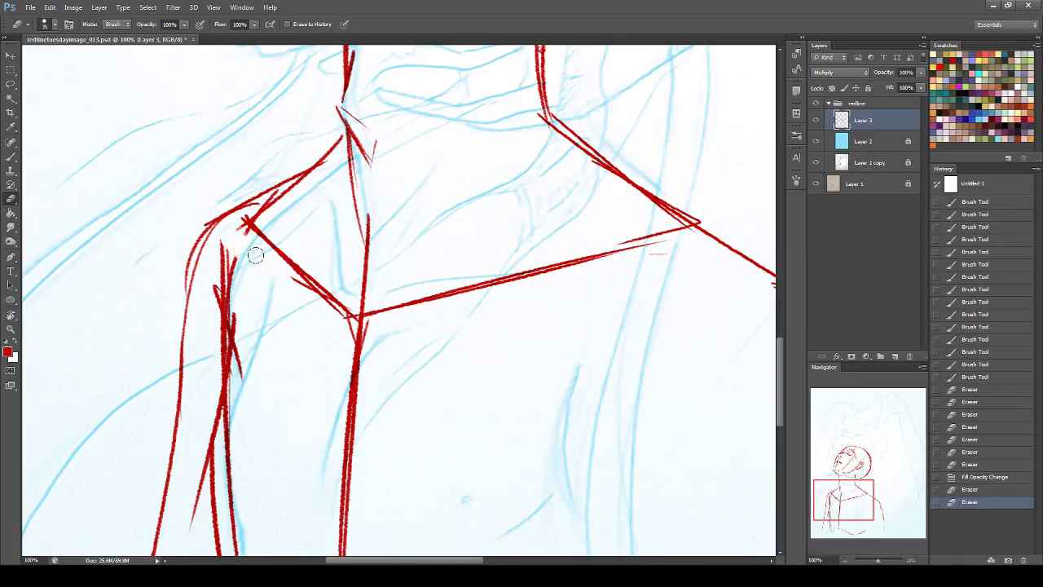
mouse_move(349, 298)
left_mouse_down()
mouse_move(359, 334)
mouse_move(367, 217)
left_mouse_up()
left_click_drag(259, 194, 210, 298)
left_click_drag(862, 497, 846, 466)
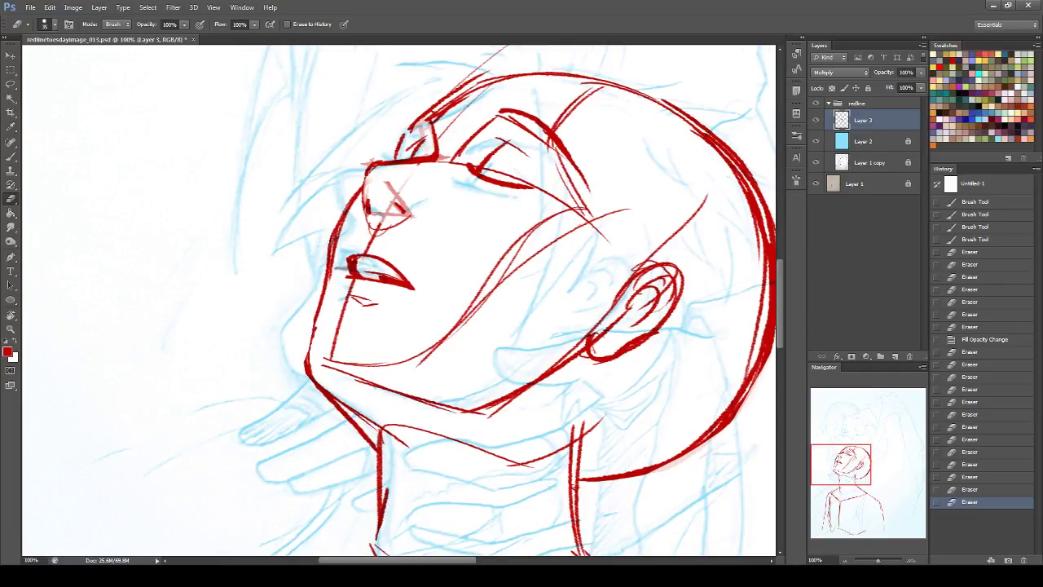
mouse_move(394, 441)
left_mouse_down()
mouse_move(402, 446)
mouse_move(325, 381)
mouse_move(370, 420)
left_mouse_up()
key("b")
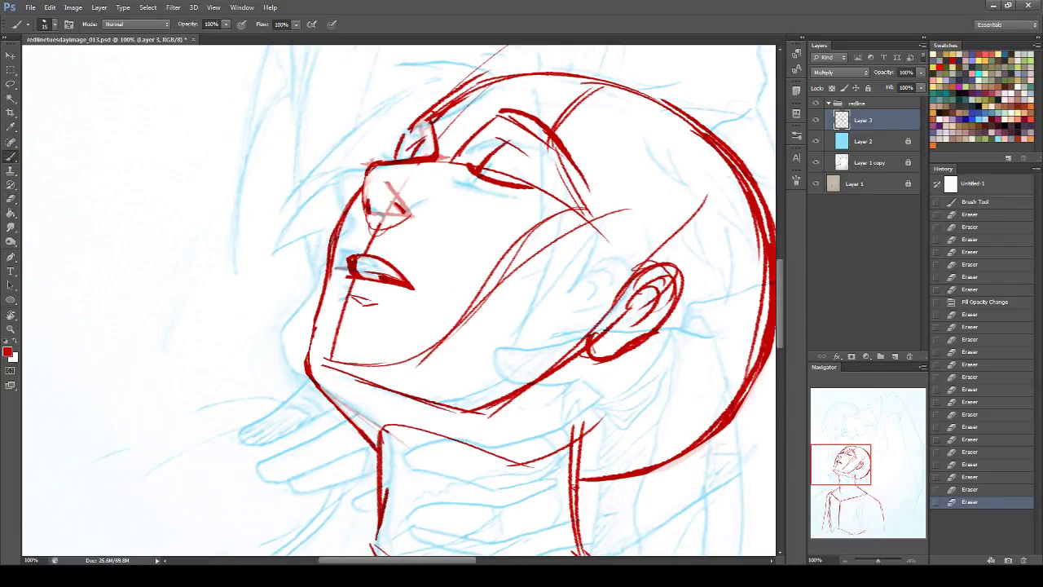
left_click_drag(249, 352, 195, 328)
key("ctrl+z")
mouse_move(302, 304)
left_mouse_down()
mouse_move(204, 321)
mouse_move(233, 323)
left_mouse_up()
key("ctrl+z")
left_click_drag(848, 456, 858, 469)
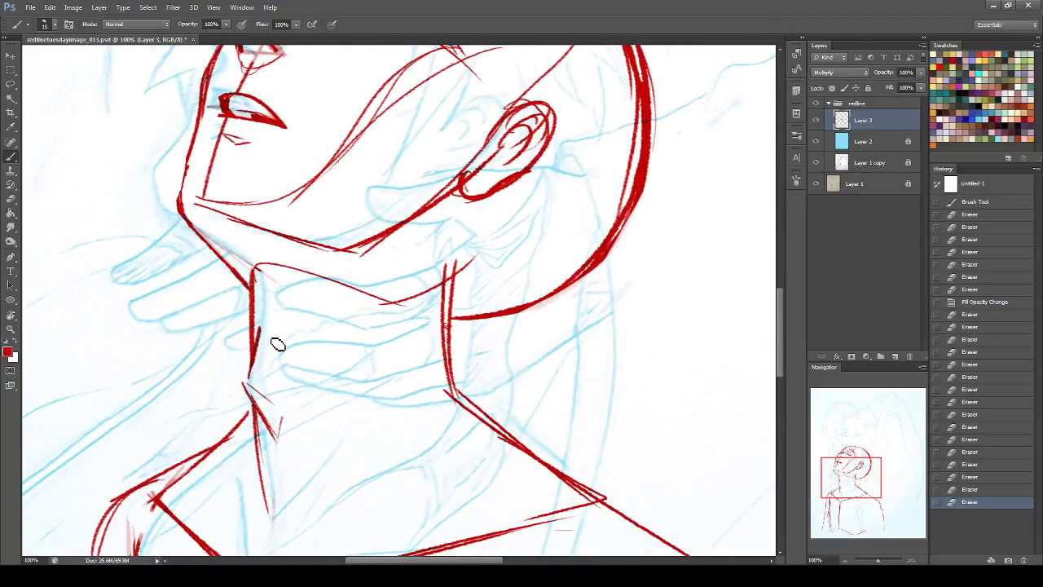
left_click_drag(851, 476, 840, 459)
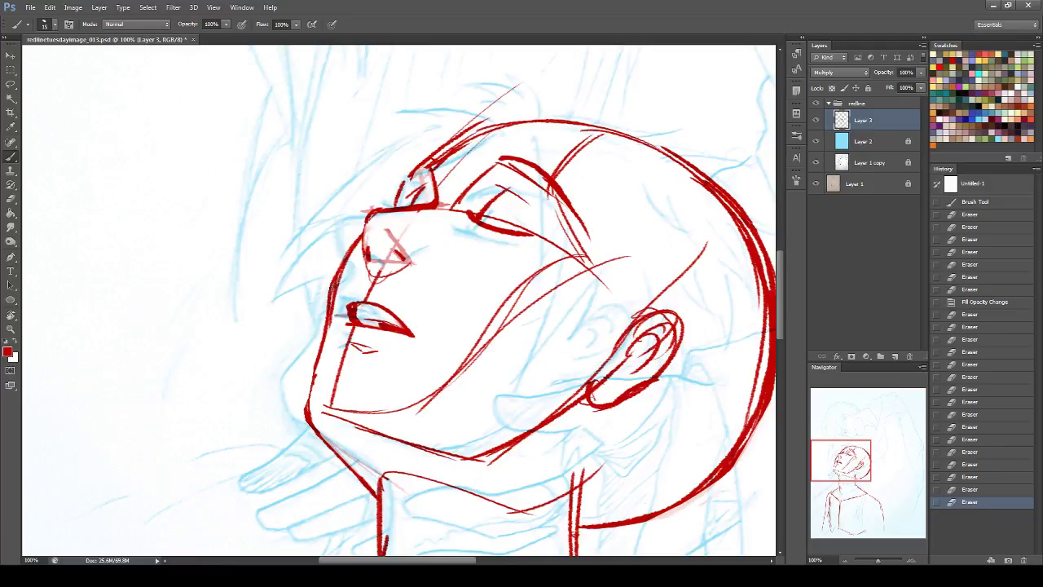
left_click_drag(852, 461, 873, 453)
left_click_drag(855, 498, 862, 471)
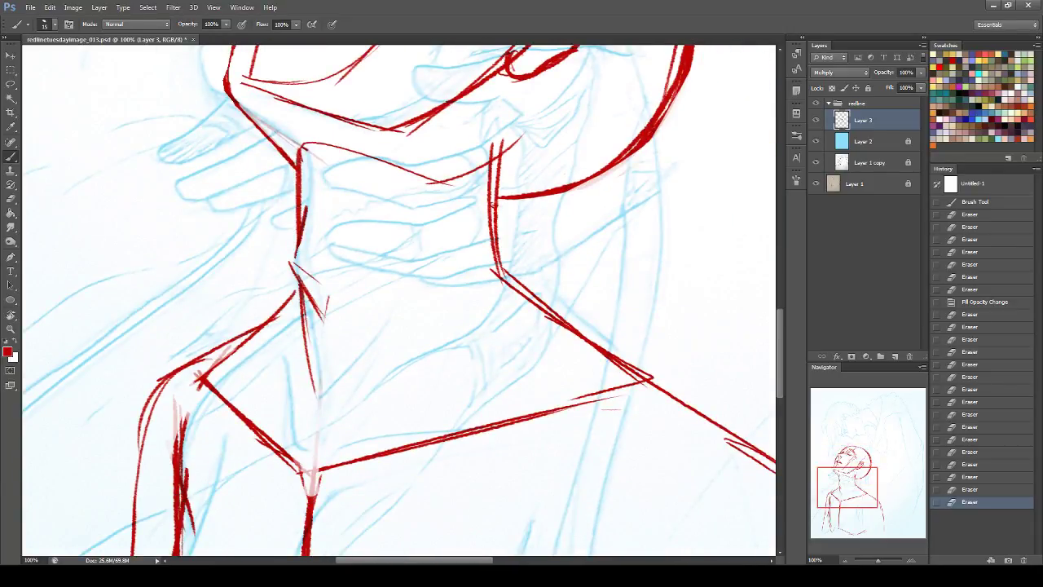
left_click_drag(853, 471, 844, 452)
mouse_move(184, 405)
left_mouse_down()
mouse_move(244, 190)
mouse_move(290, 163)
mouse_move(298, 174)
left_mouse_up()
key("ctrl+z")
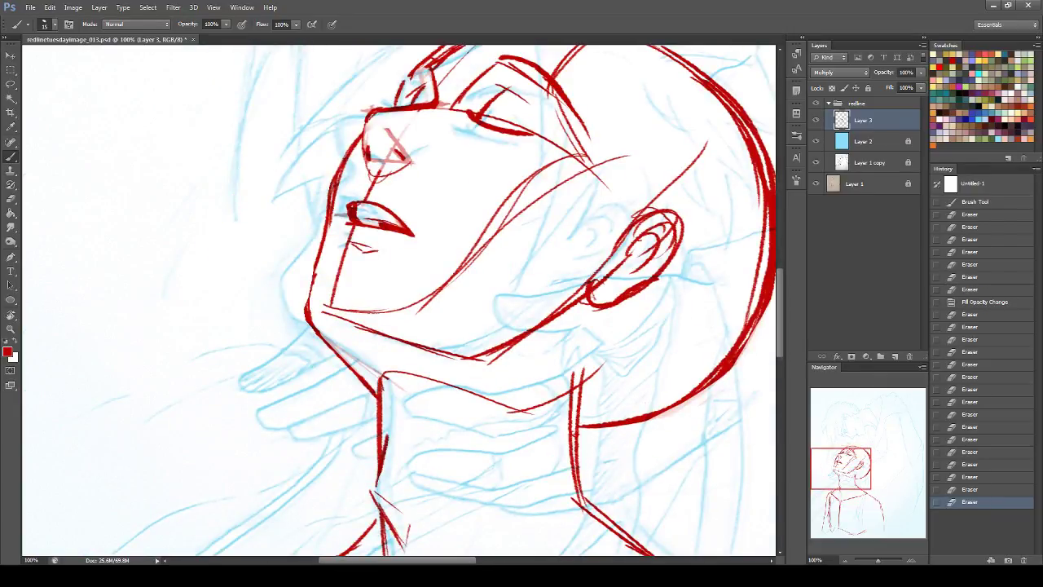
- Thicken the lower figure's ear edge, the outer end of the near brow and the contour beside the far eye
left_click_drag(851, 472, 862, 467)
left_click_drag(610, 295, 598, 366)
left_click_drag(513, 189, 532, 203)
left_click_drag(479, 136, 534, 201)
left_click_drag(375, 134, 360, 149)
left_click_drag(356, 152, 341, 181)
left_click_drag(359, 153, 340, 179)
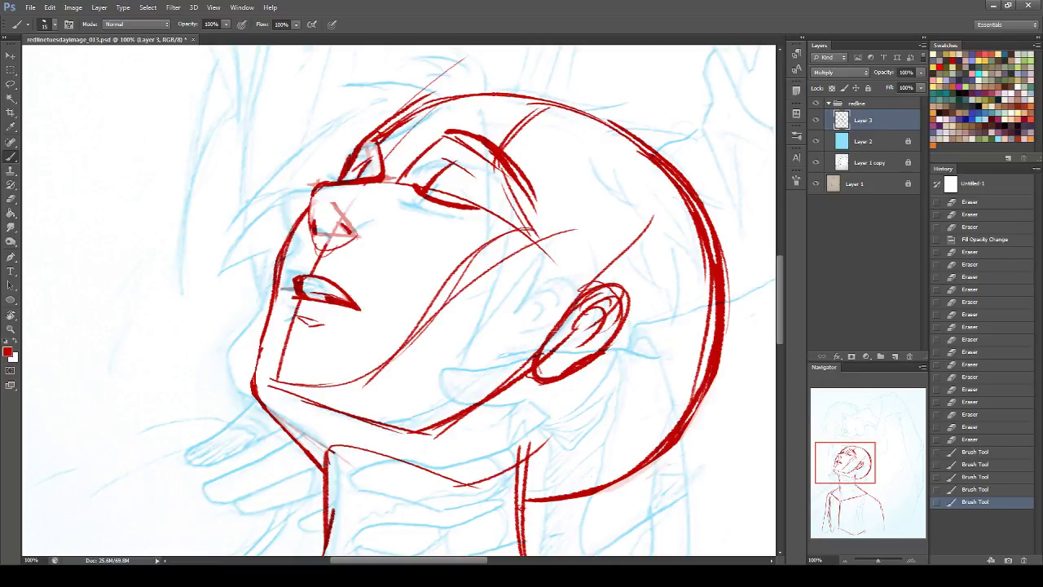
- Erase the overlapping construction lines on the cheek and at the near eye's outer corner, and save the document
key("e")
mouse_move(523, 152)
left_mouse_down()
mouse_move(537, 206)
mouse_move(528, 175)
left_mouse_up()
mouse_move(512, 258)
left_mouse_down()
mouse_move(536, 233)
mouse_move(421, 343)
left_mouse_up()
left_click_drag(421, 342, 514, 285)
left_click_drag(514, 286, 545, 252)
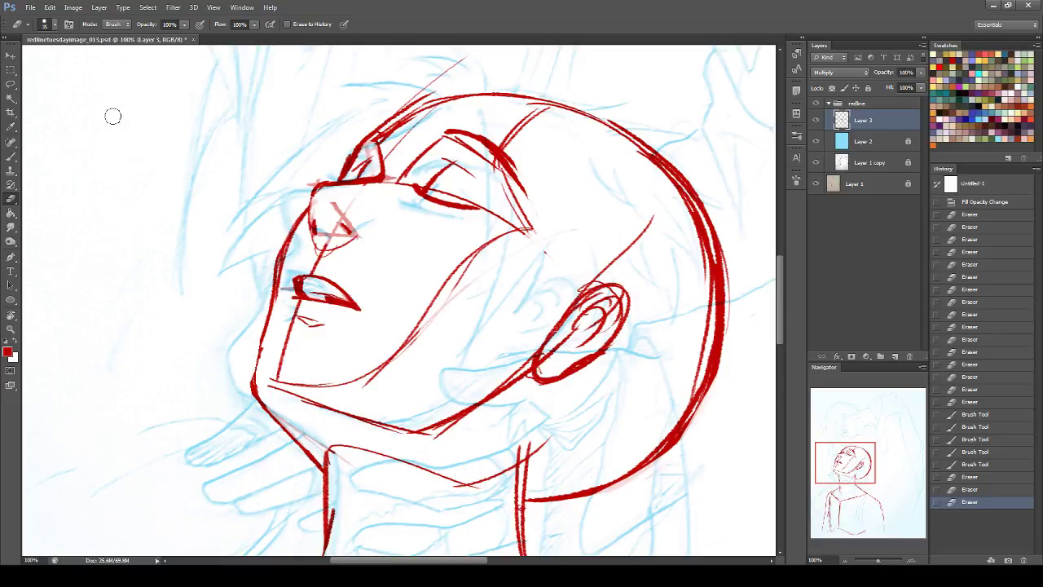
key("b")
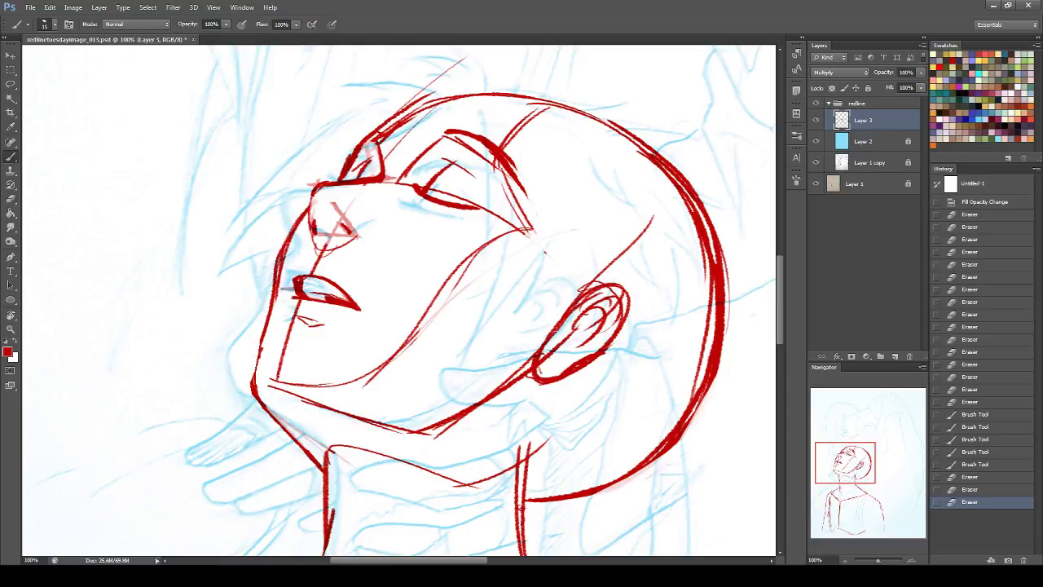
mouse_move(851, 454)
left_mouse_down()
mouse_move(847, 438)
mouse_move(875, 435)
mouse_move(886, 458)
left_mouse_up()
key("ctrl+s")
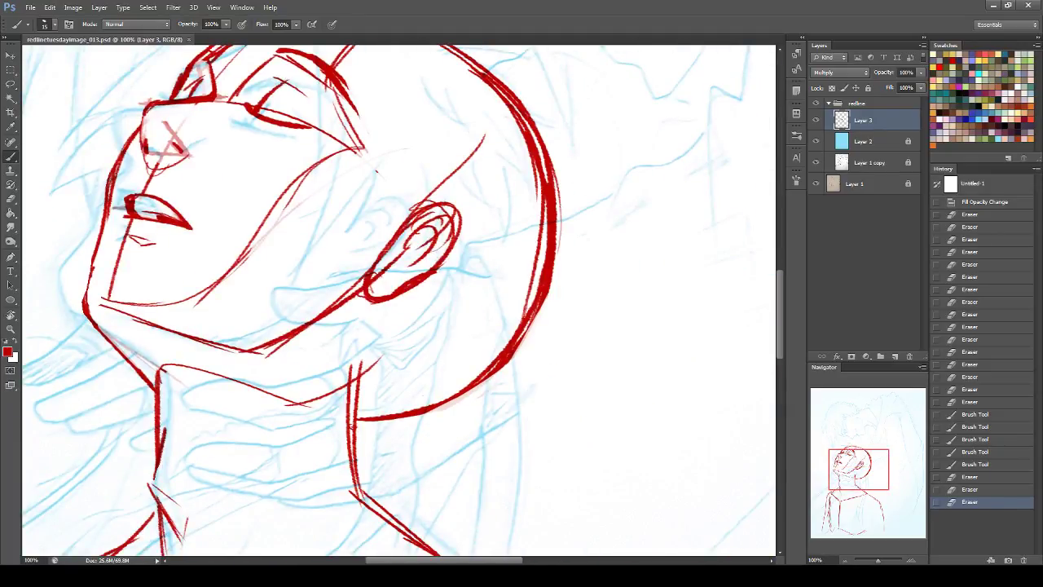
- Thicken the line from the chin to the throat and erase the stray marks at the base of the neck
left_click_drag(824, 560, 782, 560)
type("50")
key("Return")
left_click(868, 479)
mouse_move(866, 482)
left_mouse_down()
mouse_move(866, 454)
mouse_move(887, 479)
left_mouse_up()
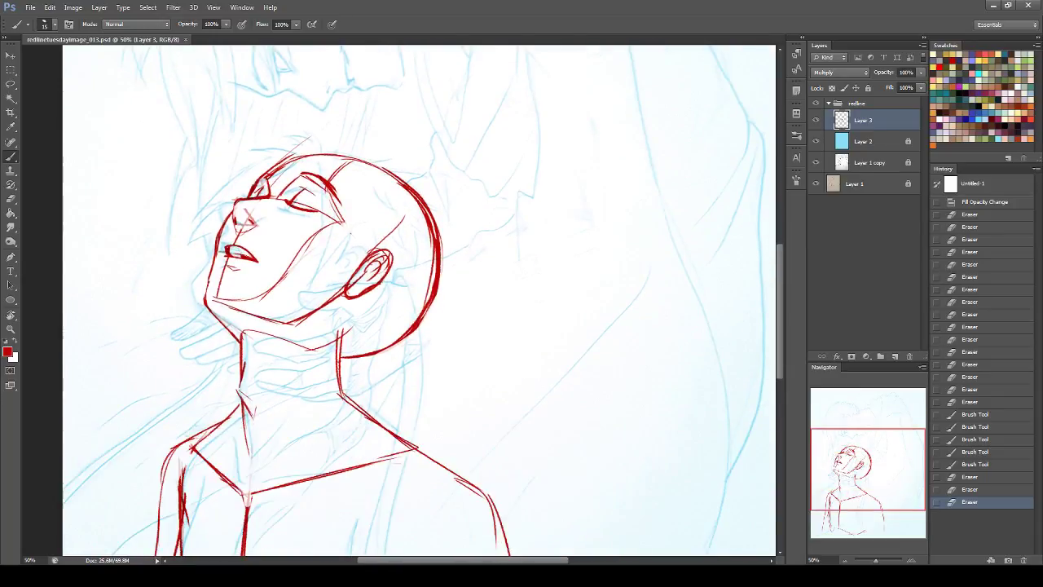
mouse_move(208, 308)
left_mouse_down()
mouse_move(244, 340)
mouse_move(220, 321)
mouse_move(238, 348)
mouse_move(245, 340)
mouse_move(221, 326)
mouse_move(238, 349)
left_mouse_up()
left_click(10, 198)
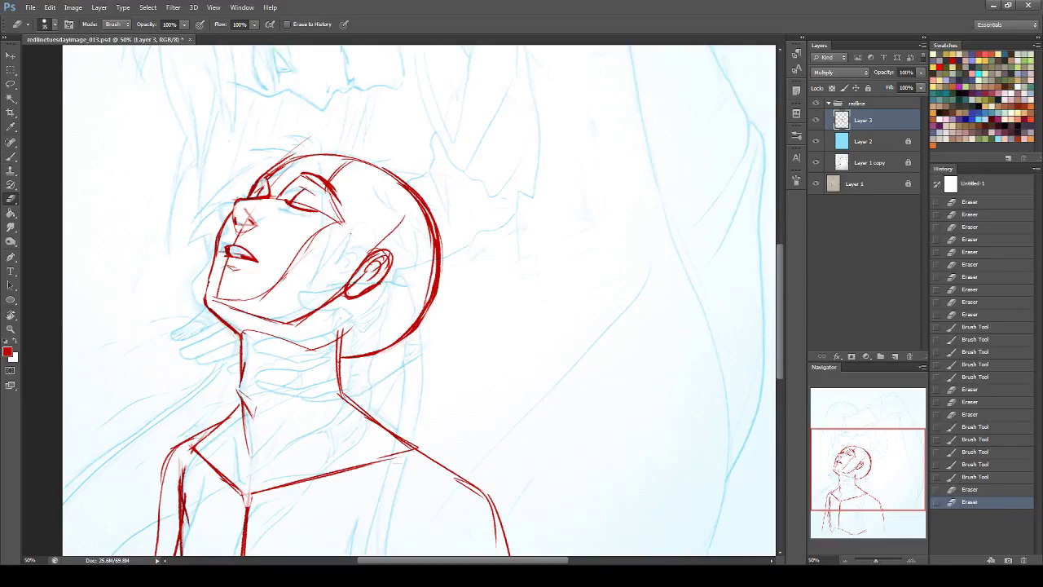
left_click_drag(236, 399, 239, 399)
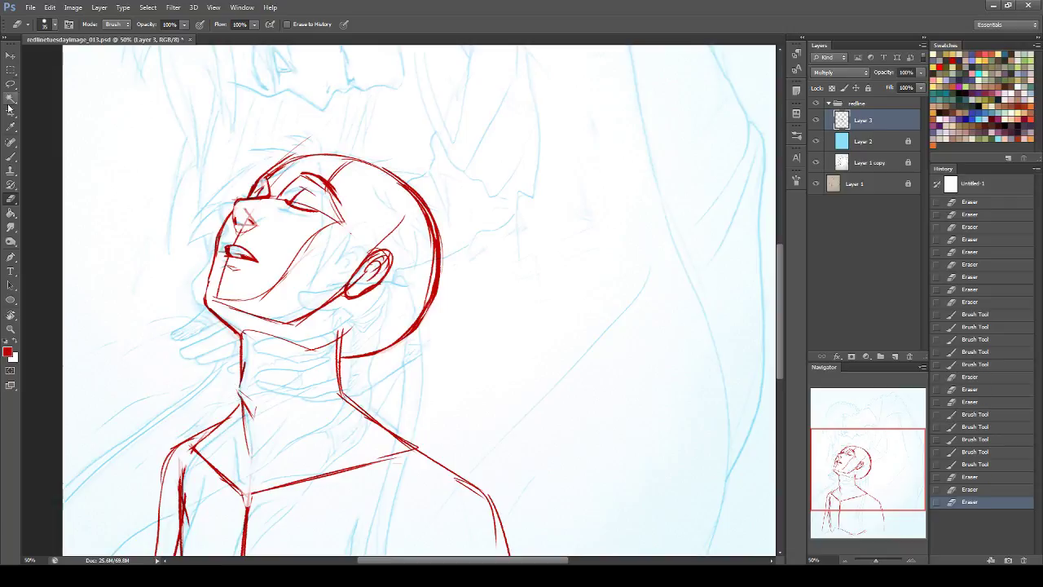
- Try a short stroke beside the lower figure's jaw, undo it and save the document
left_click(11, 156)
mouse_move(872, 474)
left_mouse_down()
mouse_move(861, 499)
mouse_move(860, 472)
left_mouse_up()
left_click_drag(170, 298, 203, 277)
key("ctrl+z")
left_click_drag(874, 453, 846, 432)
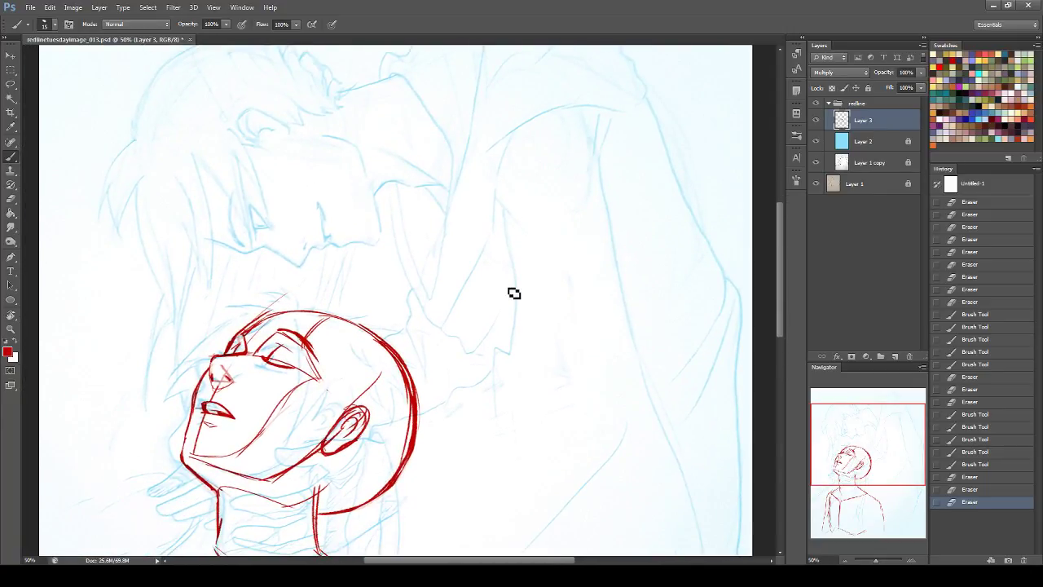
key("ctrl+s")
- Lock and hide the lower figure's red line layer and add a new layer above it
left_click_drag(904, 394, 901, 381)
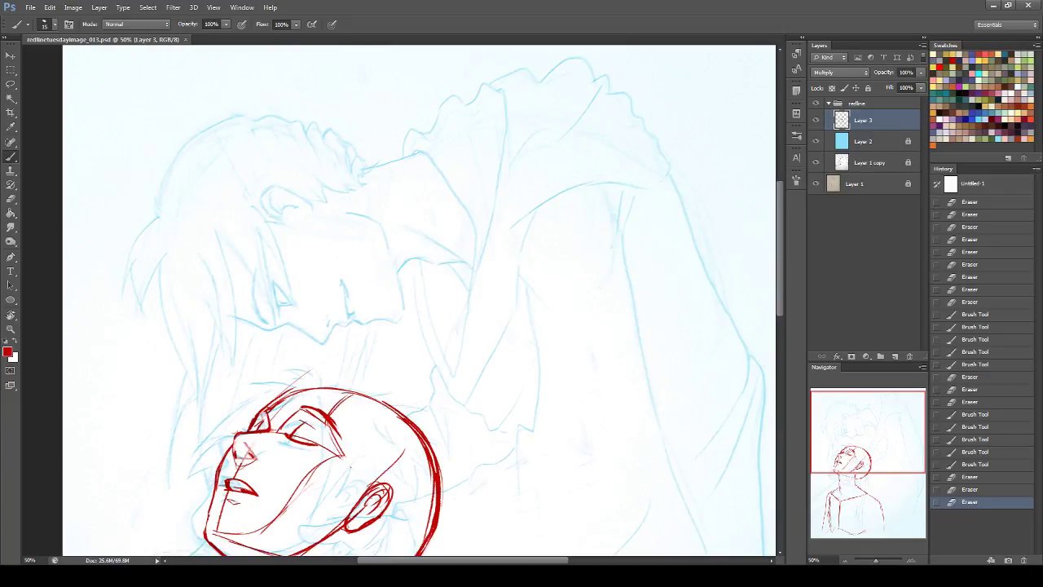
left_click_drag(841, 466, 831, 551)
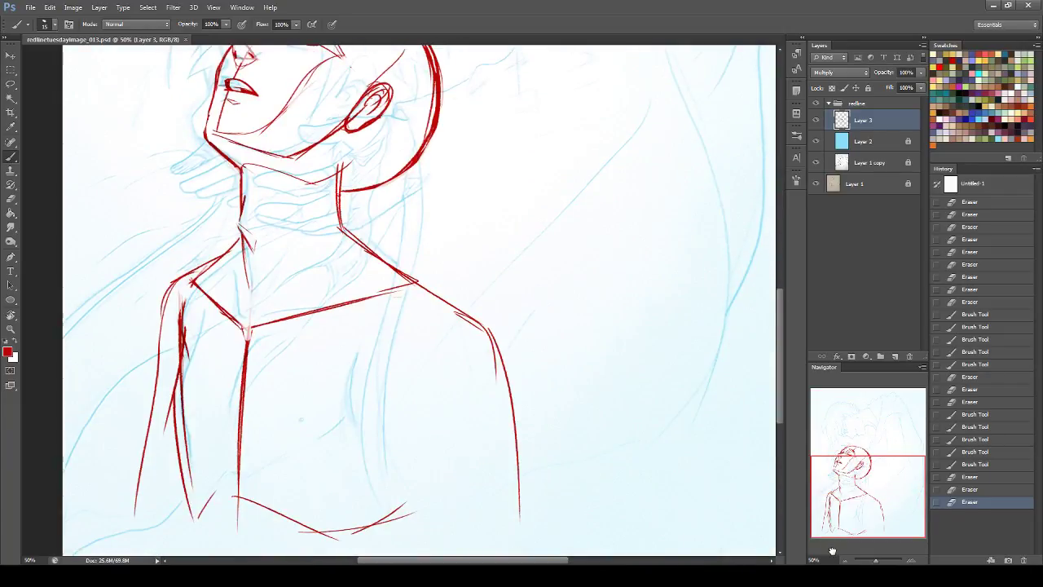
mouse_move(880, 485)
left_mouse_down()
mouse_move(844, 400)
mouse_move(846, 413)
left_mouse_up()
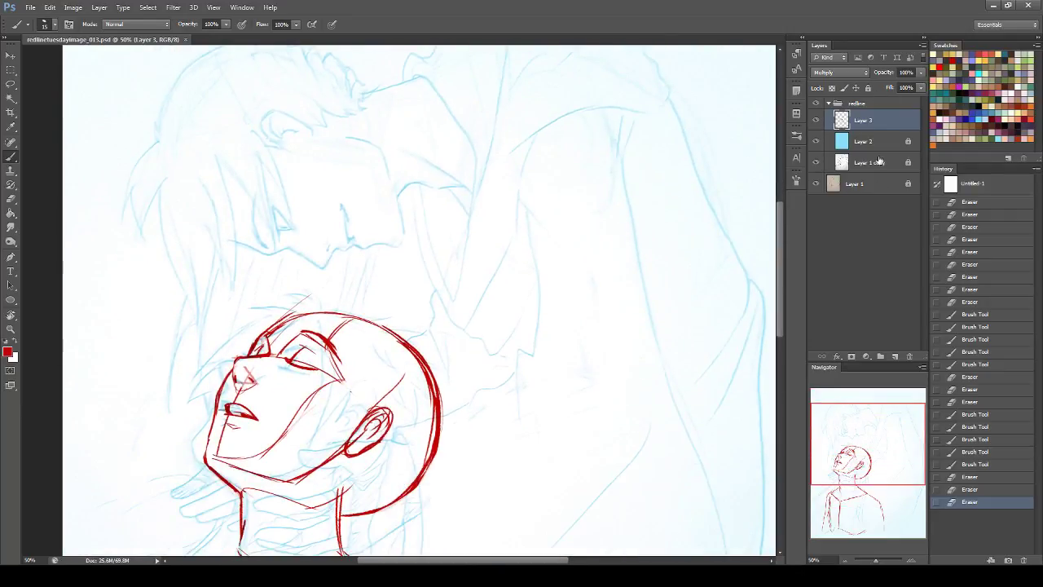
left_click(868, 87)
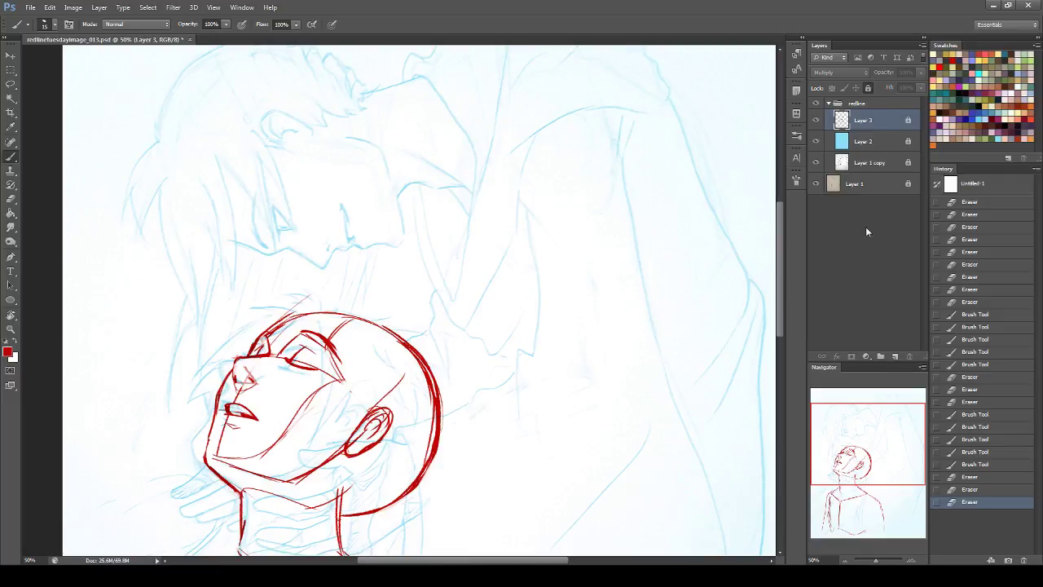
left_click(816, 118)
left_click(896, 358)
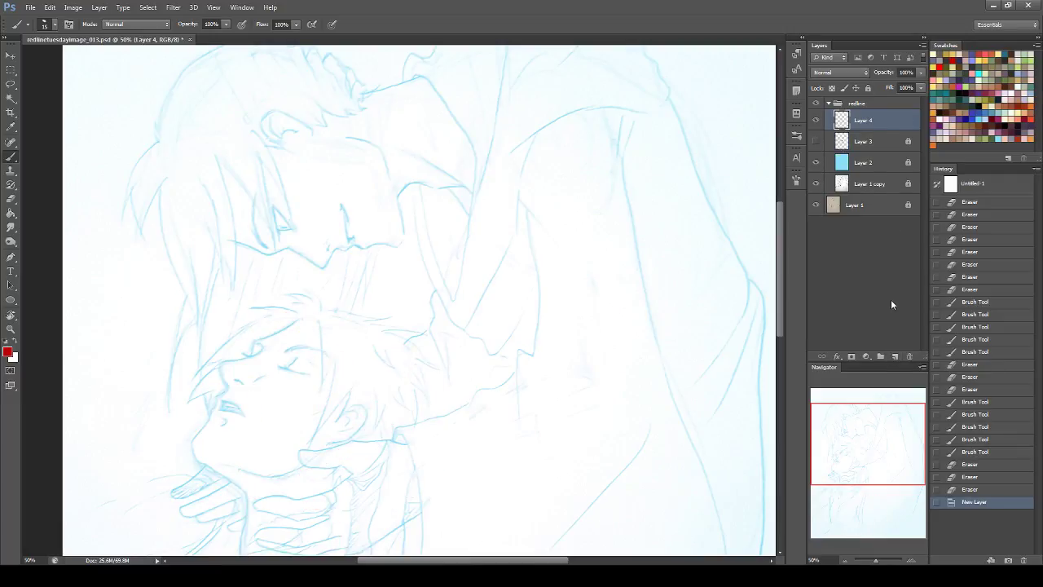
- Draw the upper figure's front face line from the brow to the chin and start the jawline in red
key("r")
left_click_drag(710, 147, 509, 528)
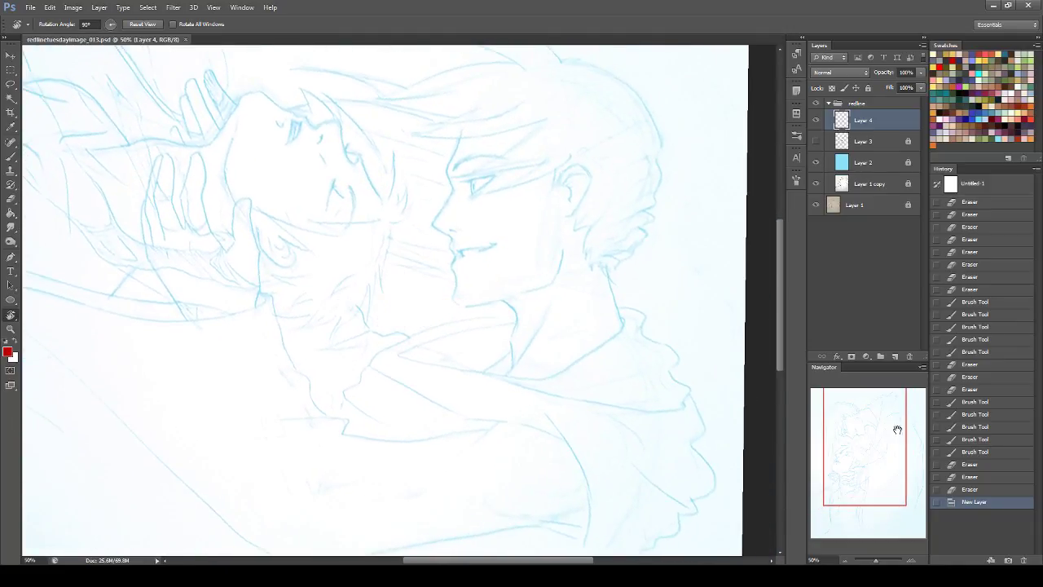
mouse_move(883, 447)
left_mouse_down()
mouse_move(893, 426)
mouse_move(866, 448)
left_mouse_up()
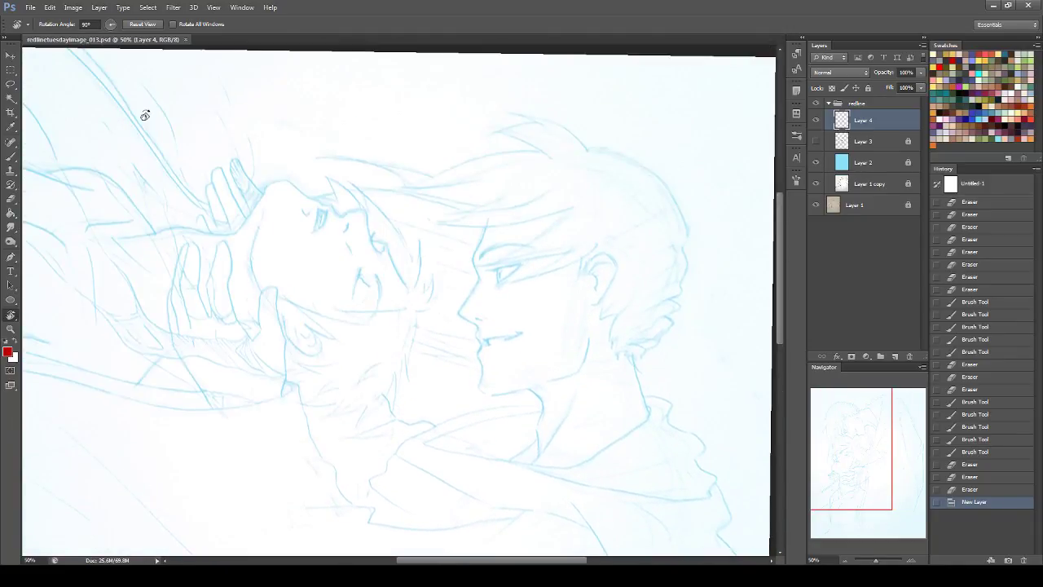
left_click(11, 155)
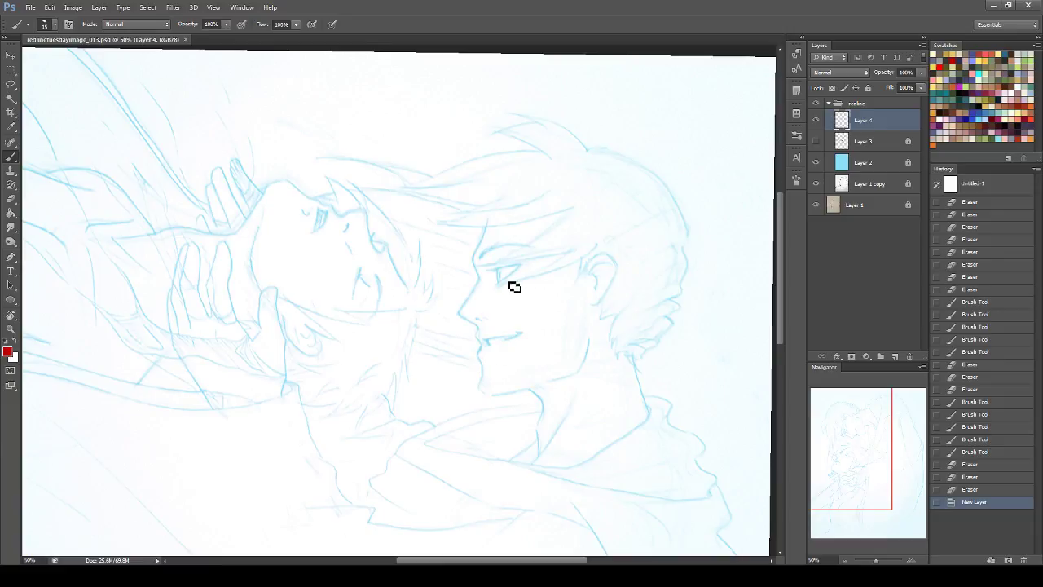
mouse_move(492, 189)
left_mouse_down()
mouse_move(476, 262)
mouse_move(482, 359)
left_mouse_up()
key("ctrl+z")
key("ctrl+z")
left_click_drag(474, 261, 501, 390)
key("ctrl+z")
mouse_move(473, 262)
left_mouse_down()
mouse_move(499, 393)
mouse_move(563, 376)
left_mouse_up()
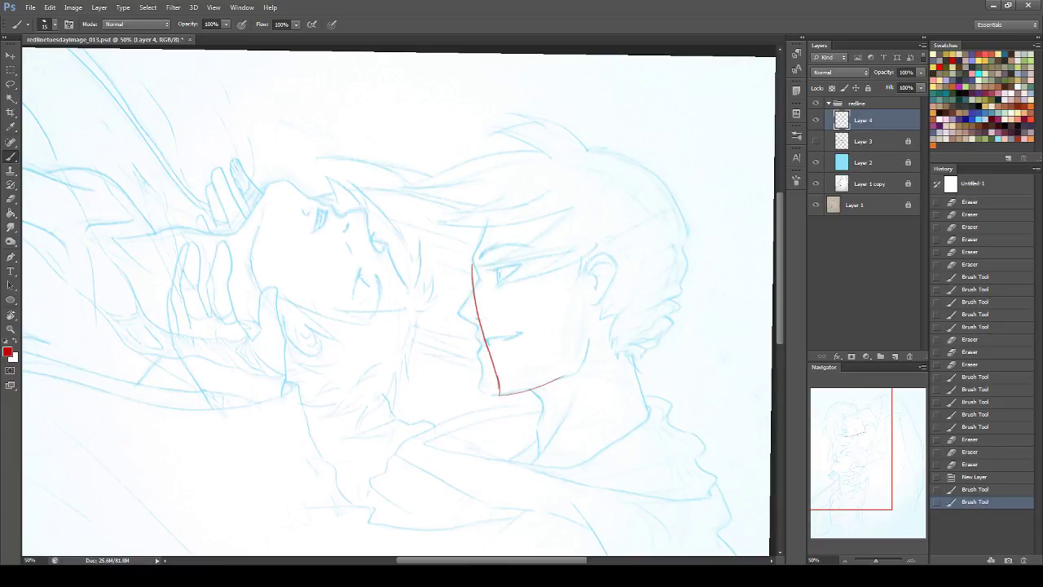
- Redraw the jawline toward the ear, and add the upright rear edge of the jaw and the front of the neck
key("ctrl+z")
left_click_drag(510, 398, 575, 364)
key("ctrl+z")
left_click_drag(513, 398, 599, 347)
left_click_drag(585, 272, 586, 357)
key("ctrl+z")
left_click_drag(584, 271, 587, 361)
left_click_drag(534, 392, 543, 438)
- Draw the upper figure's cranium from the forehead over the crown to the nape and reinforce the back of the skull
left_click_drag(477, 277, 500, 152)
key("ctrl+z")
mouse_move(477, 270)
left_mouse_down()
mouse_move(501, 186)
mouse_move(542, 167)
mouse_move(632, 160)
left_mouse_up()
key("ctrl+z")
mouse_move(520, 172)
left_mouse_down()
mouse_move(645, 174)
mouse_move(693, 221)
mouse_move(691, 265)
mouse_move(696, 253)
mouse_move(699, 265)
mouse_move(621, 359)
left_mouse_up()
key("ctrl+z")
mouse_move(697, 254)
left_mouse_down()
mouse_move(675, 321)
mouse_move(605, 359)
mouse_move(668, 327)
left_mouse_up()
left_click_drag(501, 199, 594, 168)
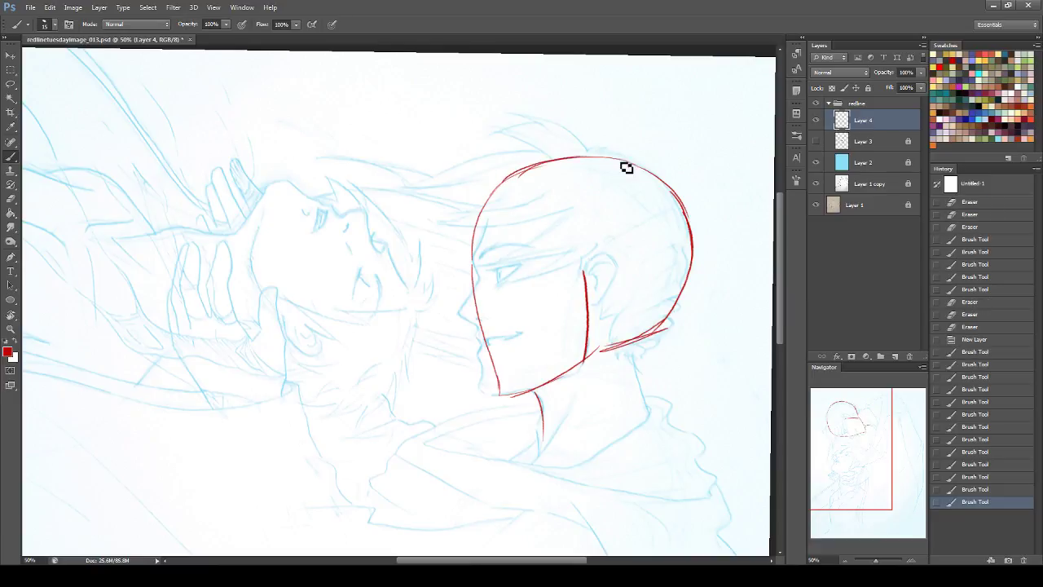
mouse_move(690, 218)
left_mouse_down()
mouse_move(698, 260)
mouse_move(664, 330)
left_mouse_up()
key("ctrl+z")
mouse_move(692, 232)
left_mouse_down()
mouse_move(675, 318)
mouse_move(680, 302)
left_mouse_up()
key("ctrl+z")
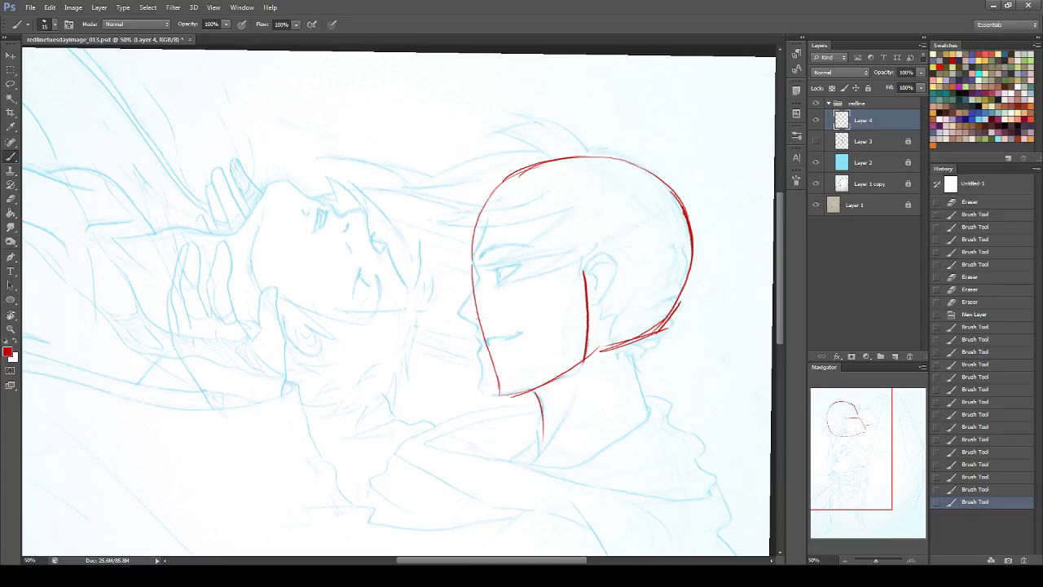
- Draw guidelines below the eye and along the brow, and outline the ear above the rear jaw edge
left_click_drag(448, 291, 515, 277)
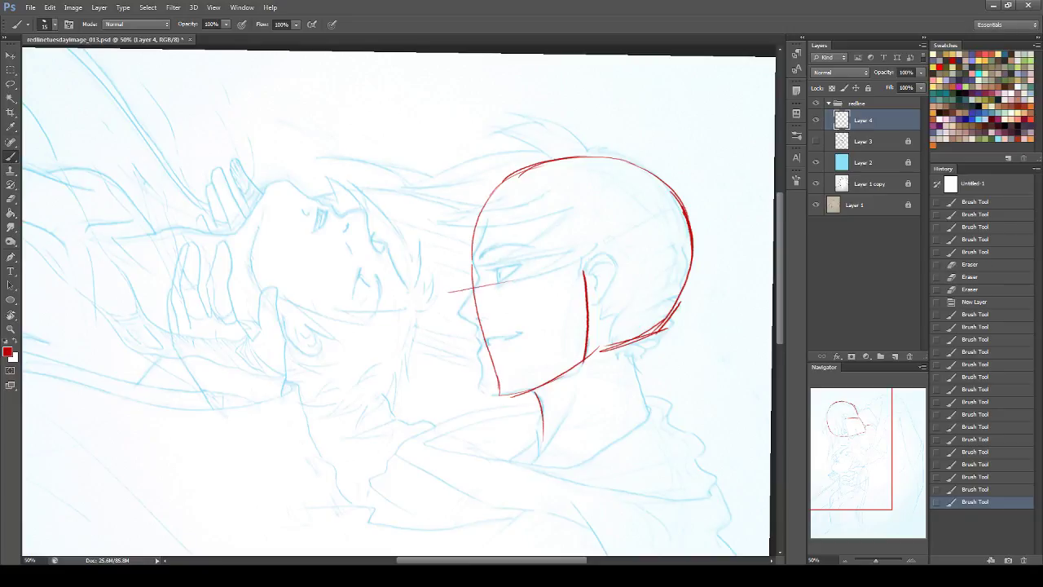
left_click_drag(599, 244, 586, 264)
left_click_drag(475, 249, 531, 242)
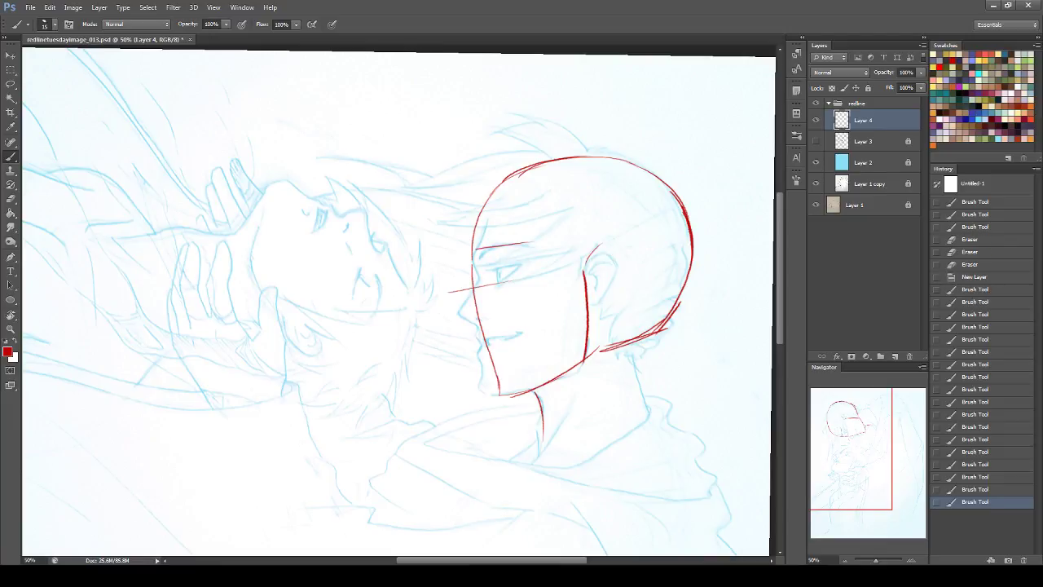
left_click_drag(604, 242, 614, 293)
key("ctrl+z")
left_click_drag(609, 243, 615, 284)
key("ctrl+z")
mouse_move(611, 243)
left_mouse_down()
mouse_move(623, 271)
mouse_move(599, 310)
left_mouse_up()
left_click_drag(592, 311, 603, 308)
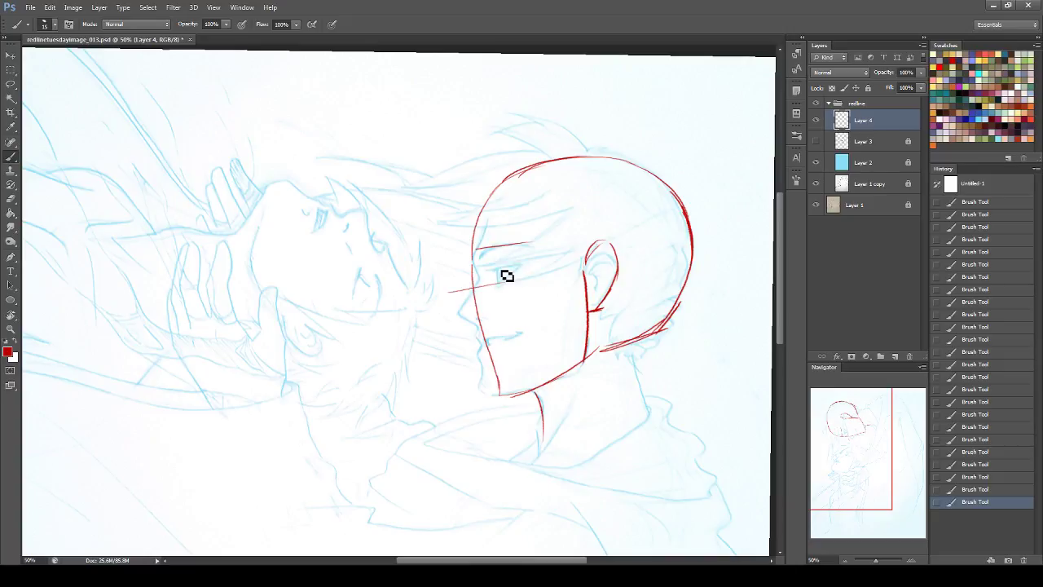
- Draw the upper figure's eye, erase its stray upper stroke and thicken the arched eyebrow
left_click_drag(497, 263, 499, 280)
mouse_move(489, 269)
left_mouse_down()
mouse_move(529, 266)
mouse_move(499, 282)
left_mouse_up()
key("e")
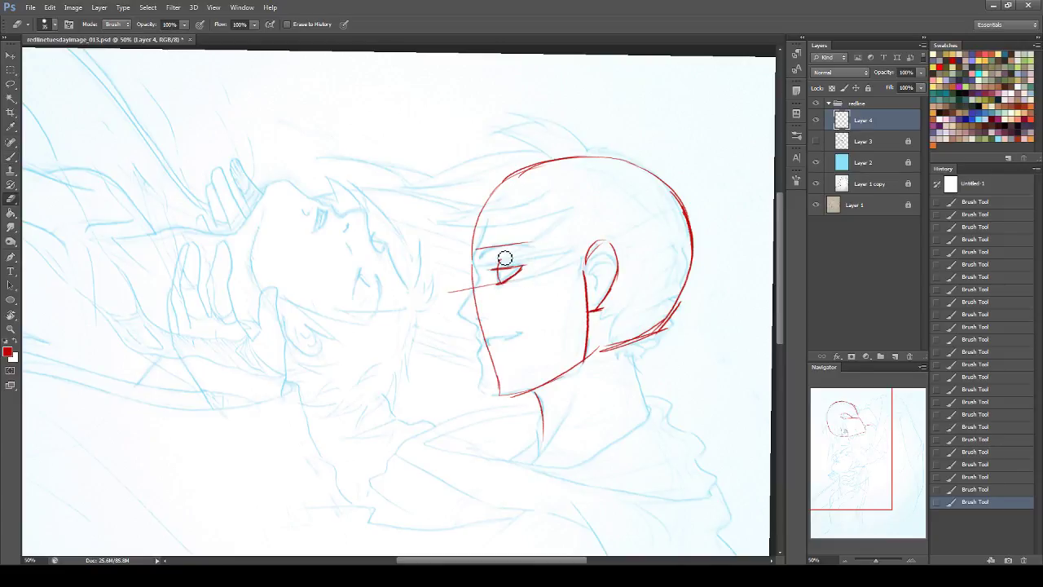
left_click_drag(497, 260, 500, 257)
key("b")
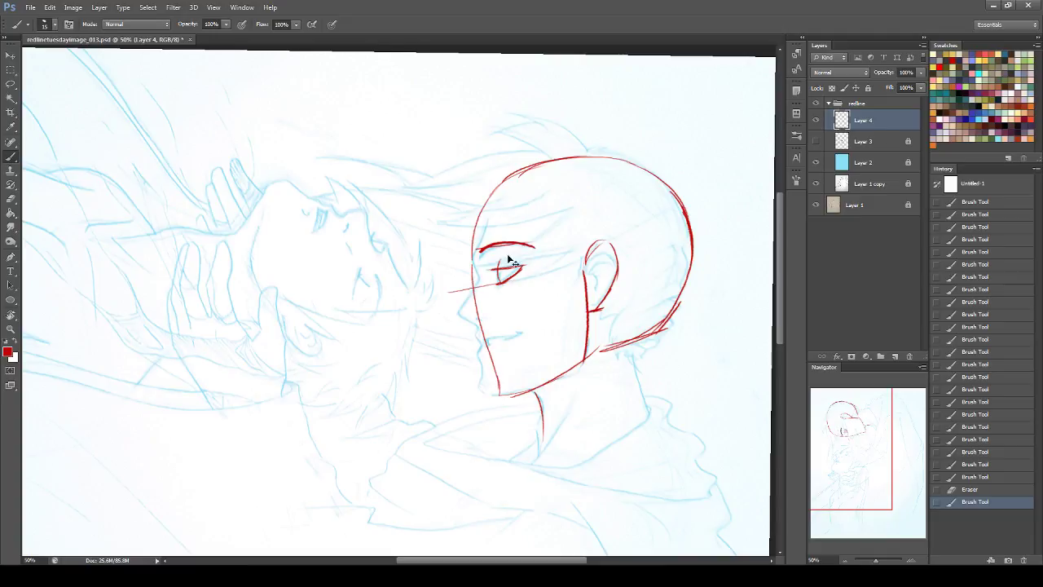
left_click_drag(485, 252, 530, 250)
key("ctrl+z")
left_click_drag(495, 284, 531, 267)
key("ctrl+z")
key("ctrl+z")
left_click_drag(895, 472, 896, 475)
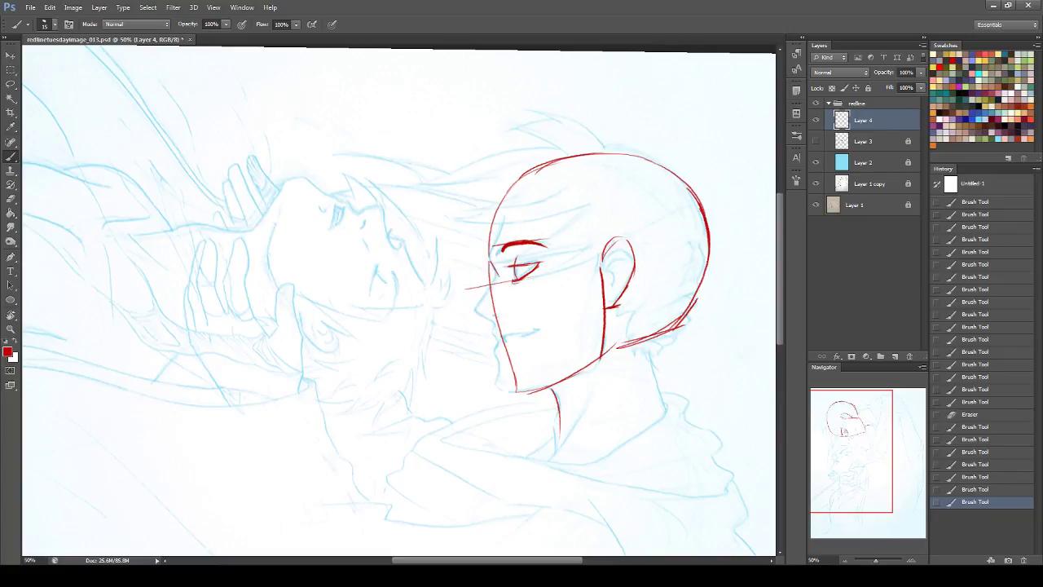
- Draw the profile of the nose, lips and chin, and strengthen the underside of the jaw
mouse_move(511, 269)
left_mouse_down()
mouse_move(516, 282)
mouse_move(482, 303)
mouse_move(498, 283)
mouse_move(488, 320)
mouse_move(498, 319)
left_mouse_up()
key("ctrl+z")
key("ctrl+z")
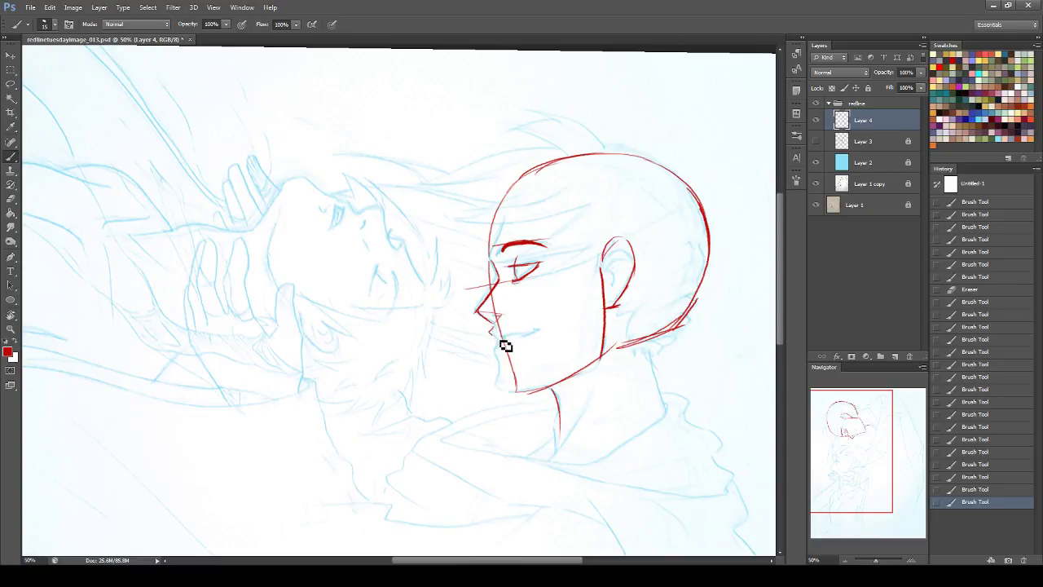
left_click_drag(491, 319, 497, 337)
mouse_move(493, 321)
left_mouse_down()
mouse_move(512, 384)
mouse_move(505, 358)
left_mouse_up()
mouse_move(499, 350)
left_mouse_down()
mouse_move(508, 391)
mouse_move(552, 393)
mouse_move(570, 375)
left_mouse_up()
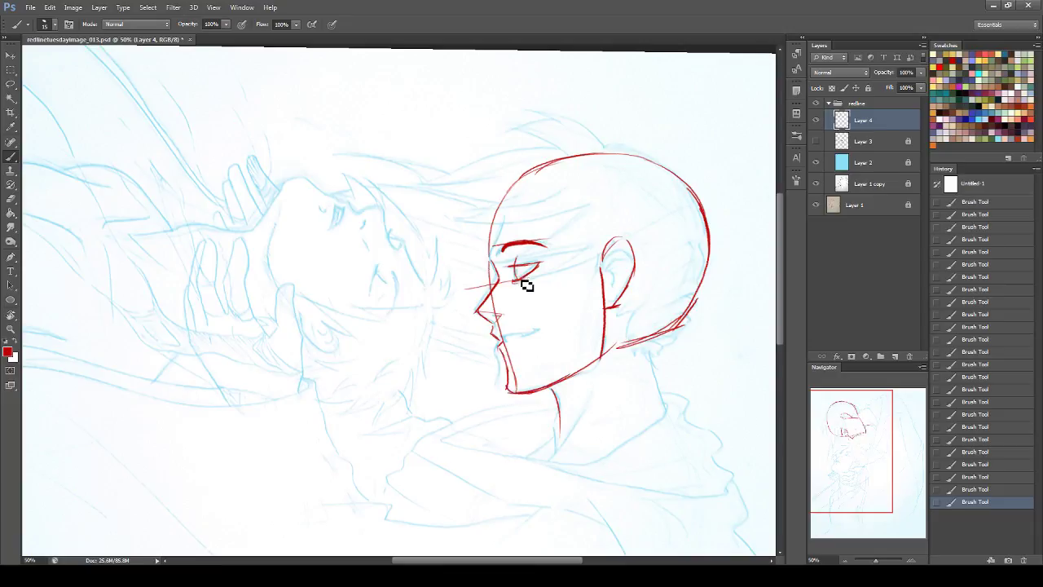
- Darken the iris, lasso the eye, adjust it with Free Transform and deselect
mouse_move(519, 266)
left_mouse_down()
mouse_move(523, 279)
mouse_move(536, 272)
left_mouse_up()
left_click(11, 84)
mouse_move(512, 293)
left_mouse_down()
mouse_move(506, 256)
mouse_move(549, 260)
mouse_move(522, 296)
mouse_move(545, 289)
left_mouse_up()
key("ctrl+t")
key("Return")
key("ctrl+d")
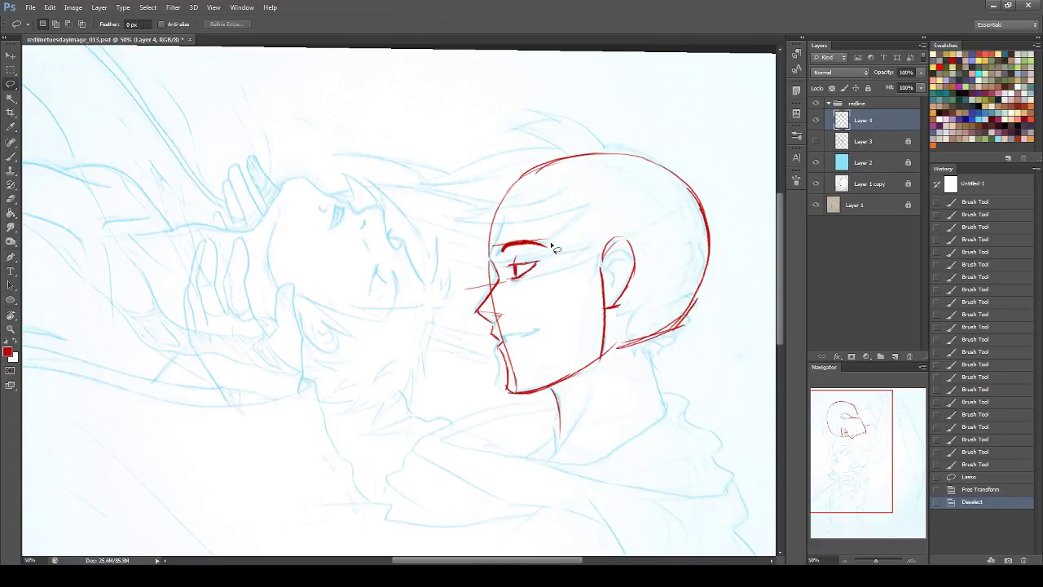
- Draw the upper figure's smiling mouth and thicken the forehead contour down to the brow
left_click(9, 156)
mouse_move(498, 335)
left_mouse_down()
mouse_move(509, 350)
mouse_move(538, 328)
left_mouse_up()
key("ctrl+z")
key("ctrl+z")
key("ctrl+z")
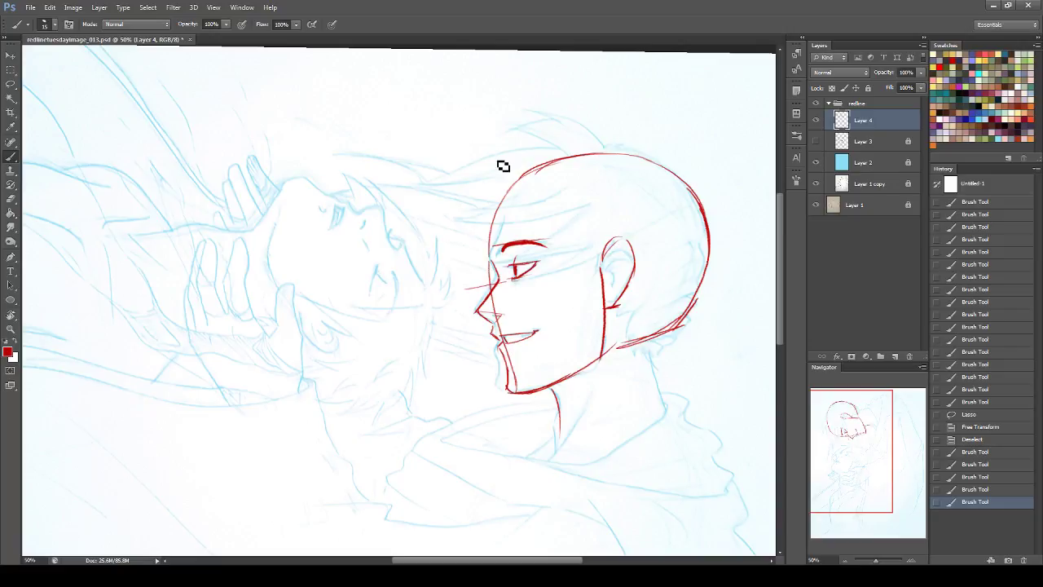
left_click_drag(497, 212, 489, 259)
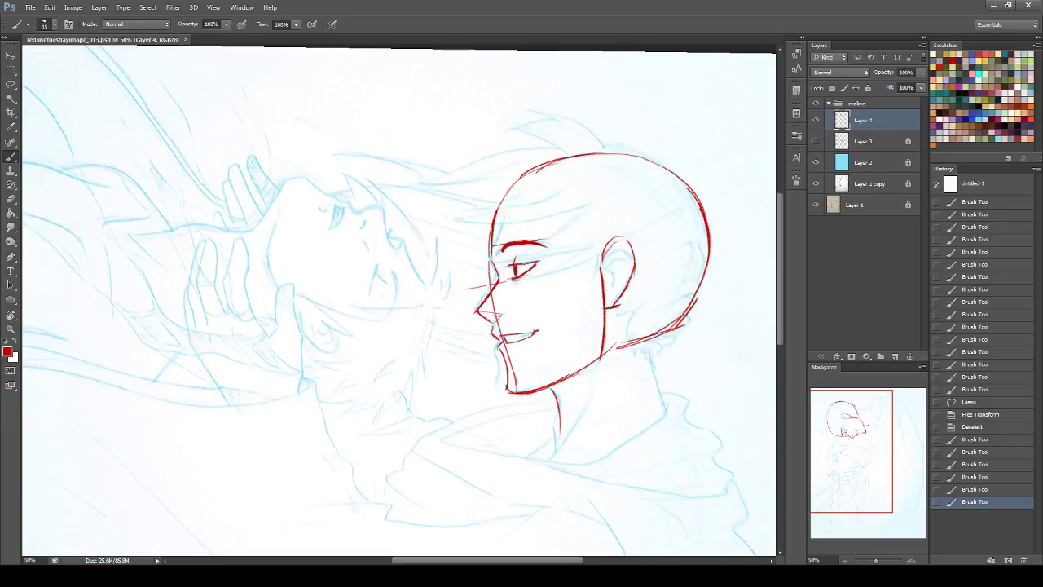
left_click_drag(438, 355, 482, 364)
mouse_move(460, 355)
left_mouse_down()
mouse_move(485, 363)
mouse_move(466, 370)
left_mouse_up()
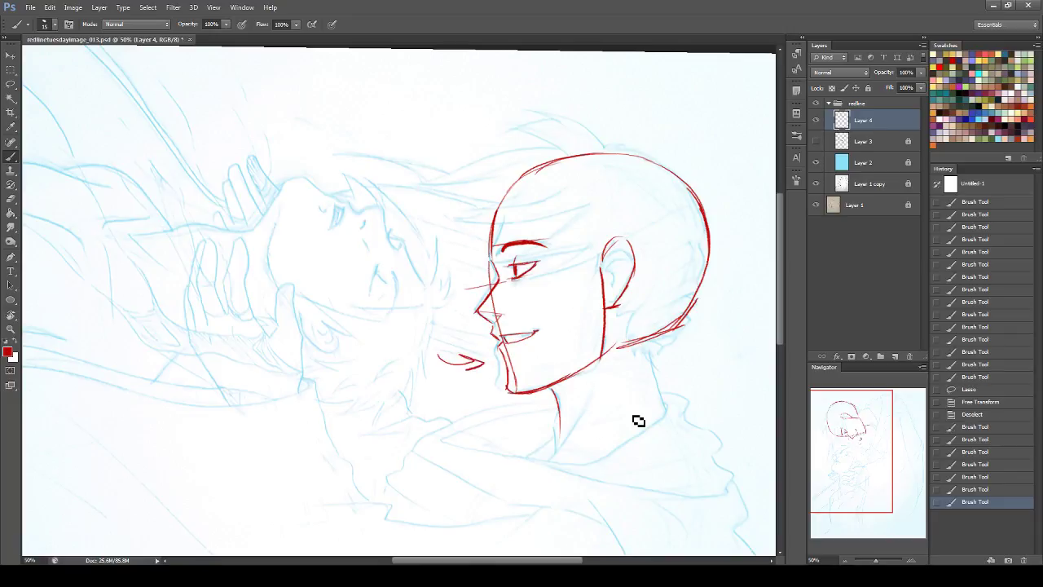
key("ctrl+z")
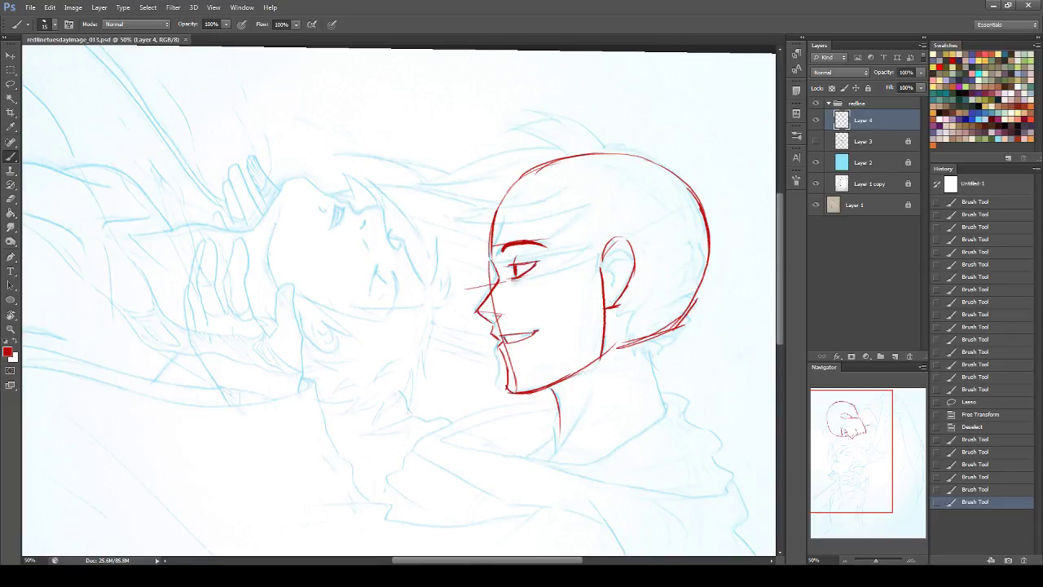
left_click_drag(495, 347, 484, 410)
key("ctrl+z")
- Sketch a small simplified profile head above the lower figure's face, with a rounded cranium, straight face line and angular jaw
left_click_drag(429, 84, 389, 143)
key("ctrl+z")
mouse_move(407, 88)
left_mouse_down()
mouse_move(376, 122)
mouse_move(377, 210)
mouse_move(424, 206)
left_mouse_up()
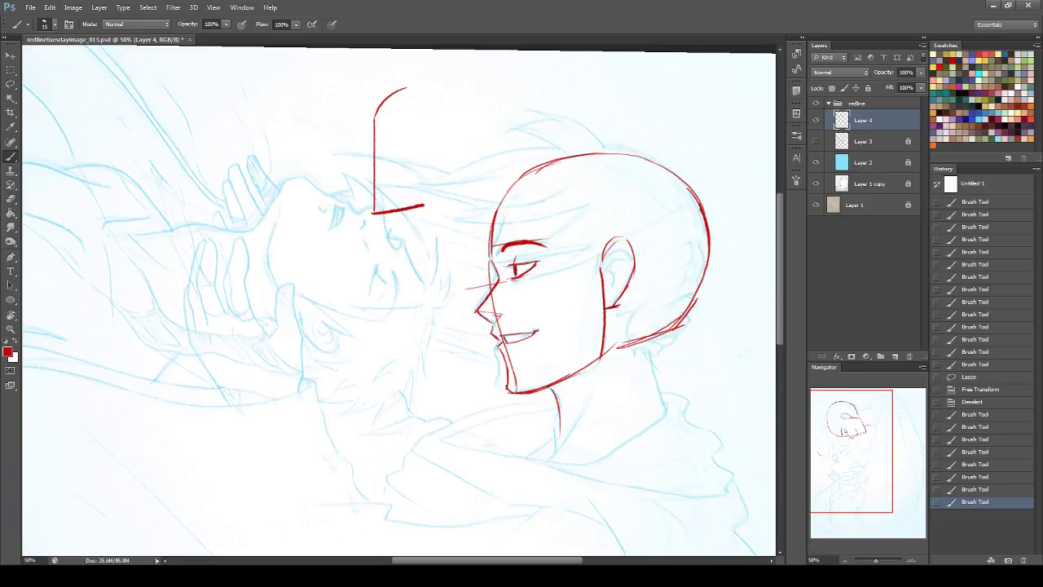
left_click_drag(407, 88, 444, 87)
left_click_drag(502, 120, 467, 169)
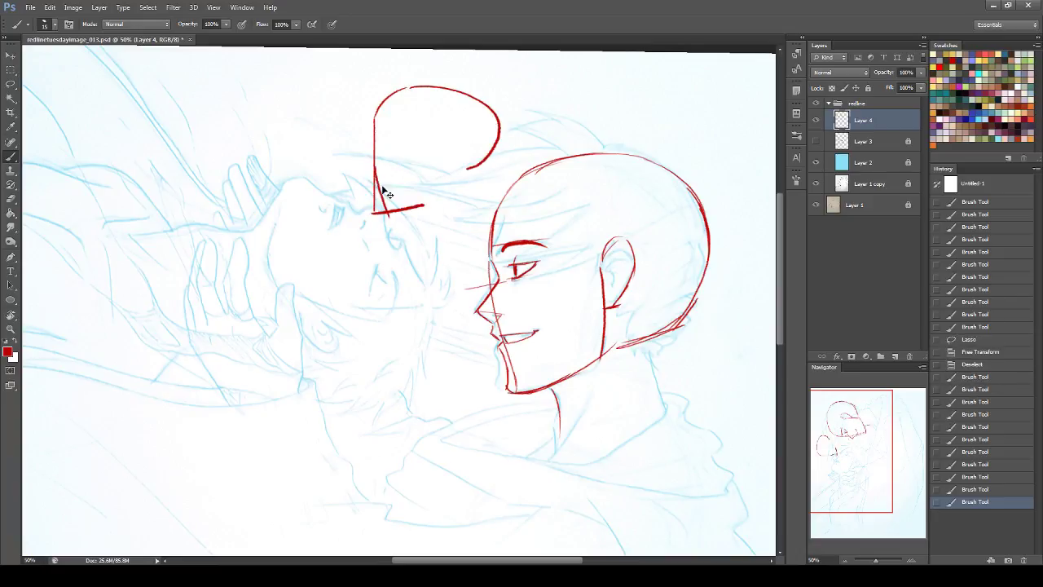
mouse_move(374, 172)
left_mouse_down()
mouse_move(384, 212)
mouse_move(425, 204)
mouse_move(441, 172)
left_mouse_up()
- Draw an arrow pointing at the chin of the small profile head
left_click_drag(327, 189, 356, 211)
mouse_move(355, 213)
left_mouse_down()
mouse_move(313, 213)
mouse_move(360, 211)
left_mouse_up()
key("ctrl+alt+z")
key("ctrl+alt+z")
left_click_drag(328, 202, 360, 210)
left_click_drag(334, 218, 358, 211)
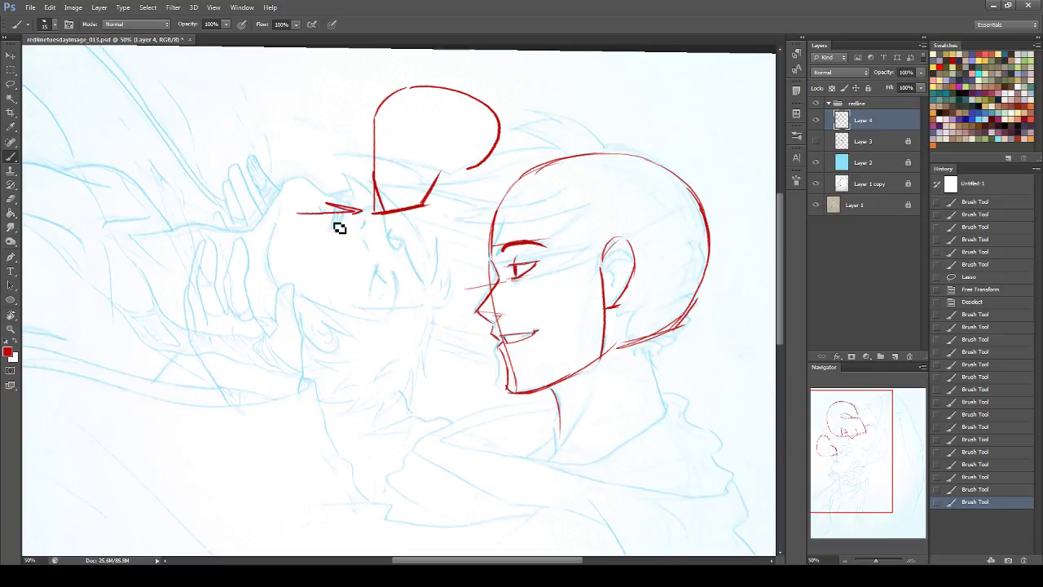
- Step back through the history to remove the arrow aimed at the small profile head's chin
left_click_drag(334, 159, 362, 196)
left_click_drag(428, 161, 408, 188)
left_click(975, 476)
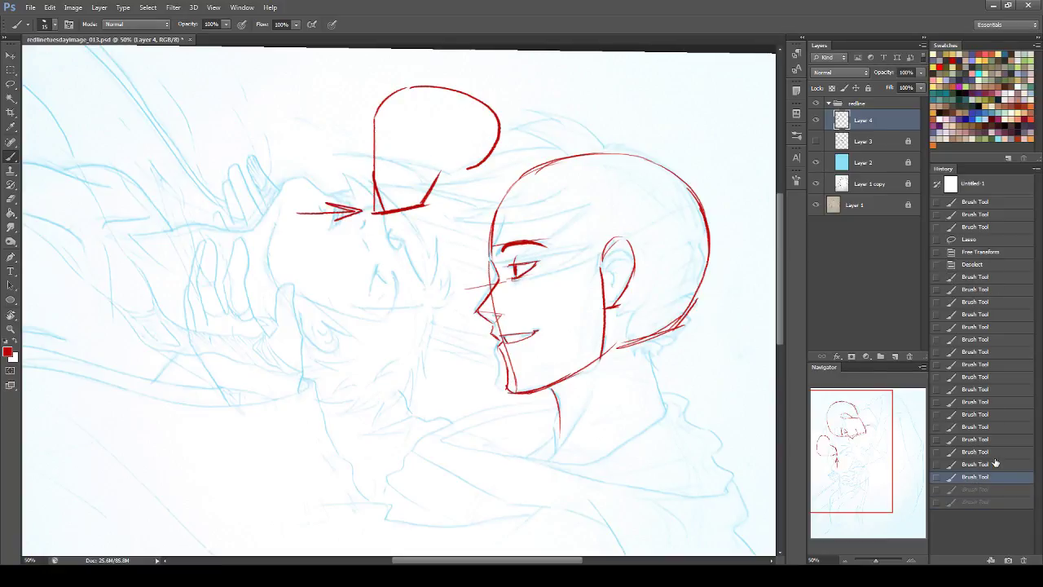
left_click(988, 464)
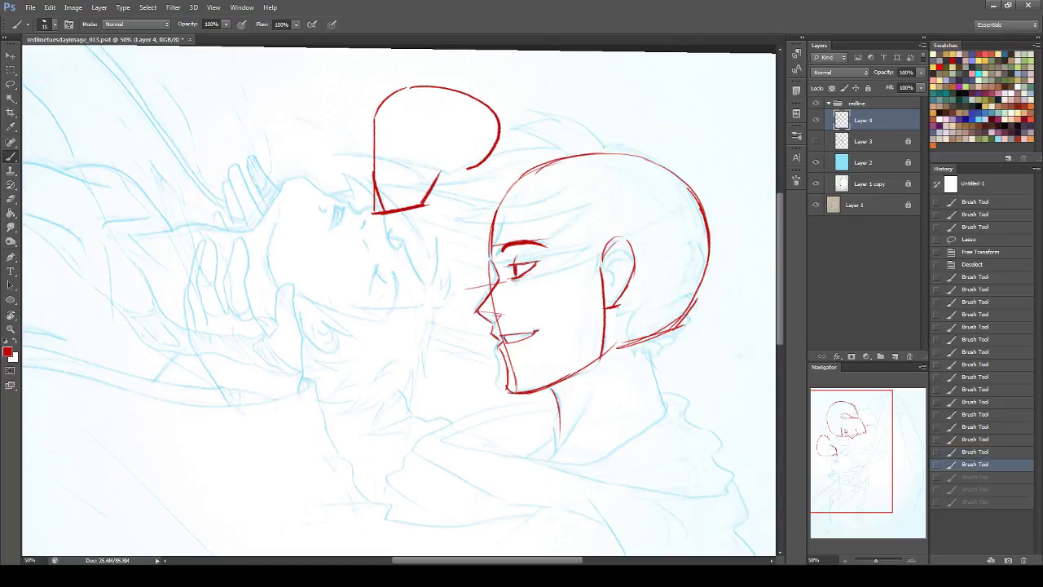
- Add an ear to the small profile head and thicken the back of its skull and its face line
mouse_move(436, 176)
left_mouse_down()
mouse_move(441, 145)
mouse_move(449, 173)
left_mouse_up()
mouse_move(431, 96)
left_mouse_down()
mouse_move(496, 140)
mouse_move(459, 189)
left_mouse_up()
left_click_drag(492, 108, 489, 161)
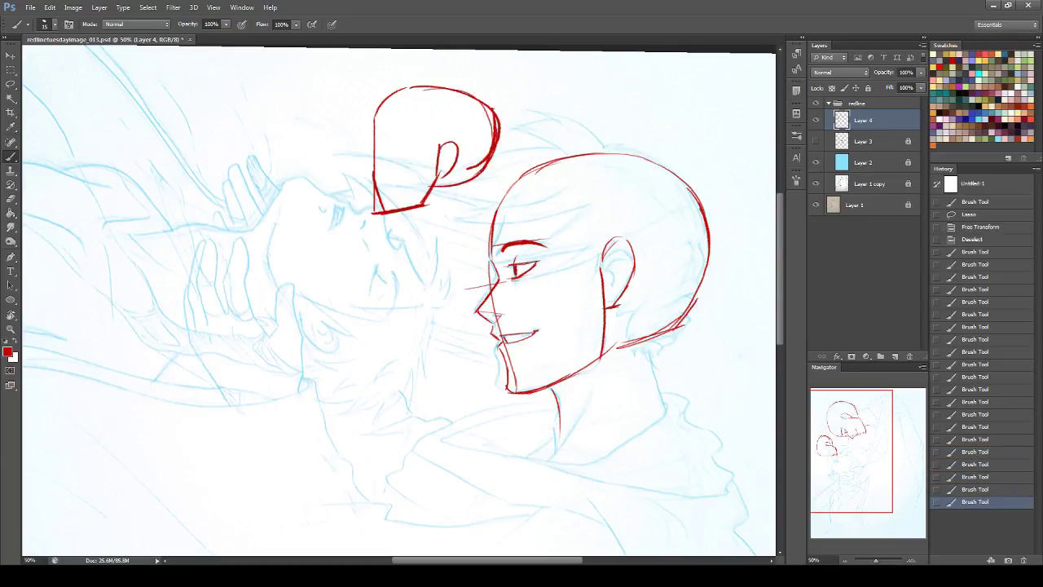
left_click_drag(383, 106, 381, 203)
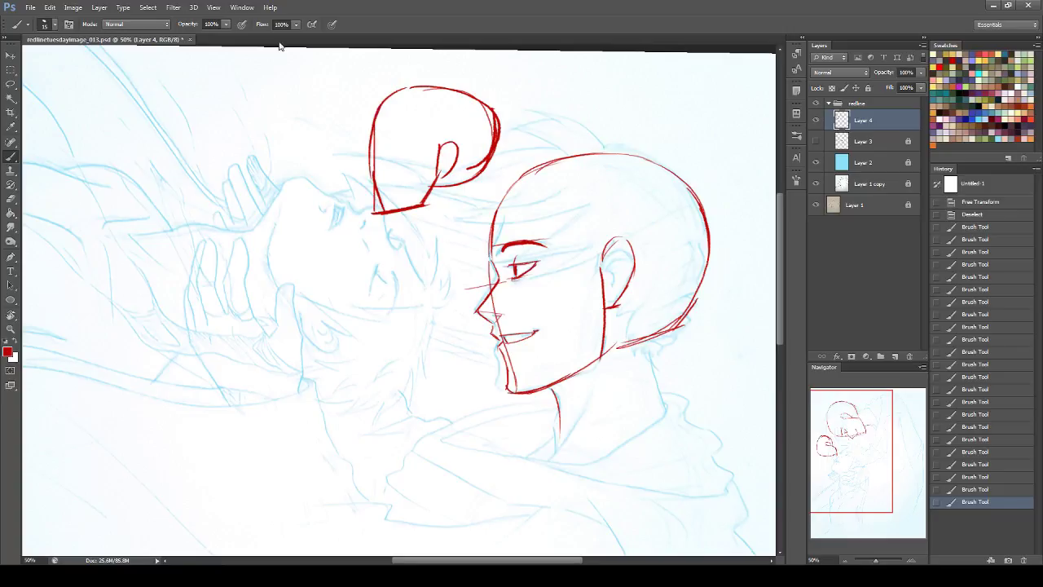
- Lasso the small profile head, delete it and deselect
left_click(11, 84)
mouse_move(350, 234)
left_mouse_down()
mouse_move(395, 101)
mouse_move(486, 92)
left_mouse_up()
mouse_move(390, 104)
left_mouse_down()
mouse_move(511, 110)
mouse_move(471, 217)
mouse_move(306, 184)
left_mouse_up()
key("Delete")
key("ctrl+d")
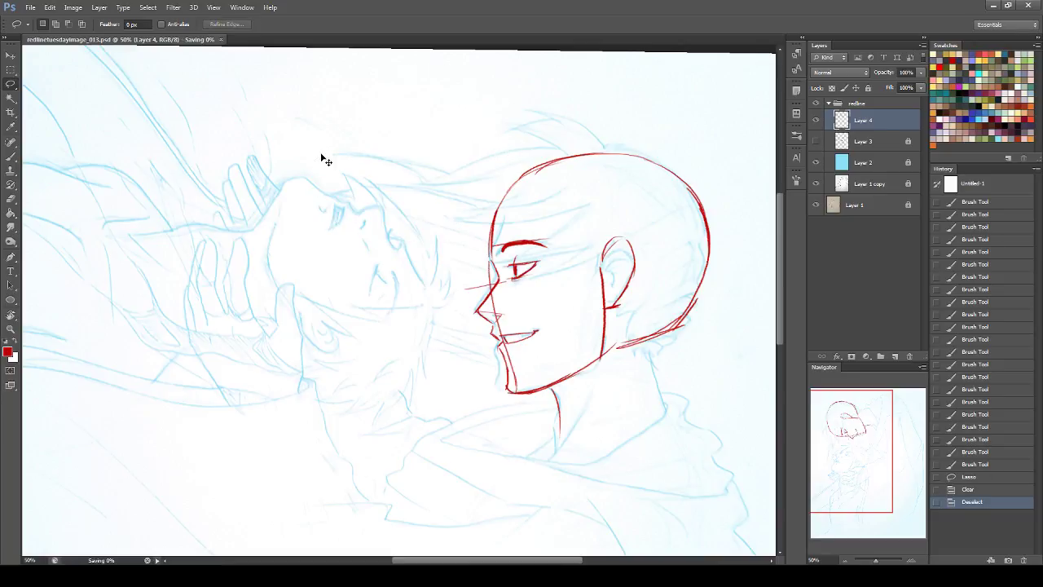
- Lasso the upper figure's ear and rear jaw line, move them slightly toward the face and deselect
left_click(10, 158)
left_click_drag(888, 447, 862, 324)
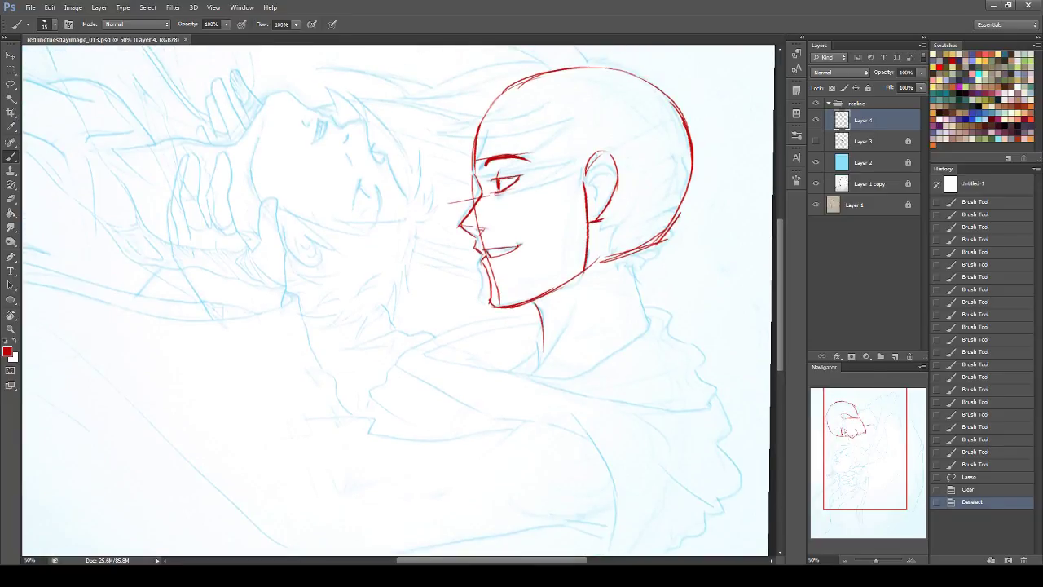
left_click(11, 84)
mouse_move(548, 207)
left_mouse_down()
mouse_move(640, 123)
mouse_move(635, 192)
mouse_move(579, 297)
mouse_move(546, 297)
mouse_move(549, 246)
left_mouse_up()
left_click(10, 55)
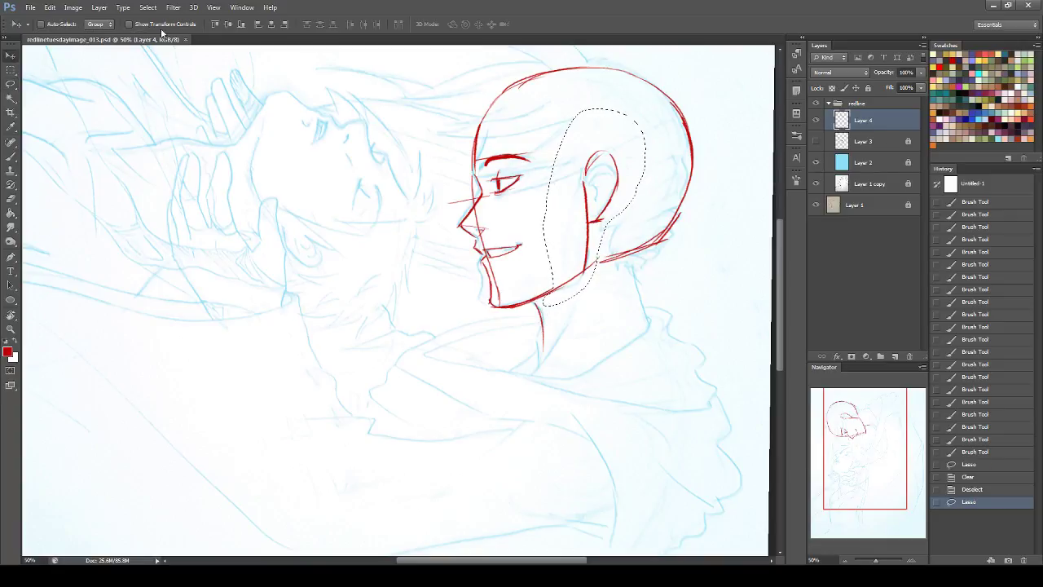
left_click_drag(603, 171, 595, 180)
key("ctrl+d")
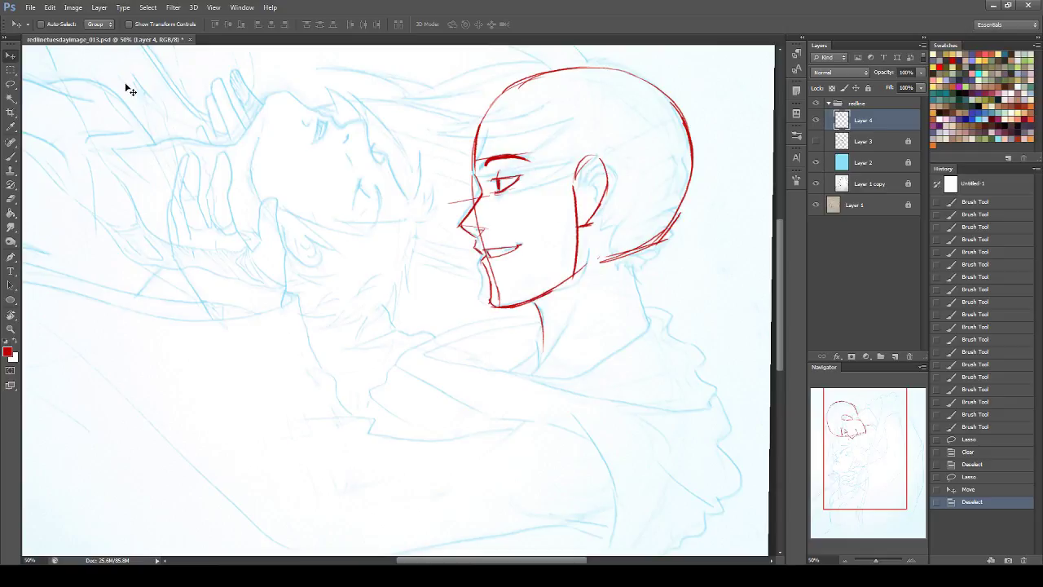
- Try out guide strokes near the ear, a slanted box around the upper head and a small cheek arrow, undoing each
left_click(11, 156)
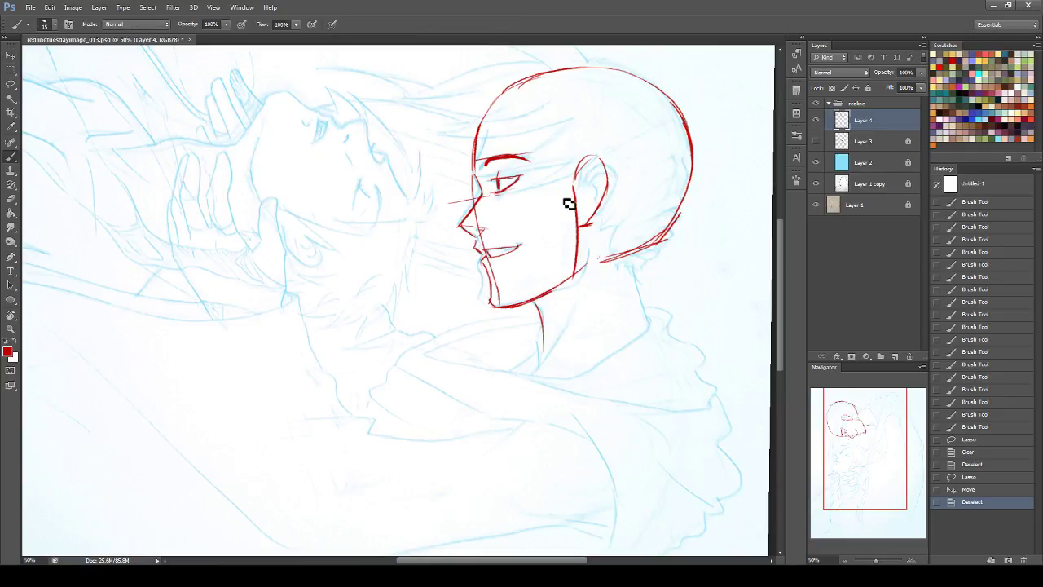
left_click_drag(569, 97, 584, 302)
key("ctrl+z")
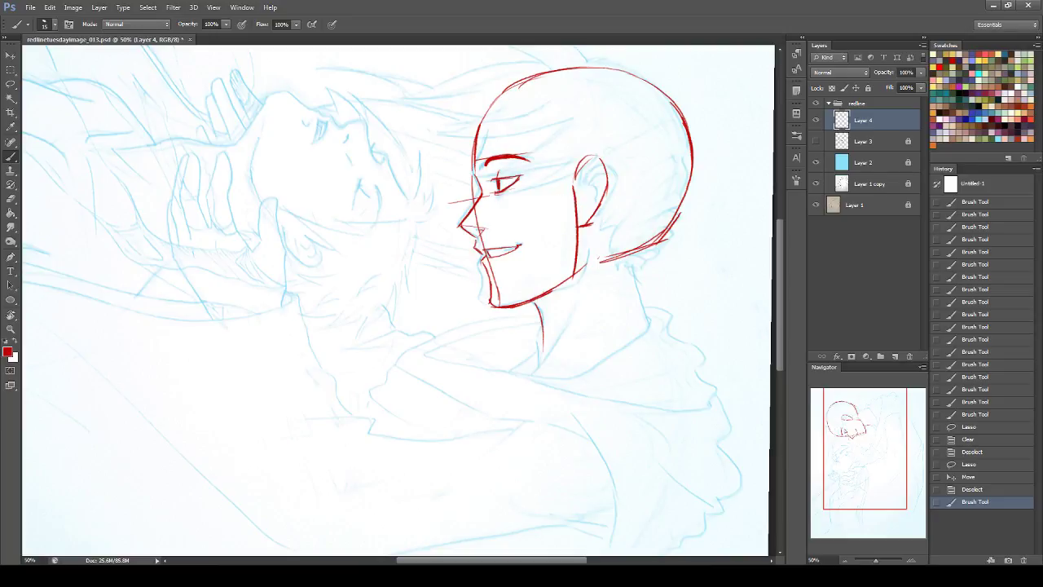
left_click_drag(570, 71, 600, 296)
key("ctrl+z")
mouse_move(464, 309)
left_mouse_down()
mouse_move(727, 250)
mouse_move(690, 71)
mouse_move(486, 97)
left_mouse_up()
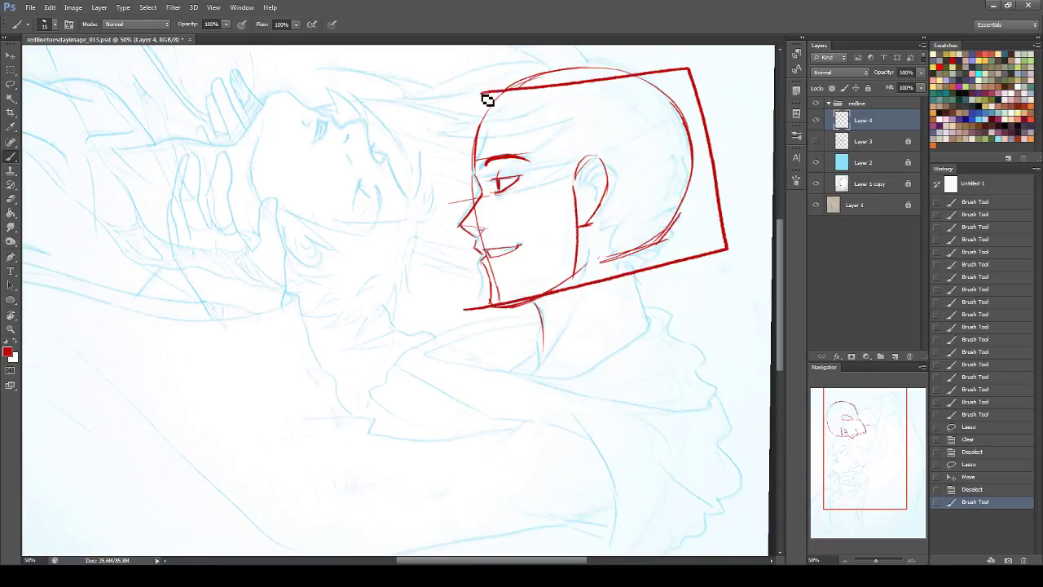
key("ctrl+z")
left_click_drag(559, 55, 605, 324)
key("ctrl+z")
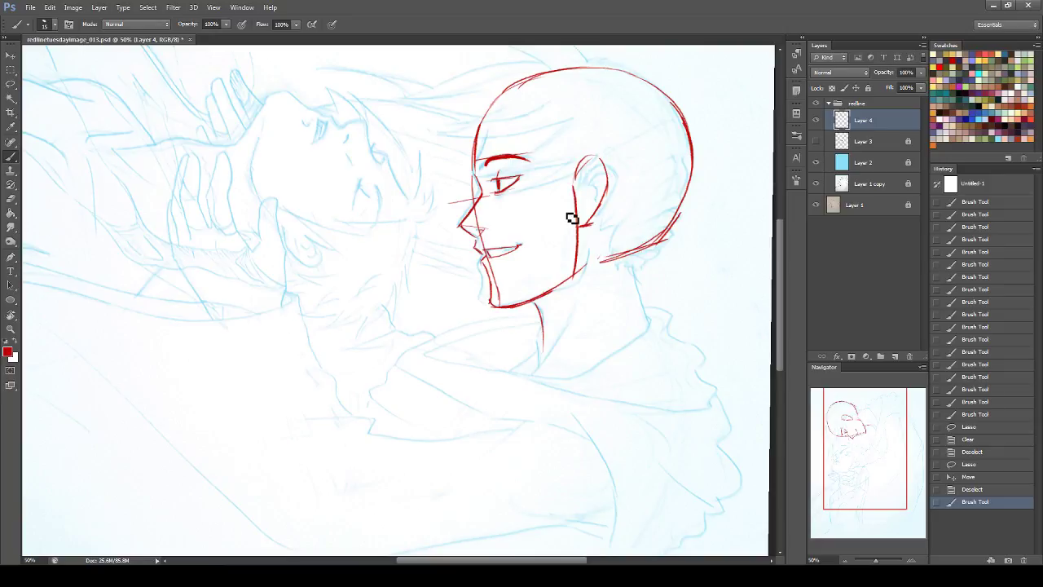
left_click_drag(555, 200, 539, 205)
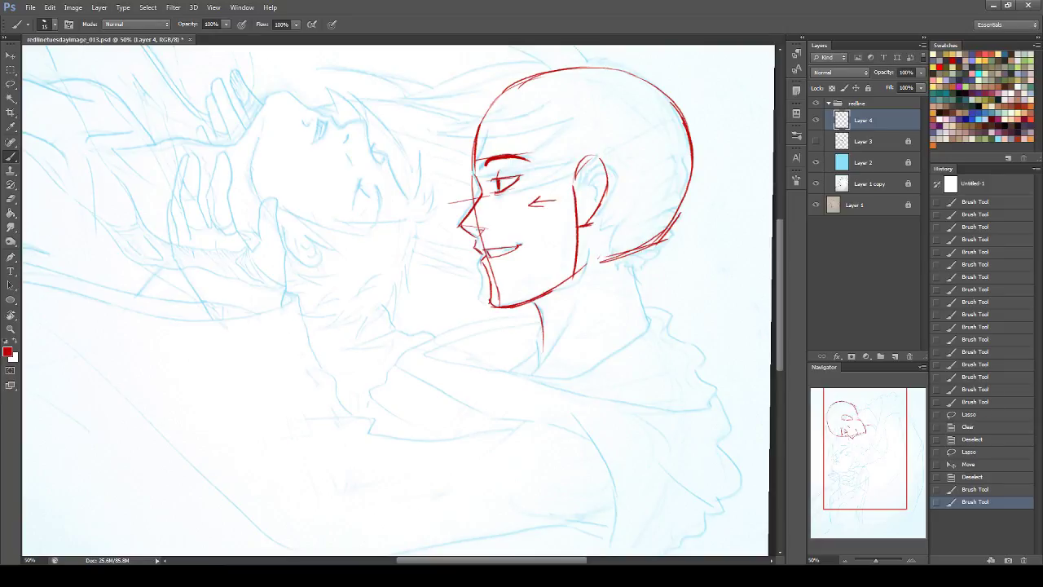
key("ctrl+z")
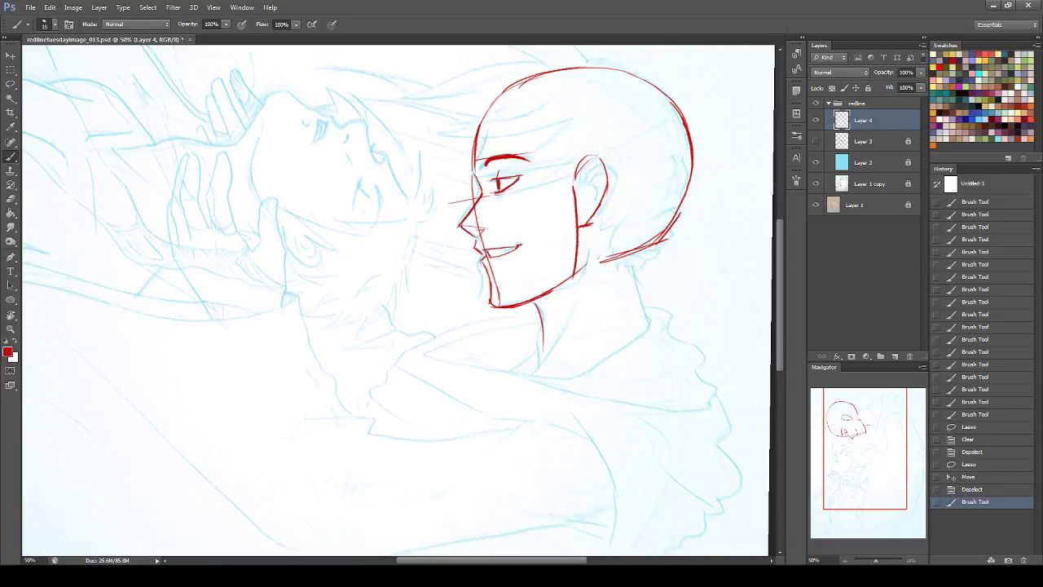
- Draw the upper figure's neck with front and back lines, a diagonal muscle line from the skull base and a slanted base line
left_click_drag(634, 259, 648, 379)
key("ctrl+z")
left_click_drag(633, 261, 654, 389)
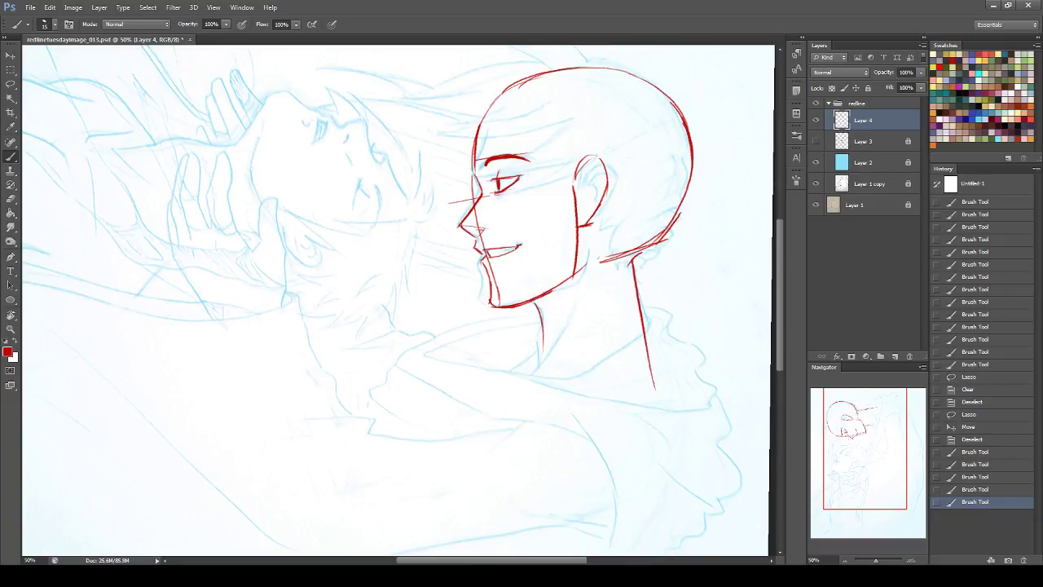
left_click_drag(540, 312, 543, 393)
key("ctrl+z")
mouse_move(536, 305)
left_mouse_down()
mouse_move(544, 435)
mouse_move(640, 365)
left_mouse_up()
left_click_drag(632, 261, 548, 424)
left_click_drag(642, 283, 648, 417)
mouse_move(529, 425)
left_mouse_down()
mouse_move(634, 378)
mouse_move(645, 461)
left_mouse_up()
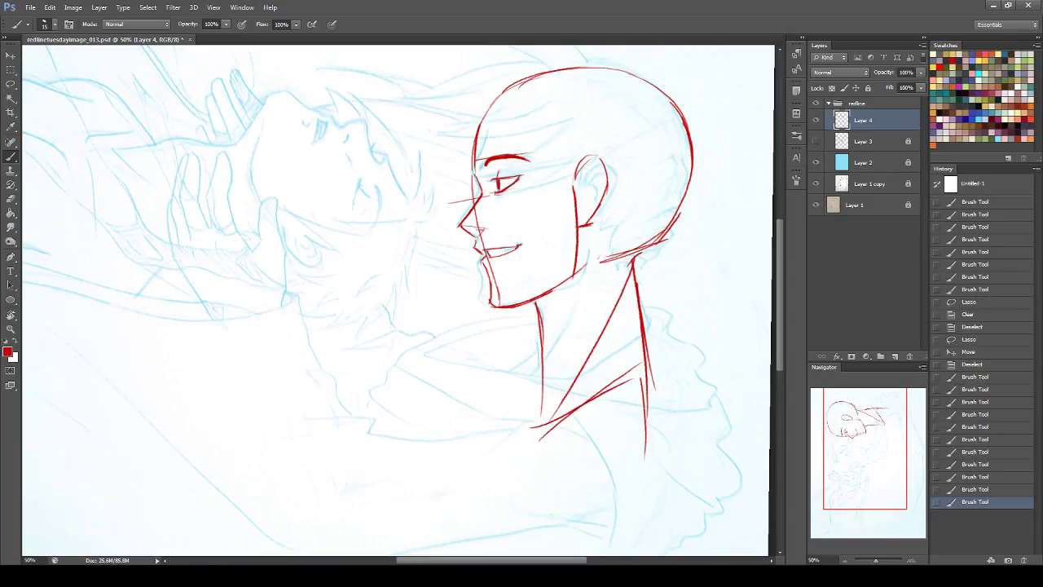
- Return the canvas rotation to 0° and briefly show Layer 3 to compare the two figures' redlined heads
key("r")
mouse_move(619, 218)
left_mouse_down()
mouse_move(570, 155)
mouse_move(322, 143)
mouse_move(334, 137)
left_mouse_up()
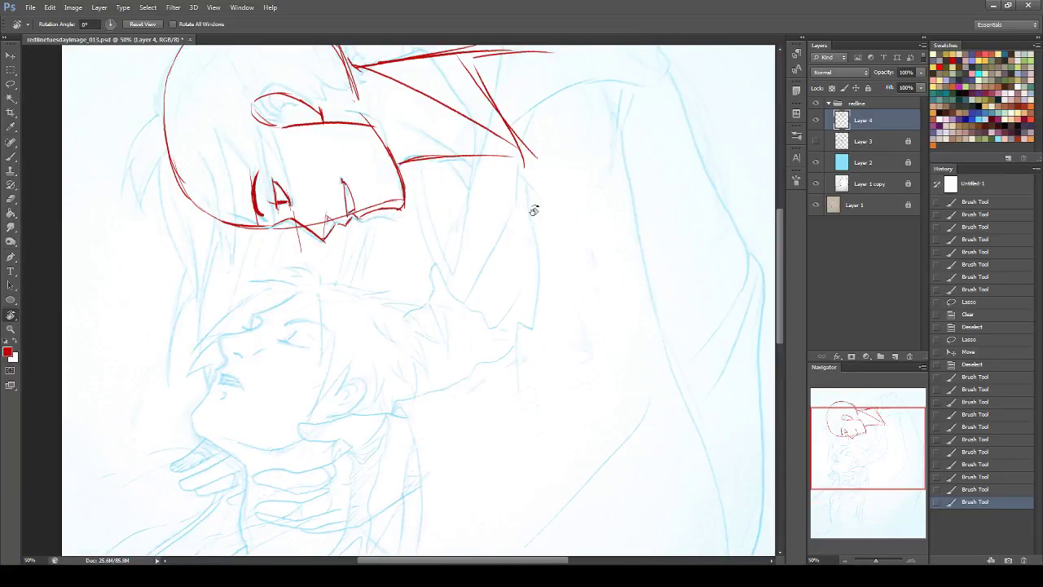
mouse_move(875, 440)
left_mouse_down()
mouse_move(866, 419)
mouse_move(880, 426)
mouse_move(857, 423)
mouse_move(878, 423)
mouse_move(878, 438)
left_mouse_up()
left_click(816, 142)
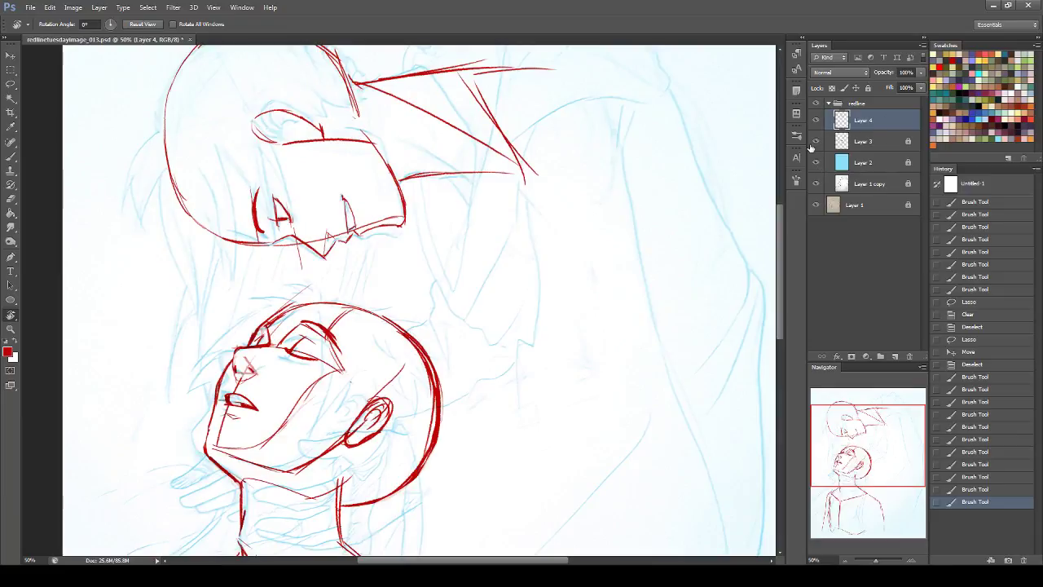
left_click(816, 142)
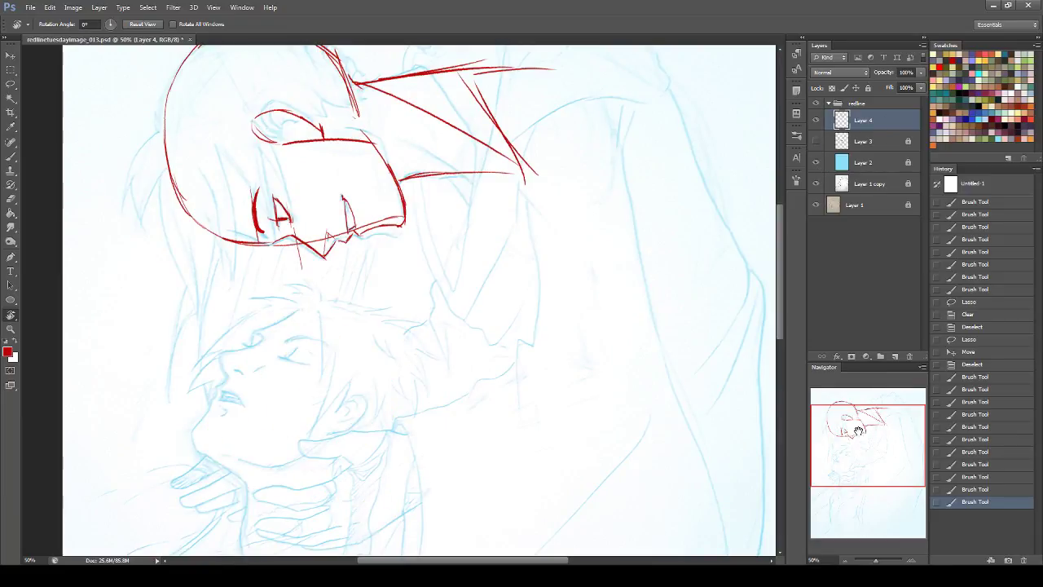
left_click_drag(853, 436, 870, 441)
- Extend the canvas with the Crop tool, adding blank space beyond the drawing's right edge
left_click(11, 156)
left_click_drag(833, 560, 788, 558)
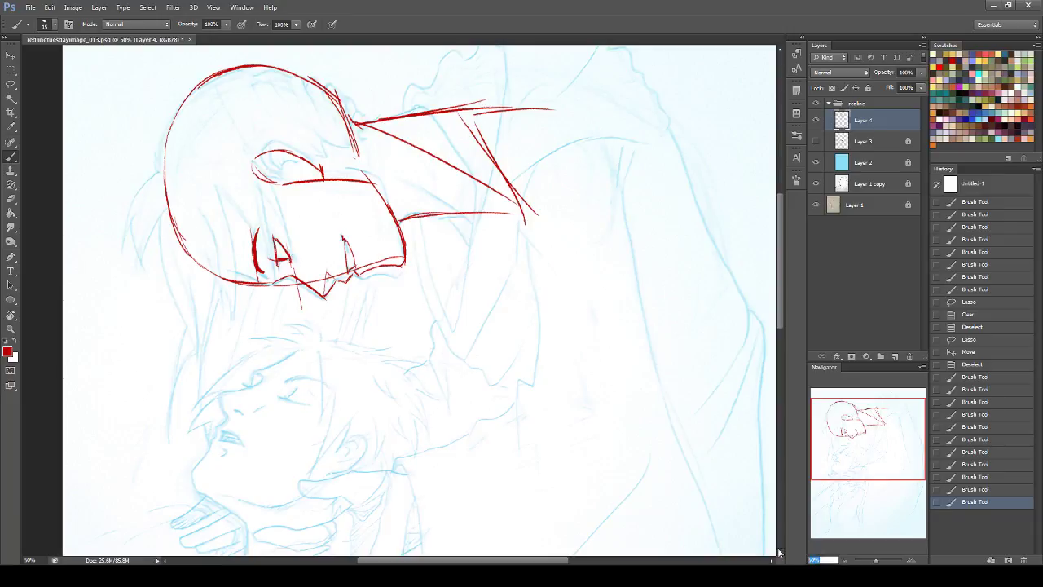
type("25")
key("Return")
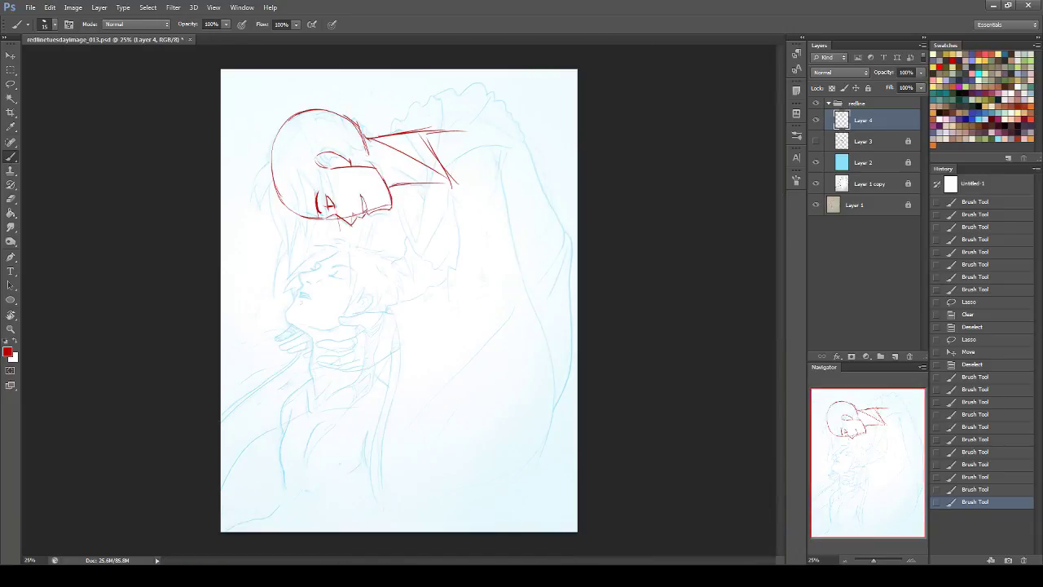
key("c")
left_click_drag(577, 301, 639, 306)
key("Return")
- Unlock Layer 1 and Layer 1 copy, and fill the added canvas area on Layer 1 copy with white
left_click(10, 212)
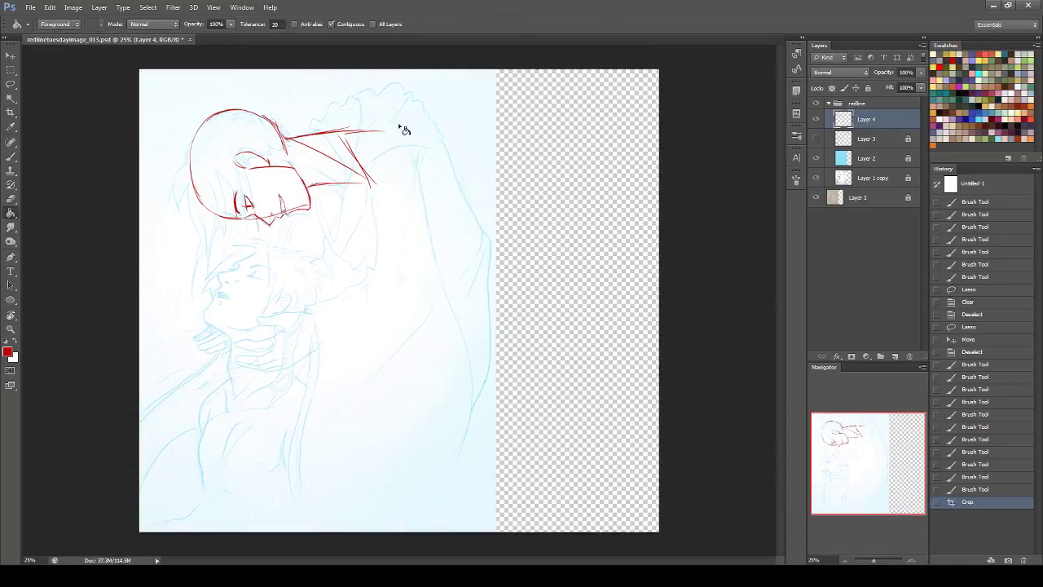
left_click(861, 198)
left_click(867, 88)
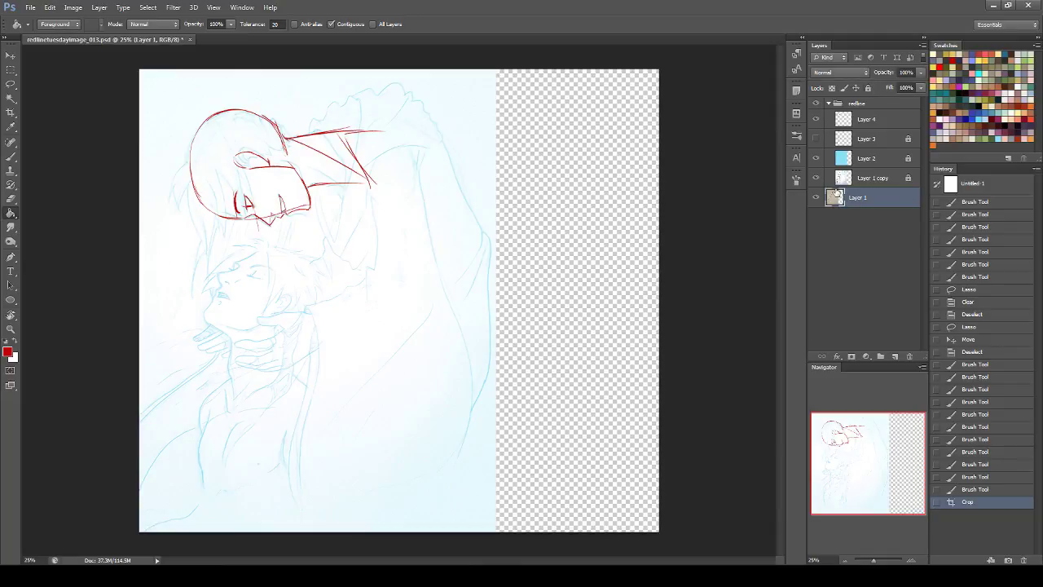
left_click(868, 177)
left_click(867, 88)
left_click(16, 342)
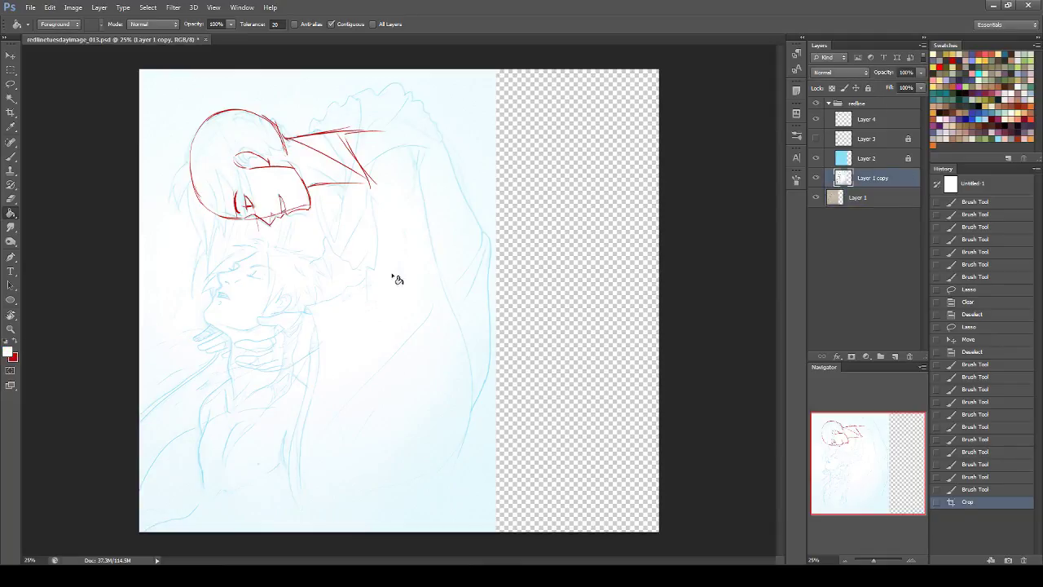
left_click(587, 261)
- With the redline group hidden, fill Layer 1's added area with beige sampled from the paper, and show the group again
left_click(862, 197)
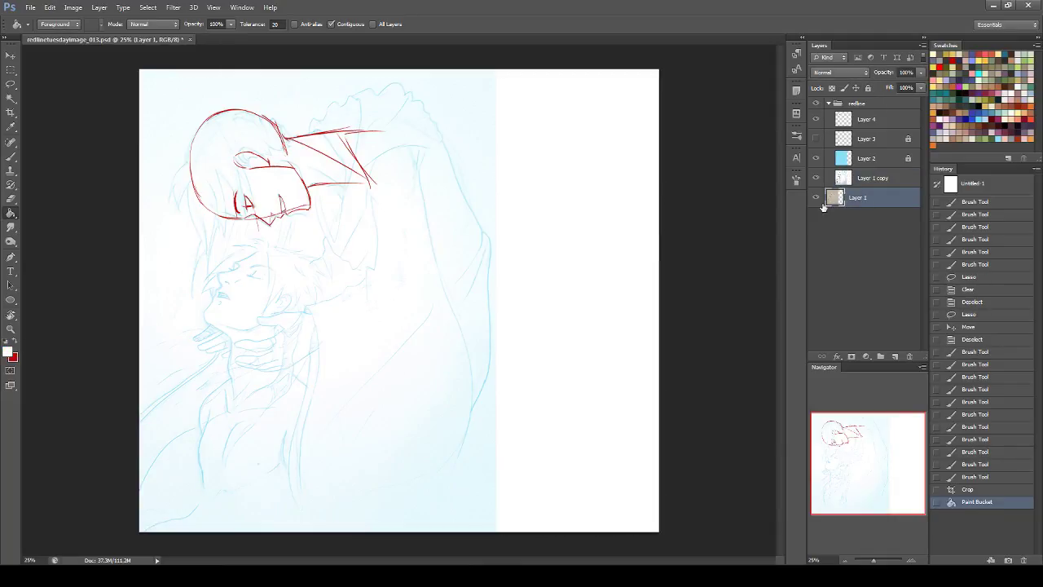
left_click(816, 104)
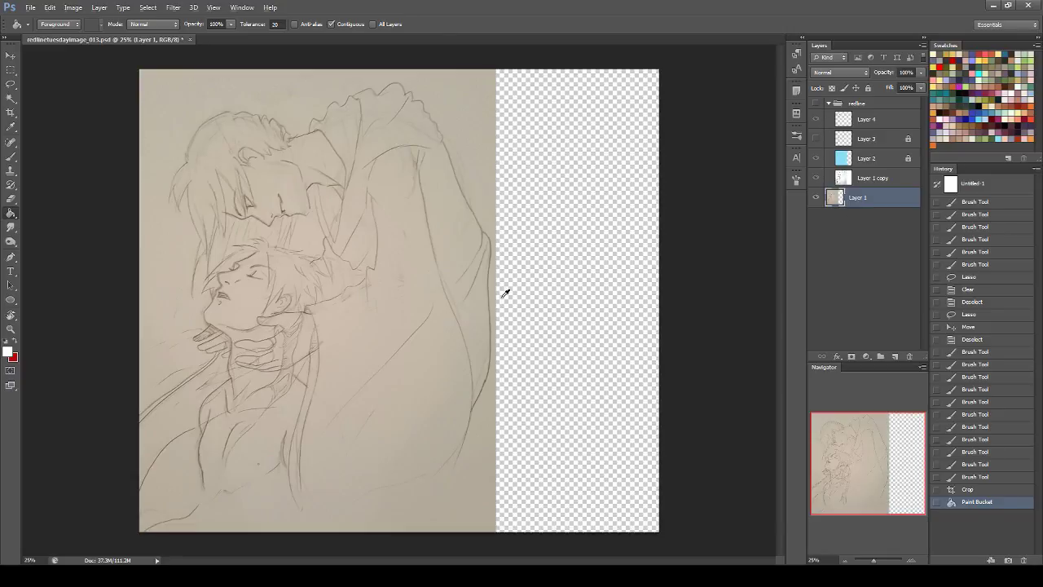
left_click(494, 198, "alt")
left_click(568, 230)
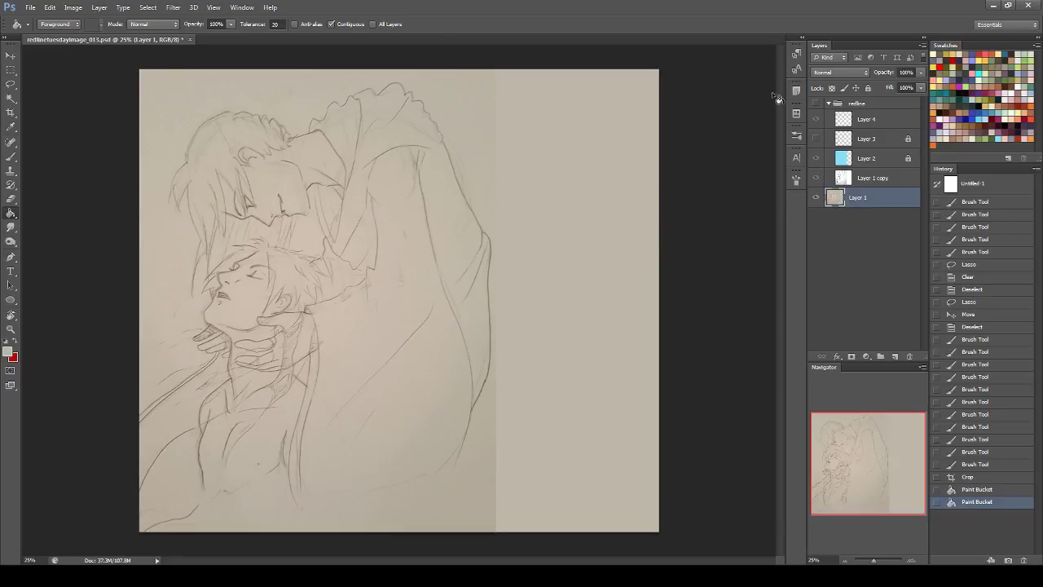
left_click(814, 104)
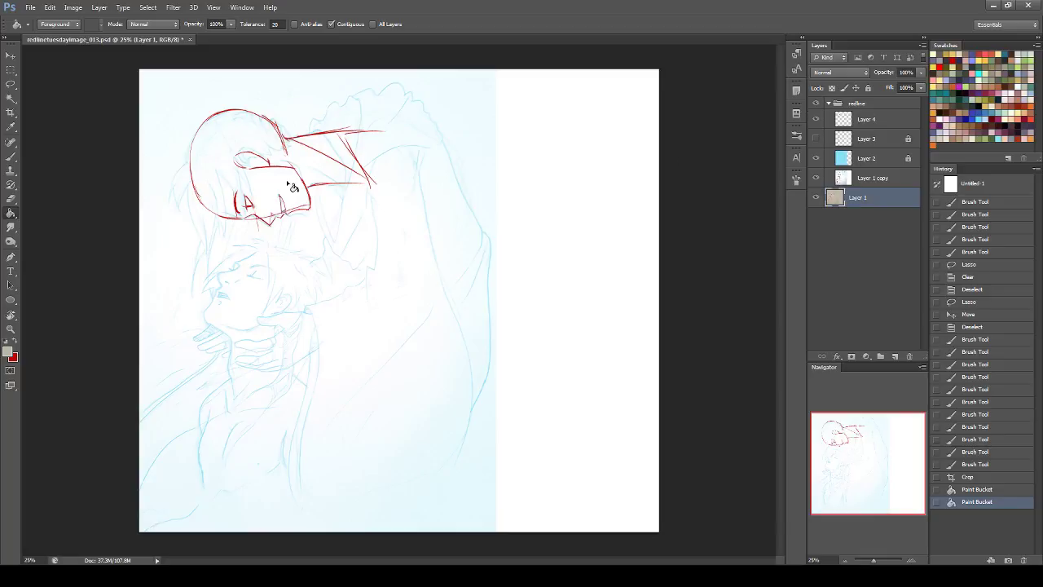
- Relock Layer 1 and Layer 1 copy, and restore red as the brush colour
left_click(11, 156)
left_click(868, 87)
left_click(855, 124)
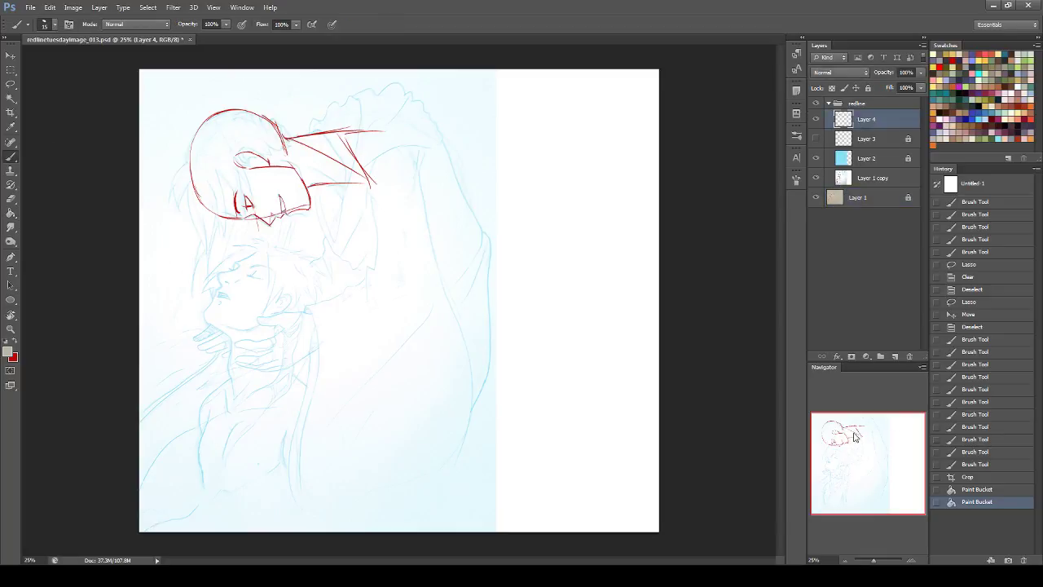
left_click(8, 341)
left_click(958, 56)
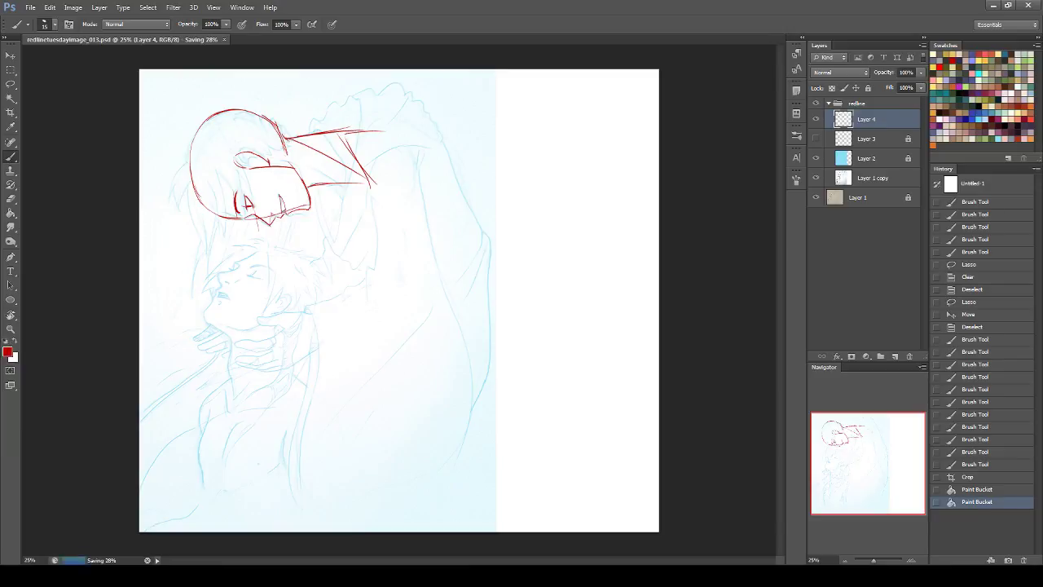
left_click(878, 179)
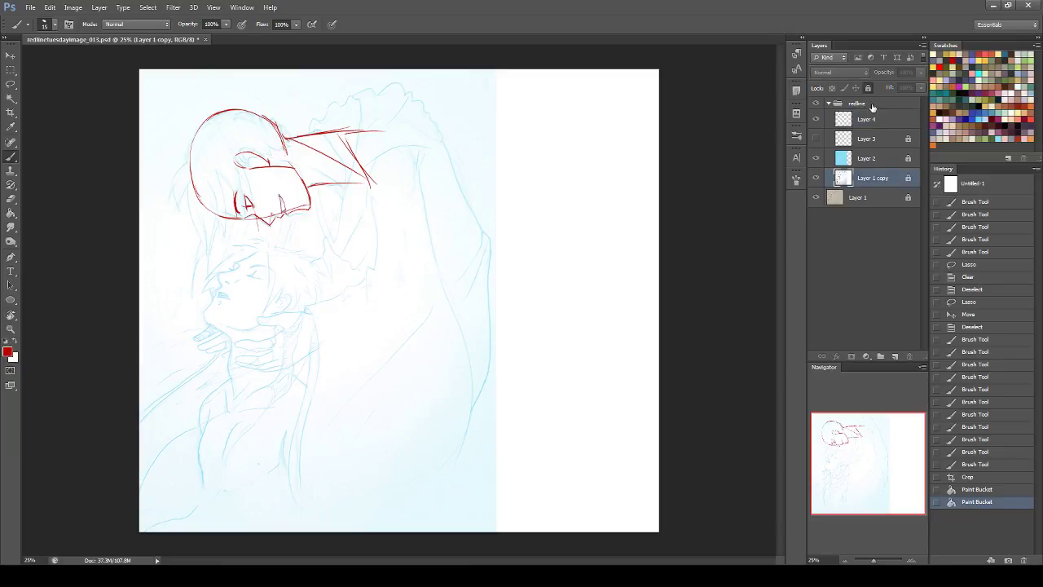
- On Layer 4, darken the upper figure's neck lines with a size 20 brush and draw a long curve down the back
left_click(877, 121)
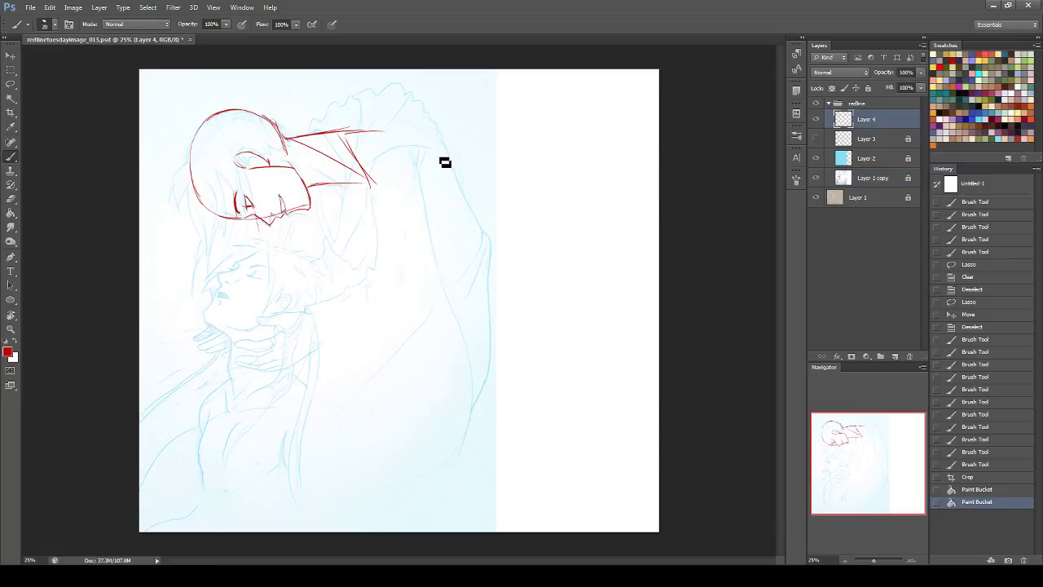
left_click_drag(311, 186, 361, 182)
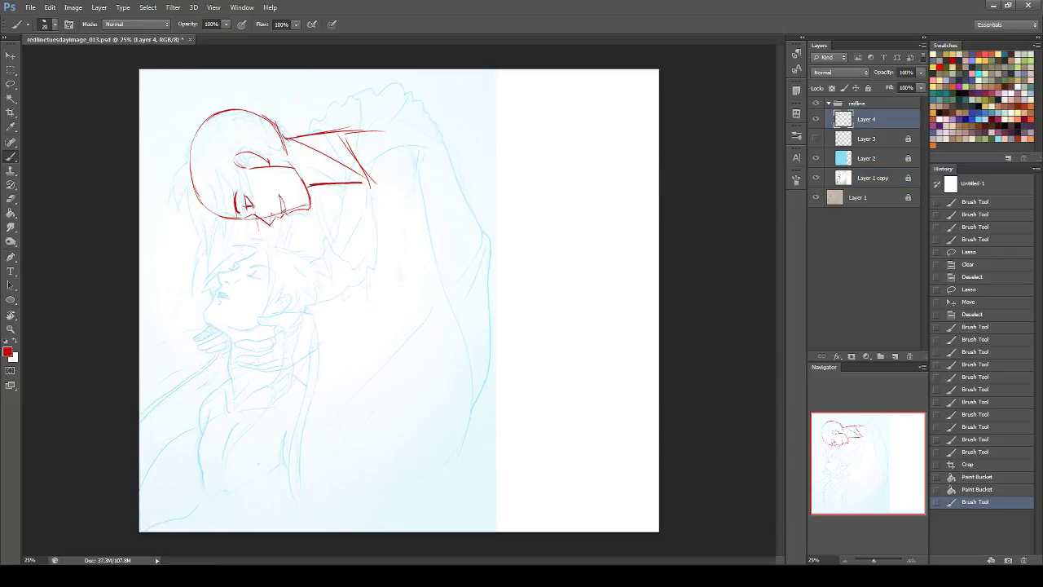
left_click_drag(286, 139, 355, 137)
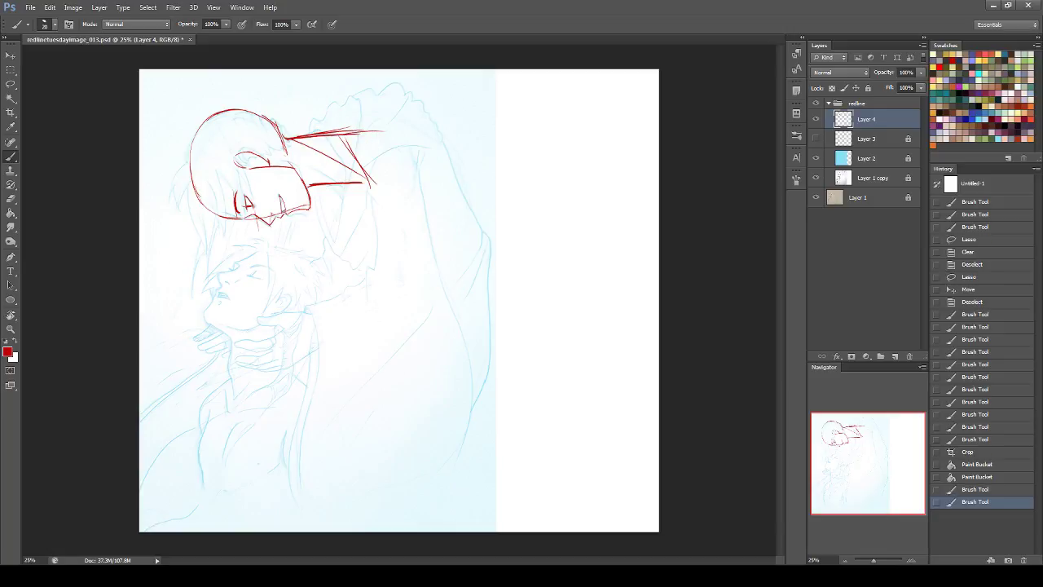
key("ctrl+z")
left_click_drag(285, 139, 350, 132)
left_click_drag(371, 128, 477, 222)
left_click_drag(309, 186, 362, 183)
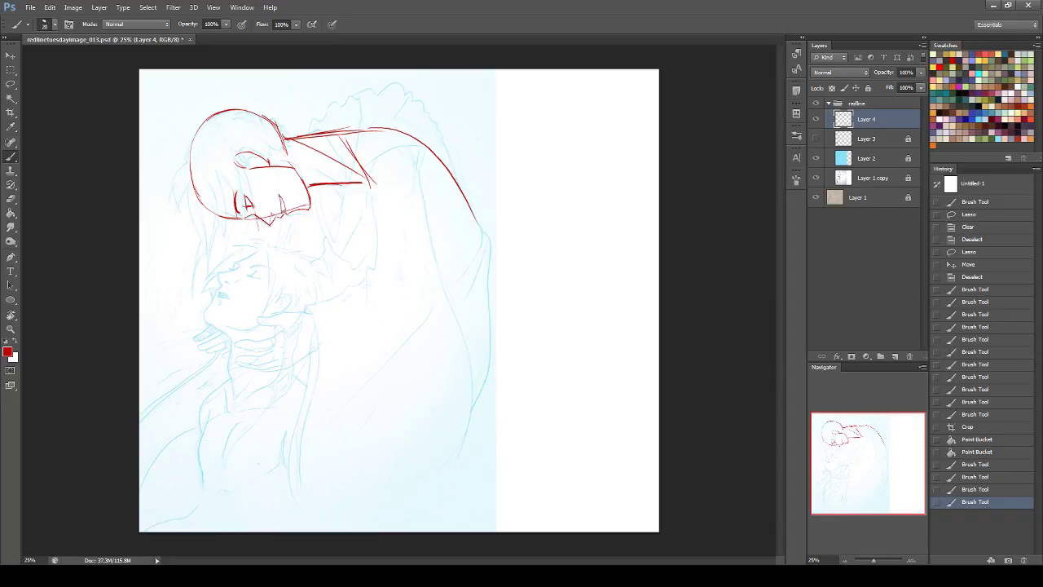
- On Layer 4, draw a circle for the upper figure's near shoulder, a curved chest-top line beside the neck, and a front chest contour
mouse_move(375, 161)
left_mouse_down()
mouse_move(396, 207)
mouse_move(407, 152)
left_mouse_up()
left_click_drag(324, 189, 336, 212)
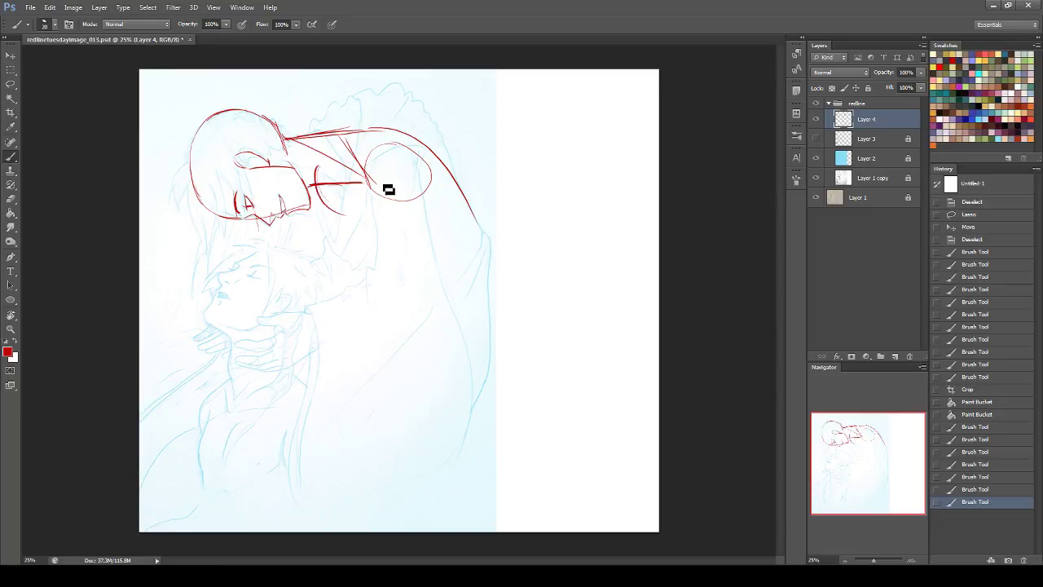
left_click_drag(376, 145, 371, 185)
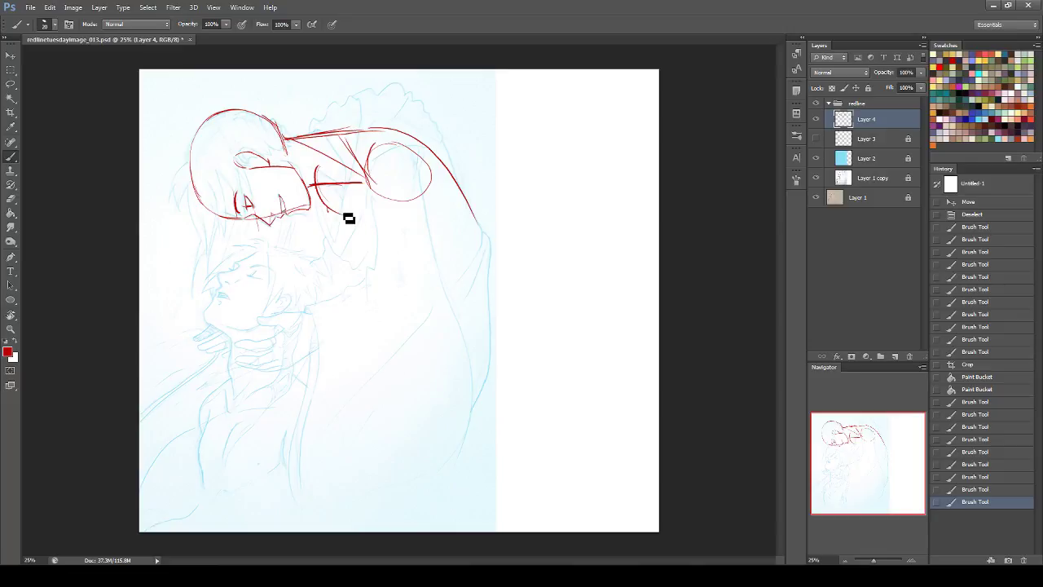
left_click_drag(352, 211, 436, 293)
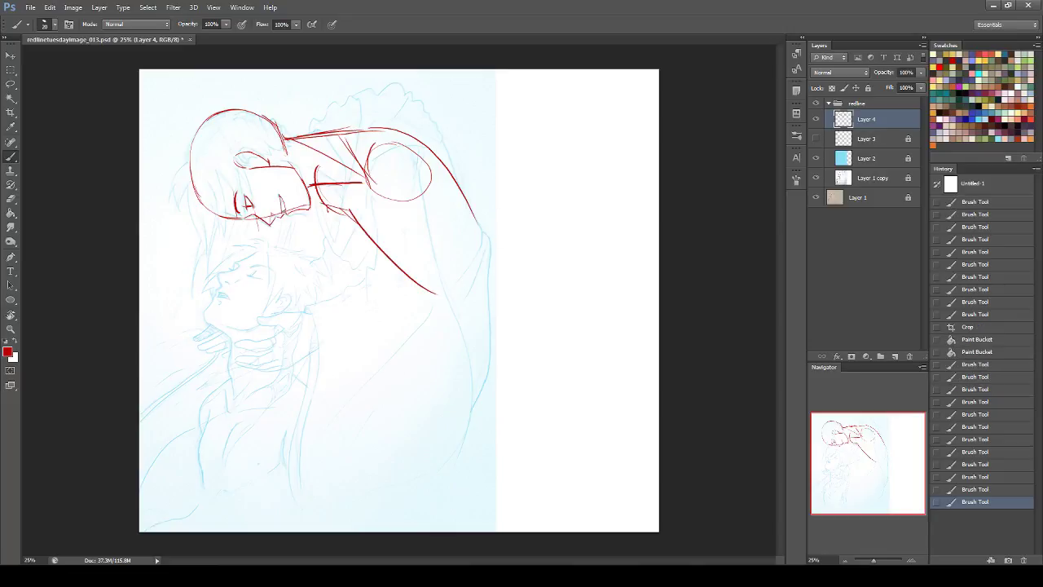
- Extend the back contour past the waist to the hips, and erase the short trial belly line below the chest
left_click_drag(458, 185, 502, 283)
key("ctrl+z")
left_click_drag(461, 189, 509, 291)
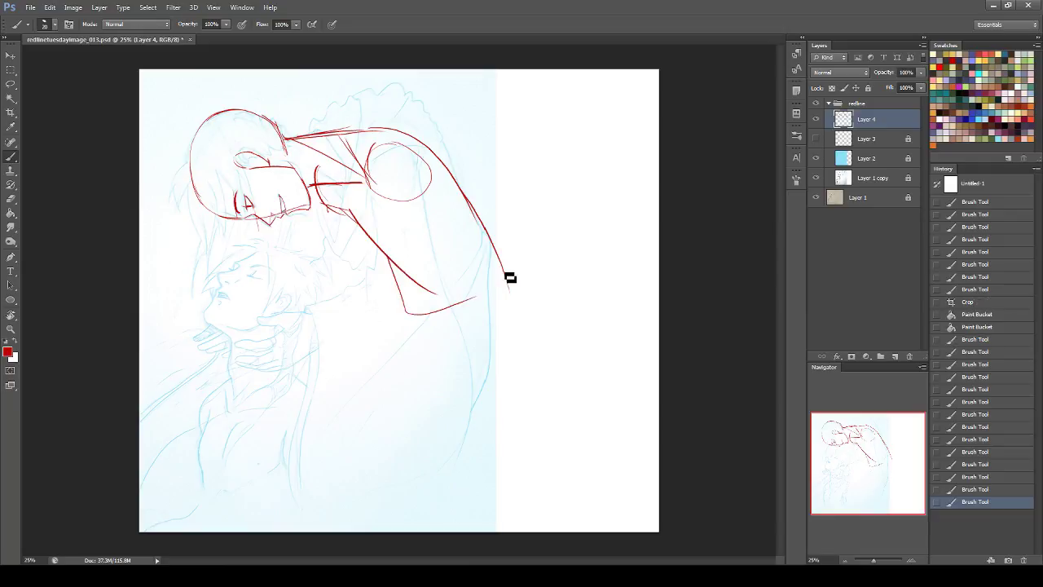
left_click_drag(396, 272, 399, 334)
left_click_drag(508, 285, 498, 383)
key("ctrl+z")
left_click_drag(501, 269, 522, 383)
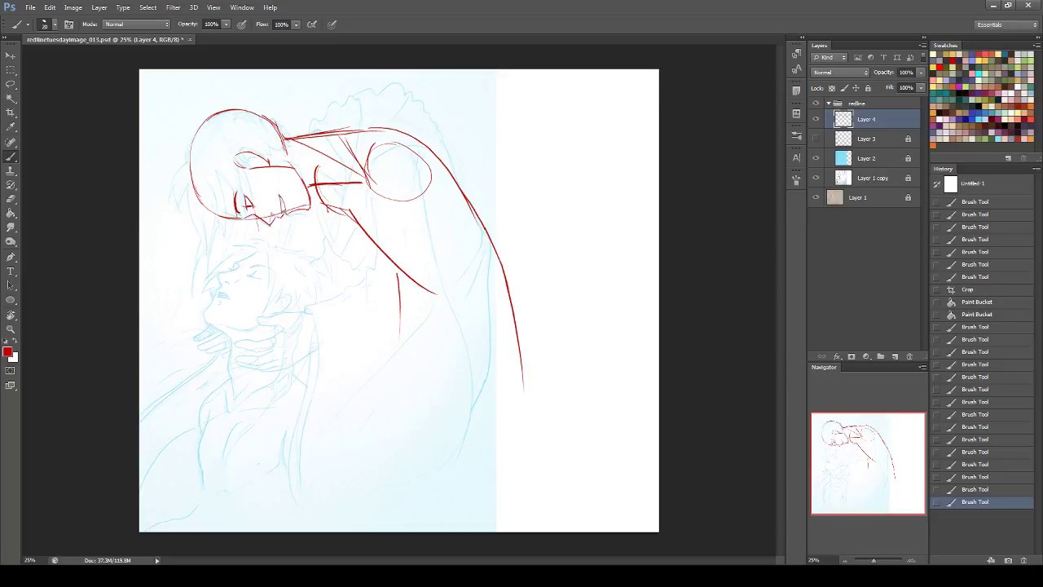
left_click(11, 198)
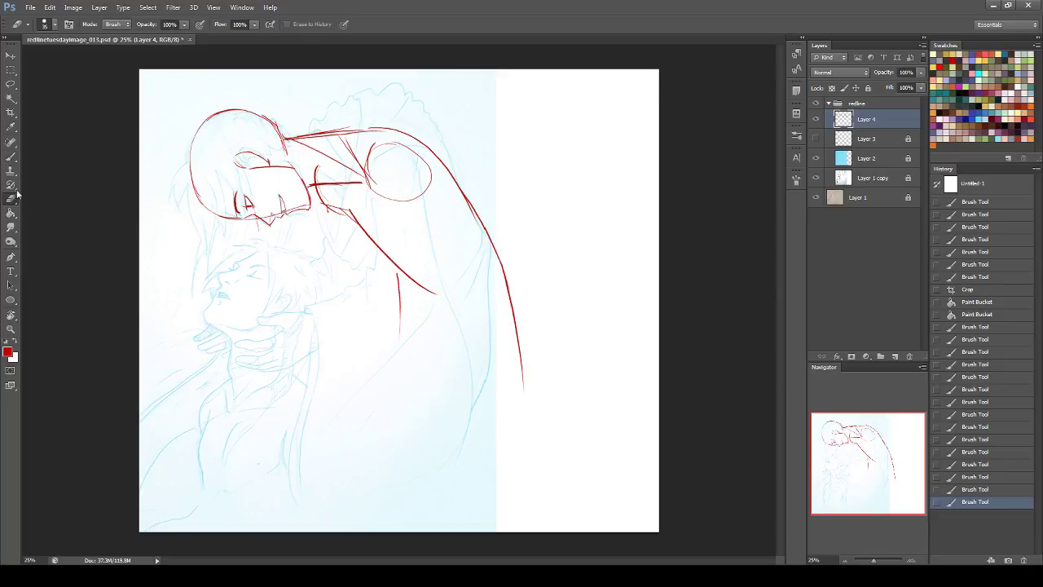
left_click_drag(399, 277, 408, 297)
- With the brush, draw a line from the neck base down the chest and connect the neck base to the shoulder
key("b")
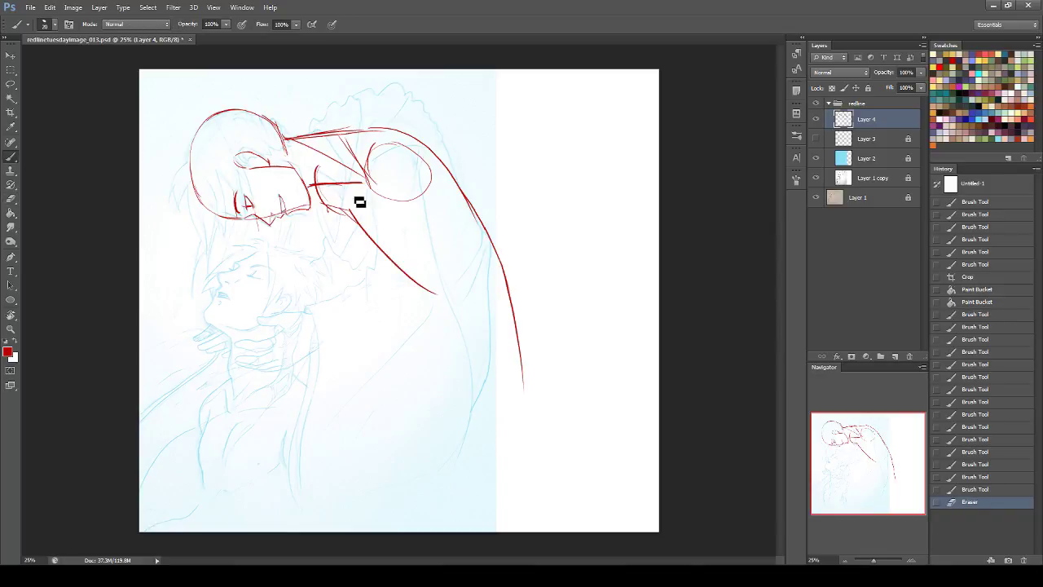
left_click_drag(357, 184, 381, 243)
key("ctrl+z")
left_click_drag(357, 184, 395, 251)
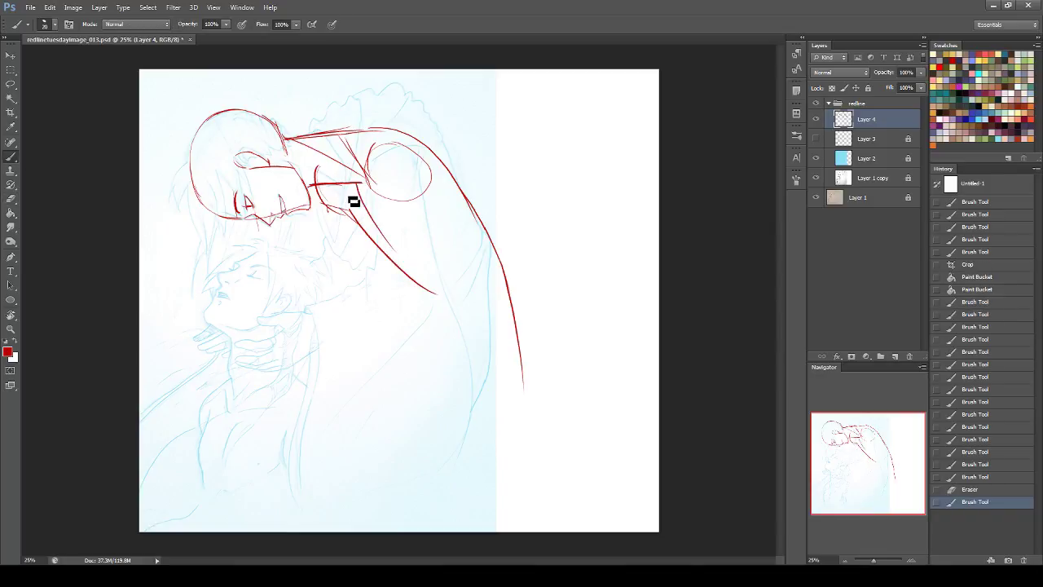
mouse_move(335, 186)
left_mouse_down()
mouse_move(356, 190)
mouse_move(373, 144)
left_mouse_up()
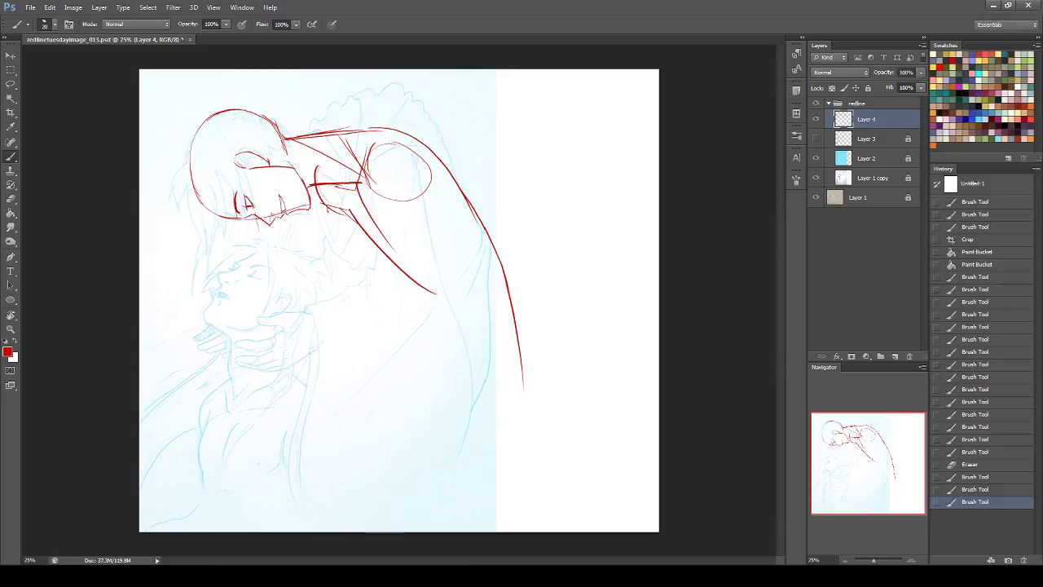
- Redraw the front chest contour, close the rib cage's lower edge to the back, and erase the overlapping old chest line
left_click_drag(347, 208, 452, 312)
key("ctrl+z")
left_click_drag(339, 200, 423, 286)
key("ctrl+z")
mouse_move(338, 202)
left_mouse_down()
mouse_move(428, 306)
mouse_move(412, 280)
mouse_move(467, 308)
mouse_move(493, 255)
left_mouse_up()
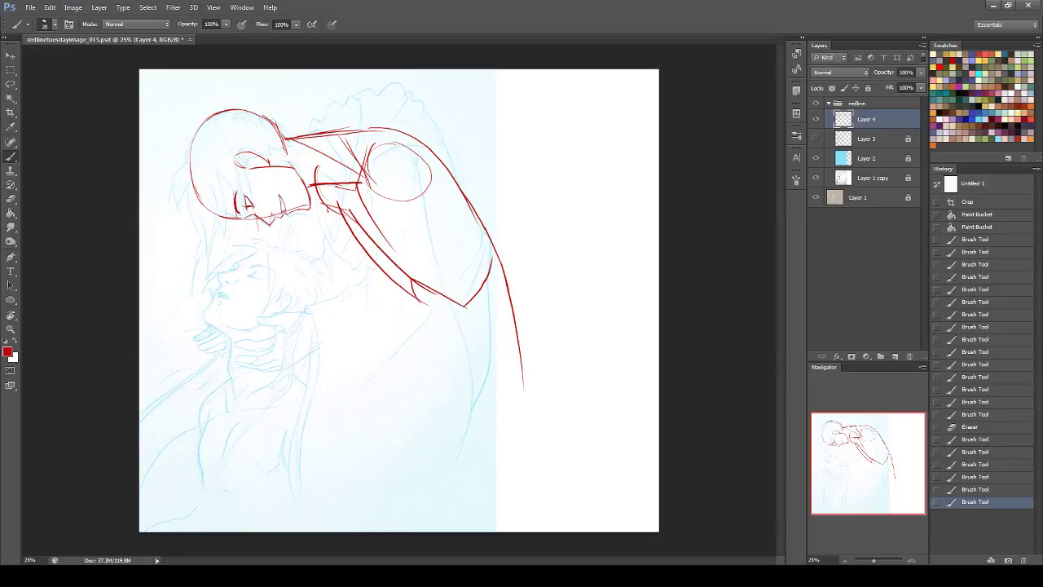
left_click(11, 198)
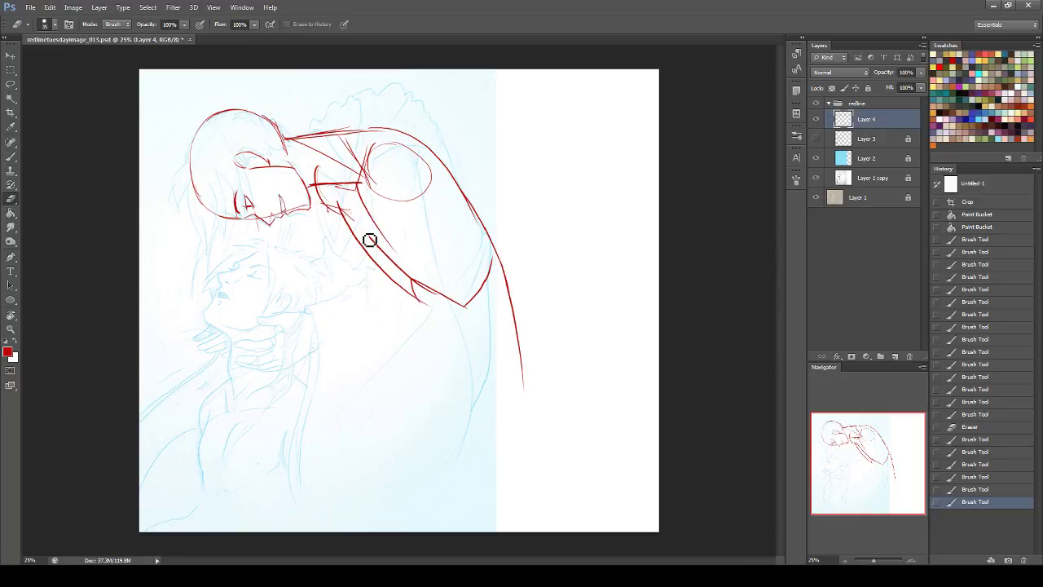
left_click_drag(393, 261, 428, 290)
mouse_move(420, 283)
left_mouse_down()
mouse_move(428, 290)
mouse_move(422, 283)
left_mouse_up()
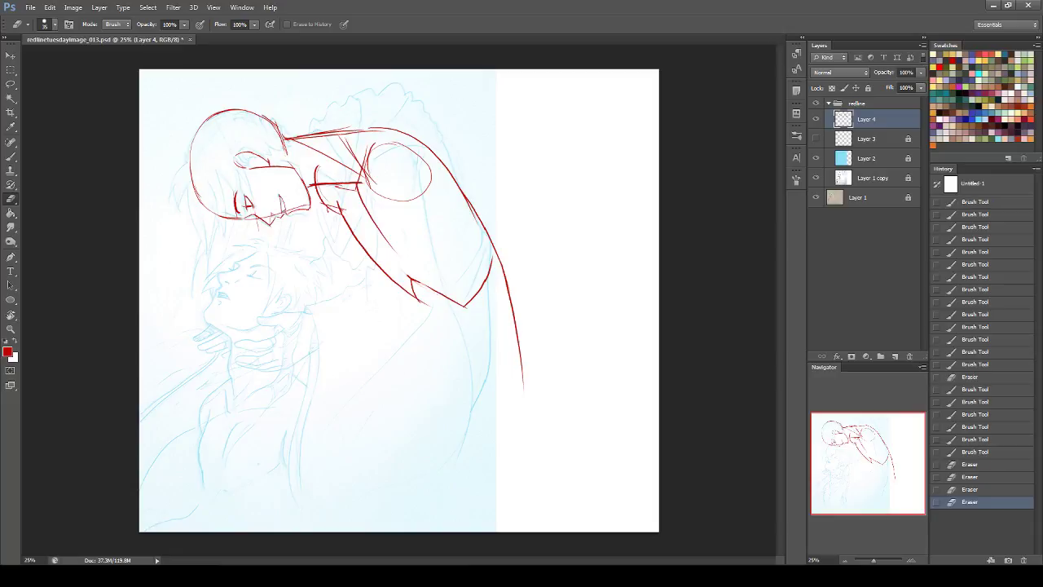
- Draw the belly line descending from the front tip of the rib cage to hip level, redoing the stroke as needed
left_click(10, 156)
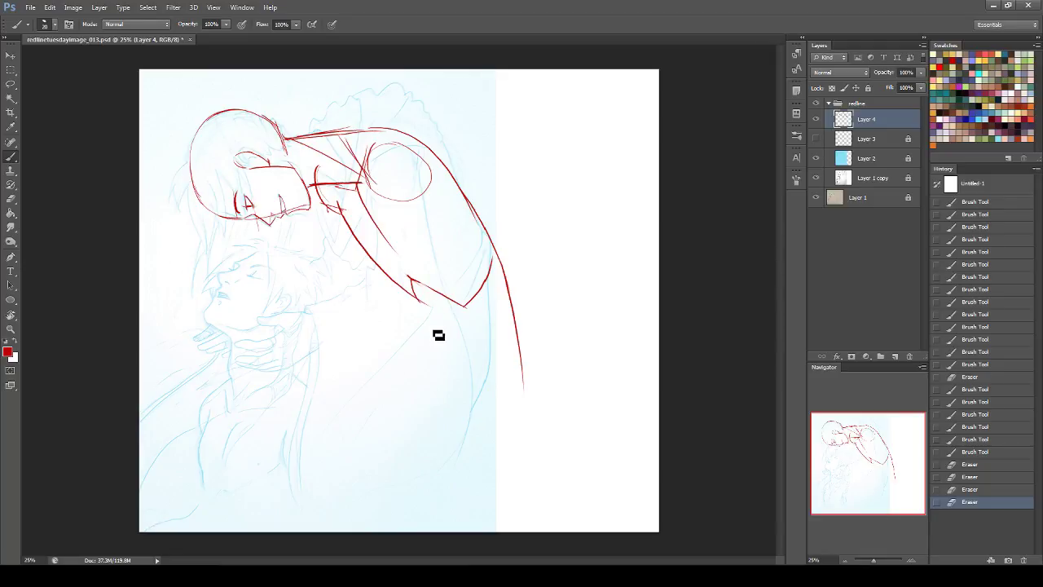
left_click_drag(410, 297, 409, 352)
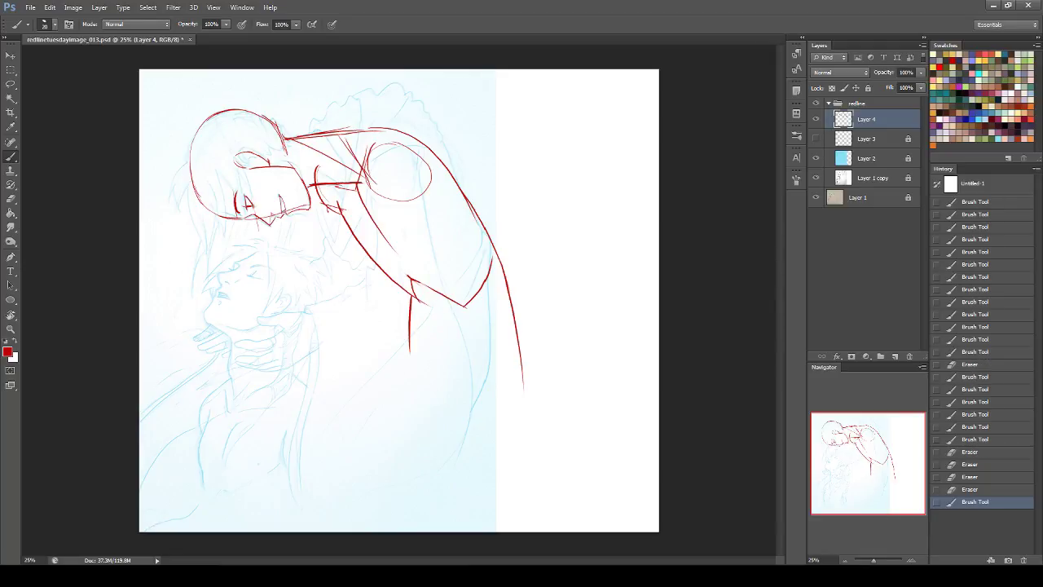
key("ctrl+z")
key("ctrl+z")
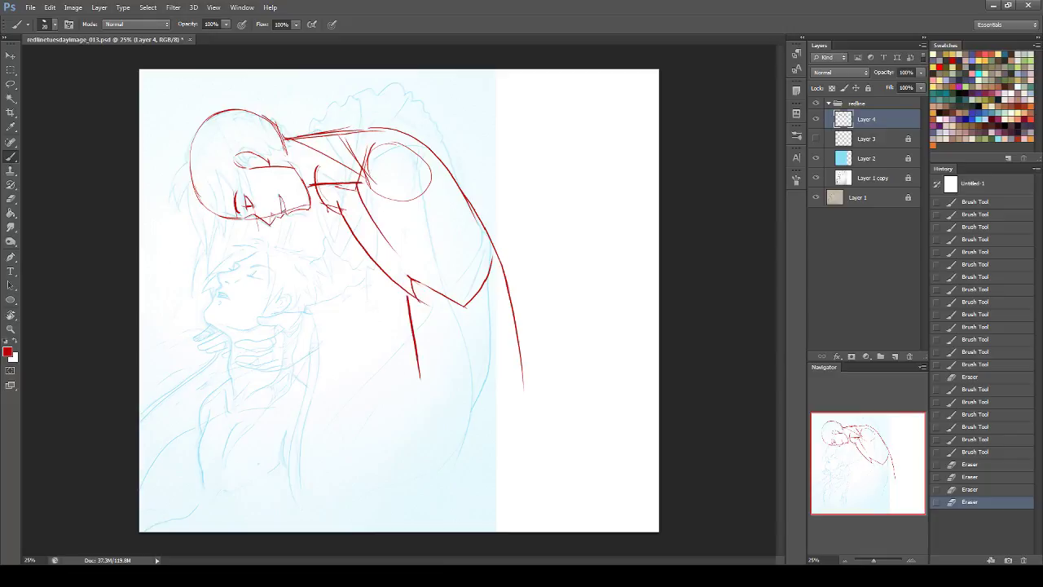
key("ctrl+z")
left_click_drag(411, 296, 408, 361)
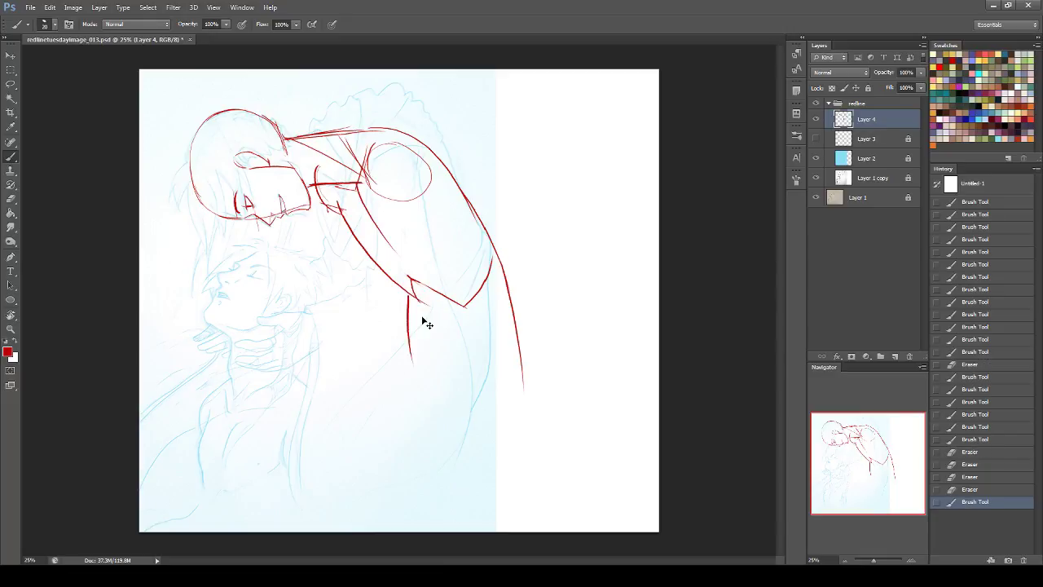
key("ctrl+z")
left_click_drag(413, 298, 417, 377)
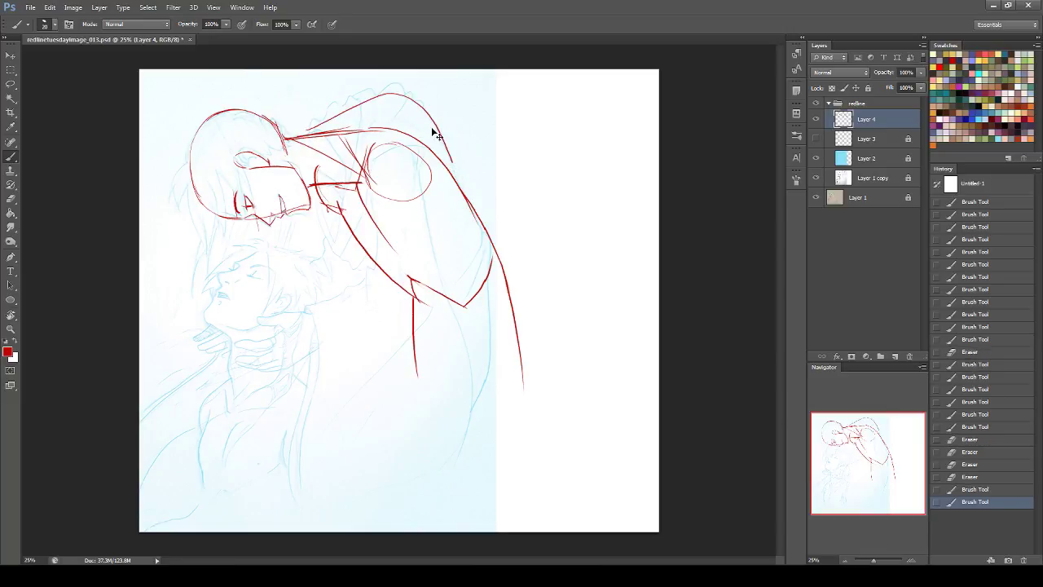
- Sketch a raised upper-back contour from the nape over the shoulders, joining the back line, with an inner curve above the shoulder circle
left_click(314, 143)
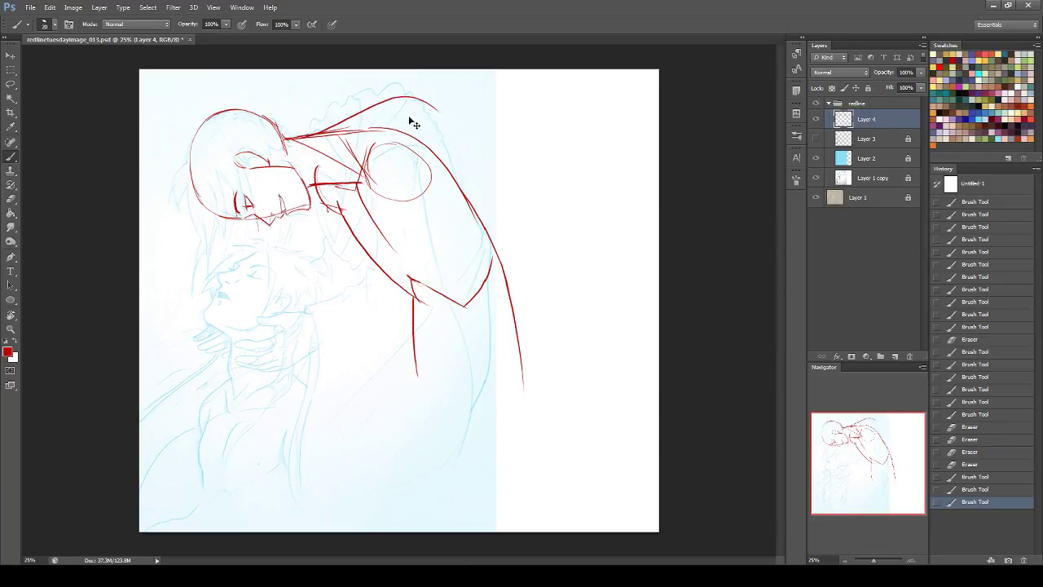
mouse_move(300, 139)
left_mouse_down()
mouse_move(404, 92)
mouse_move(437, 128)
mouse_move(475, 214)
left_mouse_up()
left_click_drag(437, 136, 479, 220)
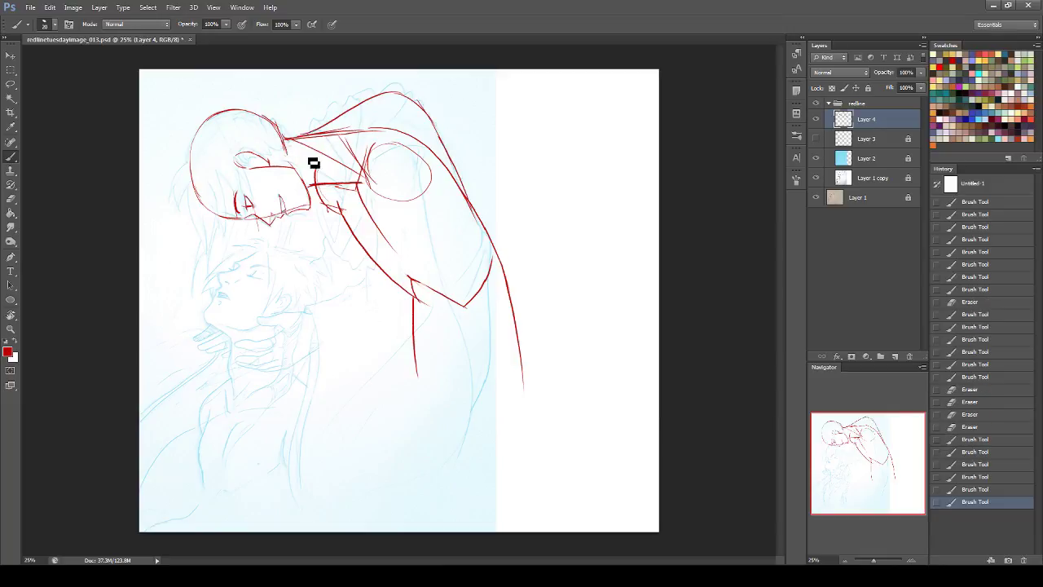
mouse_move(325, 156)
left_mouse_down()
mouse_move(393, 122)
mouse_move(387, 115)
mouse_move(407, 116)
mouse_move(415, 130)
left_mouse_up()
key("ctrl+z")
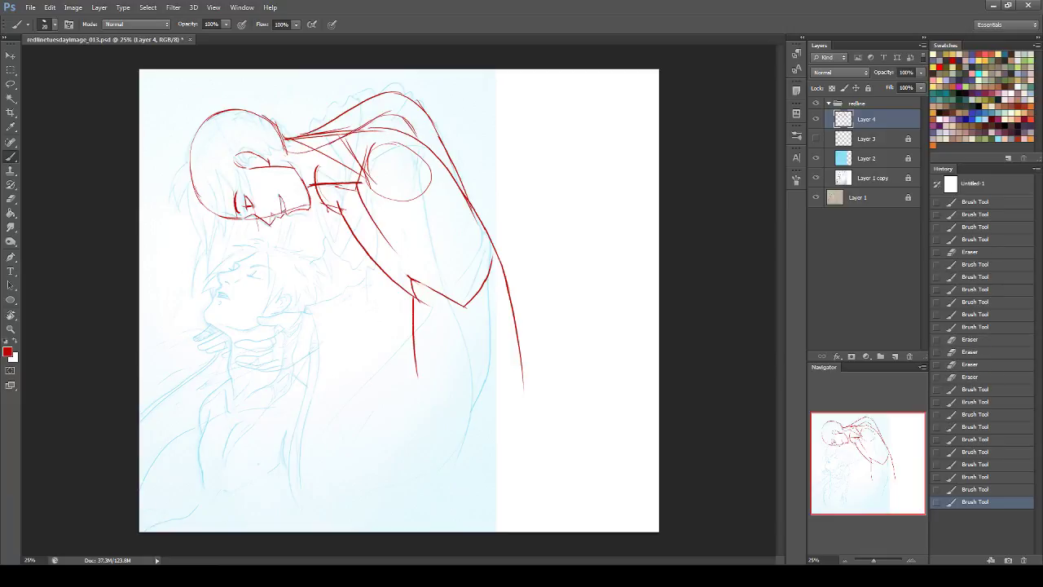
left_click_drag(437, 133, 480, 236)
key("ctrl+z")
left_click_drag(435, 127, 478, 208)
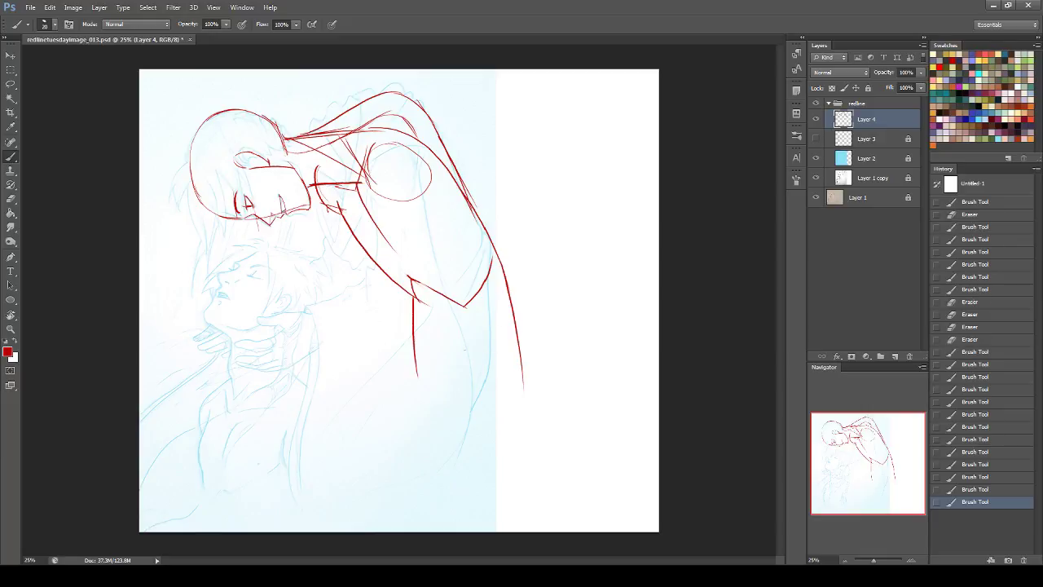
- Sketch the pelvis as a large oval at the rear hip, a smaller one in front, and a dipping curve between them
mouse_move(414, 342)
left_mouse_down()
mouse_move(469, 368)
mouse_move(505, 328)
mouse_move(477, 383)
mouse_move(540, 353)
left_mouse_up()
left_click_drag(413, 322, 440, 376)
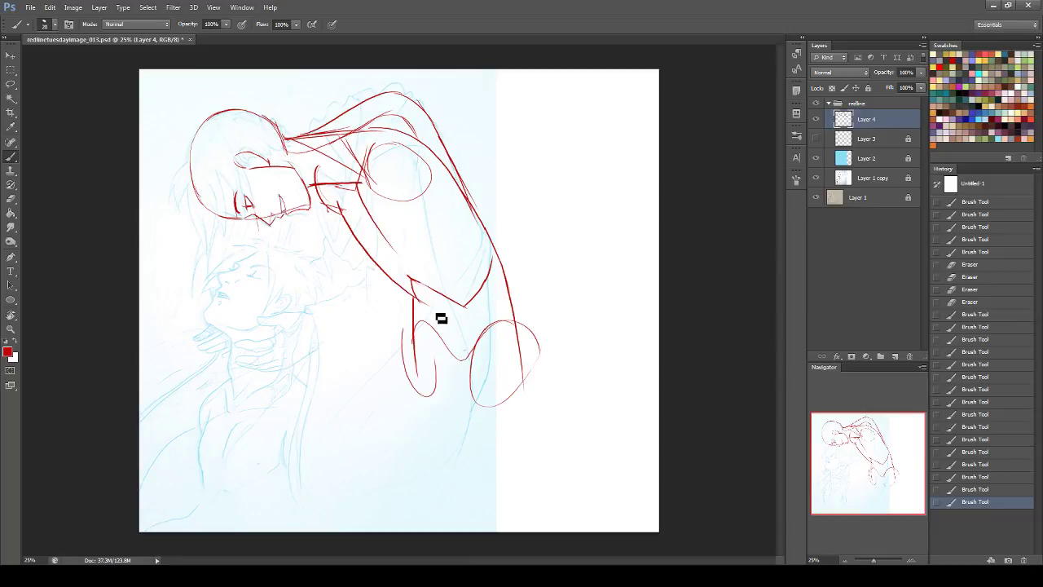
mouse_move(404, 310)
left_mouse_down()
mouse_move(311, 295)
mouse_move(355, 448)
left_mouse_up()
mouse_move(330, 430)
left_mouse_down()
mouse_move(396, 326)
mouse_move(433, 394)
left_mouse_up()
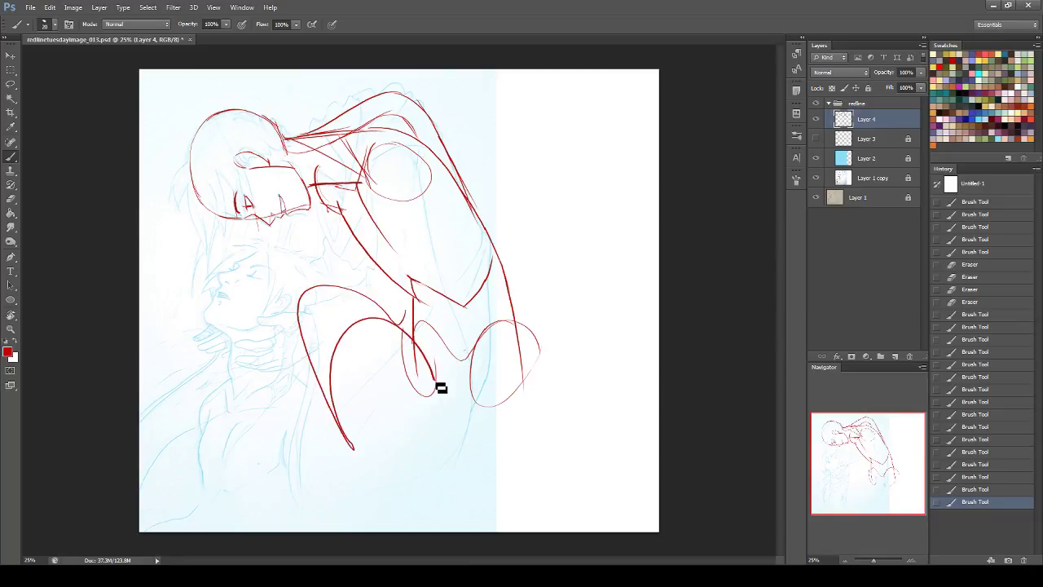
key("ctrl+z")
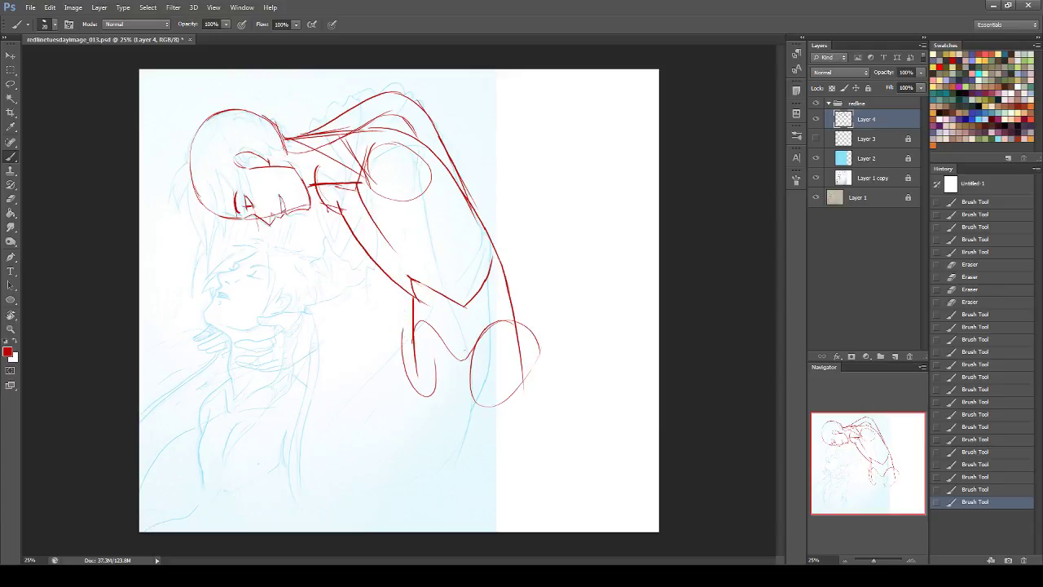
- Strengthen the belly line between the rib cage and the front hip, and save the document
left_click_drag(406, 292, 415, 360)
key("ctrl+s")
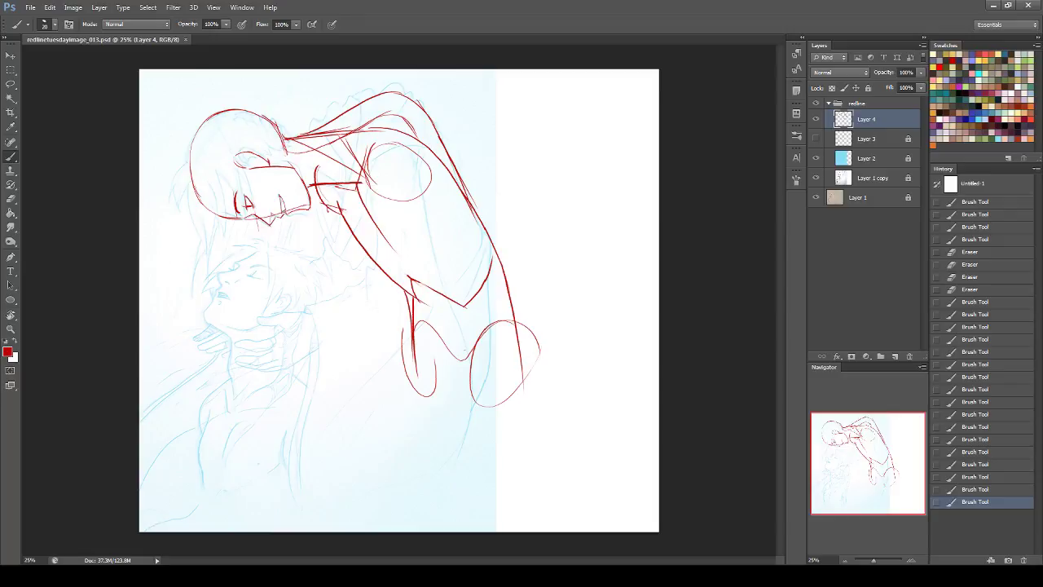
- Reinforce the neck and upper-back lines, comparing them with the original pencil drawing by briefly hiding the redline group
left_click_drag(289, 156, 358, 135)
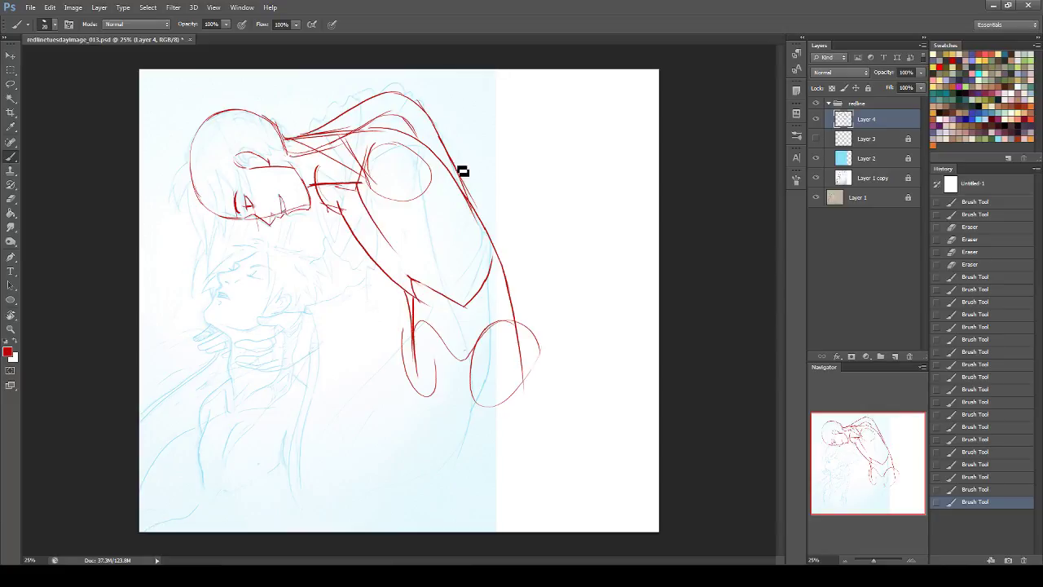
left_click_drag(286, 139, 391, 93)
left_click(816, 104)
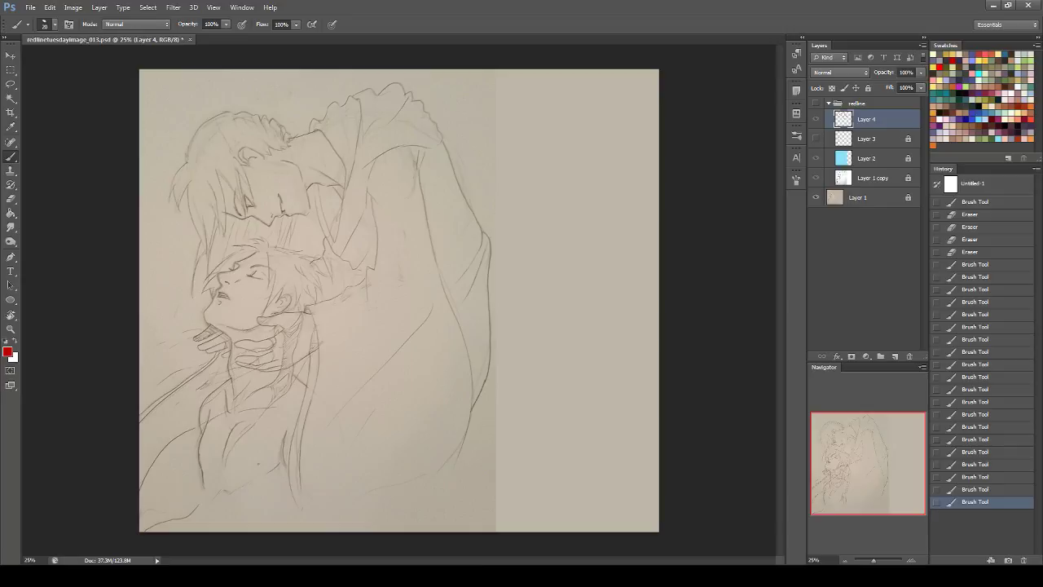
left_click(816, 103)
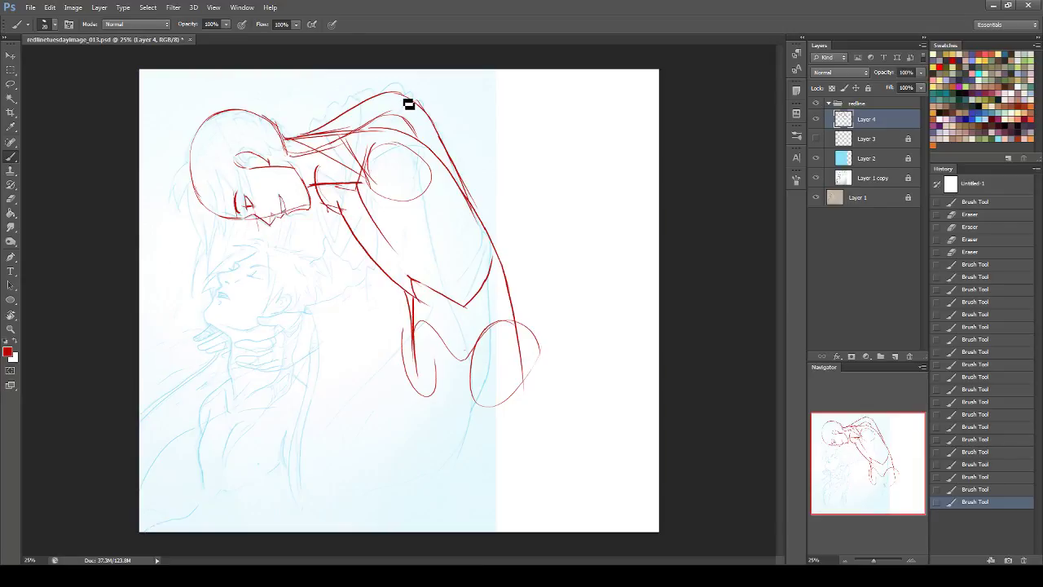
mouse_move(407, 99)
left_mouse_down()
mouse_move(422, 140)
mouse_move(442, 144)
mouse_move(464, 189)
left_mouse_up()
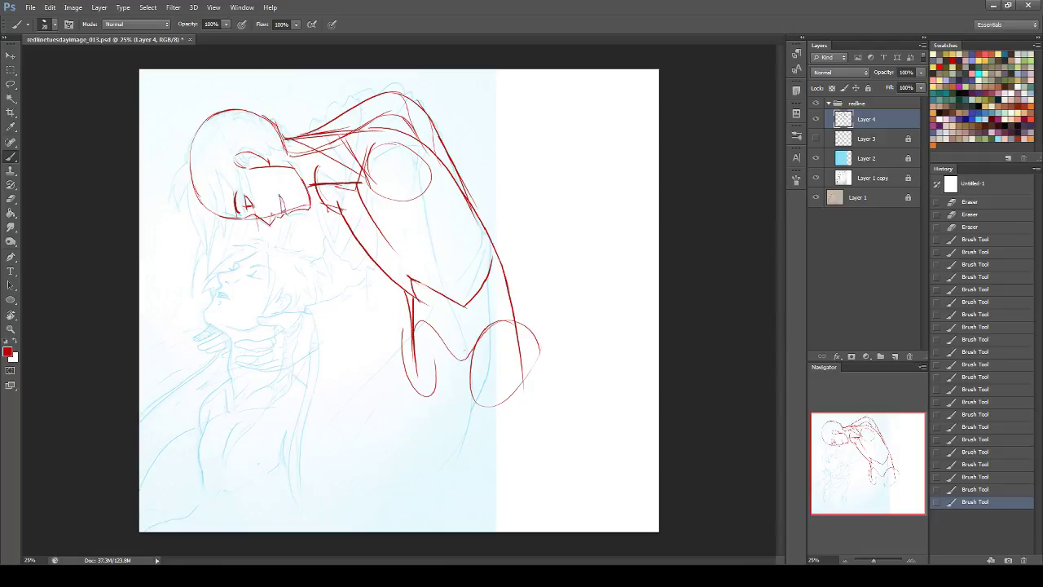
- Darken the front edge of the shoulder circle, add construction lines around the shoulder, and reinforce the back contour behind it
left_click_drag(414, 158, 419, 163)
left_click_drag(353, 127, 383, 157)
left_click_drag(381, 140, 383, 197)
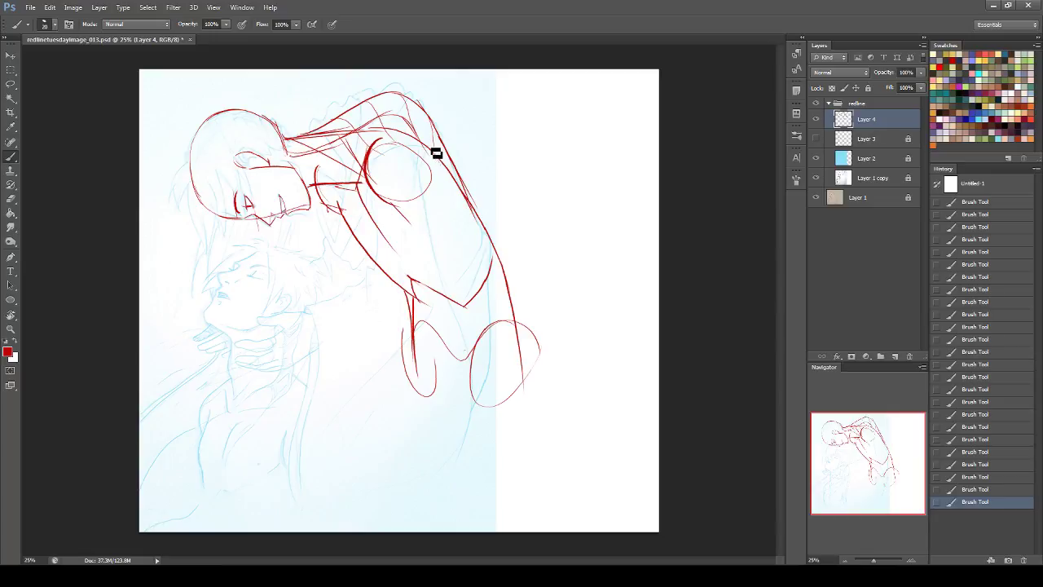
left_click_drag(447, 146, 482, 193)
left_click_drag(465, 182, 479, 203)
- Sketch the far arm reaching down from the chest to the lower figure's neck, with an elbow circle and a tapered forearm
mouse_move(321, 203)
left_mouse_down()
mouse_move(305, 282)
mouse_move(345, 301)
mouse_move(318, 308)
left_mouse_up()
key("ctrl+z")
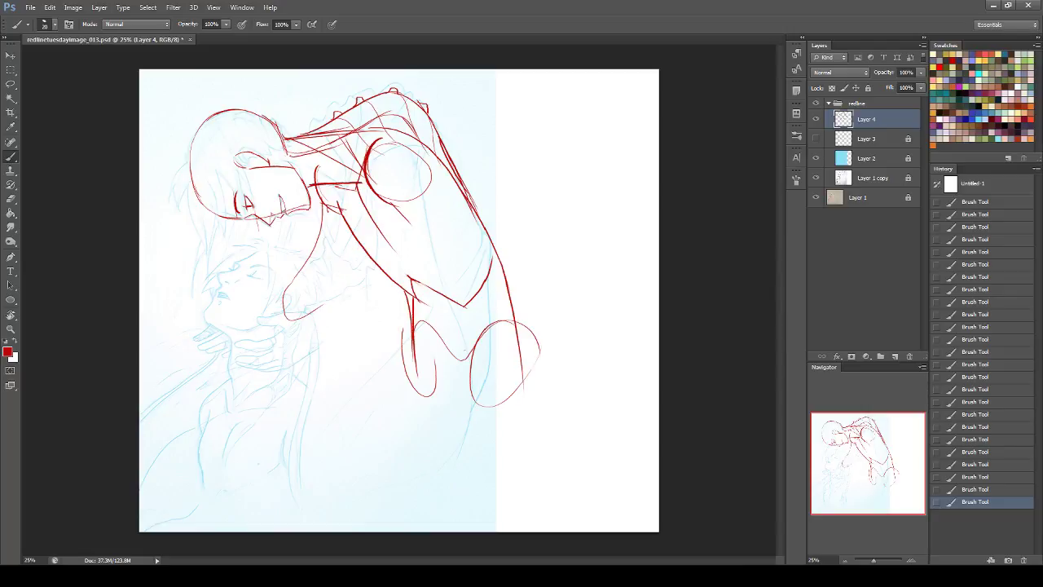
left_click_drag(365, 224, 322, 312)
mouse_move(340, 269)
left_mouse_down()
mouse_move(320, 307)
mouse_move(205, 344)
mouse_move(333, 313)
left_mouse_up()
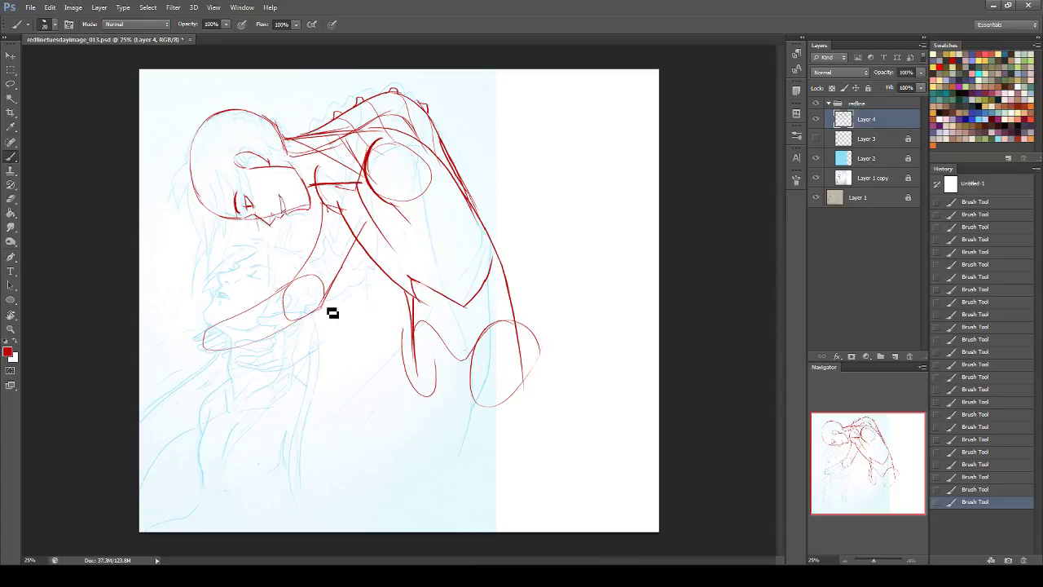
- Sketch the near arm with the upper arm hanging from the shoulder circle and the forearm reaching from the elbow toward the lower figure
left_click_drag(410, 180, 396, 333)
left_click_drag(411, 181, 414, 314)
left_click_drag(296, 332, 448, 281)
left_click_drag(430, 173, 440, 294)
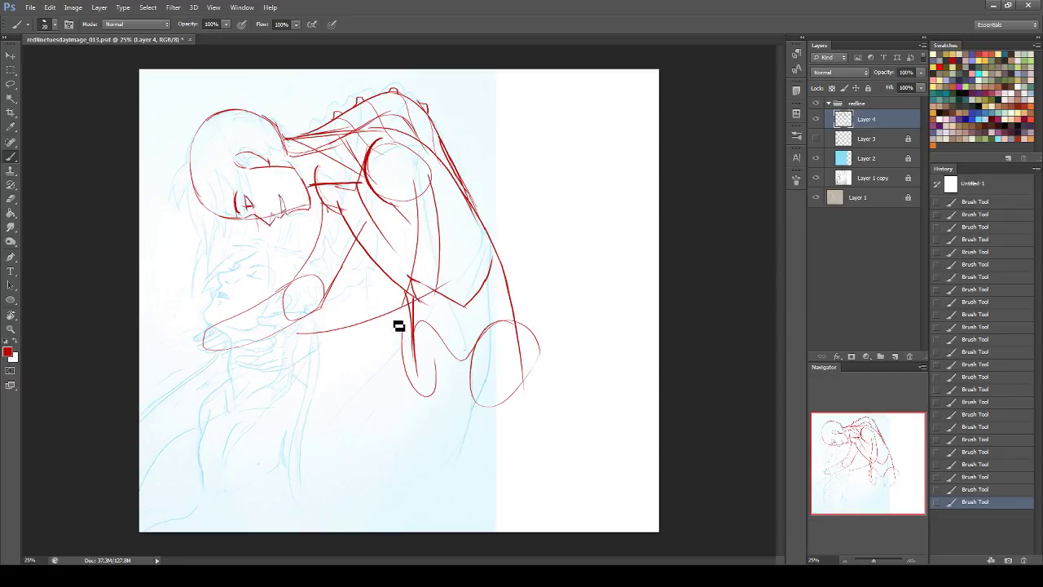
left_click_drag(411, 328, 326, 335)
left_click_drag(386, 198, 404, 316)
left_click_drag(432, 183, 454, 306)
left_click_drag(339, 326, 414, 280)
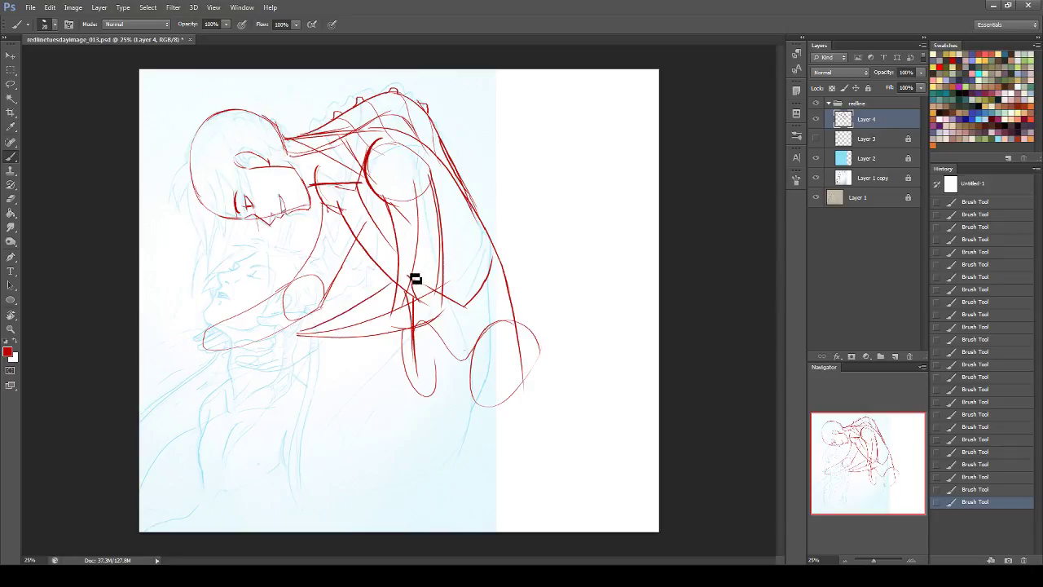
- Redraw the near forearm's upper and lower edges and close it off at the wrist beside the lower figure's neck
left_click_drag(350, 323, 406, 294)
key("ctrl+z")
left_click_drag(314, 320, 418, 281)
left_click_drag(318, 320, 318, 346)
left_click_drag(316, 348, 411, 328)
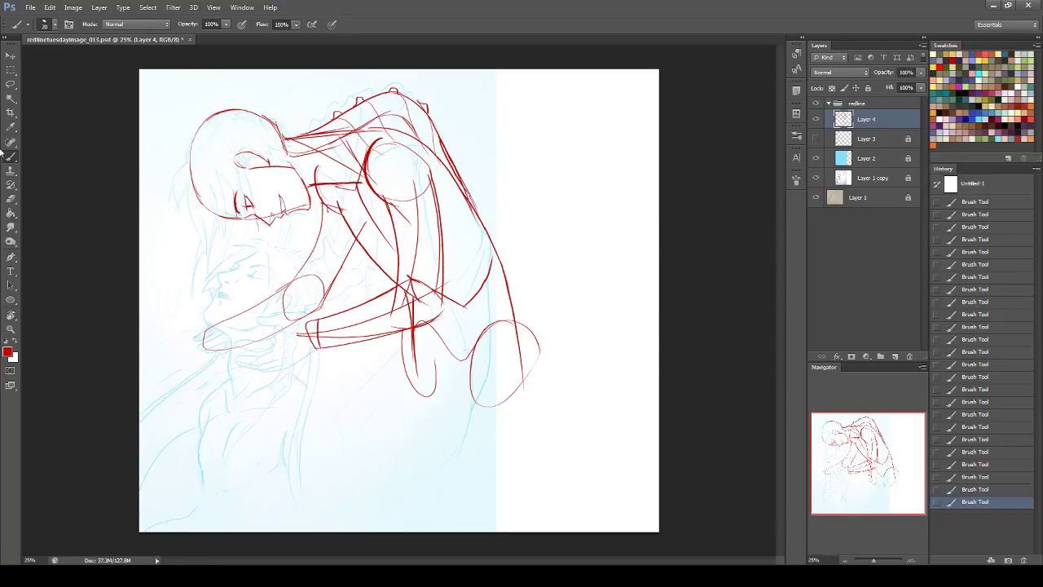
- Remove the upper figure's near arm by reverting the drawing to the state before its strokes were made
left_click(11, 198)
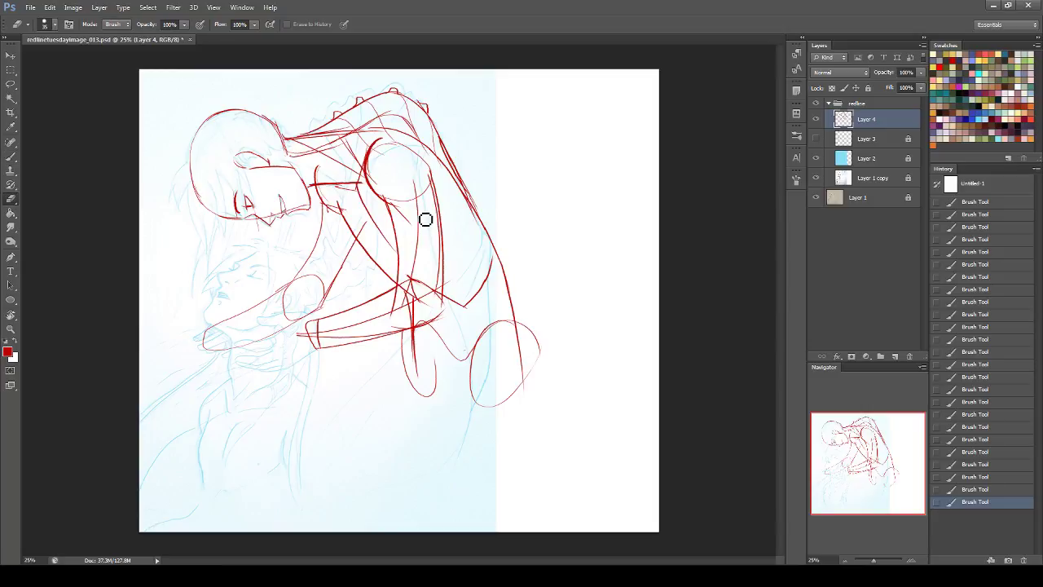
left_click_drag(396, 163, 430, 320)
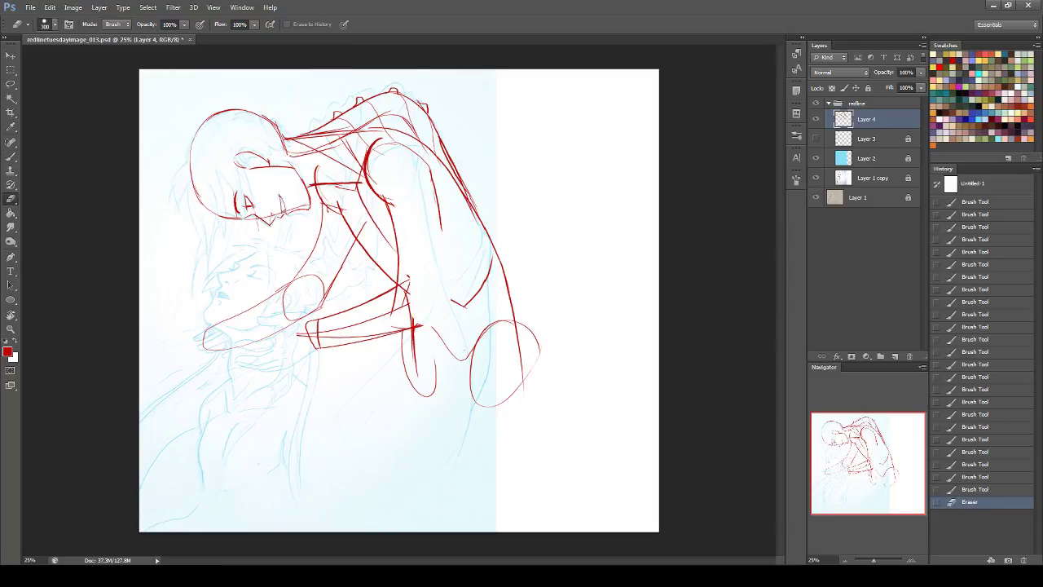
left_click(974, 364)
left_click(991, 338)
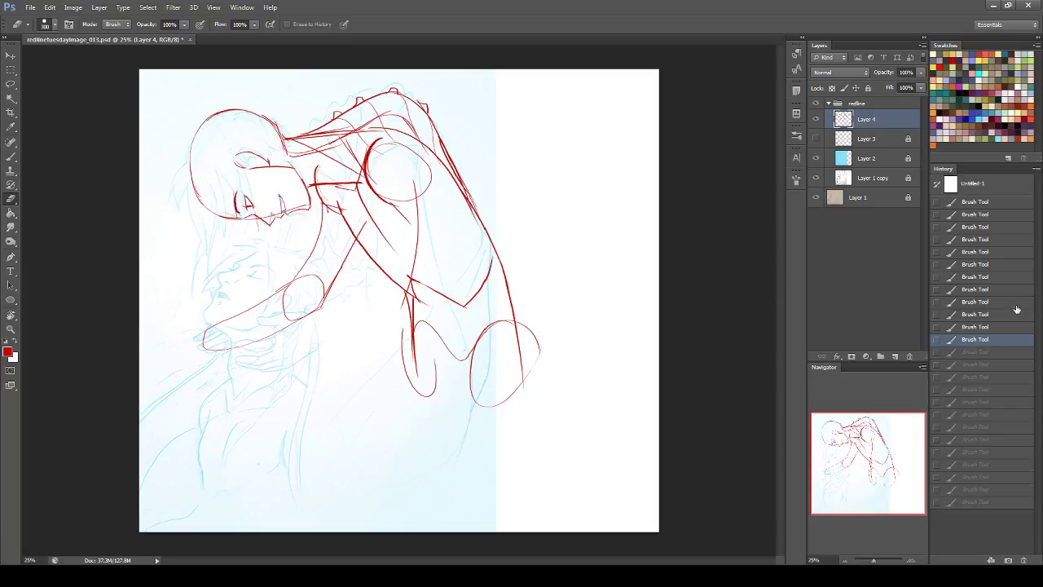
left_click(1002, 302)
left_click(992, 327)
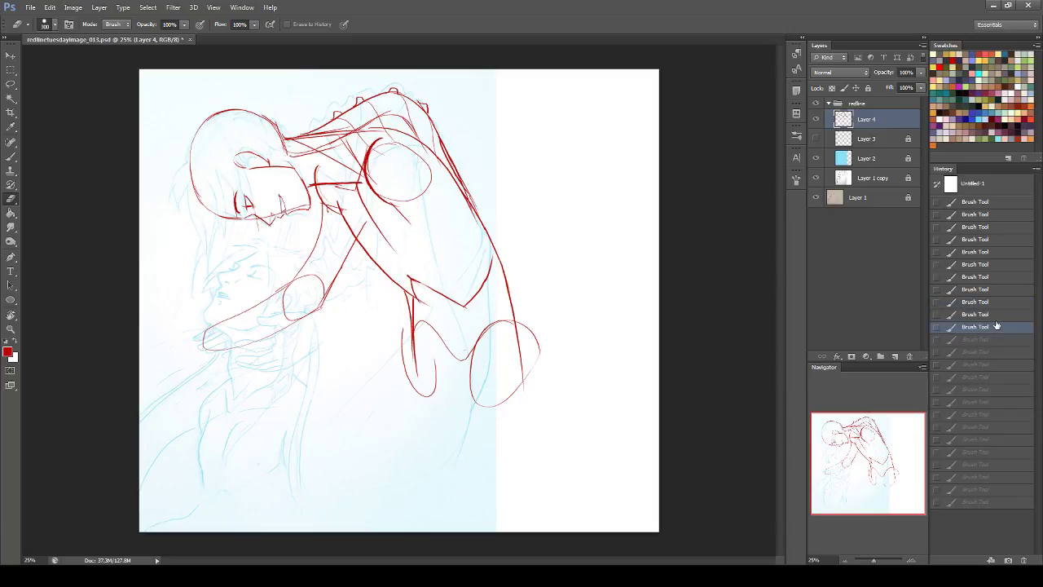
key("b")
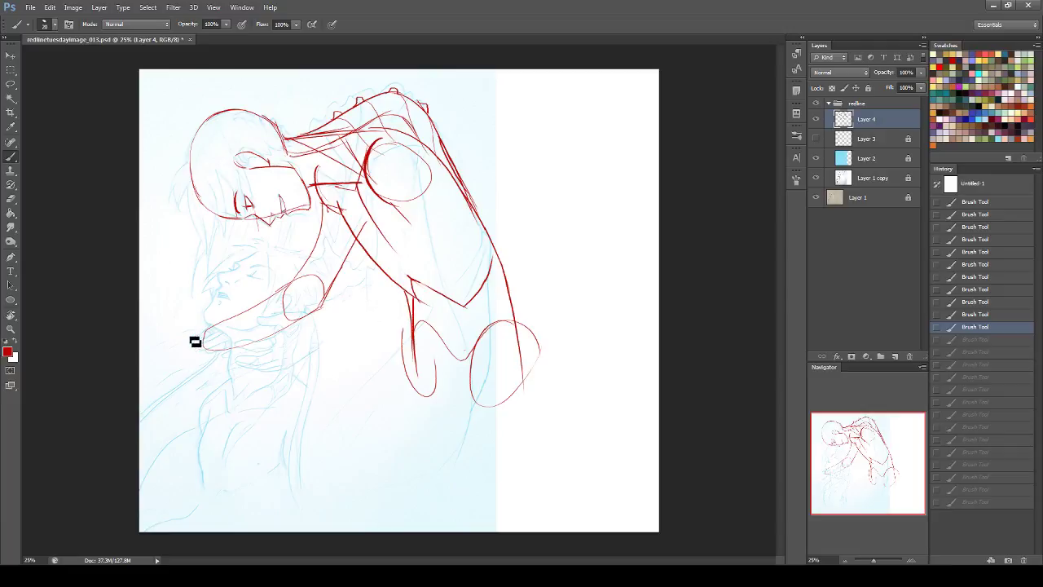
- Unlock Layer 1 copy, Layer 2 and Layer 3, and show Layer 3 with the lower figure's redline
left_click(12, 56)
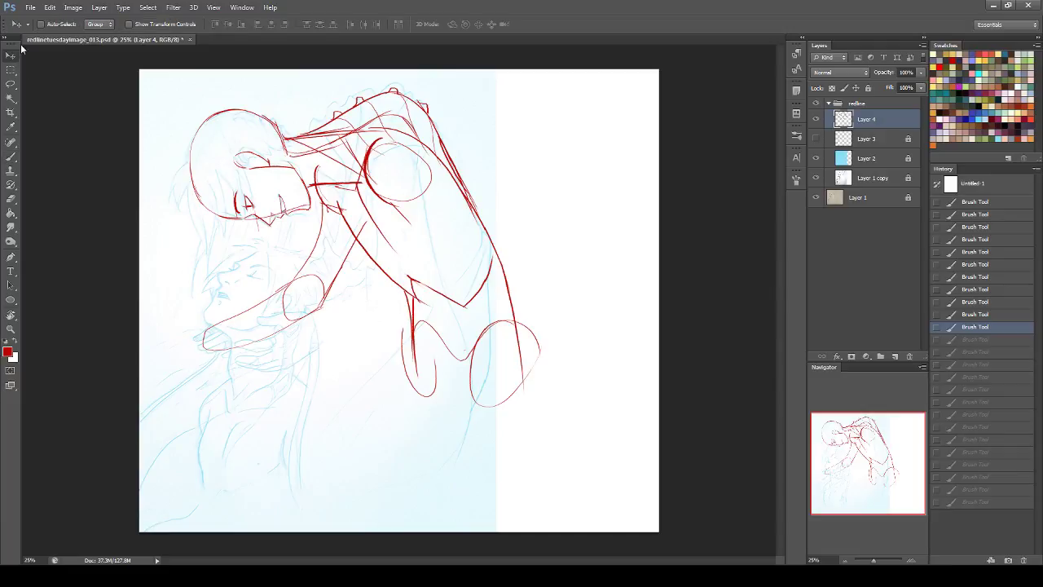
left_click(881, 178)
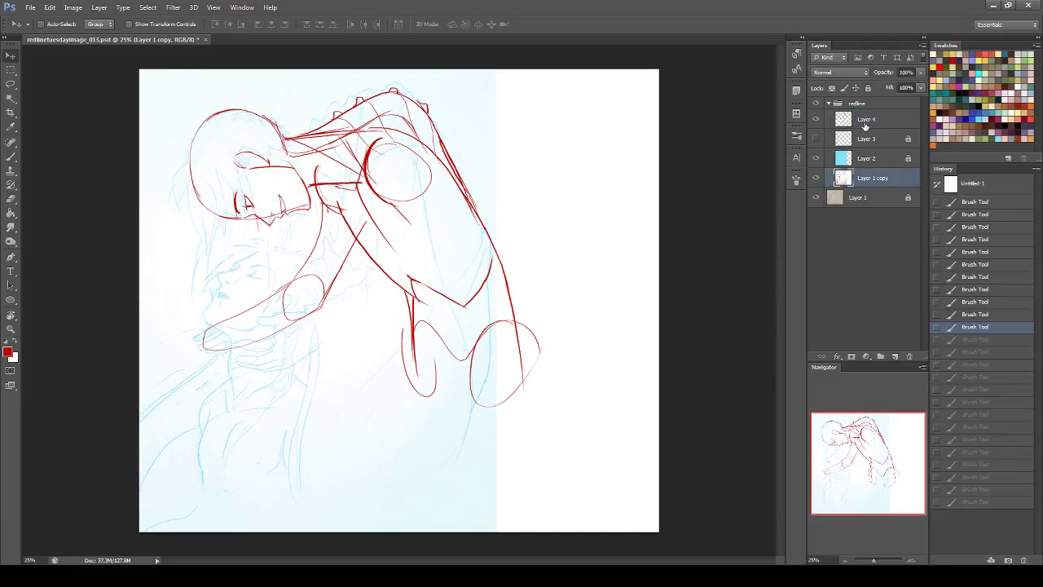
left_click(870, 105)
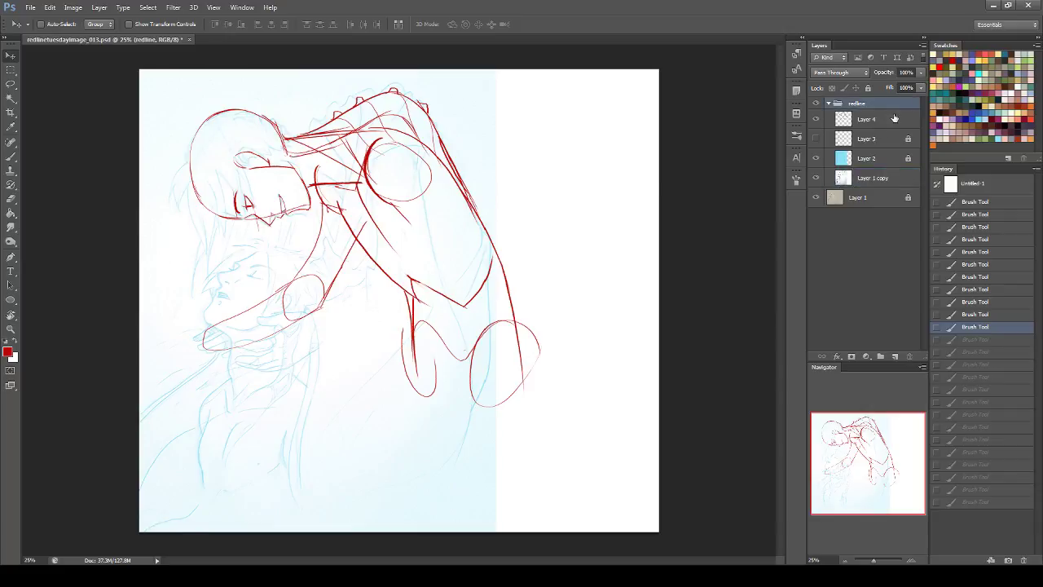
left_click(880, 146)
left_click(875, 158)
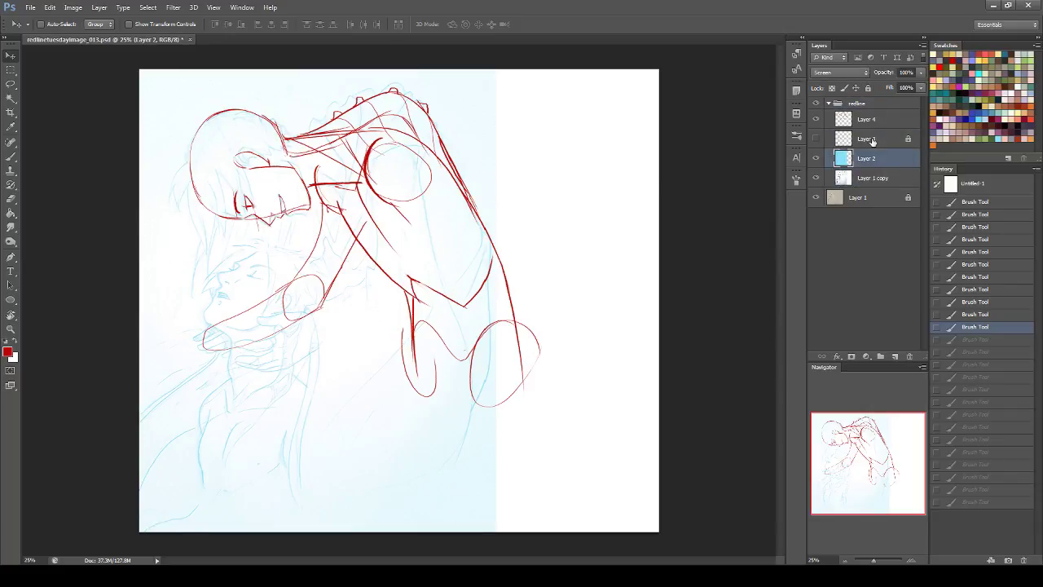
left_click(873, 140, "ctrl")
left_click(877, 142)
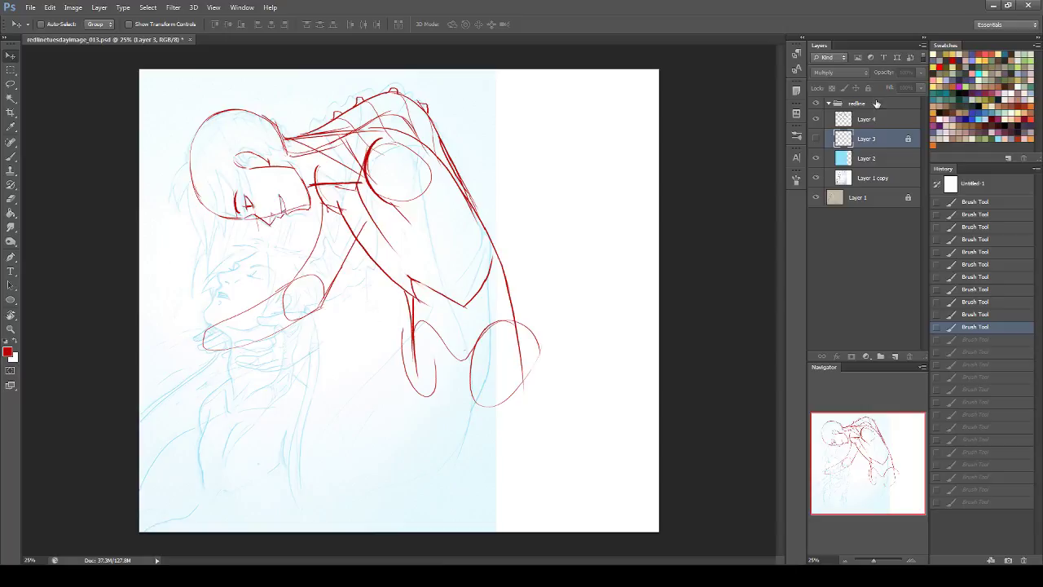
left_click(816, 139)
left_click(868, 88)
- Move the redline group to the right on the canvas, and unlock and shift Layer 1 by the same amount
left_click(861, 107)
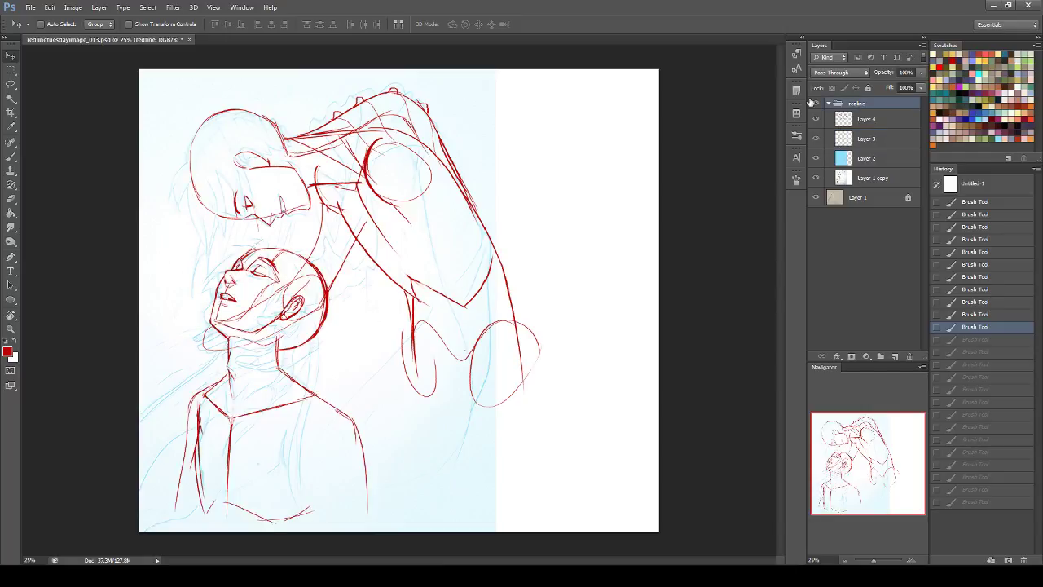
left_click_drag(568, 298, 618, 297)
left_click(878, 197)
left_click(868, 88)
left_click_drag(534, 273, 584, 276)
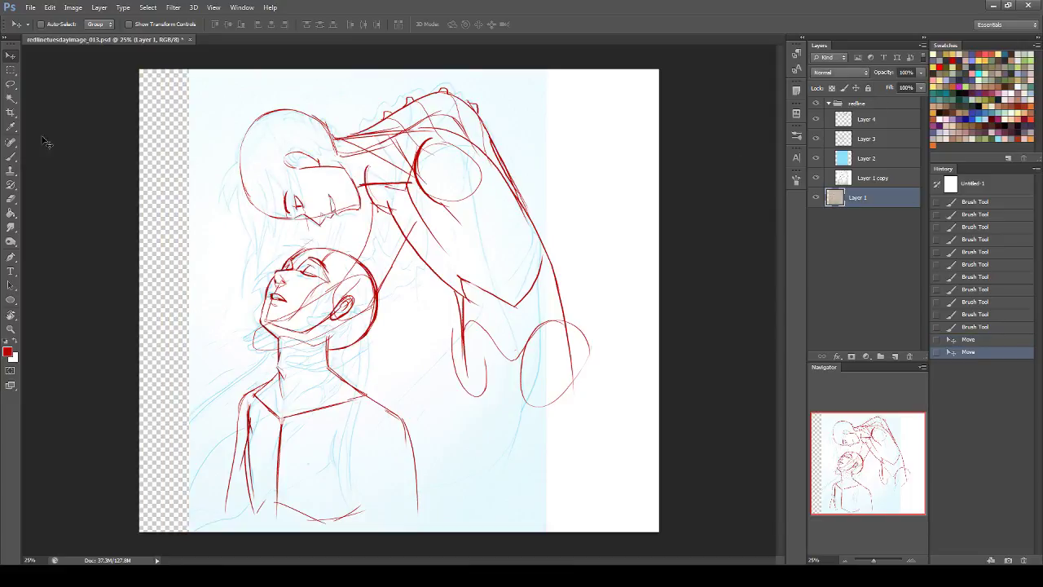
- Fill the empty strip along the canvas's left edge with white on Layer 1 copy
left_click(11, 198)
left_click(11, 213)
key("x")
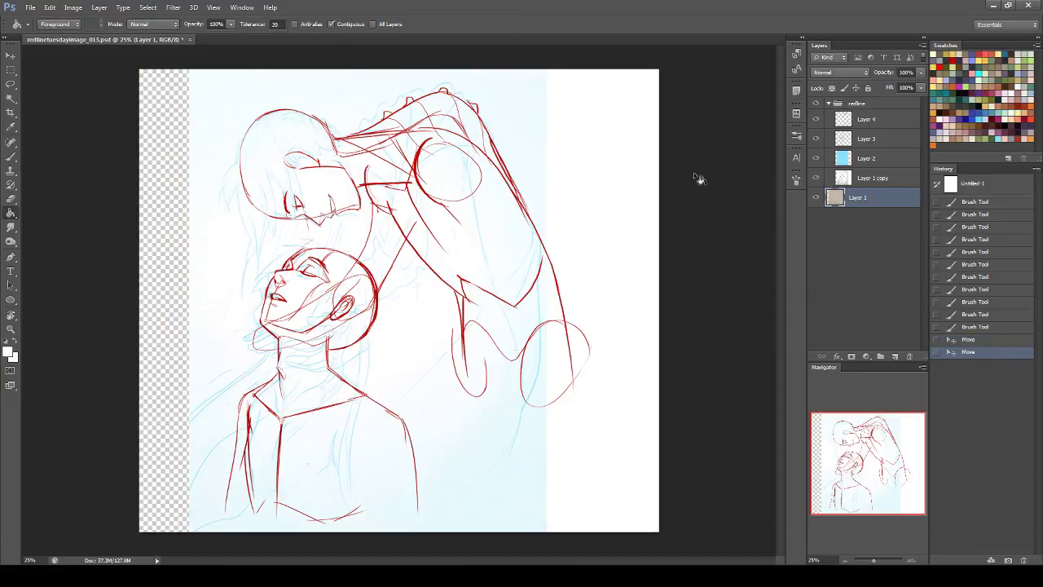
left_click(872, 178)
left_click(209, 253)
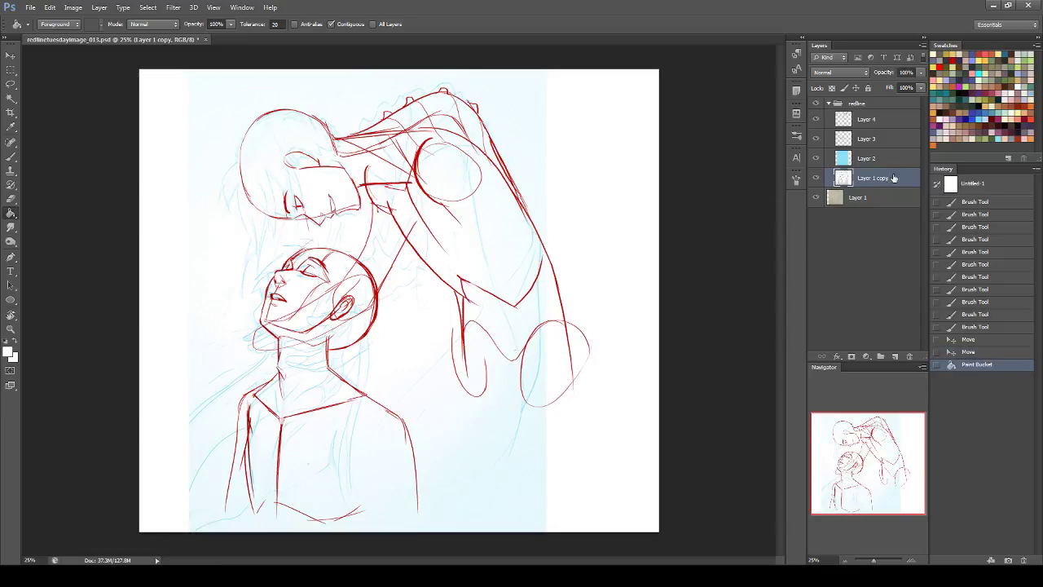
- Fill the blank left strip on Layer 1 with the sampled paper colour, hiding the redline group during the fill
left_click(866, 197)
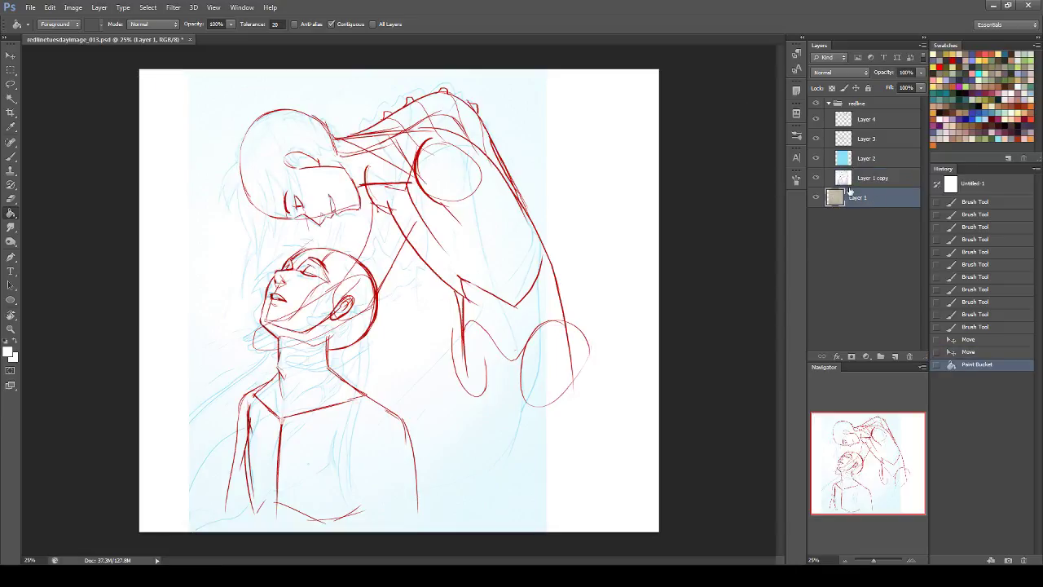
left_click(816, 102)
left_click(598, 225, "alt")
left_click(153, 295)
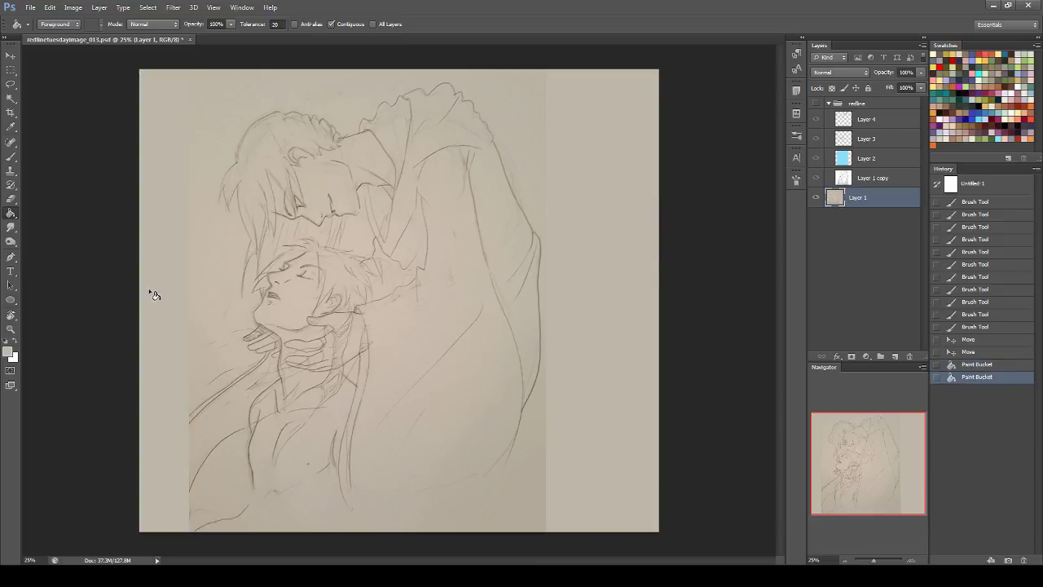
left_click(816, 102)
left_click(866, 119)
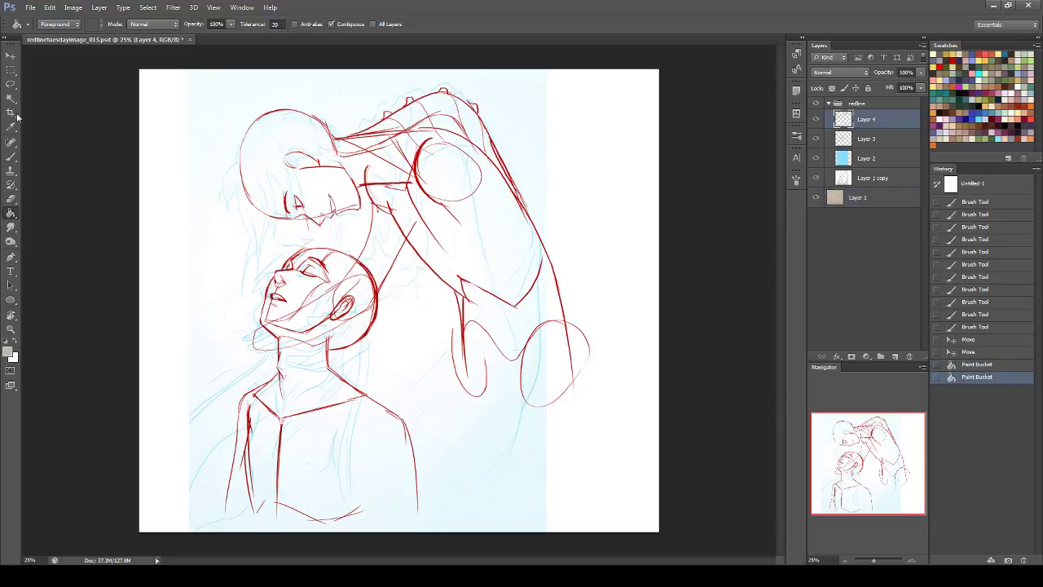
left_click(10, 156)
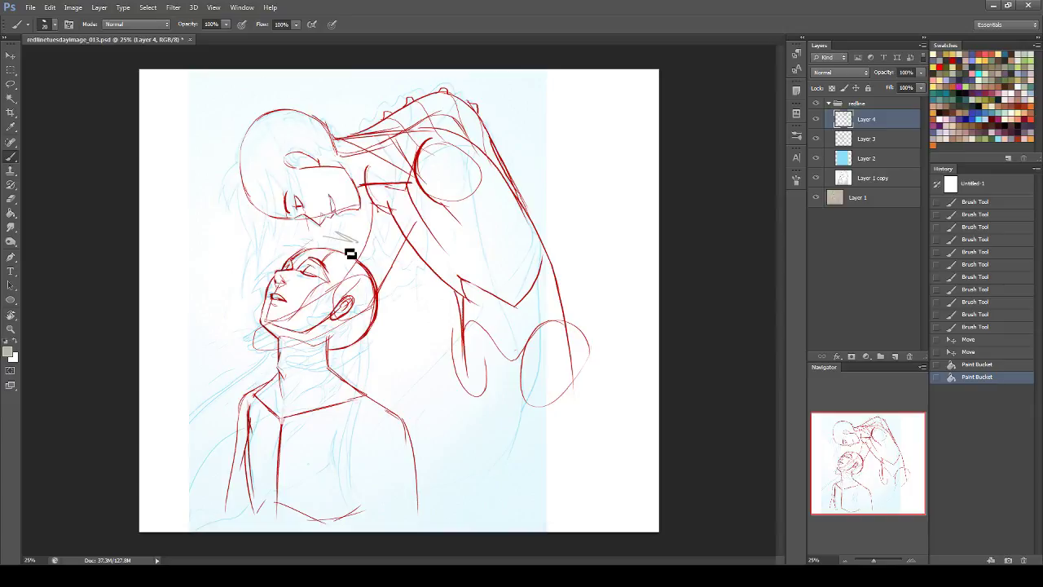
left_click(995, 351)
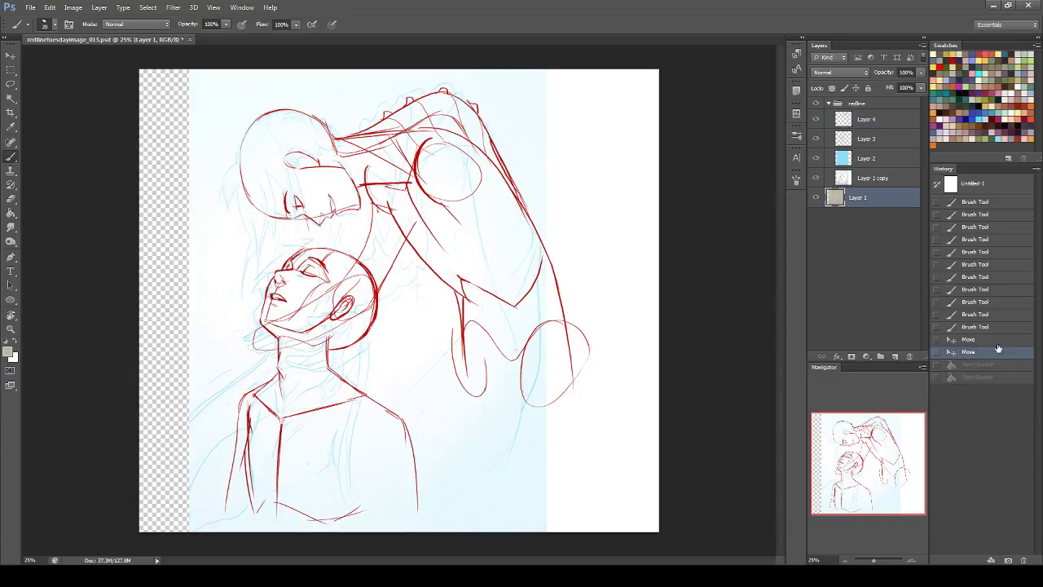
left_click(977, 365)
left_click(978, 378)
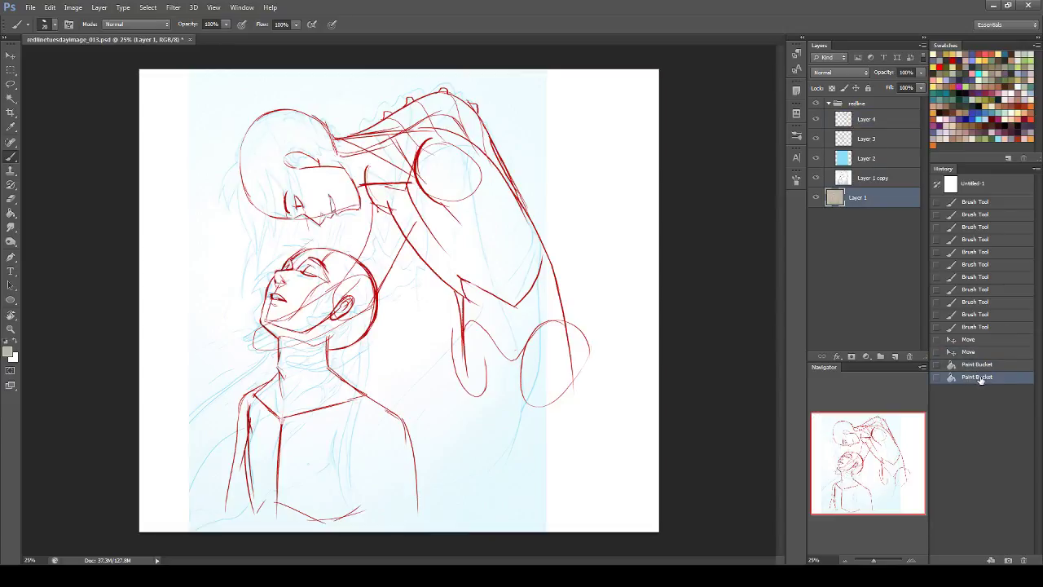
- Lock Layer 1 copy and Layer 2 again, hide Layer 3, and make Layer 4 the active layer
left_click(873, 181)
left_click(874, 162, "shift")
left_click(868, 88)
left_click(868, 140)
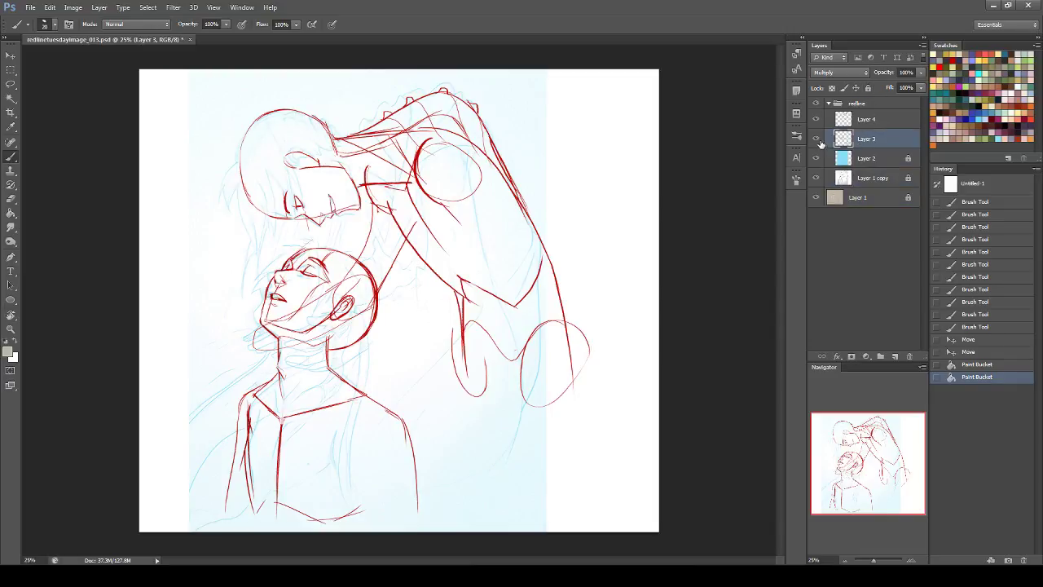
left_click(816, 139)
left_click(875, 119)
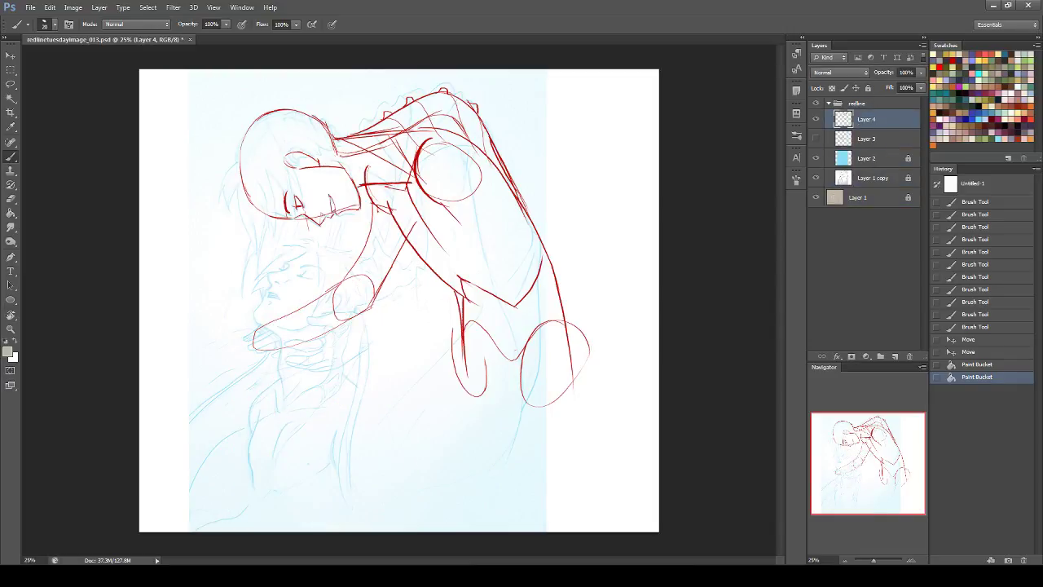
- Lasso the far arm and transform it closer to the torso, rotated about -14° and squashed to about 82% height with a 12° skew
left_click(10, 84)
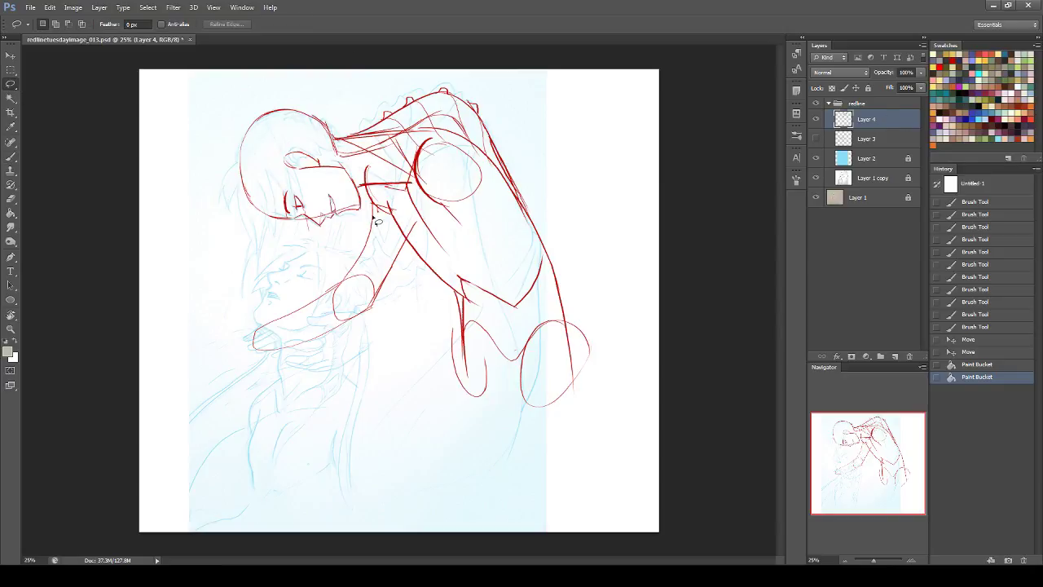
mouse_move(402, 237)
left_mouse_down()
mouse_move(396, 363)
mouse_move(293, 280)
mouse_move(347, 242)
mouse_move(414, 244)
mouse_move(419, 224)
mouse_move(427, 230)
left_mouse_up()
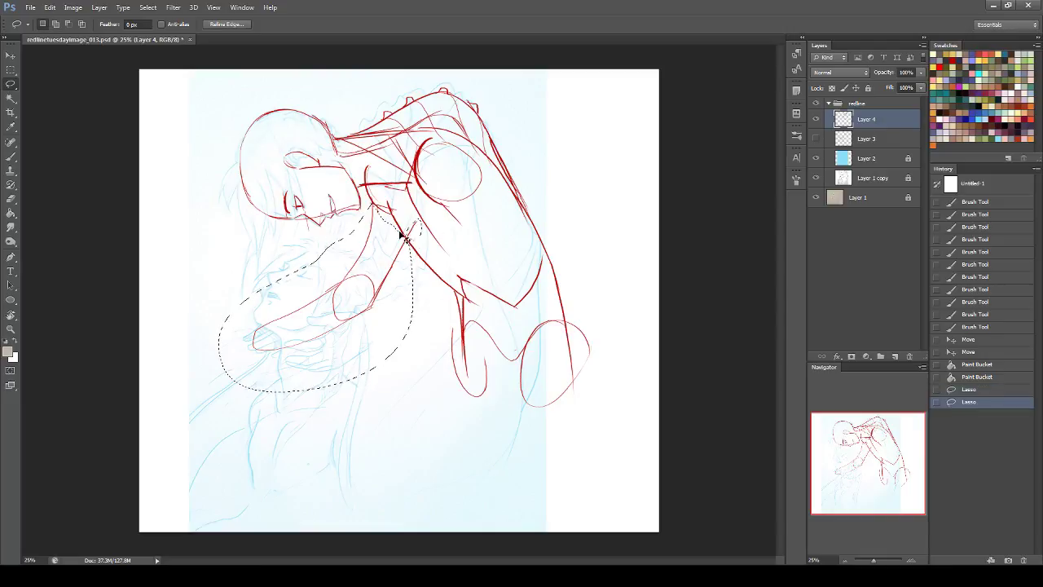
key("ctrl+t")
left_click_drag(364, 277, 379, 207)
left_click_drag(476, 330, 519, 317)
left_click_drag(366, 400, 394, 355, "ctrl")
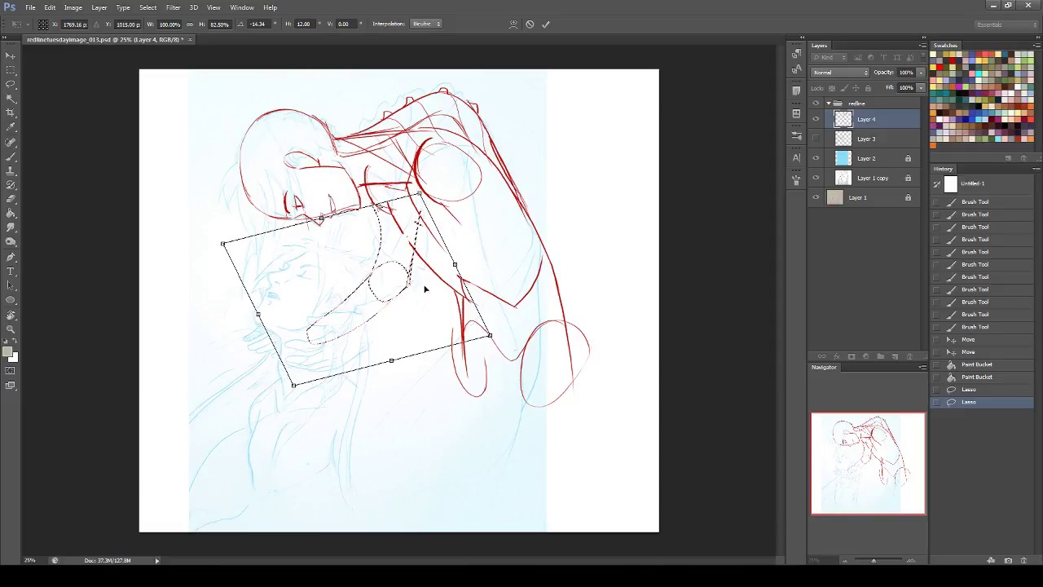
key("Return")
key("ctrl+d")
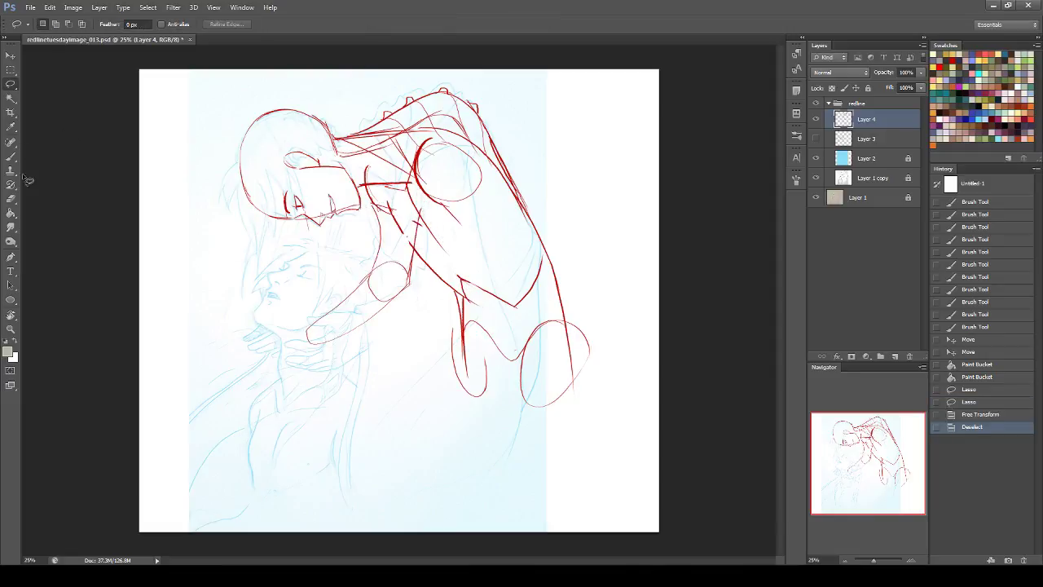
- Redraw the far forearm's upper edge in red and extend it into a hand under the lower figure's chin, with finger lines and a thumb-base oval
key("b")
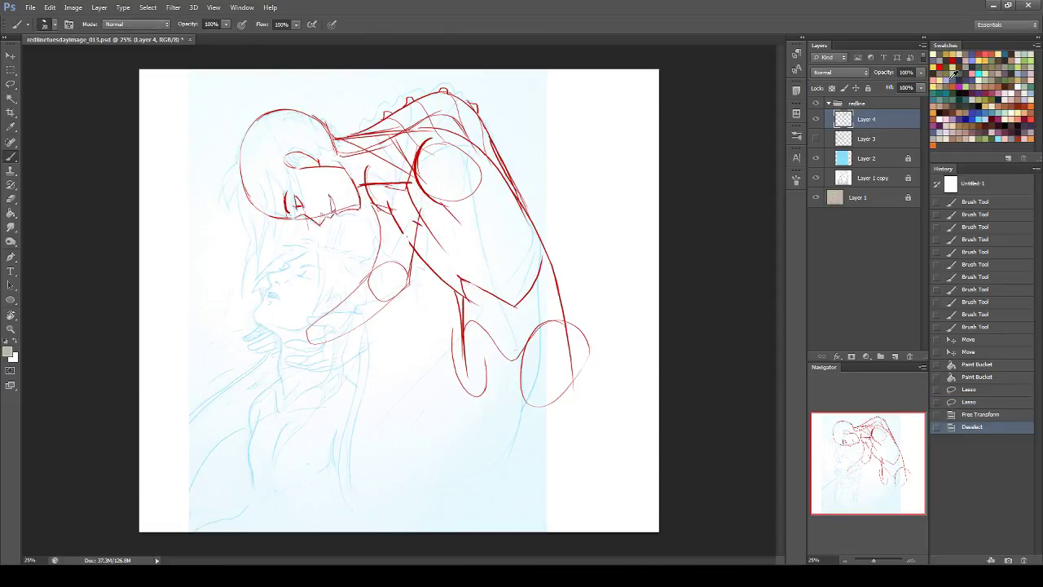
left_click(958, 55)
mouse_move(392, 262)
left_mouse_down()
mouse_move(304, 324)
mouse_move(263, 323)
mouse_move(232, 342)
mouse_move(275, 366)
mouse_move(266, 365)
mouse_move(337, 345)
mouse_move(244, 360)
left_mouse_up()
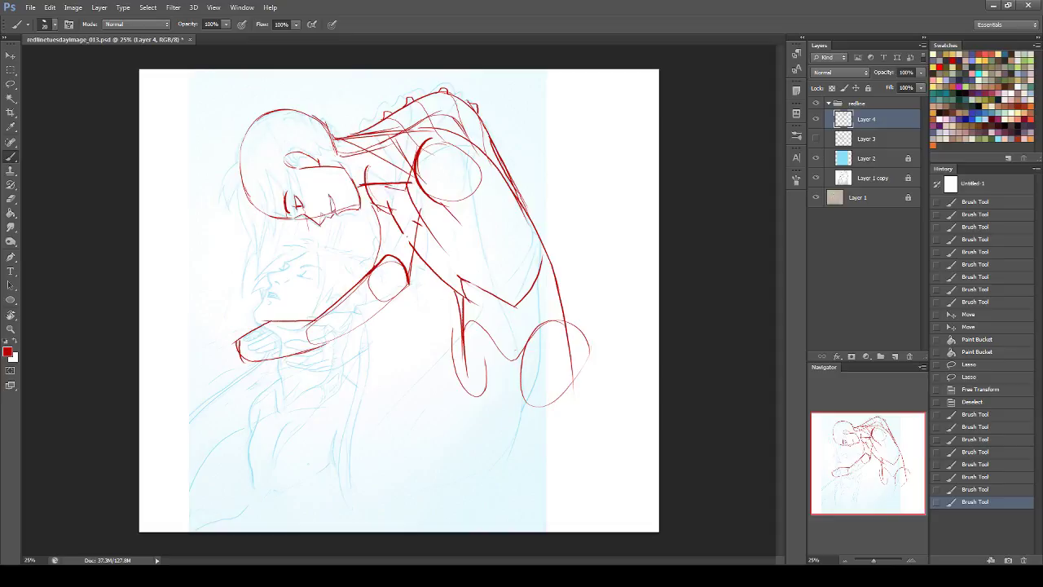
mouse_move(271, 322)
left_mouse_down()
mouse_move(302, 352)
mouse_move(289, 348)
mouse_move(326, 333)
left_mouse_up()
key("ctrl+z")
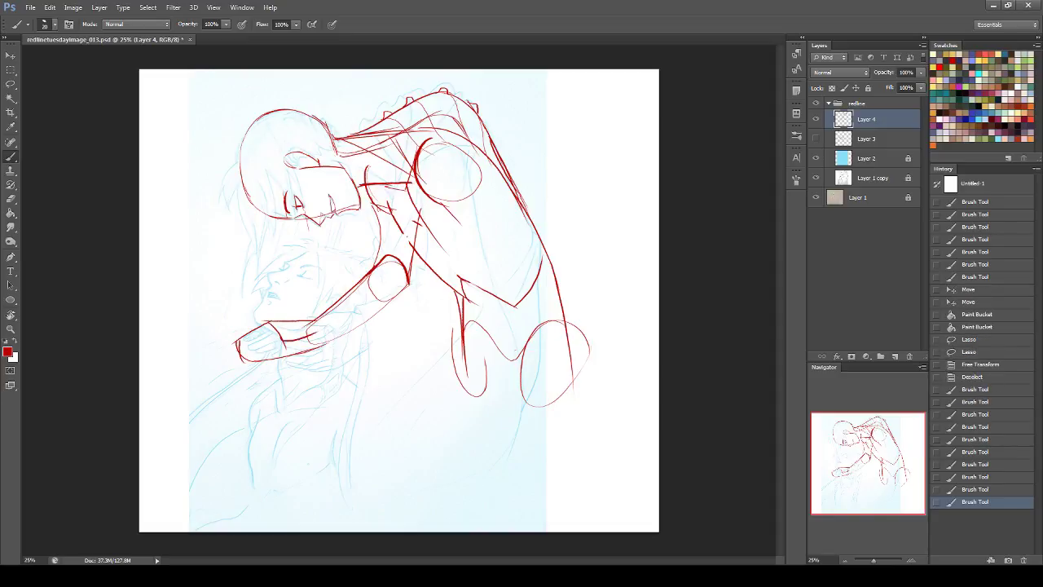
mouse_move(242, 347)
left_mouse_down()
mouse_move(279, 342)
mouse_move(245, 357)
mouse_move(263, 359)
mouse_move(299, 353)
mouse_move(275, 363)
left_mouse_up()
mouse_move(304, 322)
left_mouse_down()
mouse_move(271, 324)
mouse_move(308, 326)
left_mouse_up()
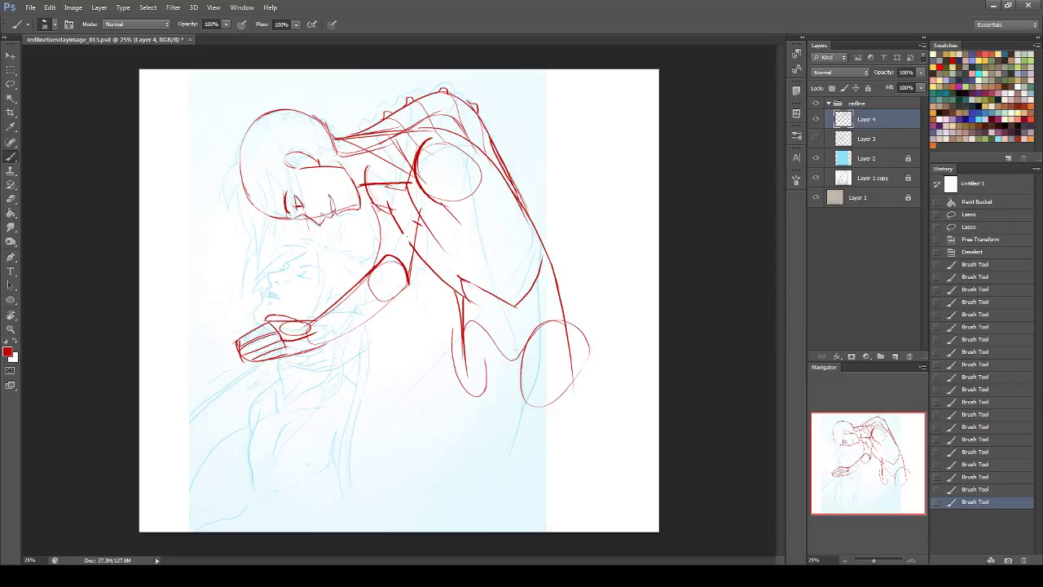
- Draw the far forearm's lower edge from elbow to wrist and reinforce the contour around the elbow
left_click_drag(312, 350, 359, 330)
mouse_move(412, 285)
left_mouse_down()
mouse_move(336, 339)
mouse_move(385, 259)
mouse_move(345, 294)
left_mouse_up()
key("ctrl+z")
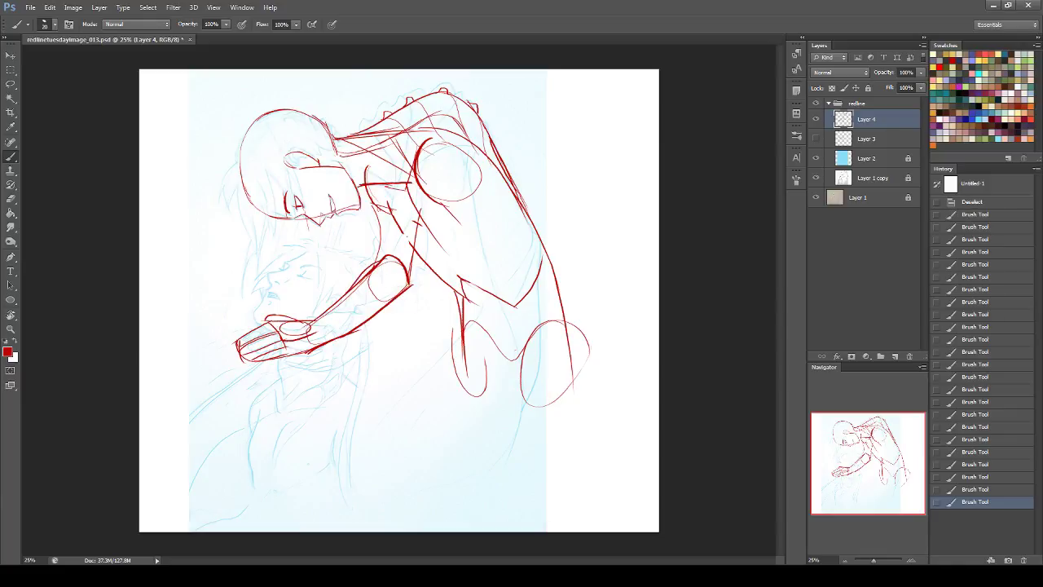
mouse_move(396, 263)
left_mouse_down()
mouse_move(341, 311)
mouse_move(366, 287)
left_mouse_up()
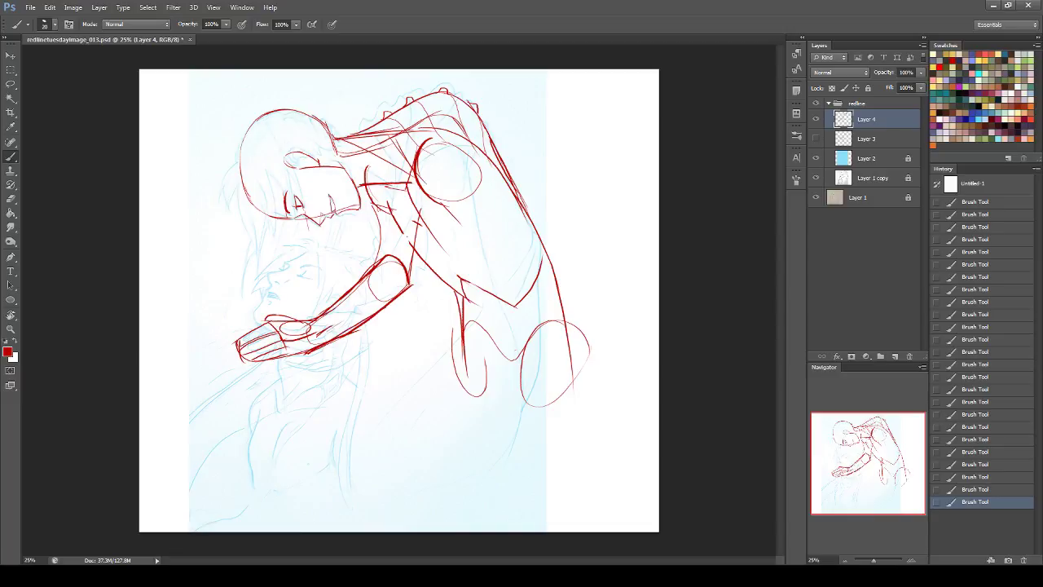
- Erase the doubled lower edge of the far forearm, redraw it cleanly, and add a circle at the wrist
key("e")
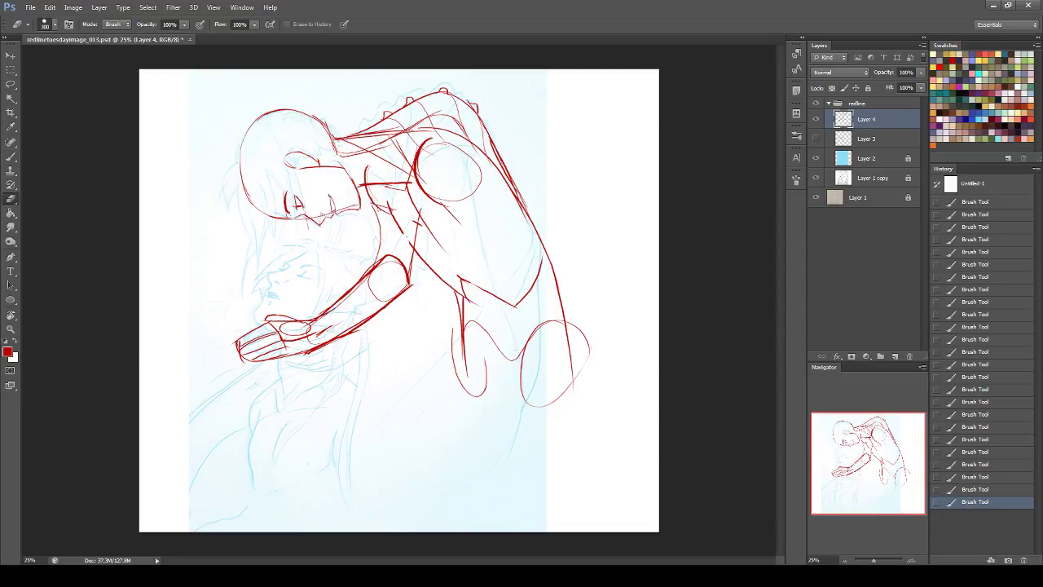
left_click_drag(340, 339, 362, 324)
left_click(11, 156)
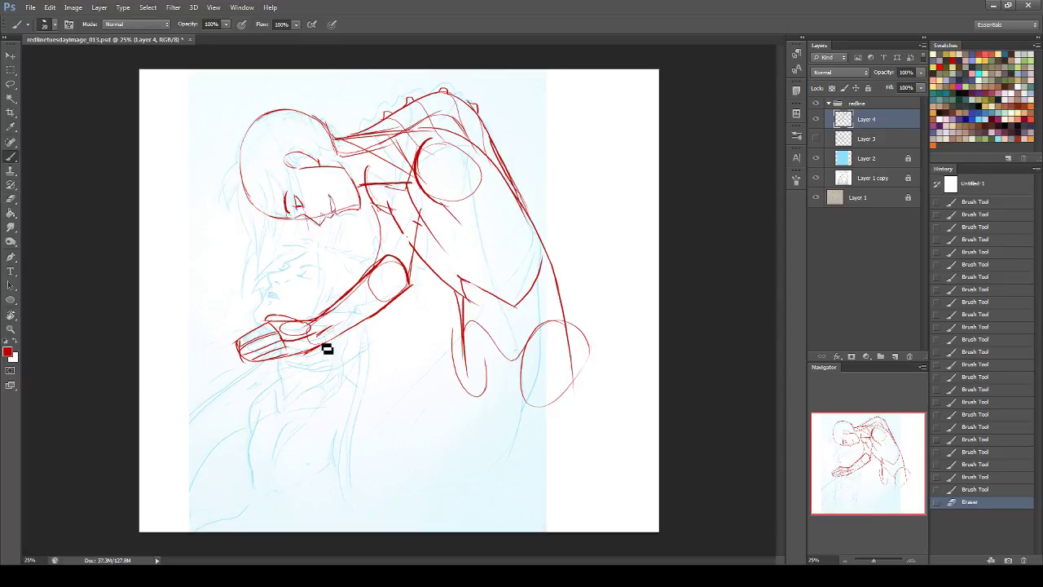
key("ctrl+z")
left_click_drag(309, 352, 365, 323)
mouse_move(312, 352)
left_mouse_down()
mouse_move(331, 348)
mouse_move(328, 338)
left_mouse_up()
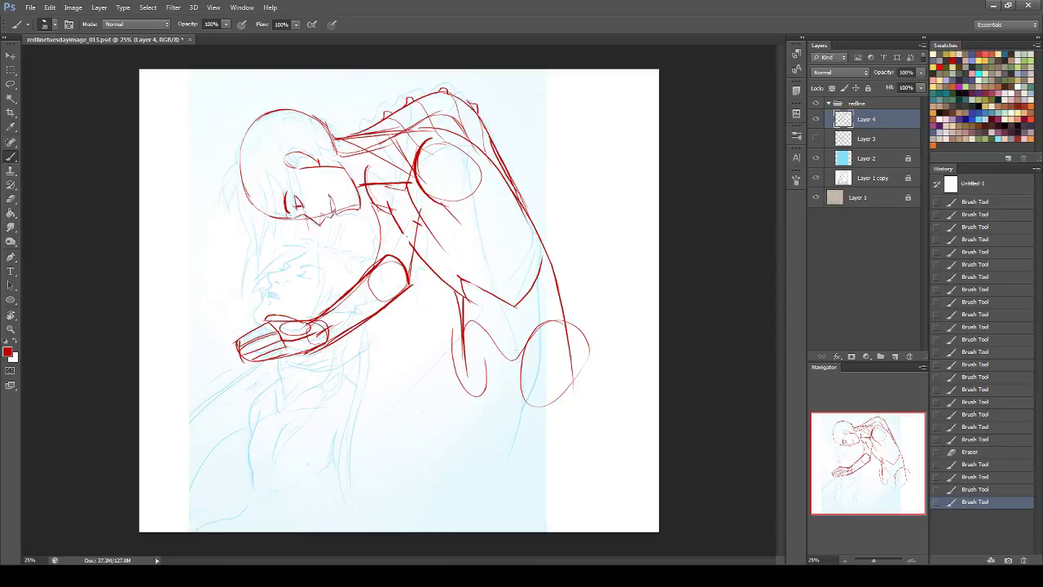
- Add a new layer, outline the near shoulder on it with an oval, and hide the Layer 4 redline
left_click(896, 356)
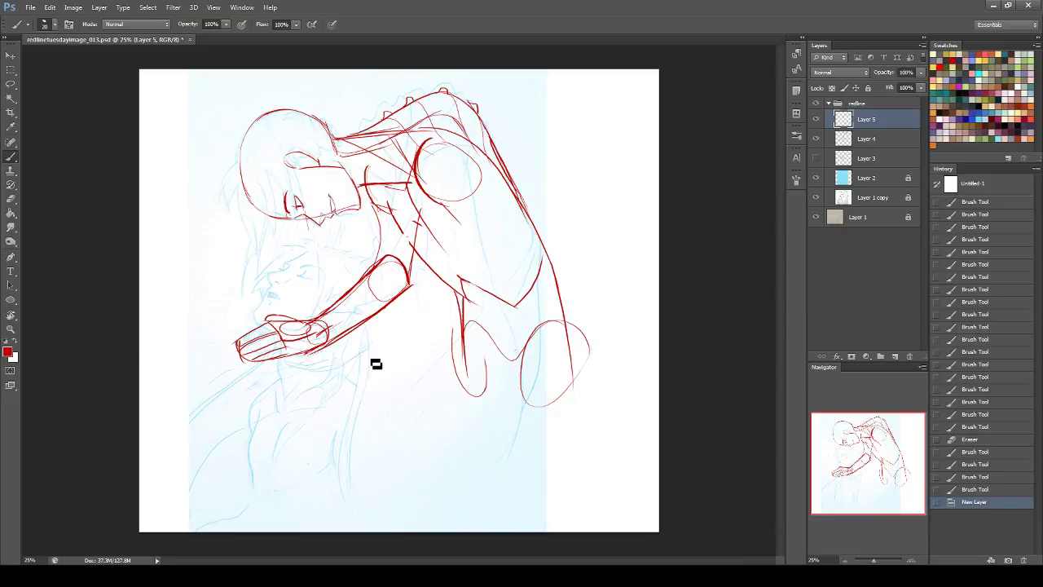
left_click(816, 139)
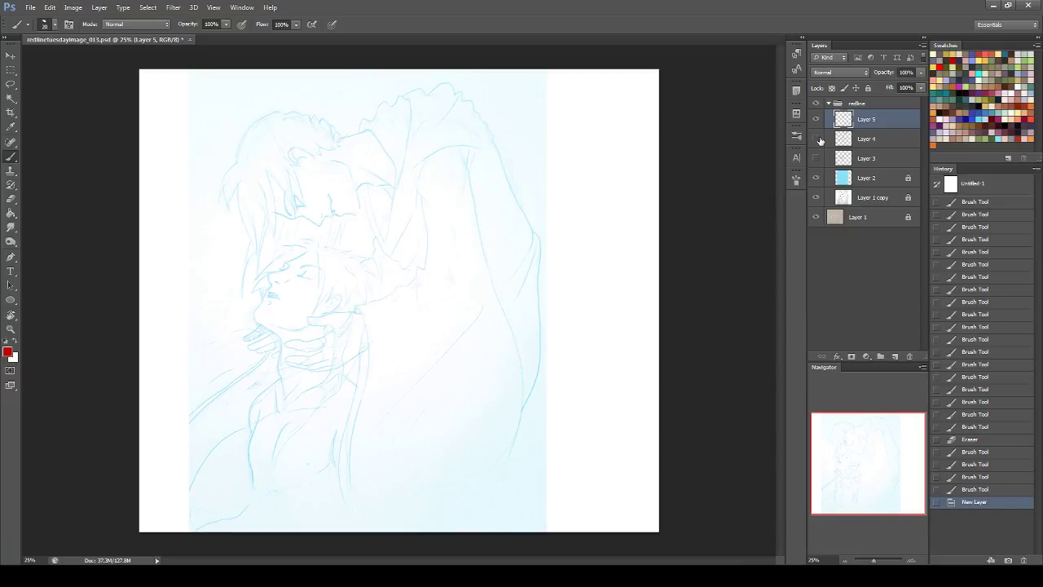
left_click(816, 139)
mouse_move(418, 155)
left_mouse_down()
mouse_move(483, 176)
mouse_move(446, 146)
left_mouse_up()
left_click(817, 158)
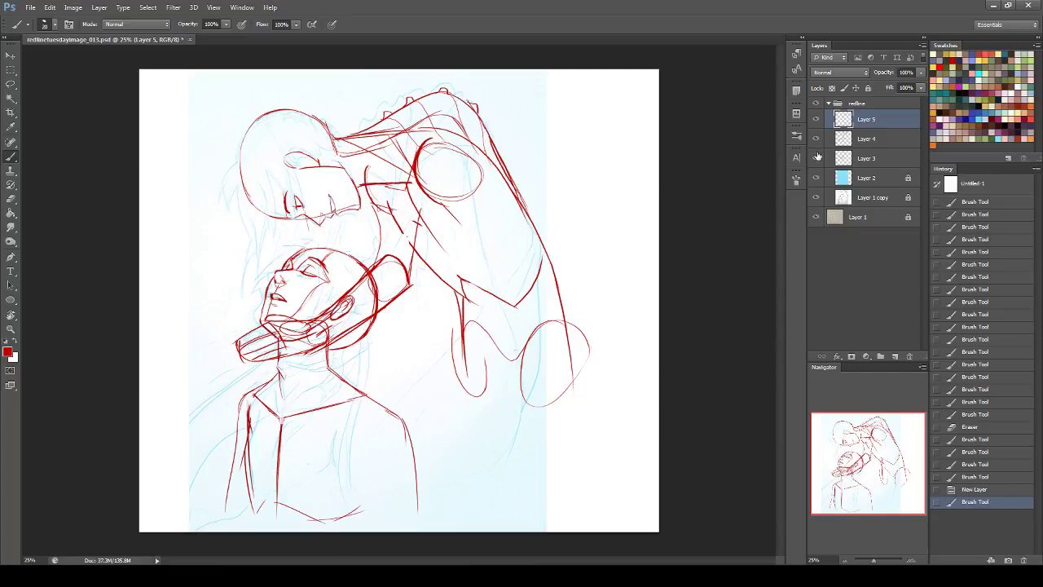
left_click(817, 158)
left_click(816, 138)
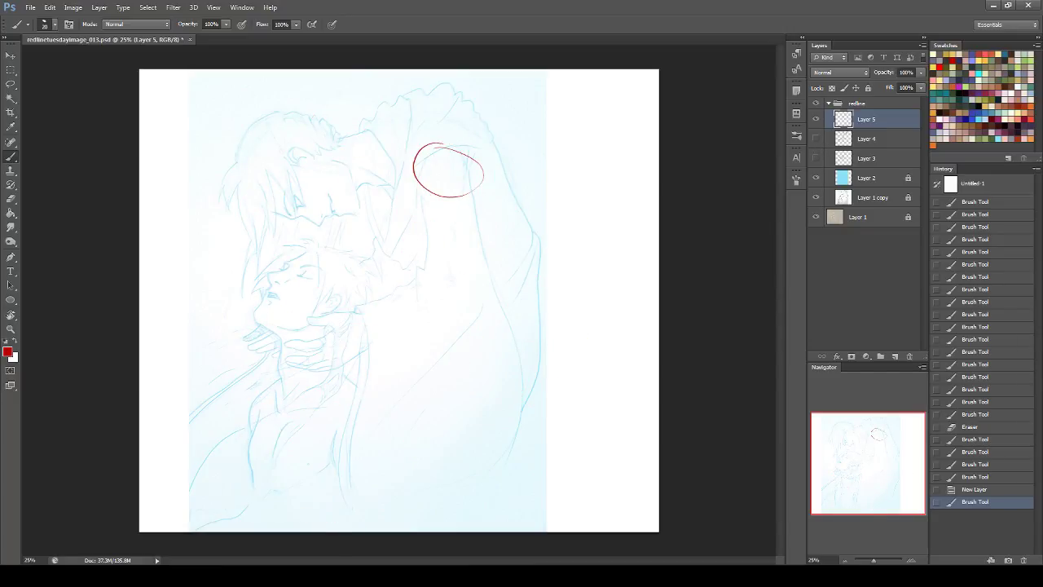
- Block in the near hand under the lower figure's jaw as a curved mitten shape, with a thumb-base oval and an extended thumb
mouse_move(371, 313)
left_mouse_down()
mouse_move(283, 352)
mouse_move(305, 372)
mouse_move(366, 349)
left_mouse_up()
key("ctrl+z")
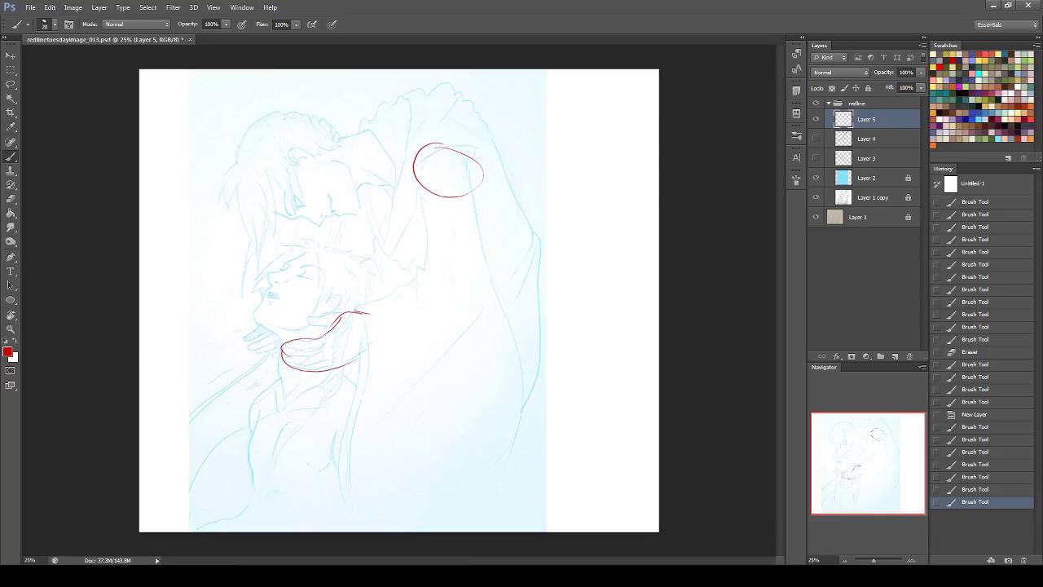
mouse_move(282, 348)
left_mouse_down()
mouse_move(338, 368)
mouse_move(366, 349)
left_mouse_up()
mouse_move(364, 313)
left_mouse_down()
mouse_move(347, 365)
mouse_move(306, 372)
left_mouse_up()
left_click_drag(327, 332, 336, 366)
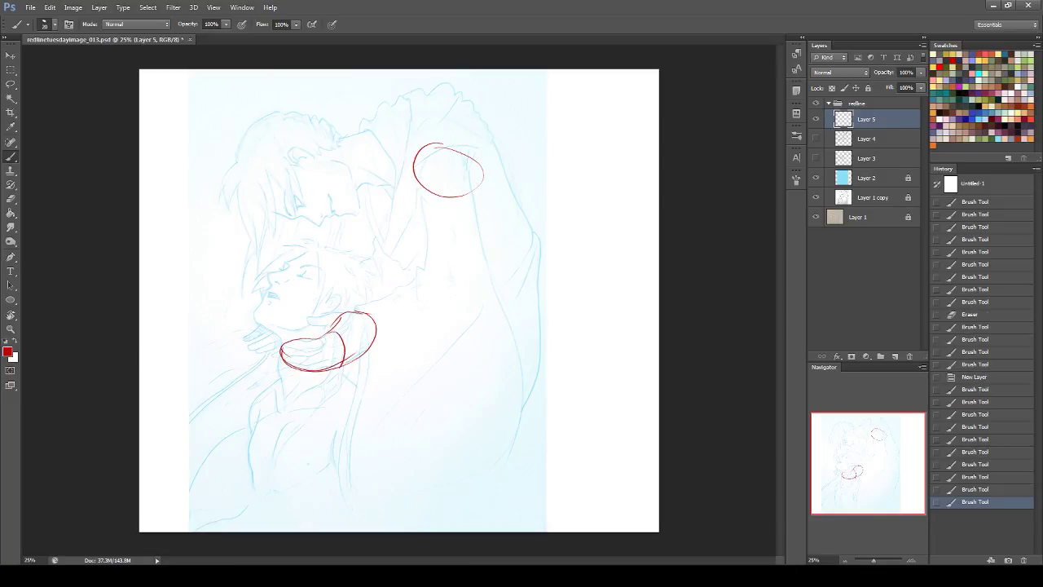
mouse_move(348, 322)
left_mouse_down()
mouse_move(305, 319)
mouse_move(315, 324)
left_mouse_up()
left_click_drag(315, 324, 372, 316)
left_click_drag(287, 344, 342, 328)
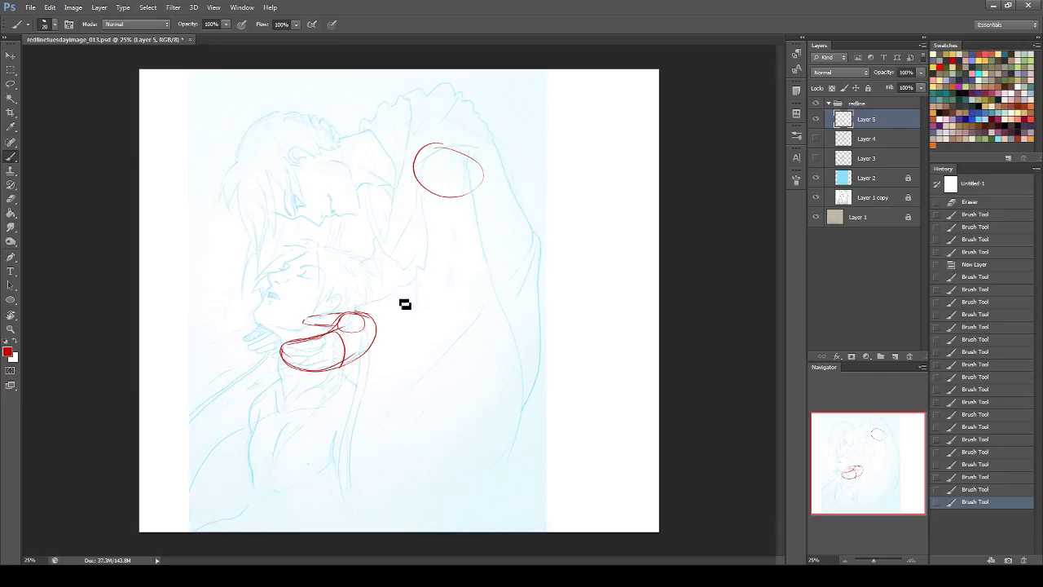
left_click_drag(477, 178, 442, 290)
key("ctrl+z")
left_click_drag(481, 177, 421, 303)
key("ctrl+z")
left_click(409, 349)
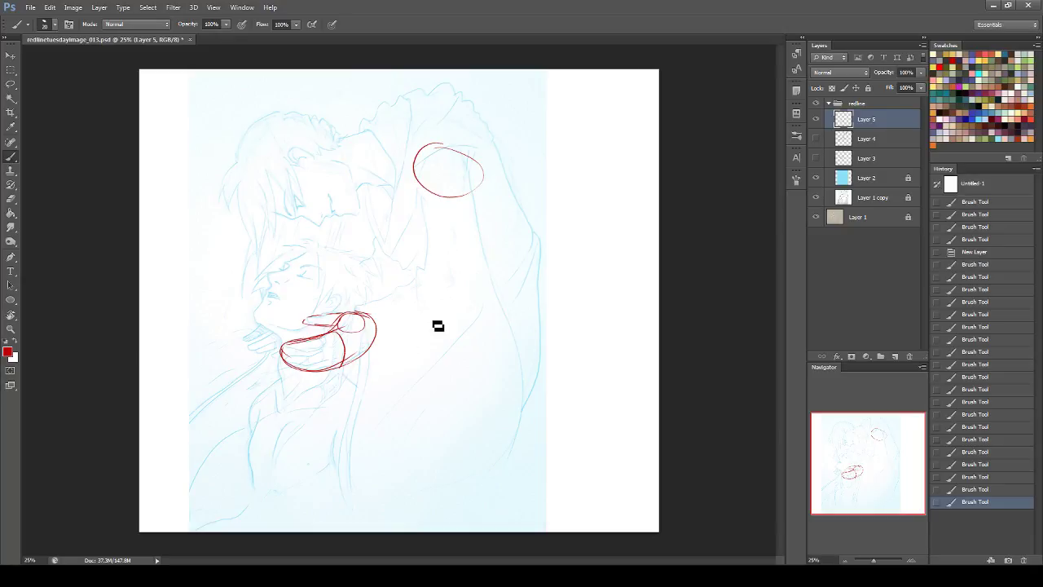
- Draw a small circle for the near elbow at the outer edge of the sketched sleeve and mark the joint's corner above it
mouse_move(522, 308)
left_mouse_down()
mouse_move(530, 328)
mouse_move(536, 310)
mouse_move(524, 310)
left_mouse_up()
key("ctrl+z")
left_click_drag(511, 321, 532, 309)
key("ctrl+z")
mouse_move(540, 307)
left_mouse_down()
mouse_move(533, 298)
mouse_move(554, 326)
mouse_move(535, 329)
left_mouse_up()
key("ctrl+z")
mouse_move(358, 330)
left_mouse_down()
mouse_move(445, 182)
mouse_move(536, 319)
mouse_move(353, 329)
left_mouse_up()
key("ctrl+z")
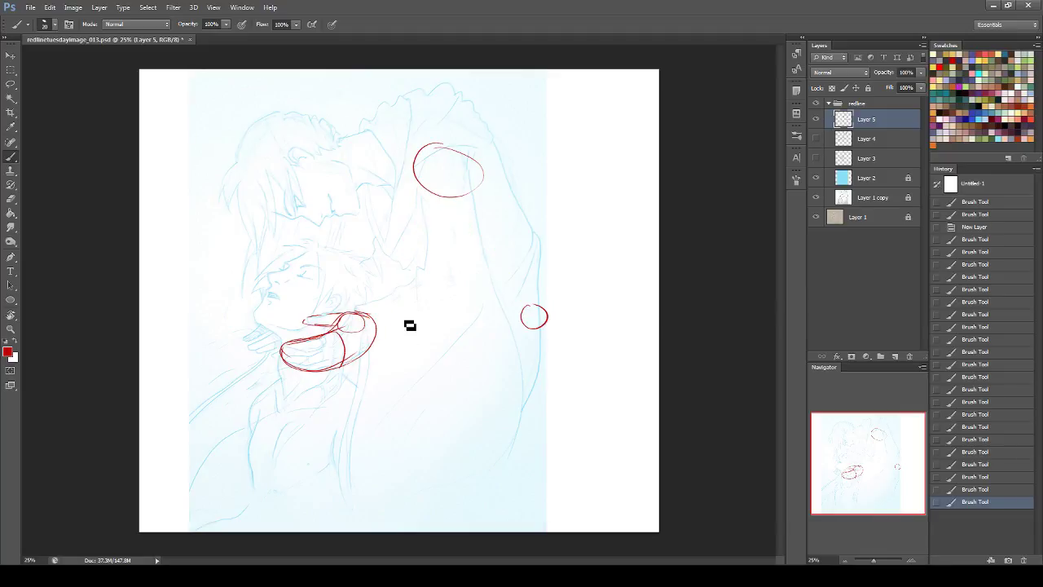
left_click_drag(522, 303, 536, 321)
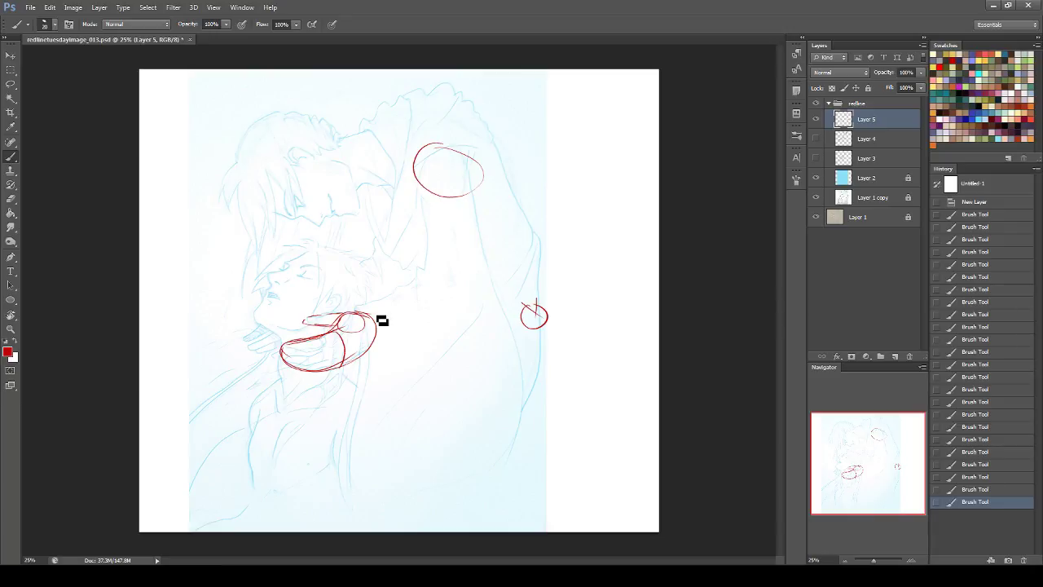
- Draw the near forearm's upper edge from wrist to elbow with a muscle bulge, and add its lower edge
left_click_drag(478, 297, 510, 277)
key("ctrl+z")
left_click_drag(374, 313, 459, 298)
key("ctrl+z")
left_click_drag(368, 316, 533, 303)
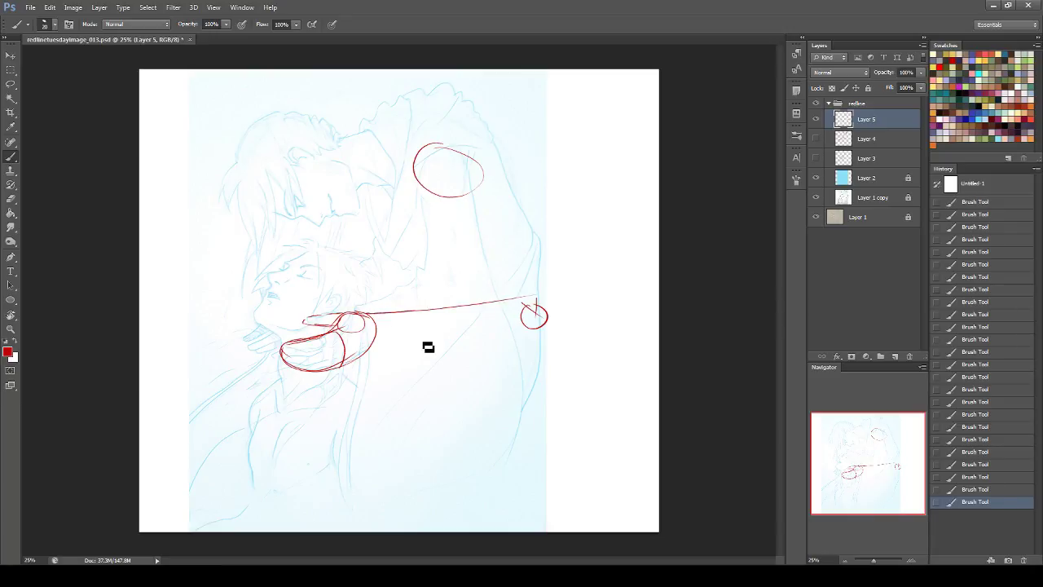
mouse_move(416, 310)
left_mouse_down()
mouse_move(480, 287)
mouse_move(539, 305)
left_mouse_up()
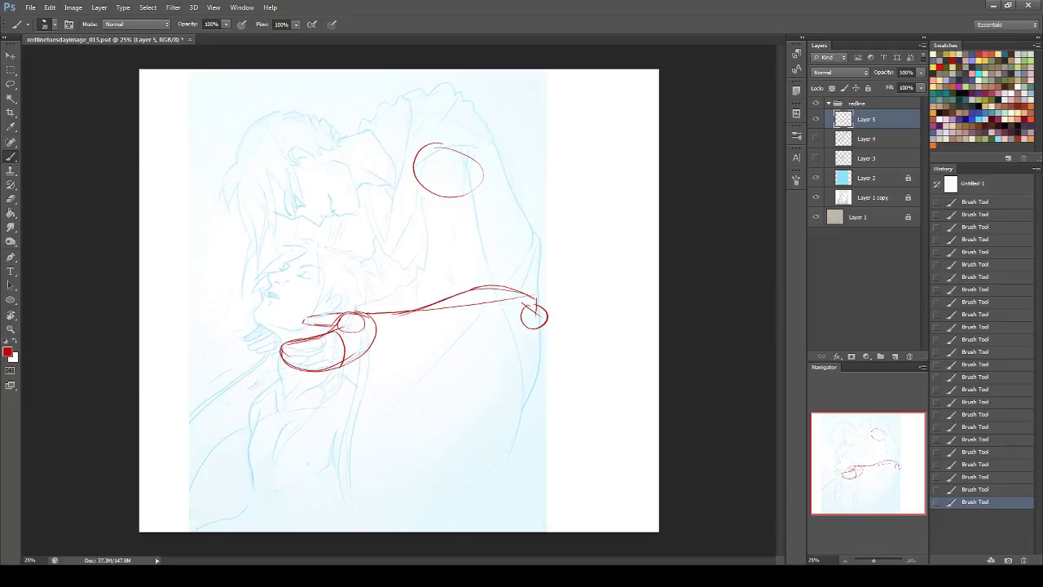
left_click_drag(373, 345, 545, 324)
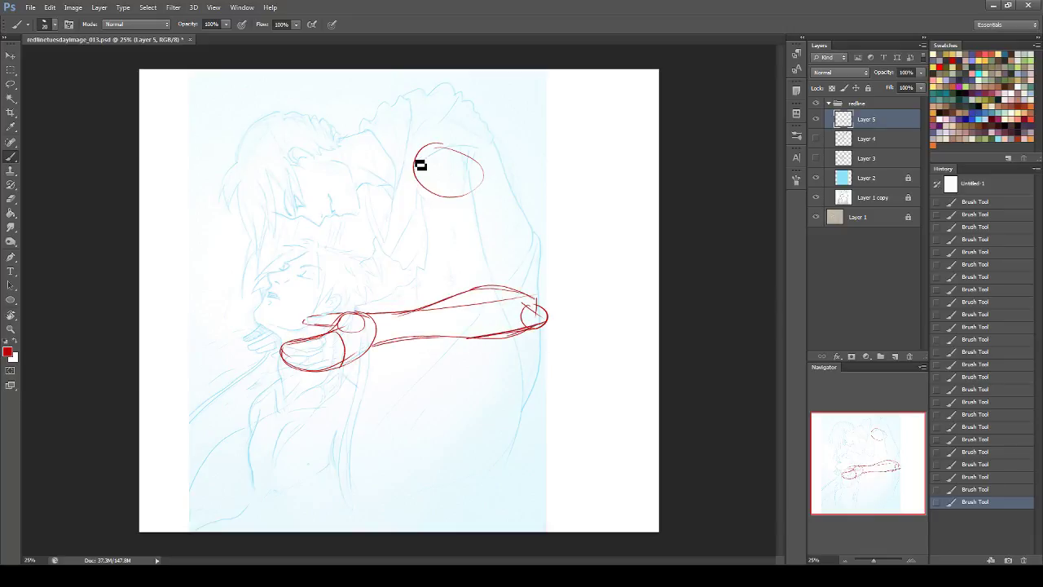
- Draw both edges of the near upper arm from the shoulder oval to the elbow, reinforcing the elbow corner and the front of the shoulder
mouse_move(414, 178)
left_mouse_down()
mouse_move(463, 226)
mouse_move(477, 193)
mouse_move(466, 277)
mouse_move(490, 291)
left_mouse_up()
left_click_drag(487, 173, 521, 282)
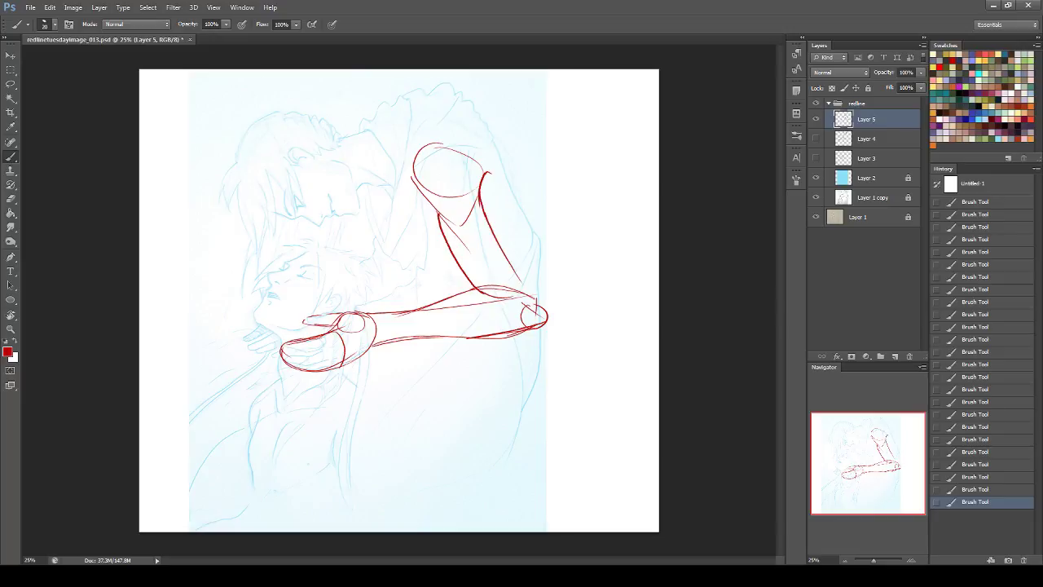
left_click_drag(481, 176, 535, 306)
mouse_move(429, 205)
left_mouse_down()
mouse_move(507, 337)
mouse_move(531, 313)
left_mouse_up()
left_click_drag(532, 286, 537, 332)
mouse_move(538, 328)
left_mouse_down()
mouse_move(482, 338)
mouse_move(537, 329)
left_mouse_up()
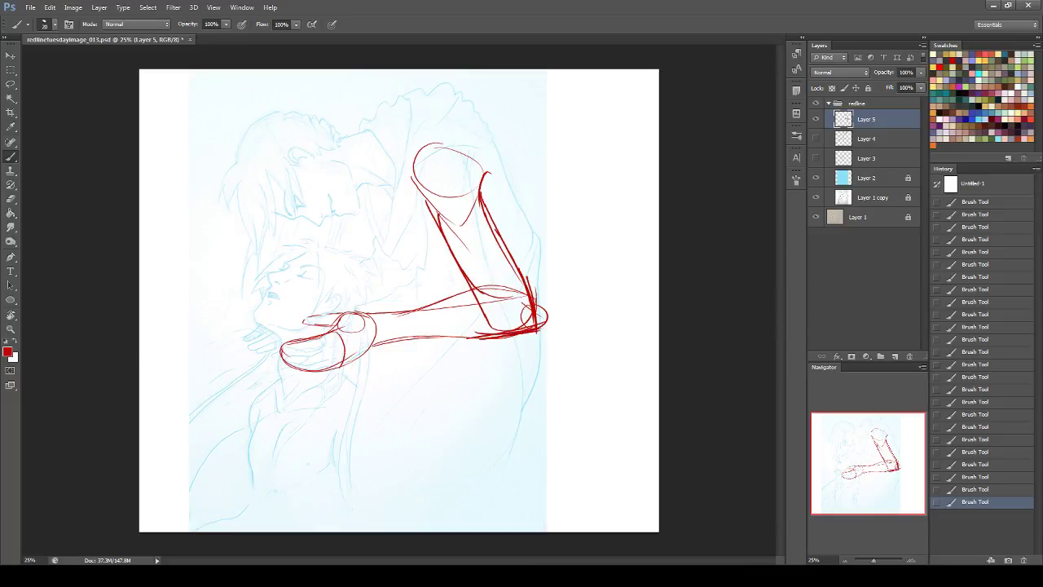
mouse_move(447, 147)
left_mouse_down()
mouse_move(418, 189)
mouse_move(468, 283)
left_mouse_up()
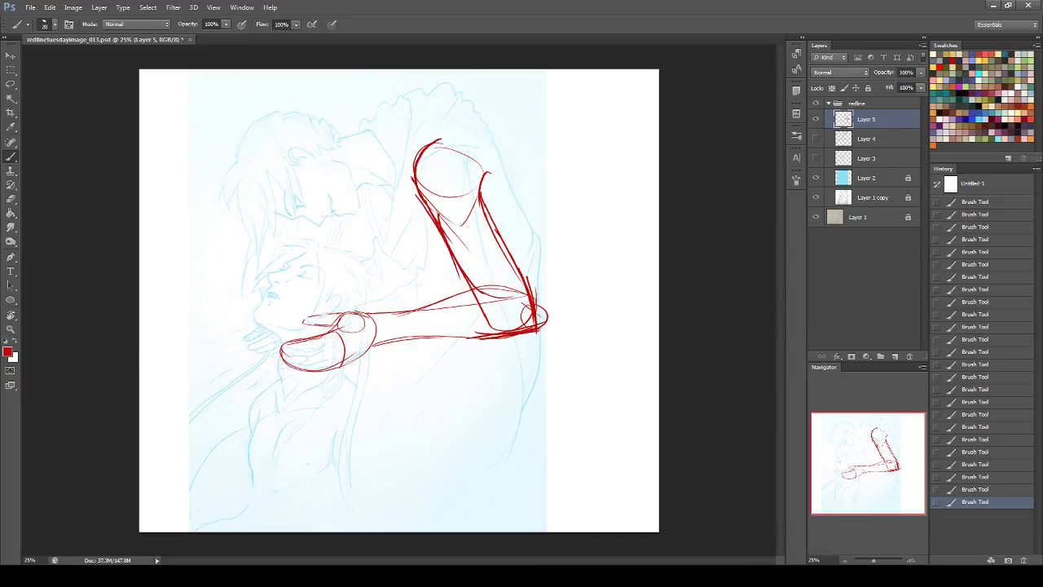
- Lasso the near arm without the hand and transform it so the elbow sits slightly lower and closer to the wrist
left_click(11, 85)
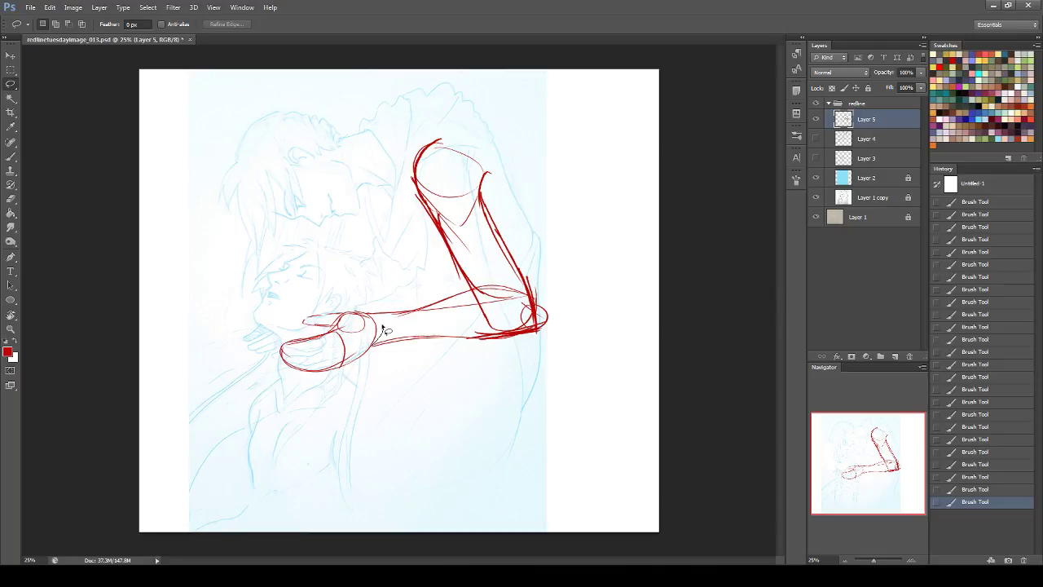
mouse_move(366, 304)
left_mouse_down()
mouse_move(372, 175)
mouse_move(559, 274)
mouse_move(410, 366)
mouse_move(371, 346)
left_mouse_up()
key("ctrl+t")
left_click_drag(582, 382, 569, 389)
left_click_drag(364, 125, 368, 124)
key("Return")
key("ctrl+d")
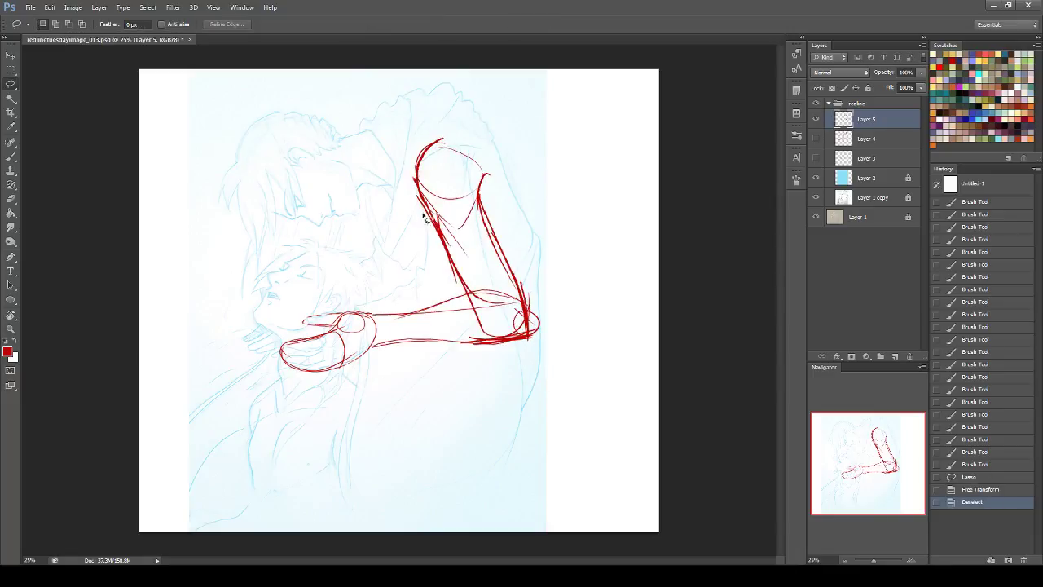
- Erase the elbow circle, the lower shoulder oval, and the overlapping construction lines inside the near arm
key("b")
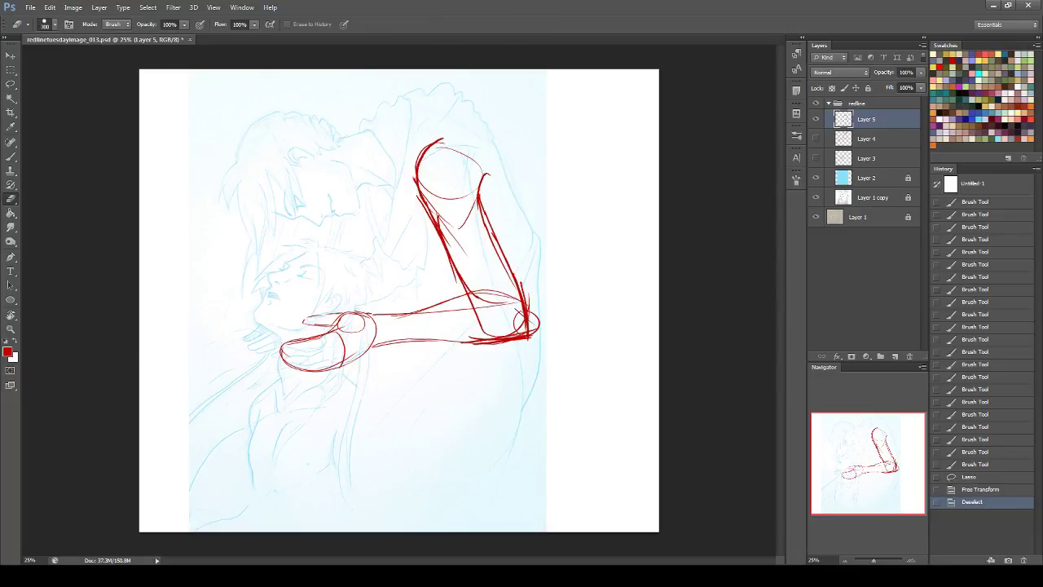
mouse_move(483, 304)
left_mouse_down()
mouse_move(453, 313)
mouse_move(493, 308)
left_mouse_up()
mouse_move(494, 310)
left_mouse_down()
mouse_move(530, 284)
mouse_move(536, 330)
left_mouse_up()
left_click_drag(424, 169, 444, 199)
left_click_drag(466, 253, 425, 197)
mouse_move(464, 298)
left_mouse_down()
mouse_move(476, 300)
mouse_move(471, 293)
left_mouse_up()
key("ctrl+z")
left_click_drag(469, 294, 482, 293)
- Redraw the near elbow's outer contour and reinforce the forearm's upper and lower edges, checking the arm against Layer 4
key("b")
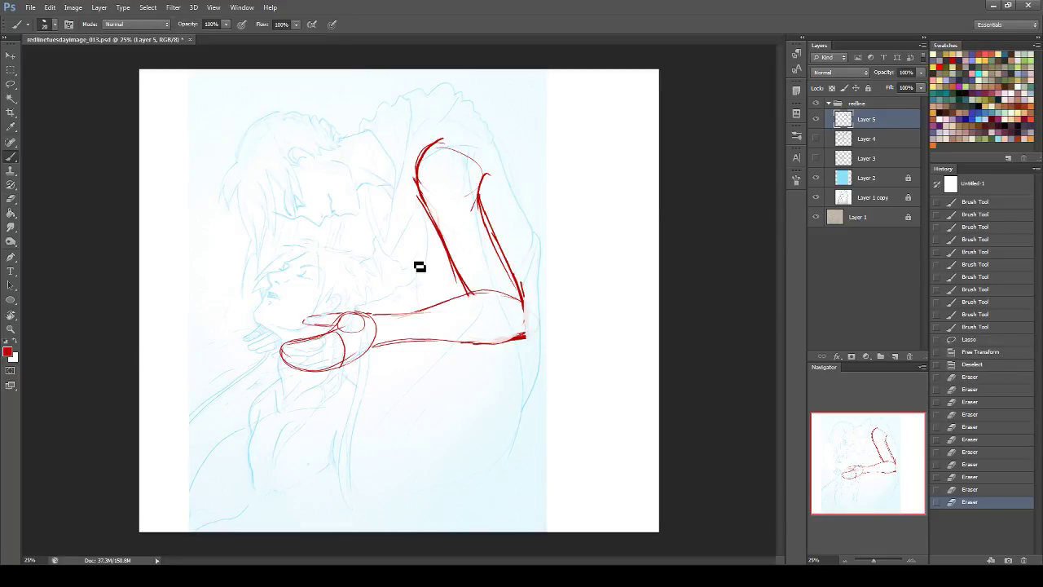
mouse_move(523, 285)
left_mouse_down()
mouse_move(527, 339)
mouse_move(525, 313)
left_mouse_up()
key("ctrl+z")
left_click_drag(373, 344, 459, 340)
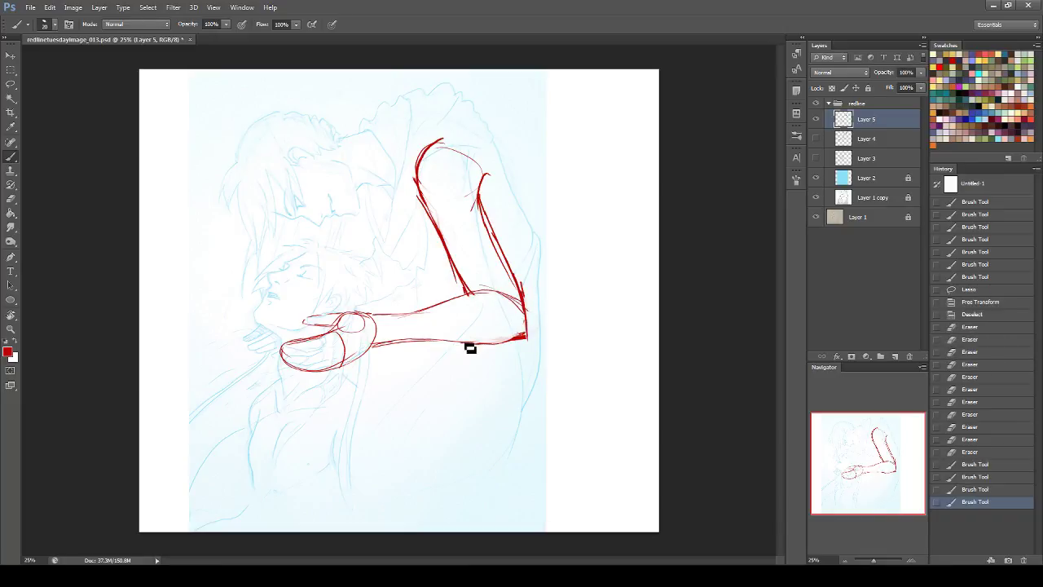
left_click(818, 140)
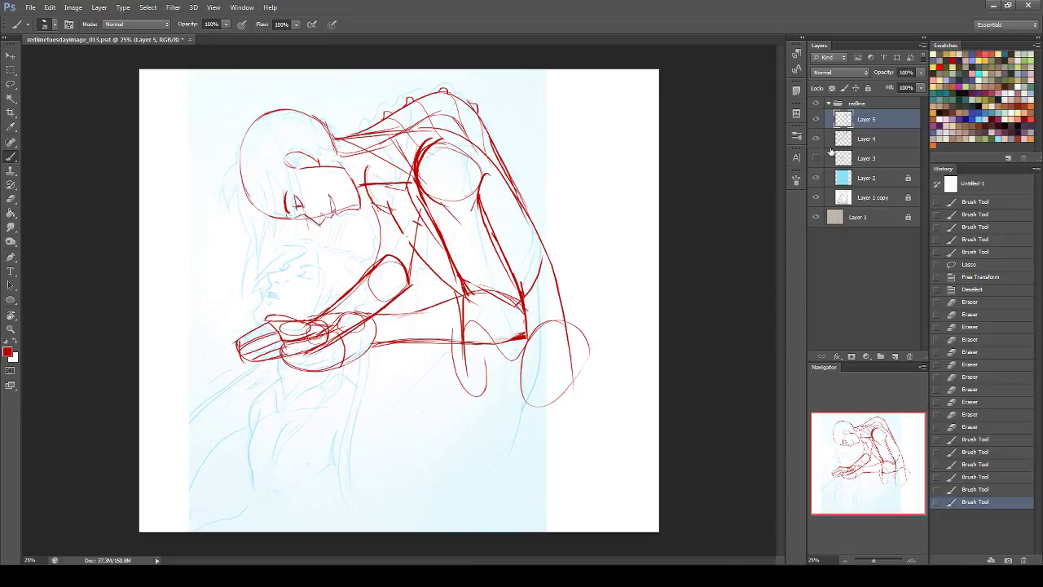
left_click(815, 139)
left_click_drag(372, 325, 492, 295)
left_click_drag(389, 343, 515, 335)
left_click_drag(432, 349, 528, 342)
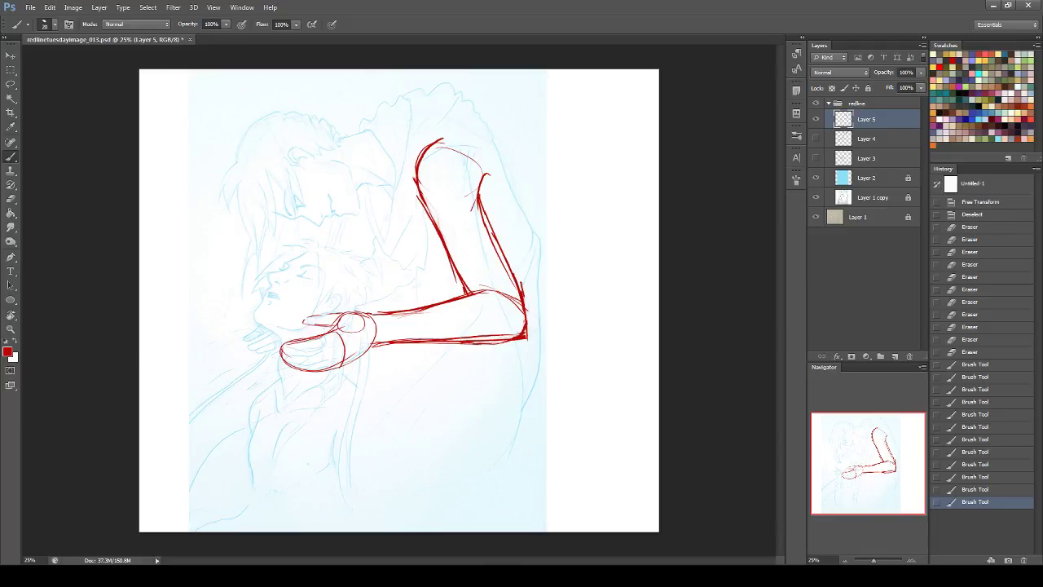
- Erase the doubled line beneath the near forearm and redraw its lower edge cleanly from the wrist toward the elbow
left_click(11, 199)
left_click_drag(414, 349, 512, 347)
mouse_move(448, 351)
left_mouse_down()
mouse_move(524, 347)
mouse_move(502, 349)
left_mouse_up()
left_click(10, 157)
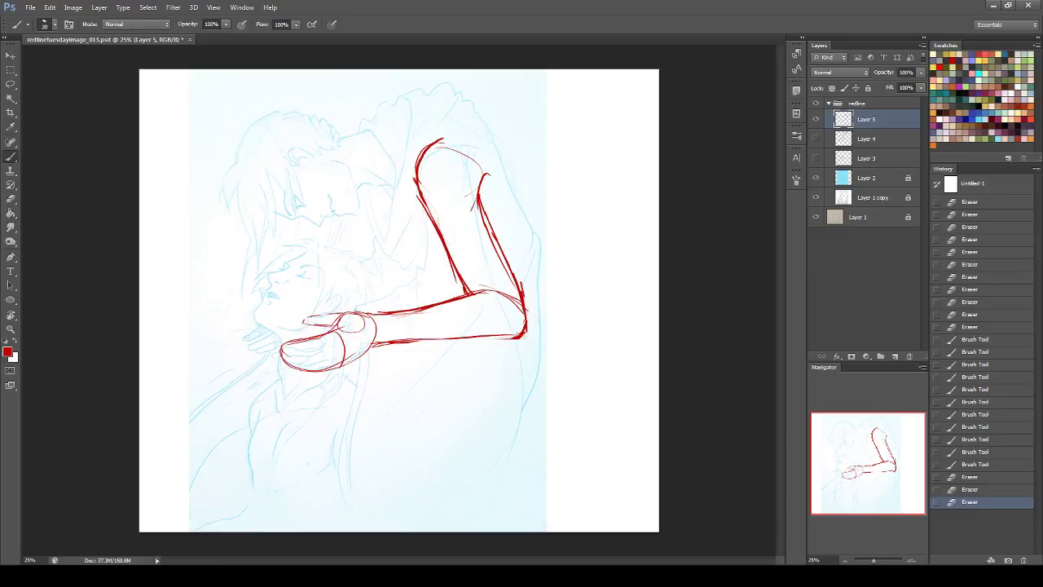
mouse_move(374, 349)
left_mouse_down()
mouse_move(511, 339)
mouse_move(479, 337)
left_mouse_up()
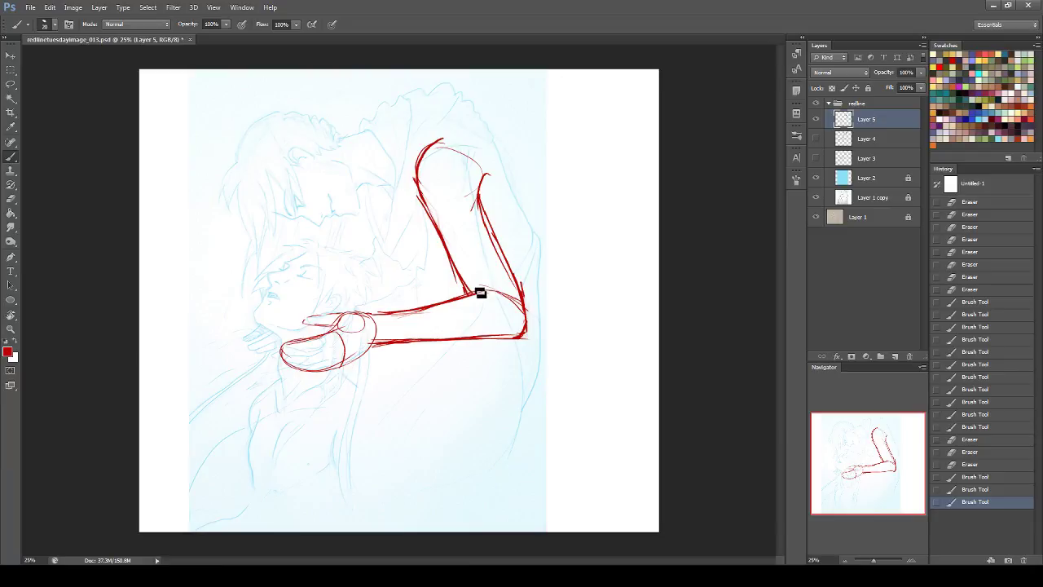
- Reinforce the near upper arm's front edge and erase the stray lines along its back edge and inside the forearm
left_click_drag(436, 226, 467, 287)
left_click_drag(445, 237, 474, 296)
key("ctrl+z")
mouse_move(435, 221)
left_mouse_down()
mouse_move(472, 291)
mouse_move(426, 245)
mouse_move(453, 263)
left_mouse_up()
left_click(11, 198)
key("ctrl+z")
mouse_move(497, 214)
left_mouse_down()
mouse_move(530, 291)
mouse_move(510, 328)
left_mouse_up()
mouse_move(383, 321)
left_mouse_down()
mouse_move(461, 310)
mouse_move(480, 329)
left_mouse_up()
- Show Layer 4 and erase its far-hand, hip and torso lines that overlap the near arm, hand and shoulder
left_click(816, 139)
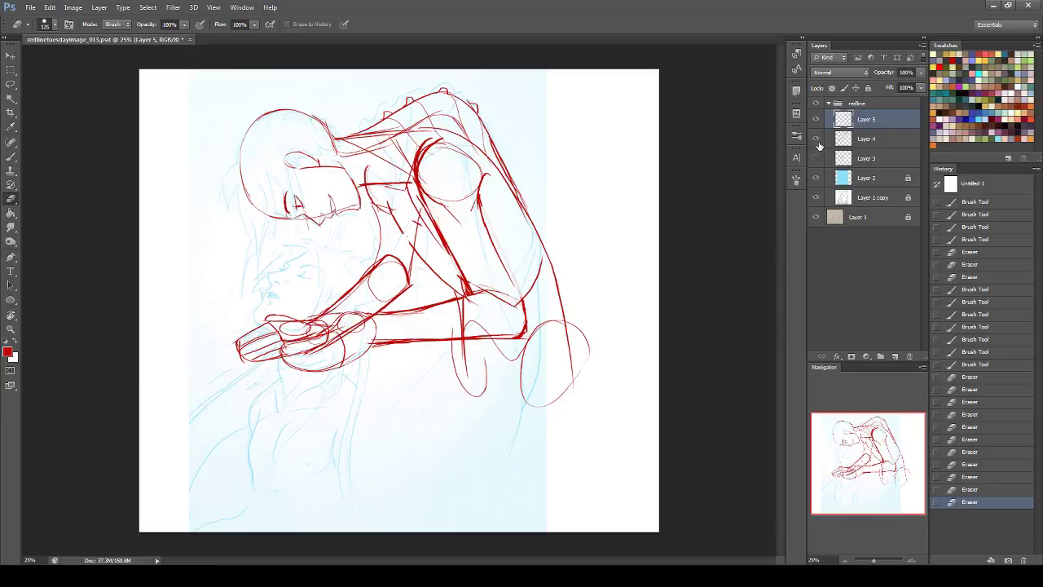
left_click(816, 139)
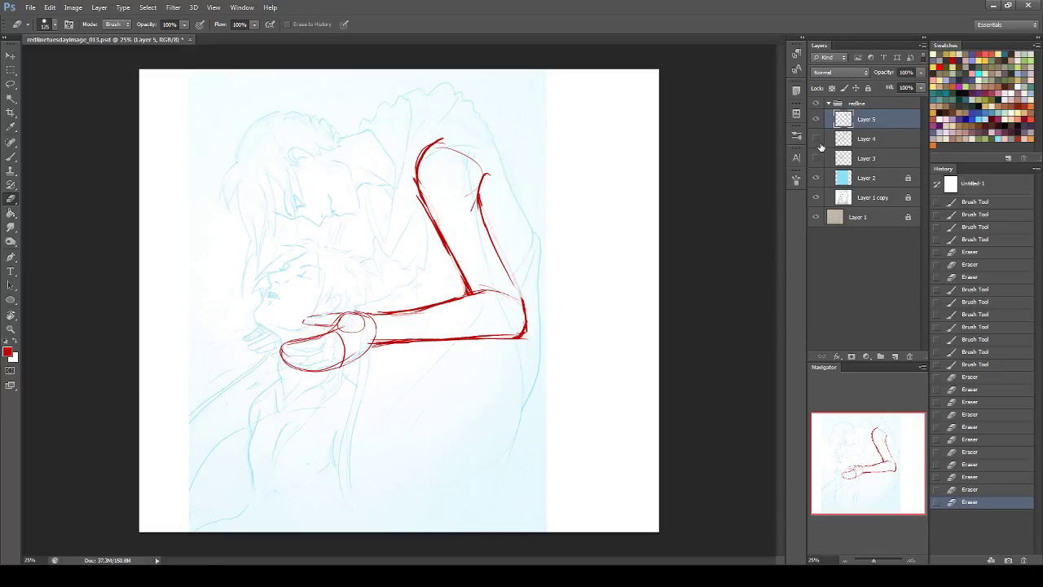
left_click(816, 140)
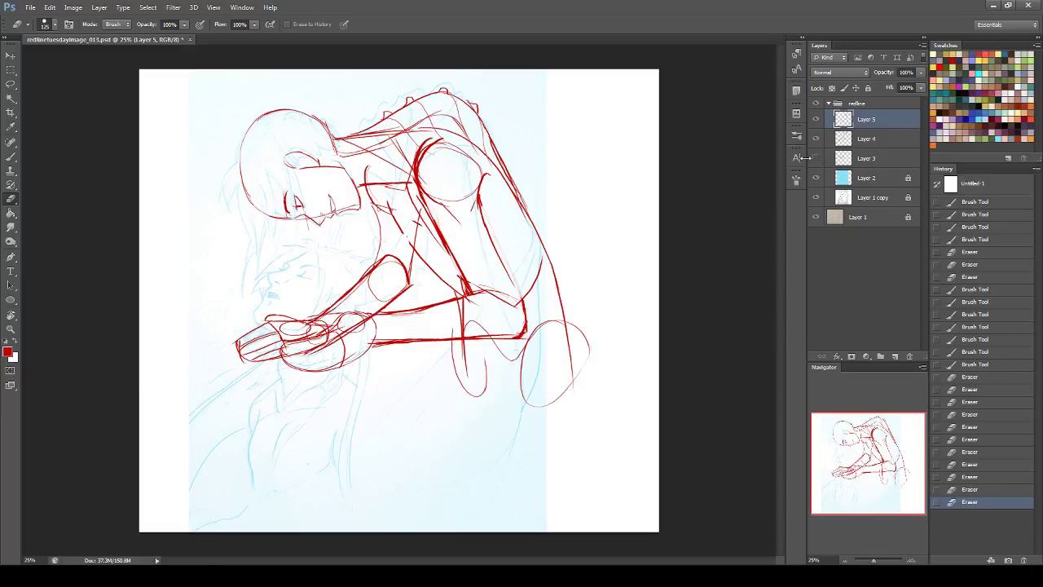
left_click(878, 140)
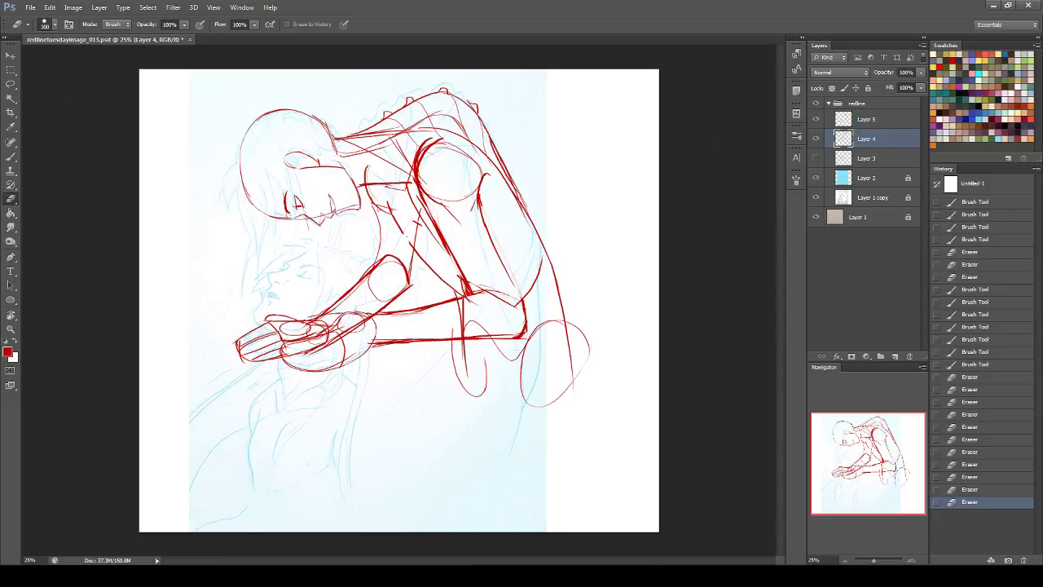
left_click_drag(334, 339, 298, 328)
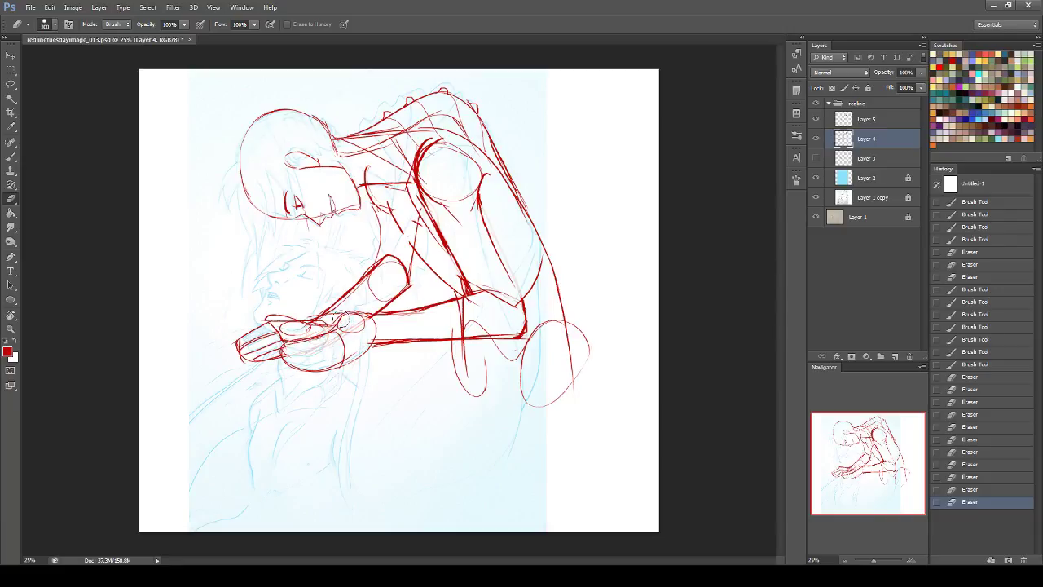
mouse_move(338, 320)
left_mouse_down()
mouse_move(302, 312)
mouse_move(334, 324)
left_mouse_up()
left_click_drag(334, 317, 330, 322)
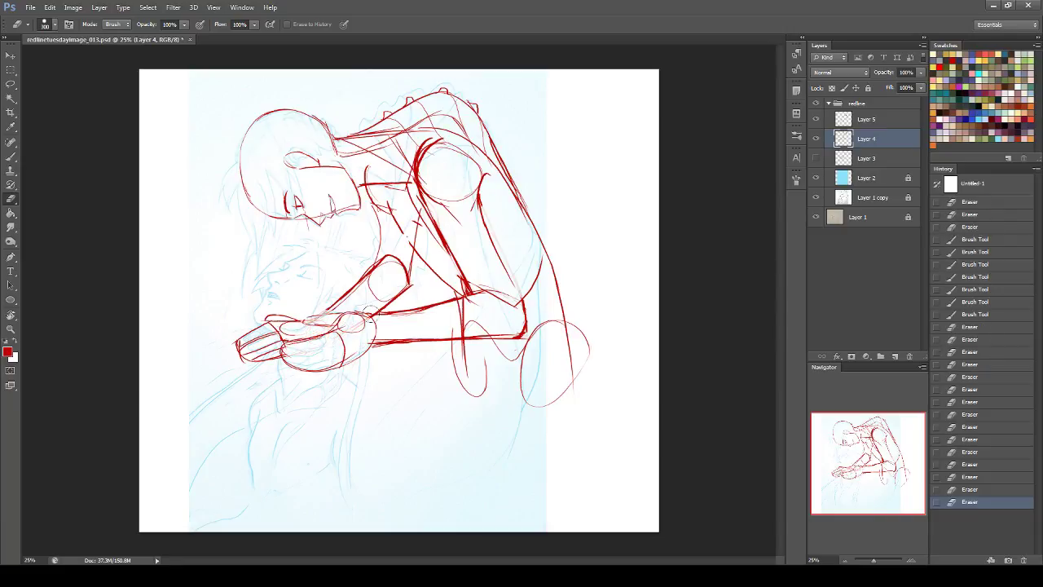
left_click_drag(460, 310, 493, 293)
left_click_drag(476, 257, 447, 198)
left_click_drag(447, 198, 428, 163)
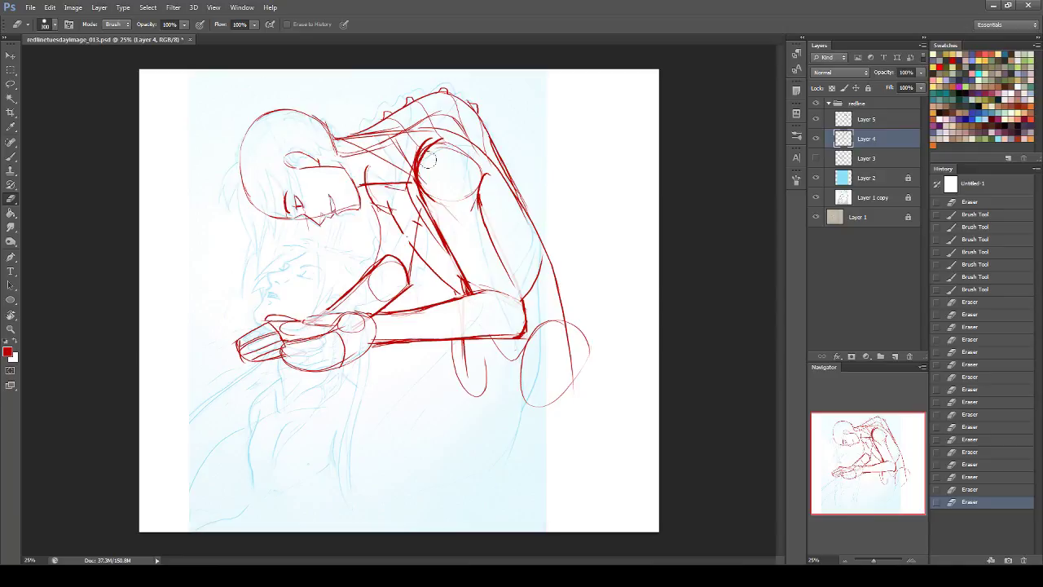
left_click_drag(431, 147, 442, 189)
- Merge Layer 5 with Layer 4 and save the document
left_click(865, 120, "ctrl")
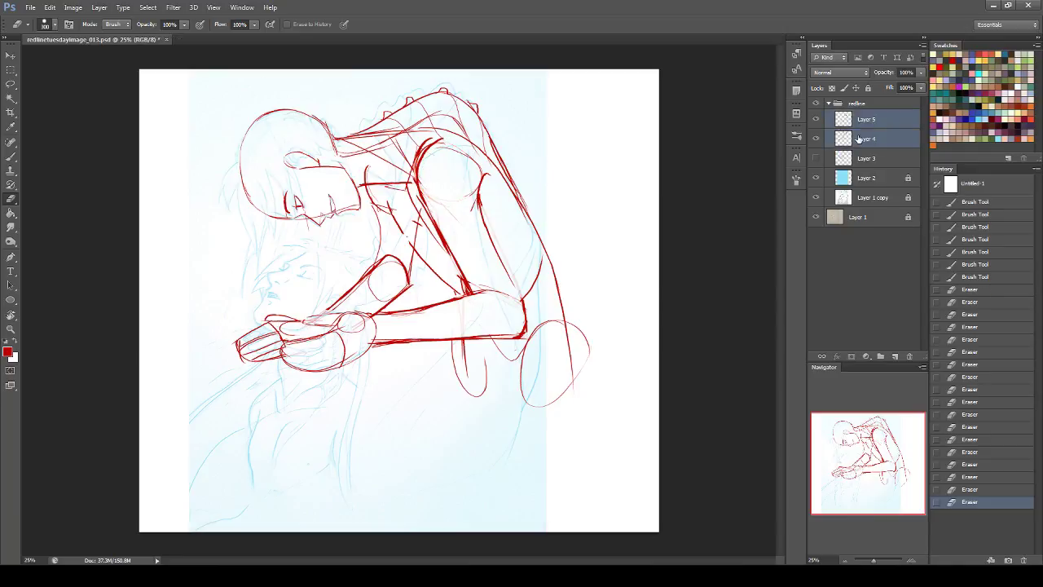
key("ctrl+e")
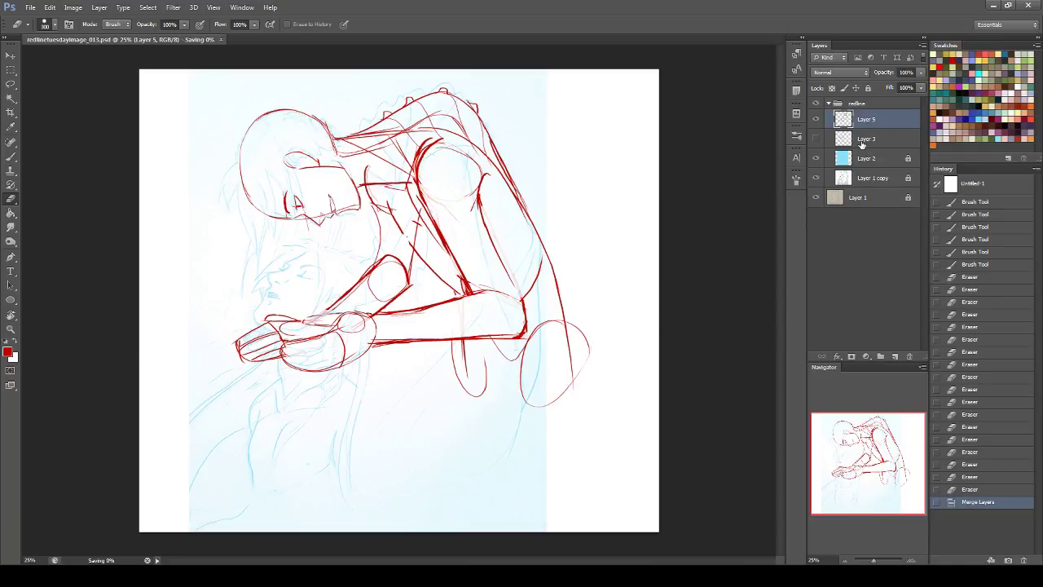
key("r")
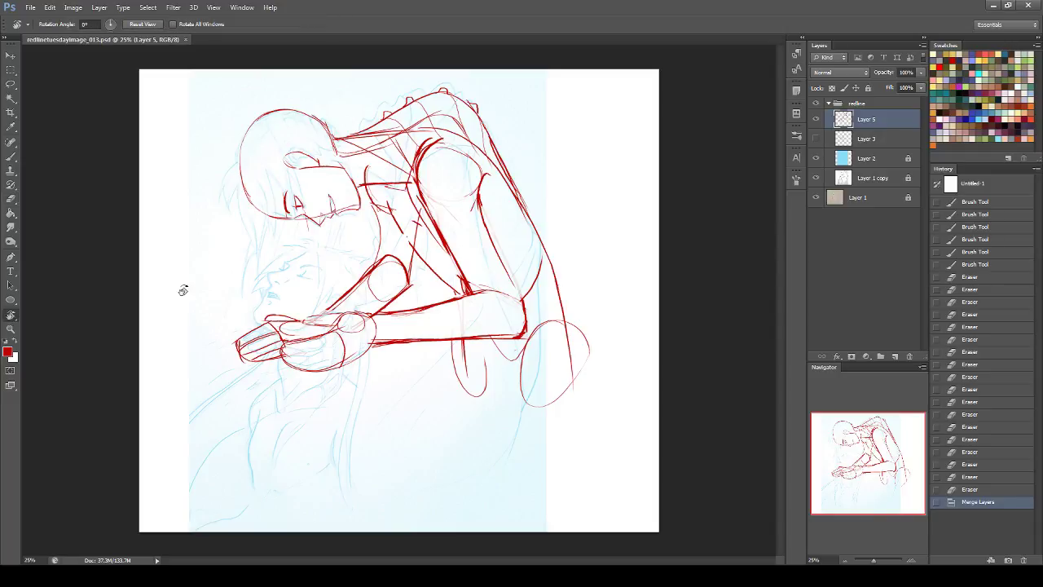
- Add a new layer above Layer 5 and paint a bright orange-red fill over both hands
left_click(821, 560)
type("100")
key("Return")
left_click_drag(884, 454, 866, 462)
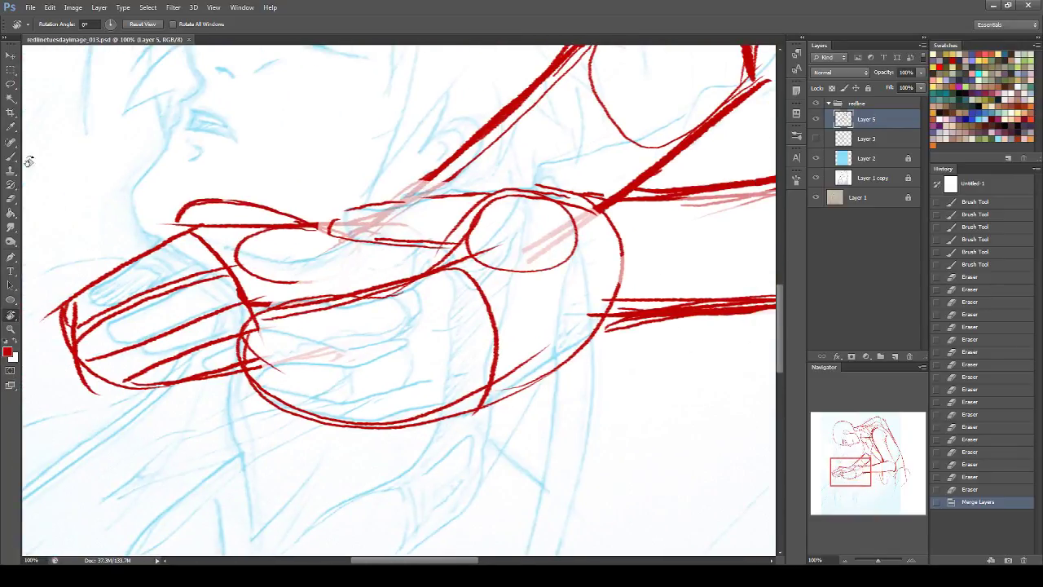
left_click(11, 212)
left_click(12, 155)
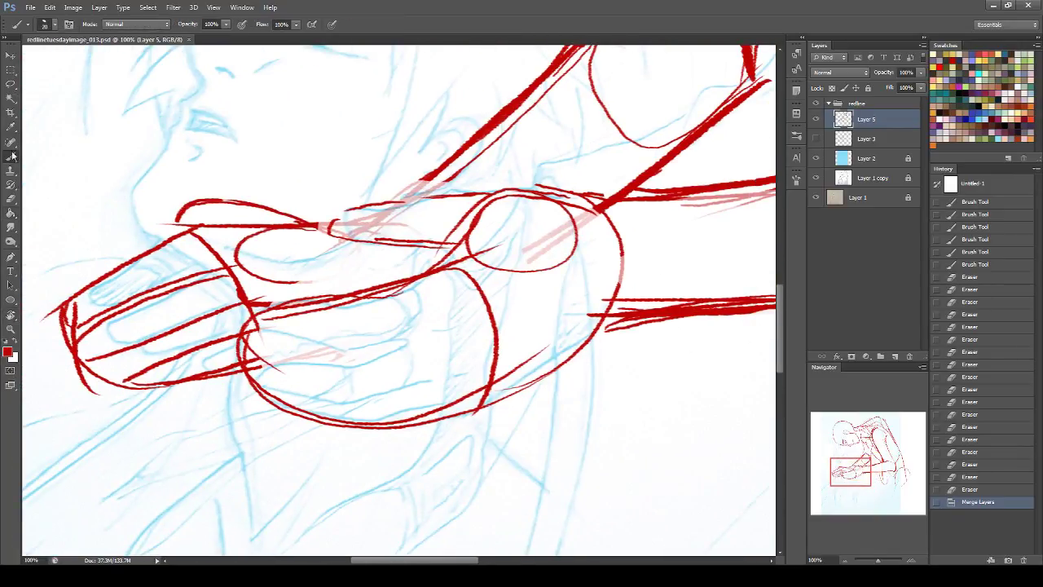
left_click(895, 357)
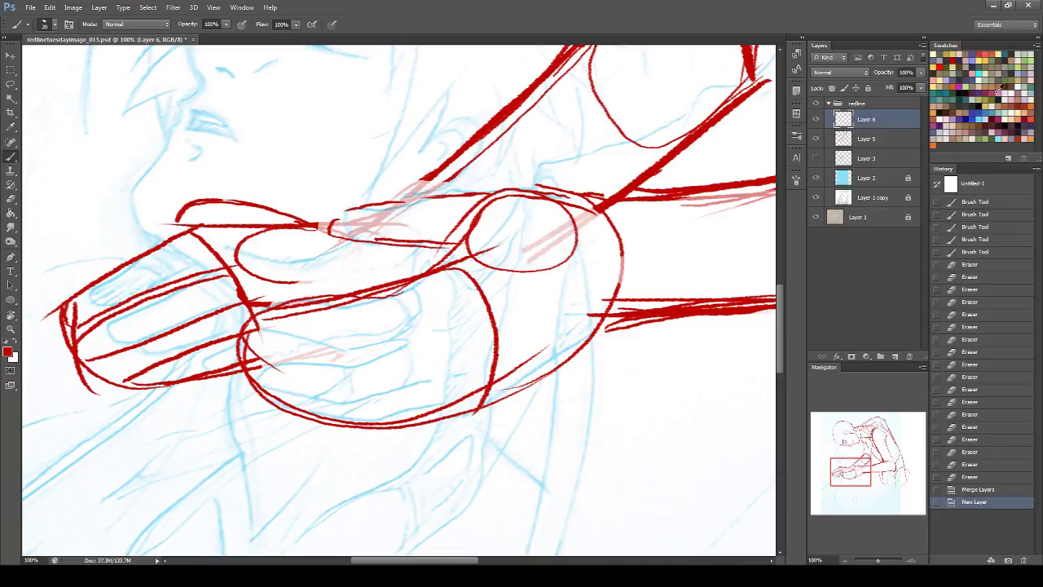
left_click(1030, 117)
mouse_move(60, 246)
left_mouse_down()
mouse_move(324, 116)
mouse_move(647, 419)
mouse_move(63, 424)
mouse_move(68, 220)
mouse_move(58, 243)
left_mouse_up()
left_click(10, 212)
left_click(305, 284)
left_click(372, 301)
- Clip Layer 6 to Layer 5 and set its blend mode to Screen
right_click(877, 117)
left_click(904, 248)
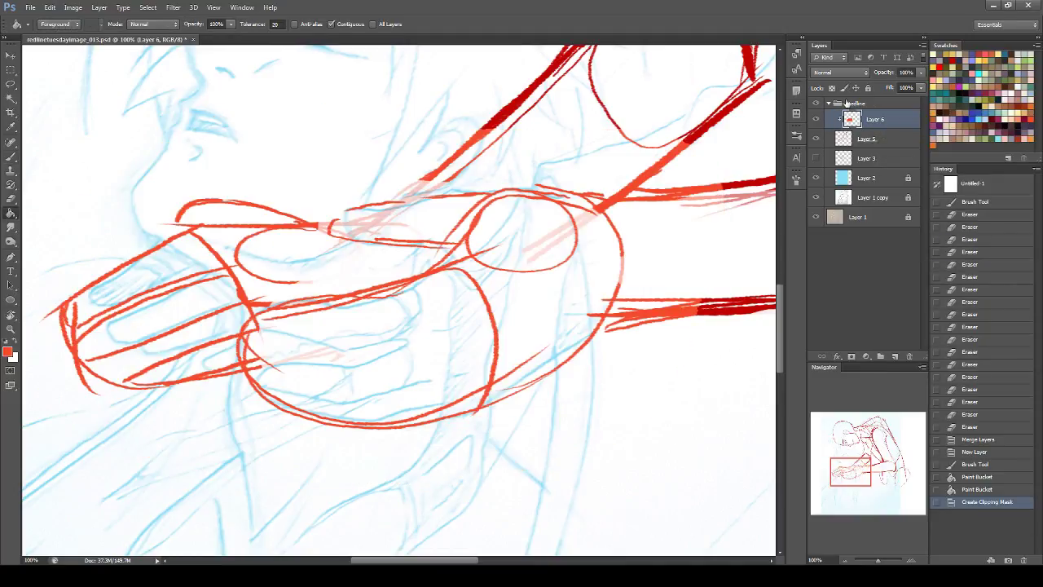
left_click(843, 75)
left_click(837, 180)
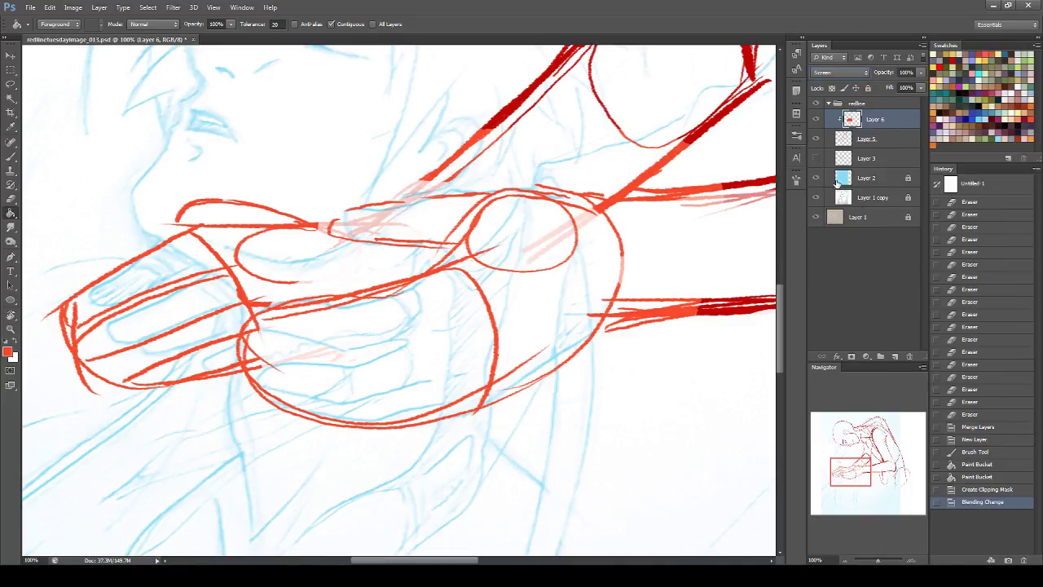
- Raise Layer 6's lightness to +62 and set Layer 5's blend mode to Multiply
key("ctrl+u")
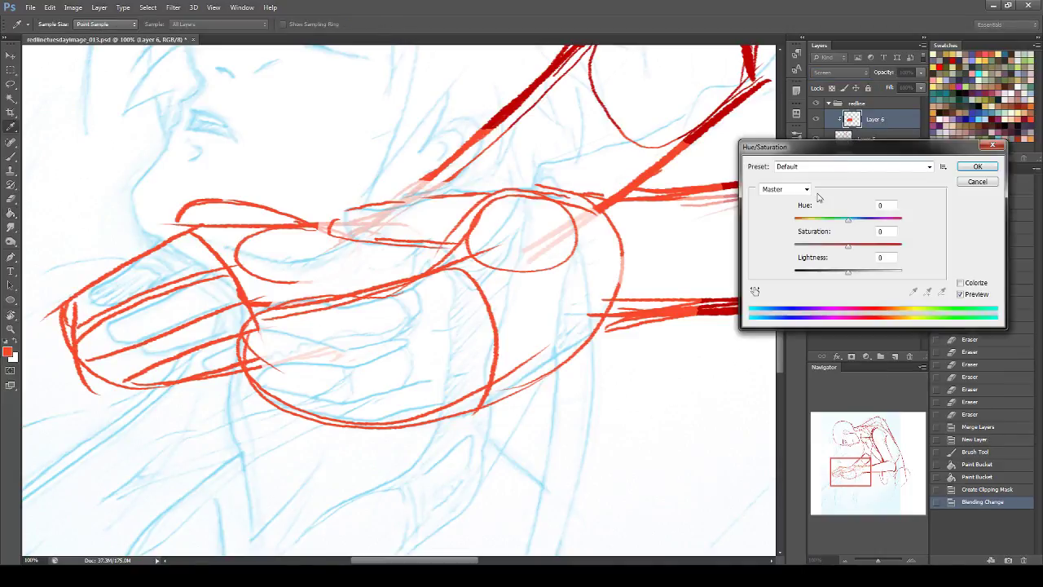
left_click_drag(847, 277, 881, 277)
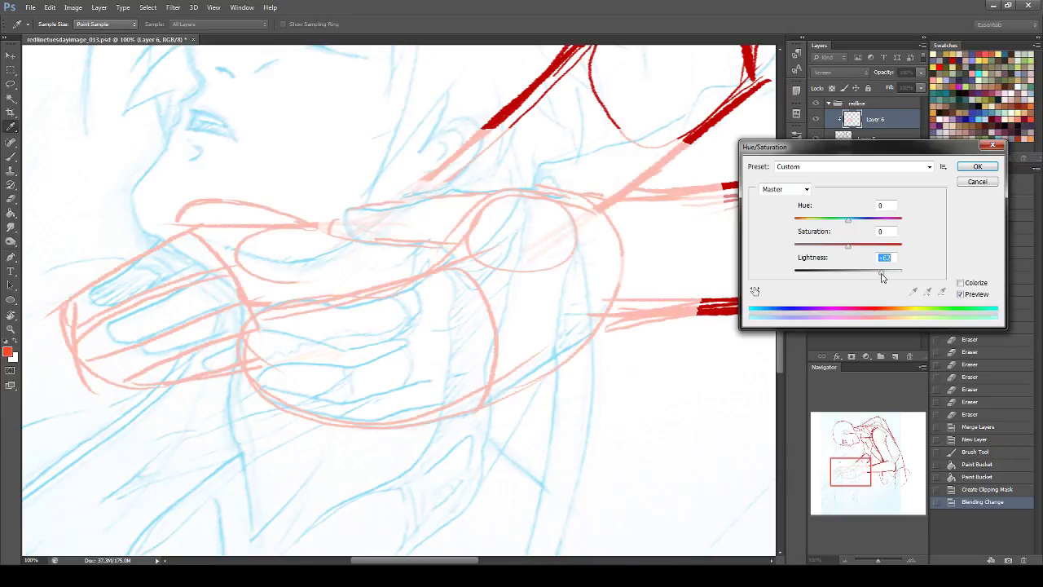
left_click(977, 167)
left_click(866, 138)
left_click(840, 72)
left_click(830, 122)
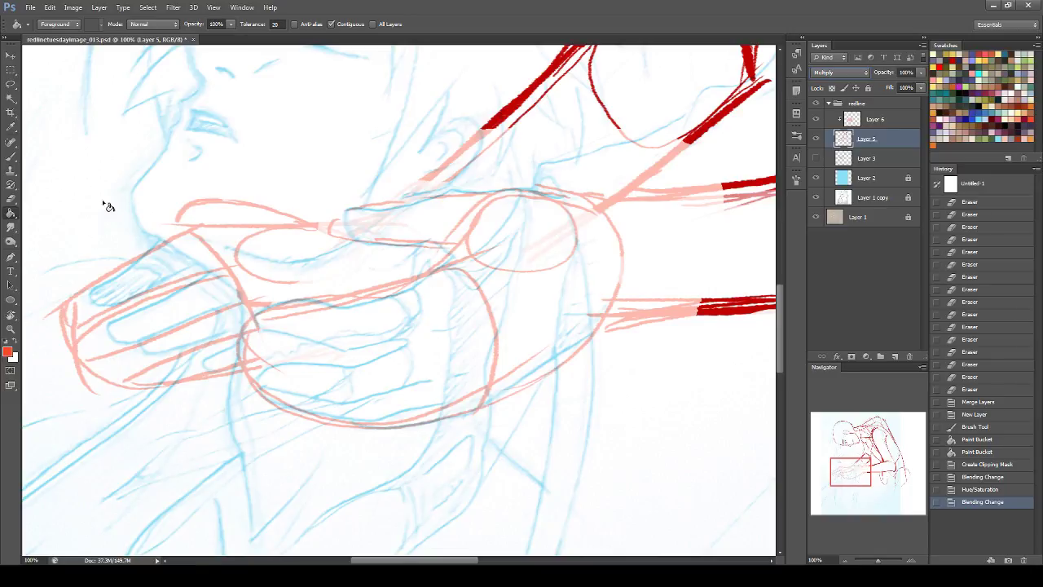
- Lock Layers 5 and 6 and add a new layer above them for drawing in dark red
left_click(10, 157)
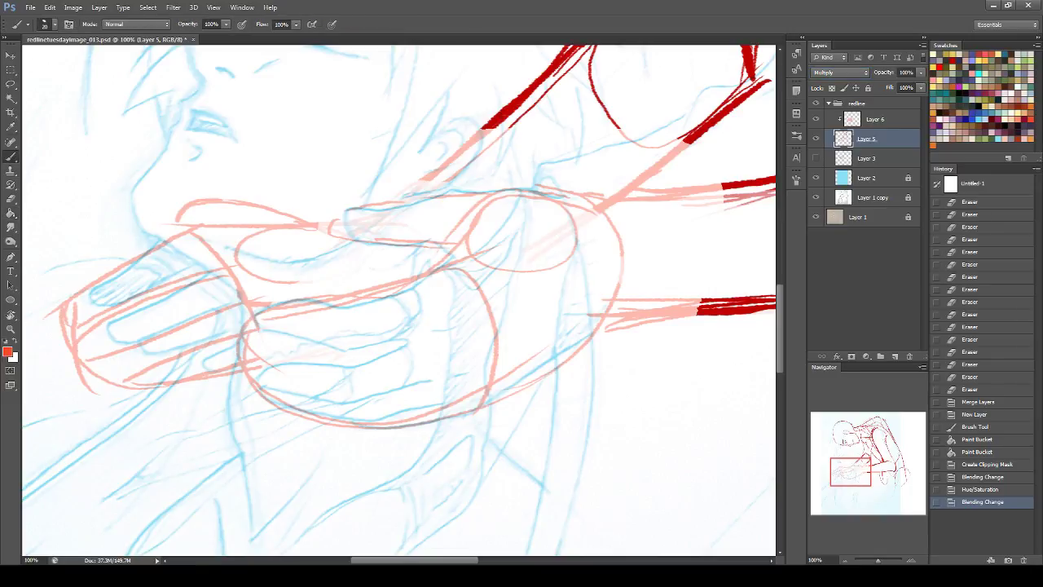
left_click(896, 120, "shift")
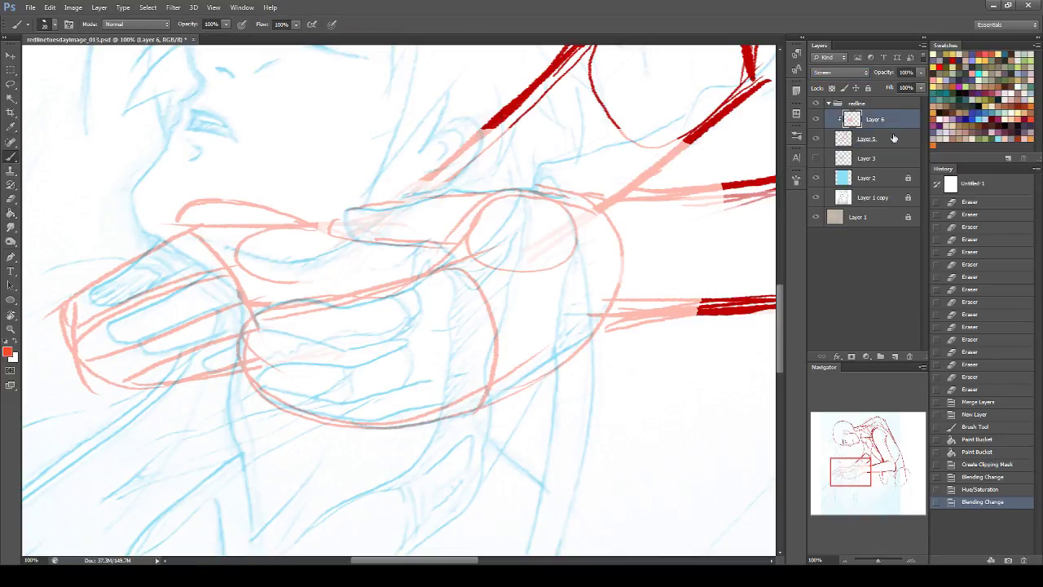
left_click(868, 88)
left_click(895, 356)
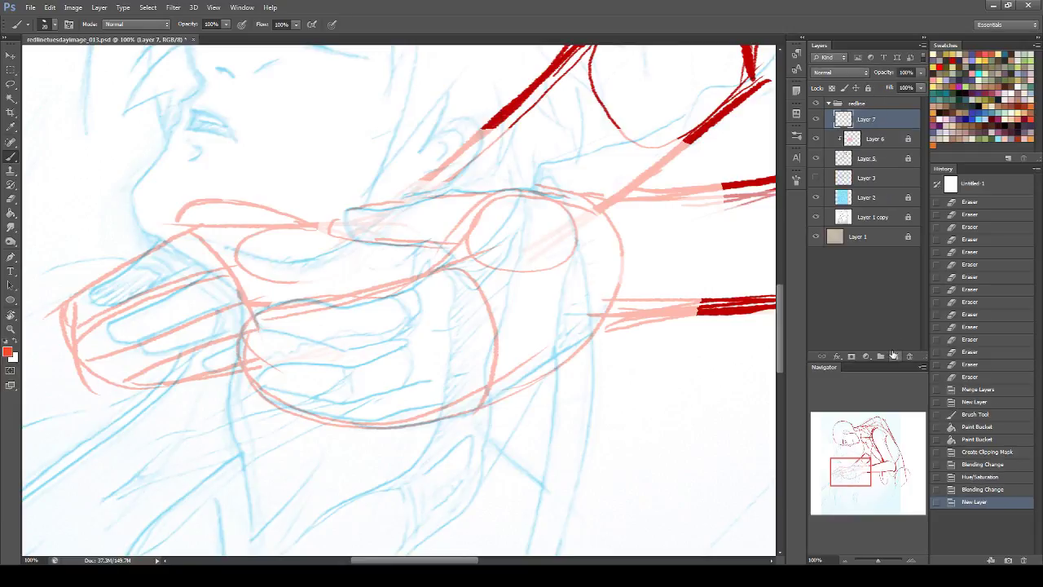
left_click(958, 59)
left_click_drag(253, 323, 469, 277)
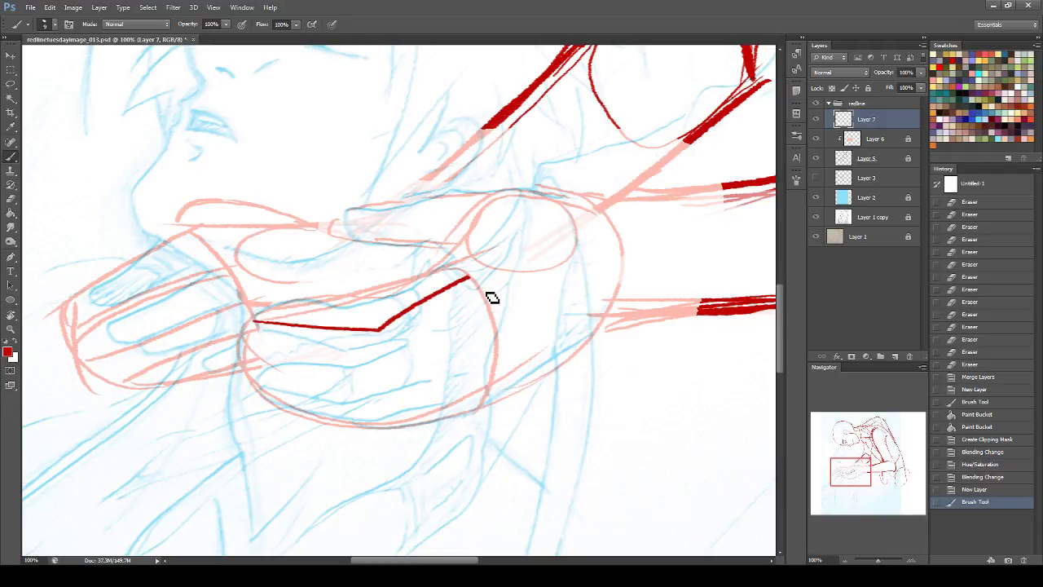
key("ctrl+z")
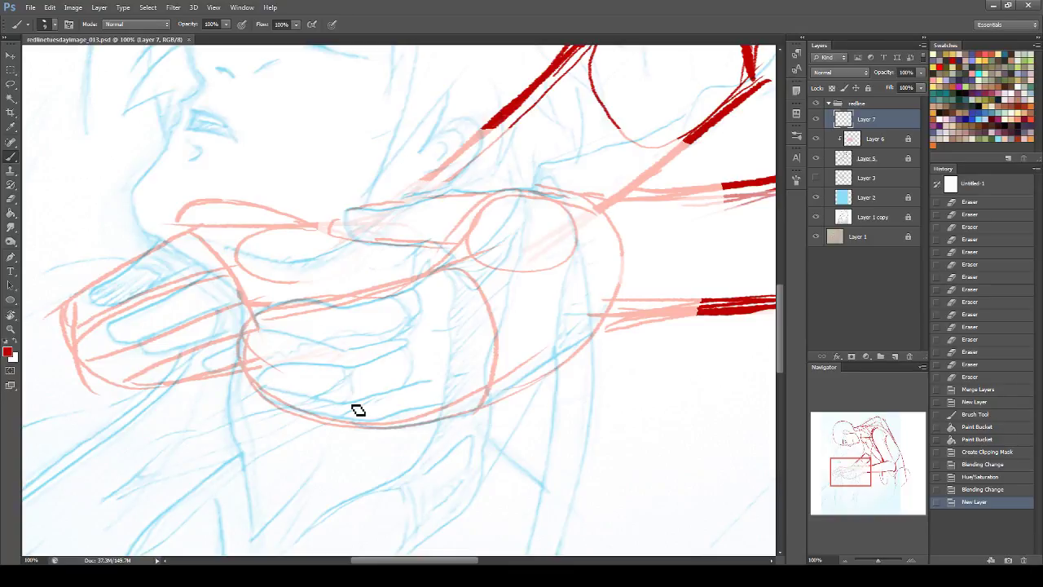
left_click_drag(252, 386, 364, 412)
key("ctrl+z")
left_click_drag(295, 375, 352, 382)
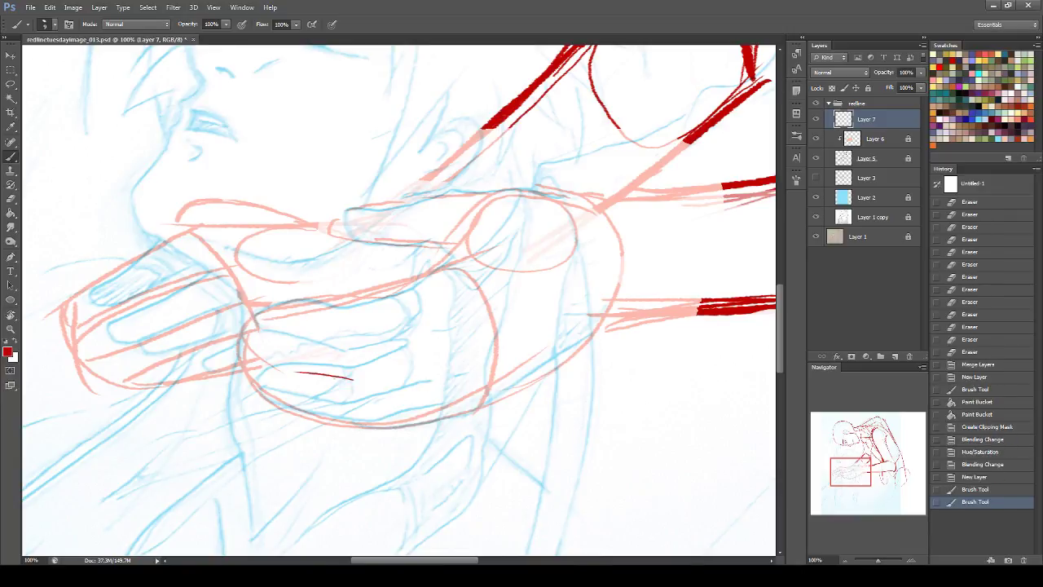
left_click_drag(249, 385, 298, 396)
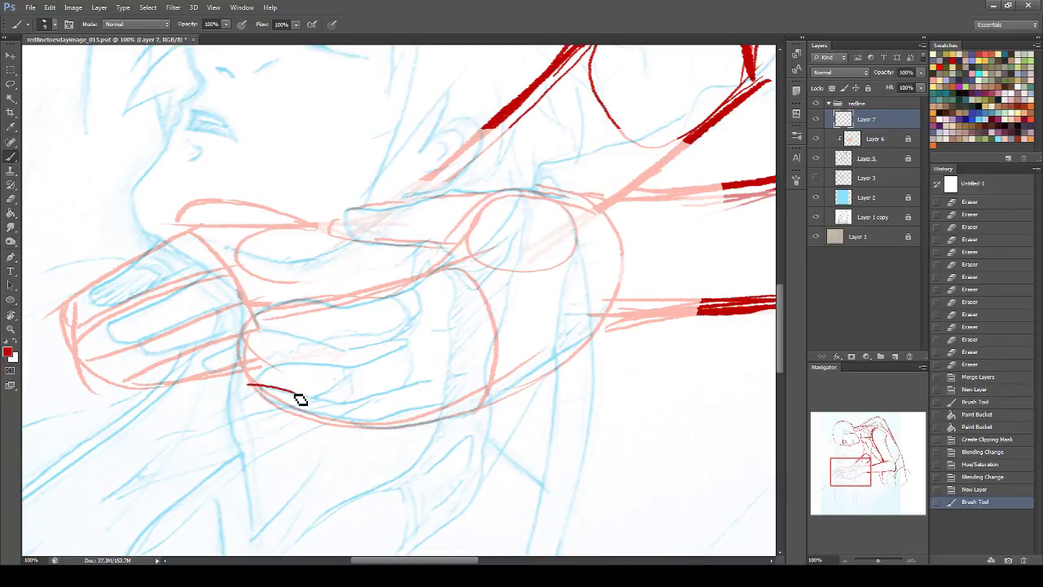
key("ctrl+z")
left_click_drag(227, 391, 240, 412)
key("ctrl+z")
mouse_move(426, 291)
left_mouse_down()
mouse_move(369, 323)
mouse_move(308, 302)
mouse_move(331, 263)
left_mouse_up()
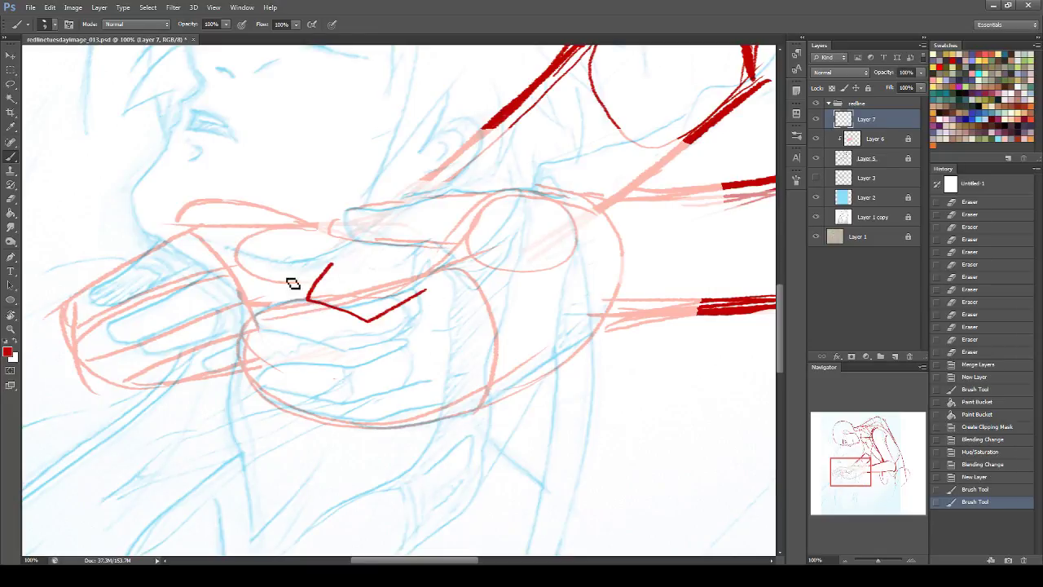
key("ctrl+z")
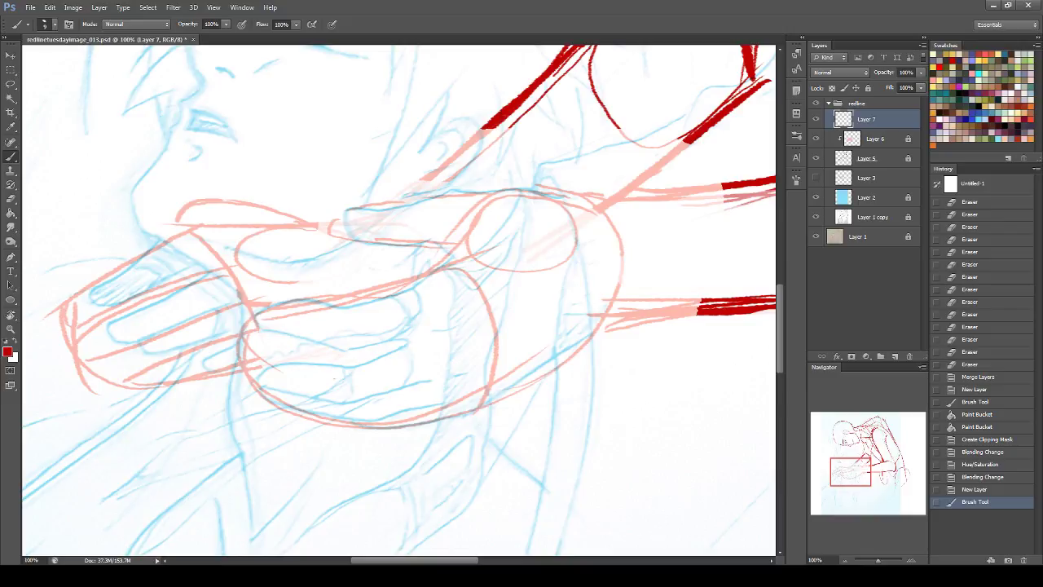
left_click_drag(261, 316, 461, 307)
key("ctrl+z")
left_click_drag(364, 293, 354, 362)
key("ctrl+z")
left_click_drag(446, 300, 311, 345)
mouse_move(258, 318)
left_mouse_down()
mouse_move(247, 305)
mouse_move(268, 333)
mouse_move(314, 336)
left_mouse_up()
key("ctrl+z")
key("ctrl+z")
left_click_drag(232, 300, 308, 334)
key("ctrl+z")
left_click_drag(225, 286, 266, 309)
key("ctrl+z")
- Draw the near wrist's upper edge and the curve running down from the thumb base toward the palm
left_click_drag(487, 189, 607, 196)
key("ctrl+z")
left_click_drag(491, 189, 607, 196)
mouse_move(482, 191)
left_mouse_down()
mouse_move(429, 274)
mouse_move(470, 284)
mouse_move(472, 309)
left_mouse_up()
key("ctrl+z")
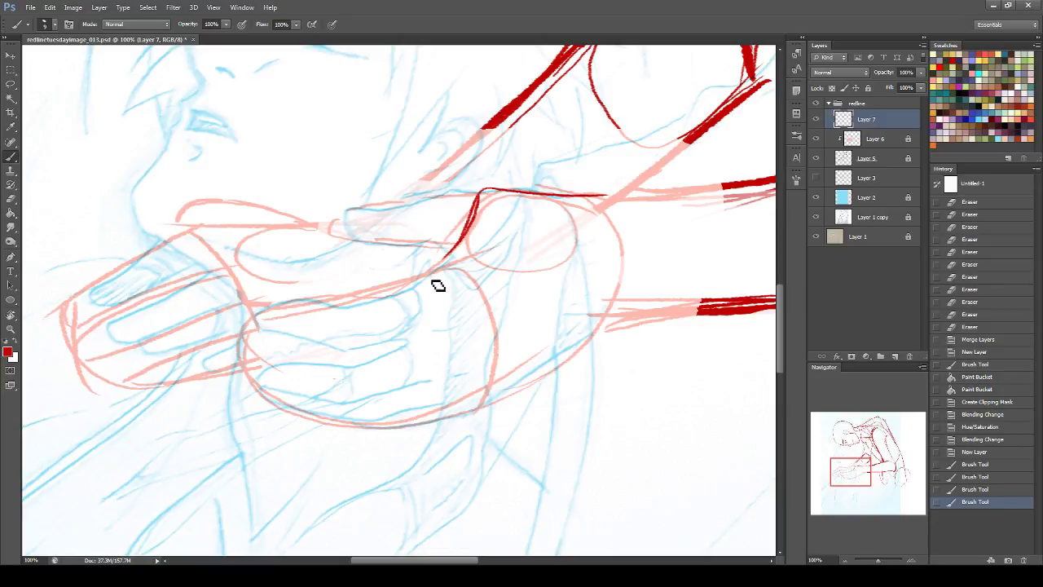
- Outline the long curved knuckle pad across the near palm at the base of the fingers
left_click_drag(426, 280, 442, 345)
key("ctrl+z")
left_click_drag(444, 265, 444, 349)
left_click_drag(428, 302, 444, 406)
key("ctrl+z")
left_click_drag(423, 274, 448, 414)
key("ctrl+z")
left_click_drag(433, 293, 453, 391)
left_click_drag(444, 350, 465, 419)
mouse_move(447, 264)
left_mouse_down()
mouse_move(501, 332)
mouse_move(489, 395)
left_mouse_up()
left_click_drag(498, 333, 476, 410)
key("ctrl+z")
- Draw the near palm's lower edge as a thick diagonal from the knuckle pad to the wrist
mouse_move(498, 330)
left_mouse_down()
mouse_move(477, 412)
mouse_move(599, 338)
left_mouse_up()
key("ctrl+z")
left_click_drag(495, 405, 607, 311)
left_click_drag(528, 376, 607, 317)
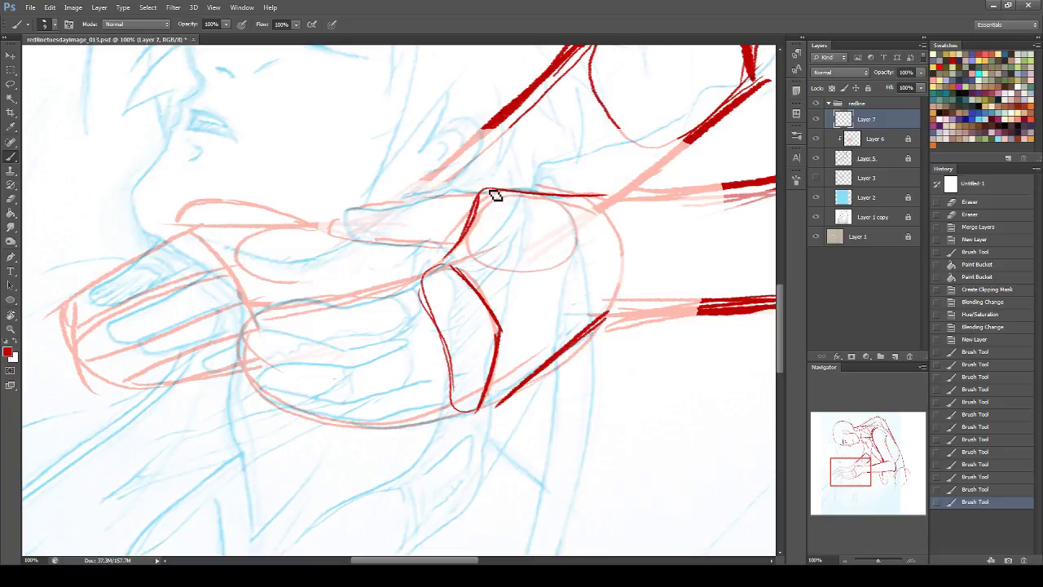
- Draw the near hand's thumb with its joint curve and the rounded muscle at its base
mouse_move(492, 190)
left_mouse_down()
mouse_move(431, 202)
mouse_move(432, 236)
mouse_move(456, 240)
left_mouse_up()
left_click_drag(433, 236, 461, 242)
left_click_drag(430, 202, 368, 206)
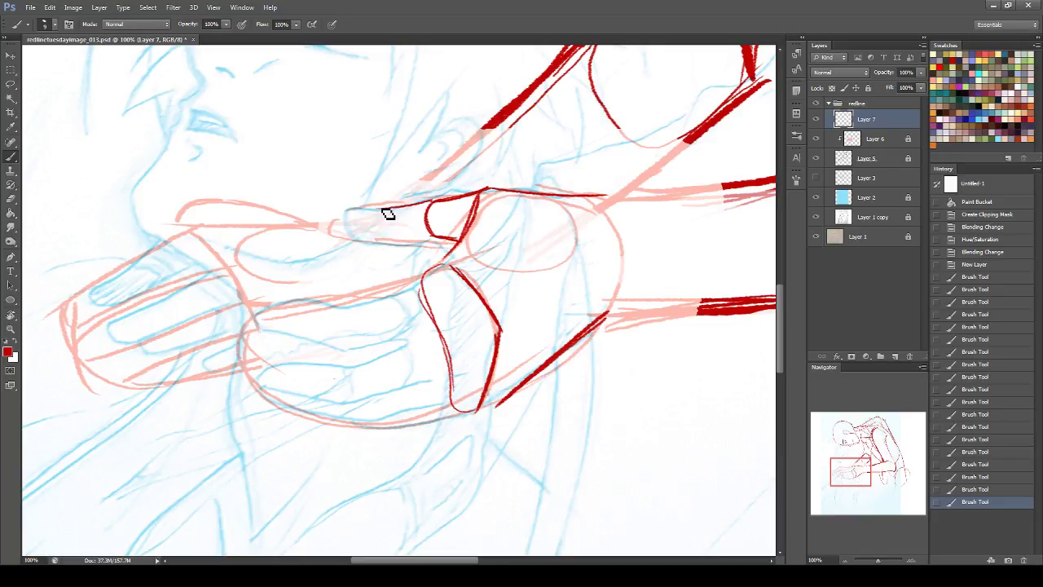
mouse_move(370, 207)
left_mouse_down()
mouse_move(410, 240)
mouse_move(387, 246)
mouse_move(441, 243)
mouse_move(378, 242)
mouse_move(425, 238)
left_mouse_up()
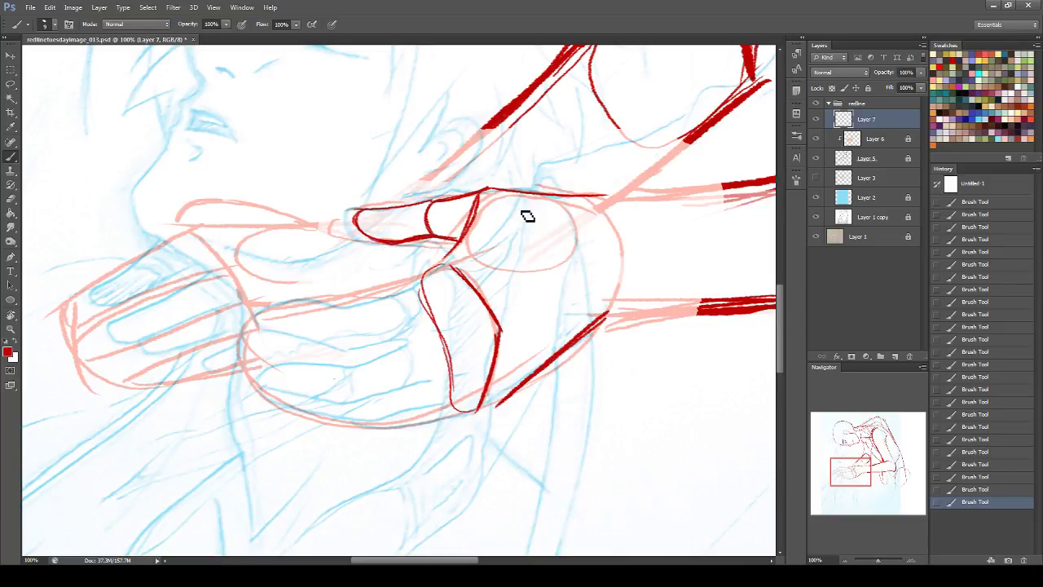
left_click_drag(489, 193, 534, 236)
- Rotate the thumb's tip segment slightly upward, shift it closer to the joint, and save the document
left_click(11, 84)
key("ctrl+s")
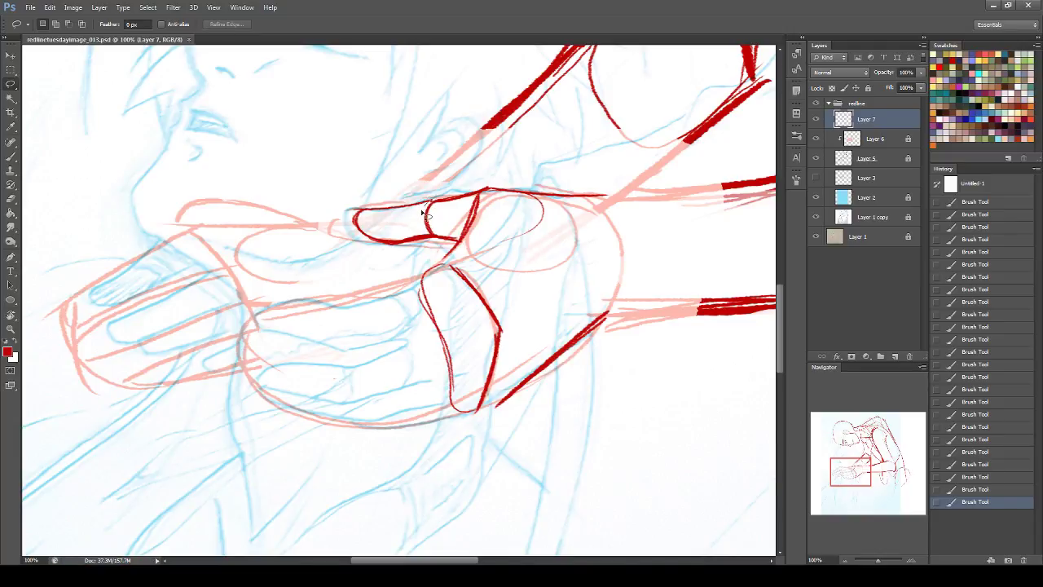
mouse_move(425, 224)
left_mouse_down()
mouse_move(406, 254)
mouse_move(332, 221)
mouse_move(366, 178)
mouse_move(436, 196)
left_mouse_up()
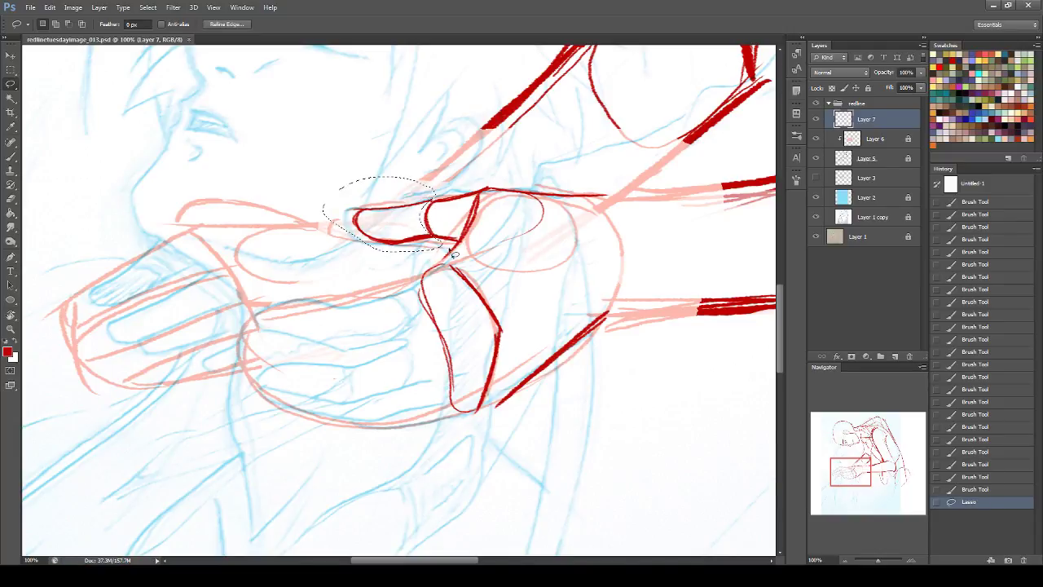
key("ctrl+t")
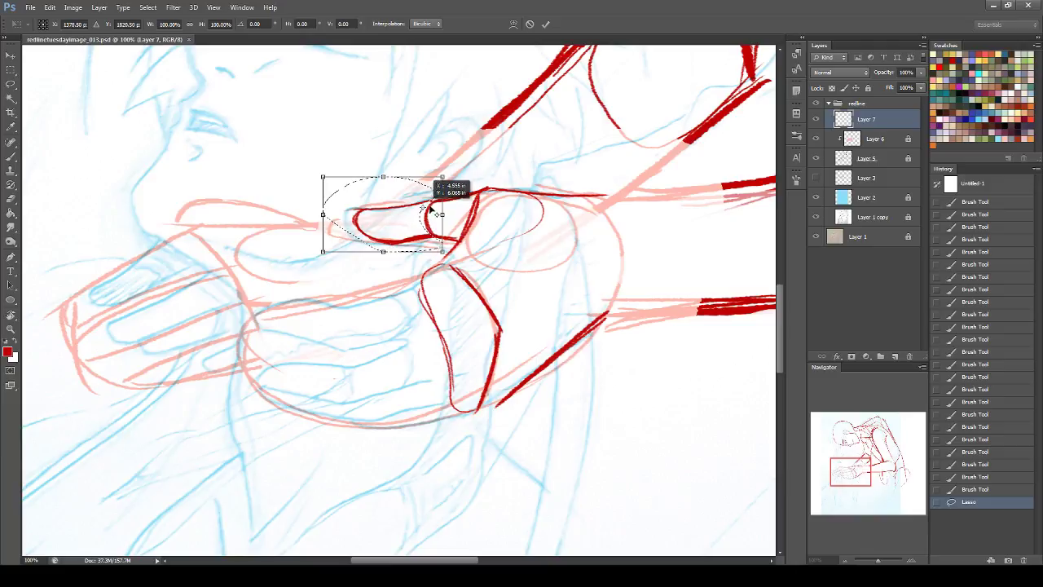
mouse_move(464, 110)
left_mouse_down()
mouse_move(491, 119)
mouse_move(488, 127)
left_mouse_up()
key("Return")
key("ctrl+d")
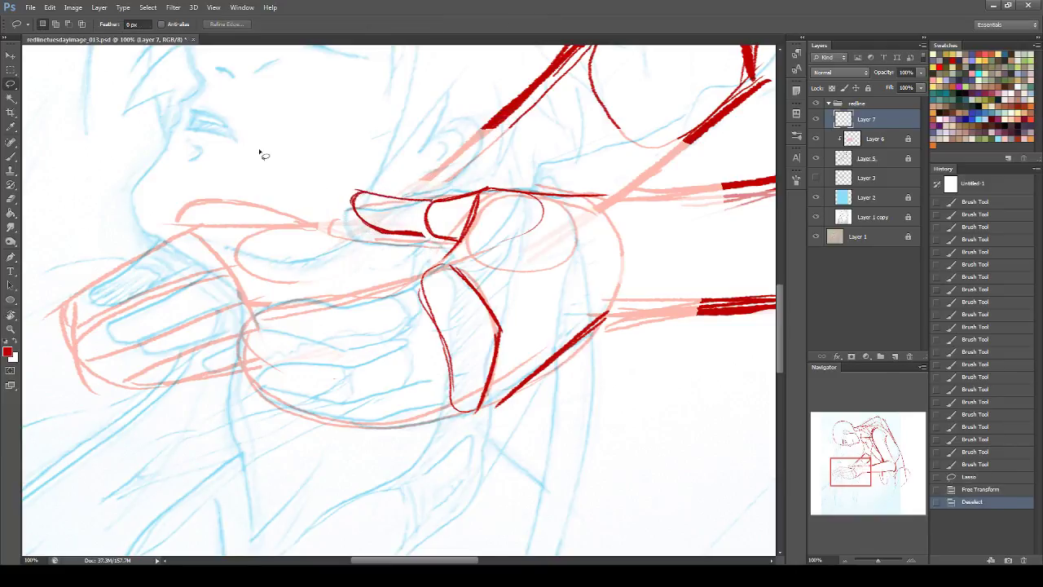
key("ctrl+z")
left_click_drag(436, 202, 440, 202)
key("ctrl+d")
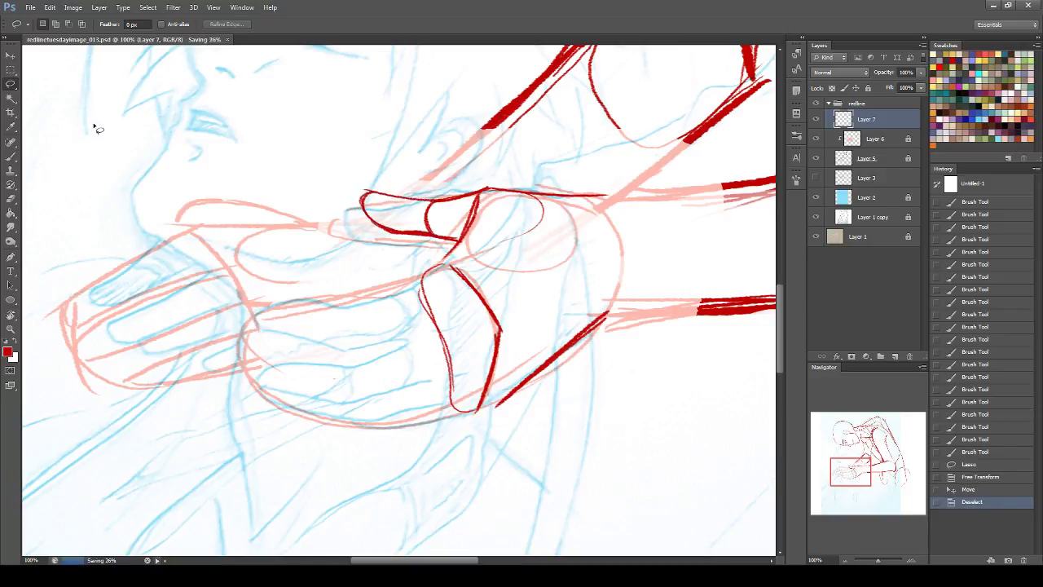
- Draw four circles down the knuckle pad to mark the base of each finger
left_click(11, 157)
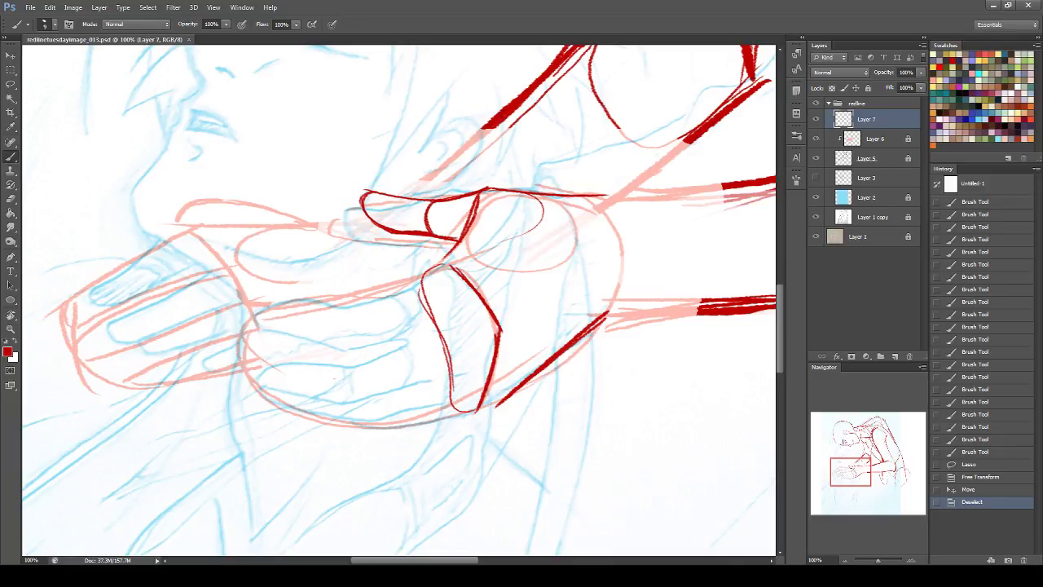
mouse_move(440, 266)
left_mouse_down()
mouse_move(432, 306)
mouse_move(444, 267)
left_mouse_up()
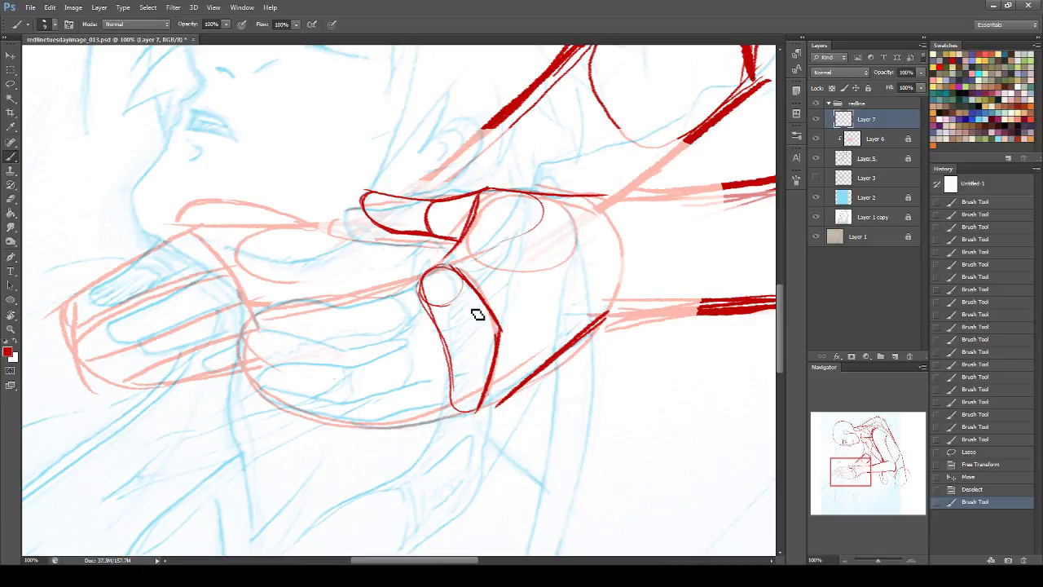
mouse_move(475, 304)
left_mouse_down()
mouse_move(492, 337)
mouse_move(463, 308)
mouse_move(500, 334)
mouse_move(493, 374)
mouse_move(490, 322)
mouse_move(476, 314)
left_mouse_up()
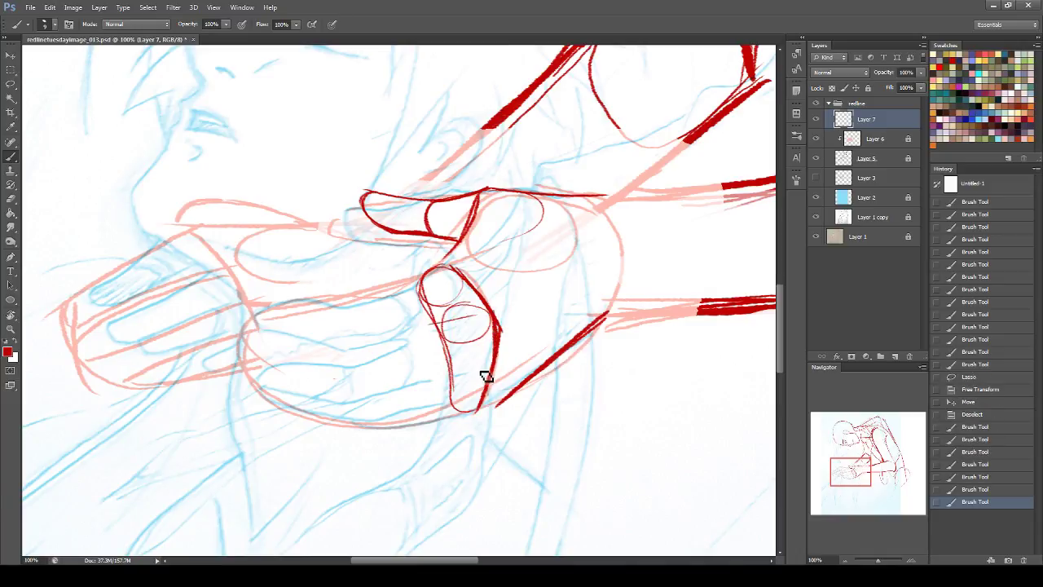
left_click_drag(485, 356, 475, 380)
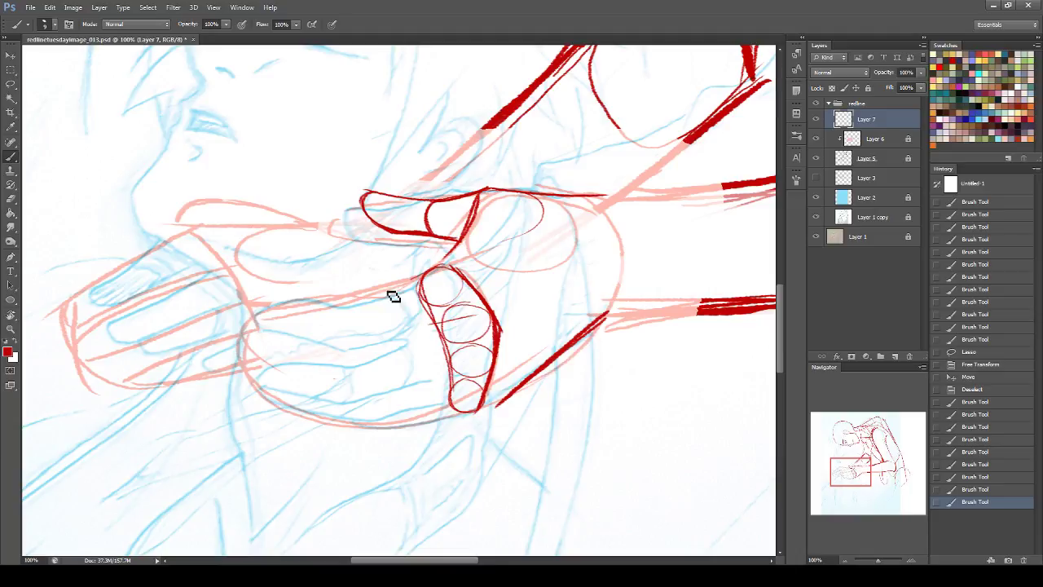
- Draw the near hand's upper two fingers from the knuckle circles to rounded tips over the faded guide
left_click_drag(409, 281, 437, 268)
mouse_move(361, 295)
left_mouse_down()
mouse_move(268, 304)
mouse_move(295, 310)
mouse_move(264, 323)
mouse_move(296, 347)
mouse_move(311, 336)
mouse_move(278, 349)
mouse_move(370, 339)
mouse_move(463, 315)
left_mouse_up()
left_click_drag(366, 337, 474, 312)
mouse_move(259, 339)
left_mouse_down()
mouse_move(254, 374)
mouse_move(362, 363)
left_mouse_up()
mouse_move(293, 368)
left_mouse_down()
mouse_move(396, 361)
mouse_move(464, 338)
left_mouse_up()
left_click_drag(375, 359, 499, 337)
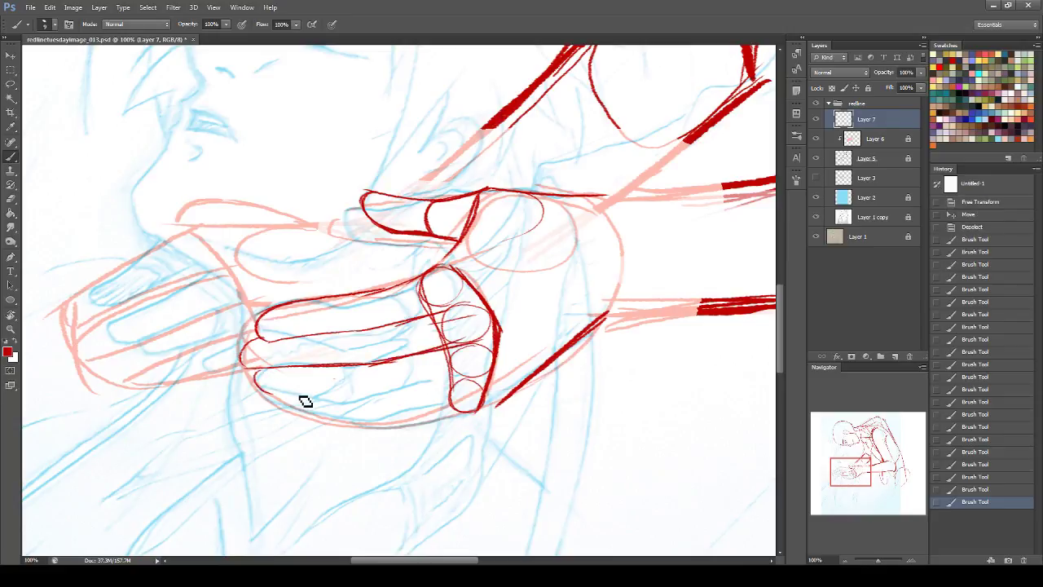
- Draw the lower two fingers of the near hand and join the little finger's underside to the palm edge
mouse_move(254, 371)
left_mouse_down()
mouse_move(274, 395)
mouse_move(355, 398)
left_mouse_up()
mouse_move(284, 395)
left_mouse_down()
mouse_move(393, 405)
mouse_move(450, 388)
left_mouse_up()
left_click_drag(390, 401, 482, 381)
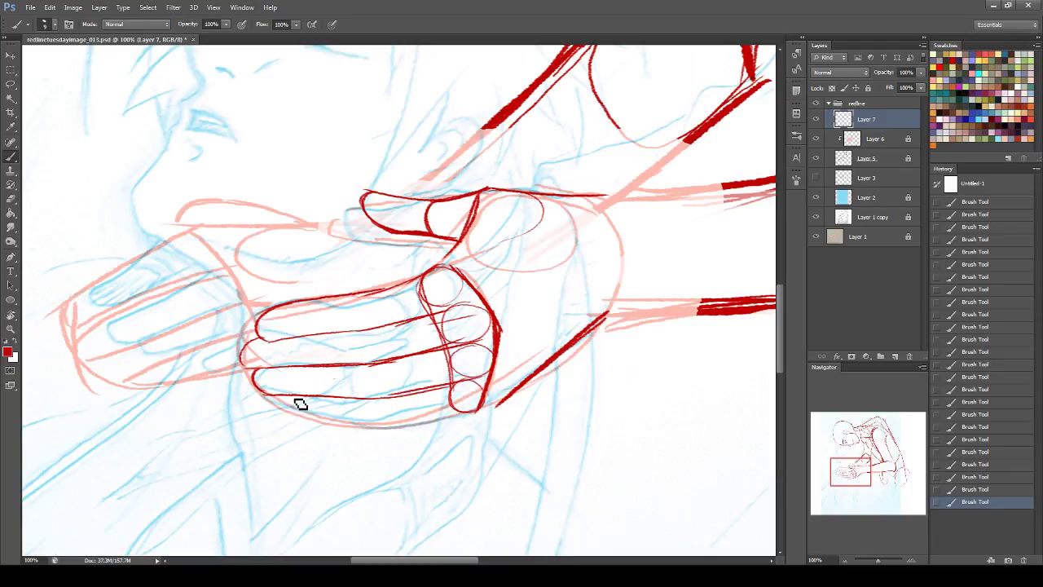
mouse_move(280, 397)
left_mouse_down()
mouse_move(287, 407)
mouse_move(424, 422)
mouse_move(480, 408)
left_mouse_up()
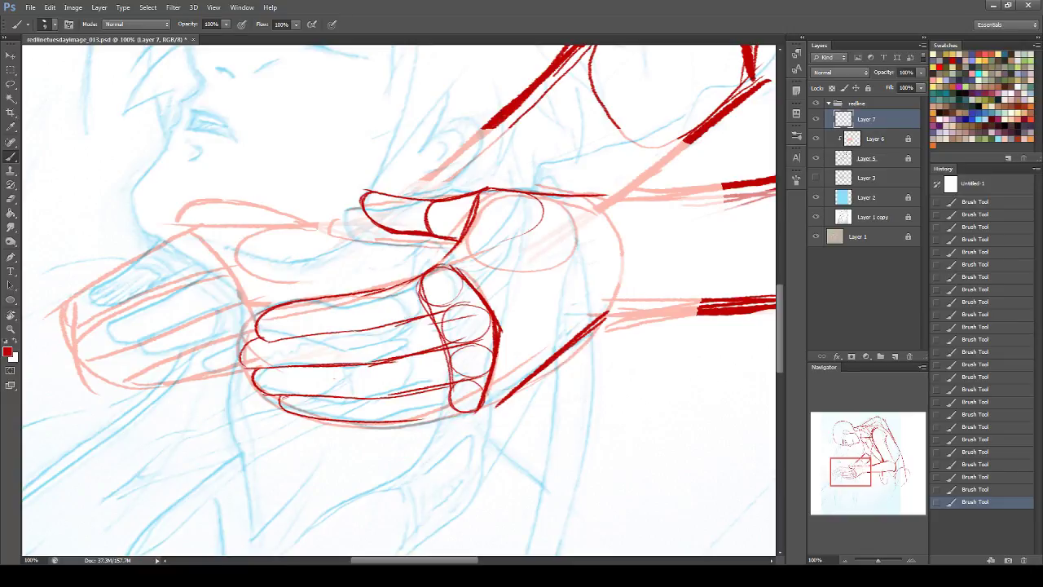
left_click_drag(313, 421, 466, 421)
key("ctrl+z")
left_click_drag(399, 427, 515, 401)
- Rotate the near hand's fingers and knuckle pad counterclockwise about the top knuckle so the fingers slant down toward the lower left
key("l")
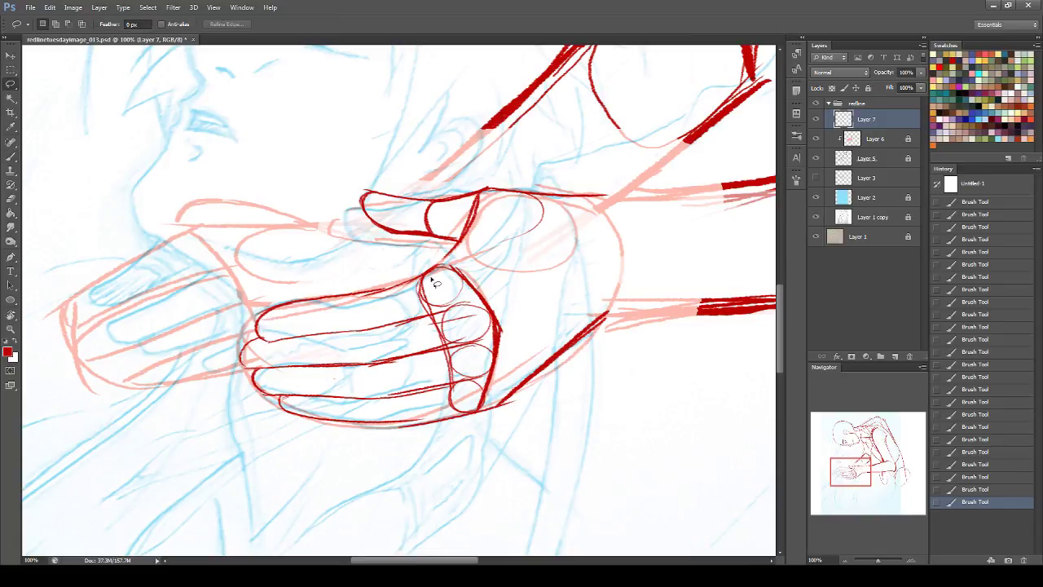
left_click_drag(416, 279, 513, 311)
mouse_move(502, 391)
left_mouse_down()
mouse_move(295, 456)
mouse_move(253, 293)
mouse_move(273, 265)
left_mouse_up()
key("ctrl+t")
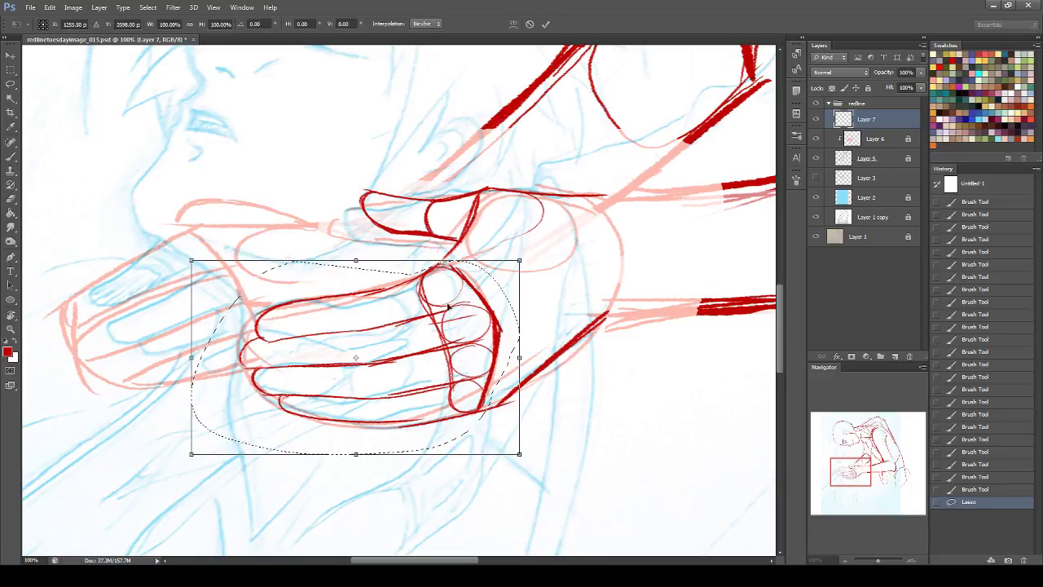
left_click_drag(359, 361, 450, 273)
mouse_move(562, 281)
left_mouse_down()
mouse_move(652, 256)
mouse_move(662, 200)
mouse_move(692, 142)
mouse_move(679, 130)
mouse_move(698, 145)
mouse_move(690, 158)
left_mouse_up()
key("Return")
key("ctrl+d")
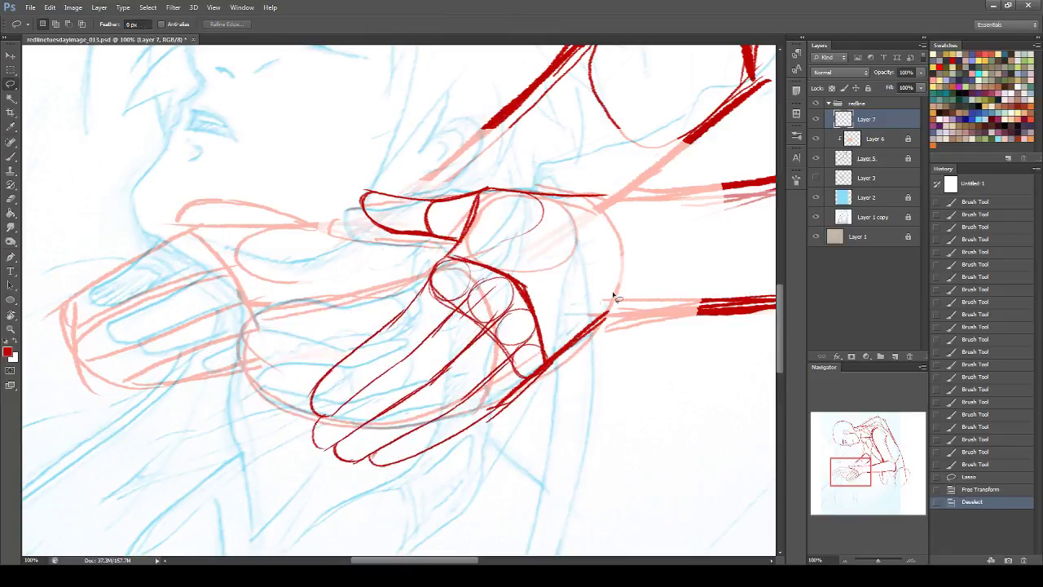
- Reinforce the near hand's index finger along its upper edge, starting from the top knuckle
left_click_drag(872, 482, 847, 470)
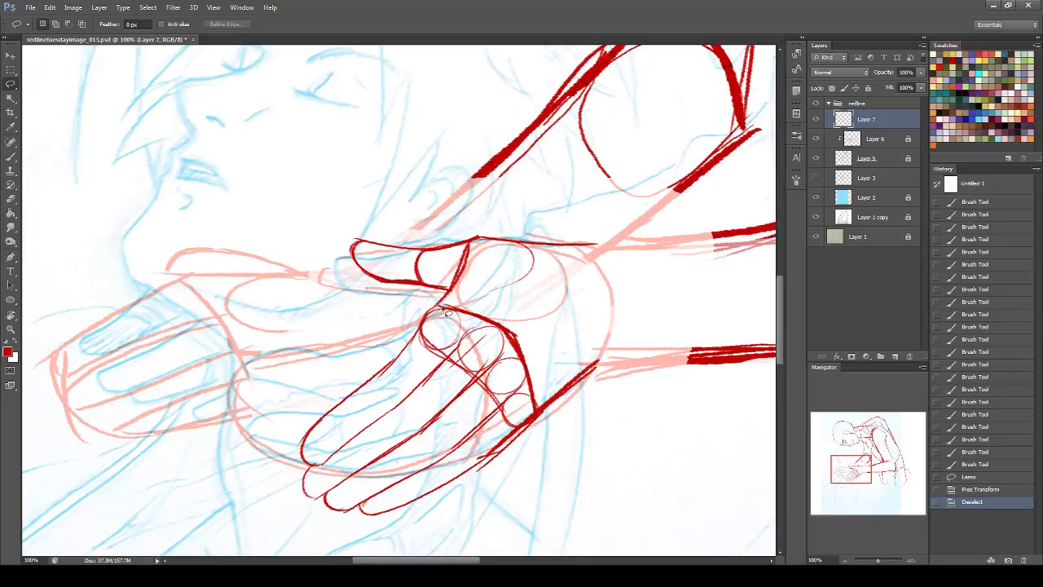
left_click(11, 156)
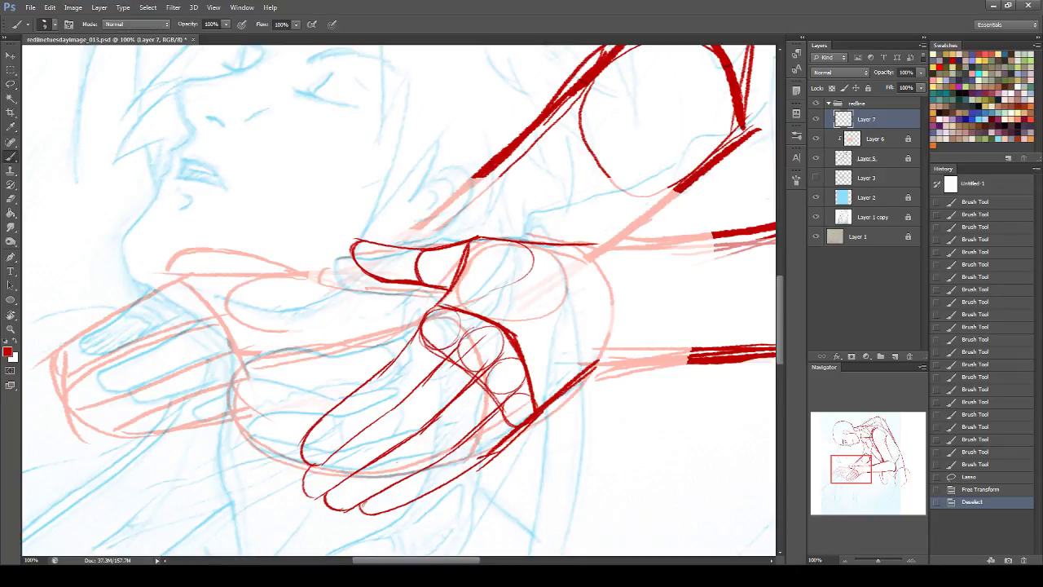
left_click_drag(438, 299, 345, 387)
key("ctrl+z")
left_click_drag(418, 326, 352, 391)
left_click_drag(444, 305, 360, 387)
- Extend the near hand's upper and lower edges into the wrist and draw the curved heel of the palm
left_click_drag(871, 482, 867, 484)
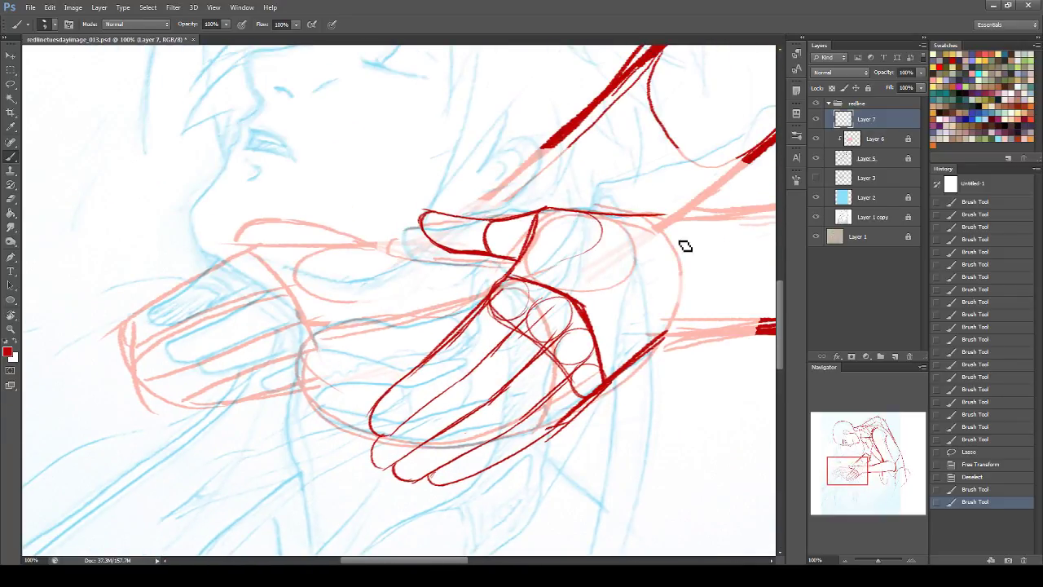
left_click_drag(560, 213, 696, 212)
left_click_drag(666, 333, 593, 384)
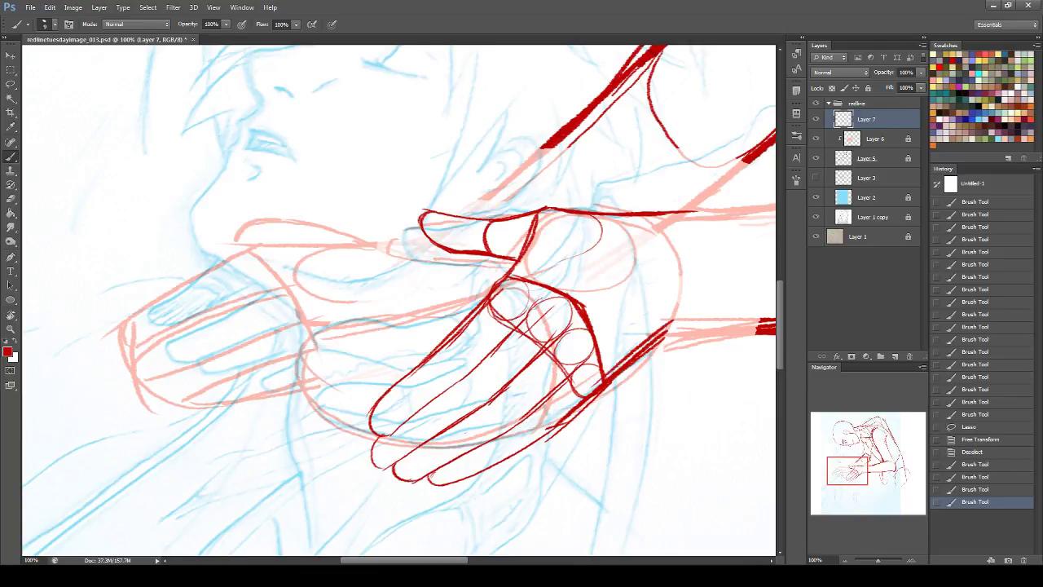
left_click_drag(652, 217, 644, 329)
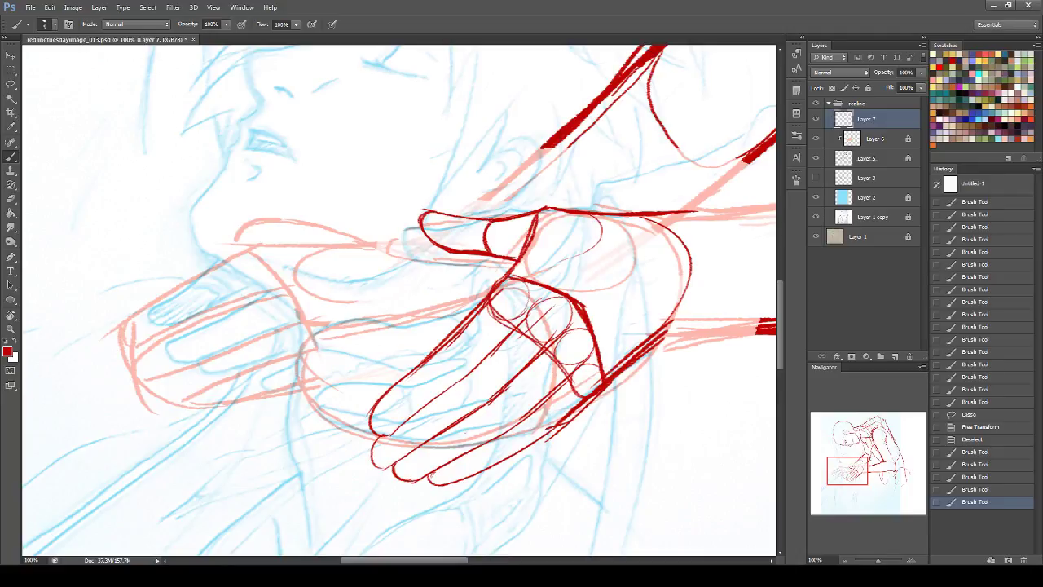
left_click_drag(336, 309, 419, 352)
left_click_drag(397, 326, 417, 351)
key("ctrl+alt+z")
key("ctrl+alt+z")
key("ctrl+alt+z")
- Draw the far hand's index finger over the faded guide, with a rounded tip and a long upper edge
mouse_move(244, 247)
left_mouse_down()
mouse_move(120, 327)
mouse_move(144, 337)
left_mouse_up()
key("ctrl+z")
mouse_move(213, 280)
left_mouse_down()
mouse_move(140, 318)
mouse_move(143, 337)
mouse_move(213, 311)
left_mouse_up()
left_click_drag(245, 259, 136, 321)
left_click_drag(196, 282, 297, 244)
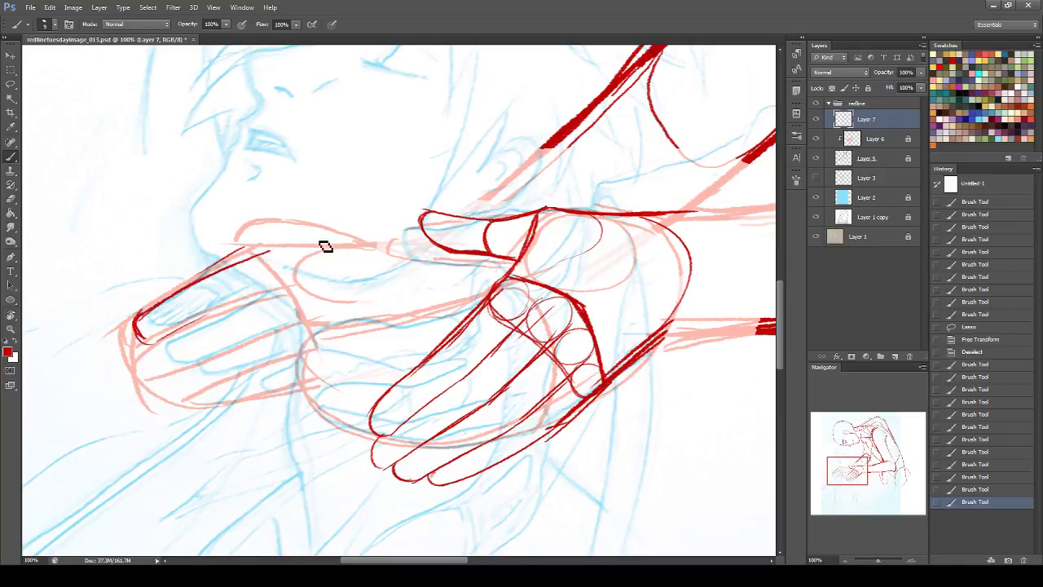
- Draw the far hand's middle finger below the index finger, with firm upper and lower edges
left_click_drag(161, 339, 293, 284)
mouse_move(216, 320)
left_mouse_down()
mouse_move(155, 340)
mouse_move(163, 366)
mouse_move(147, 352)
mouse_move(165, 380)
mouse_move(274, 334)
left_mouse_up()
key("ctrl+z")
left_click_drag(179, 367, 312, 316)
left_click_drag(152, 343, 303, 284)
left_click_drag(195, 324, 238, 308)
- Draw the far hand's ring and little fingers with rounded tips, extending their lower edges toward the palm
left_click_drag(133, 379, 181, 366)
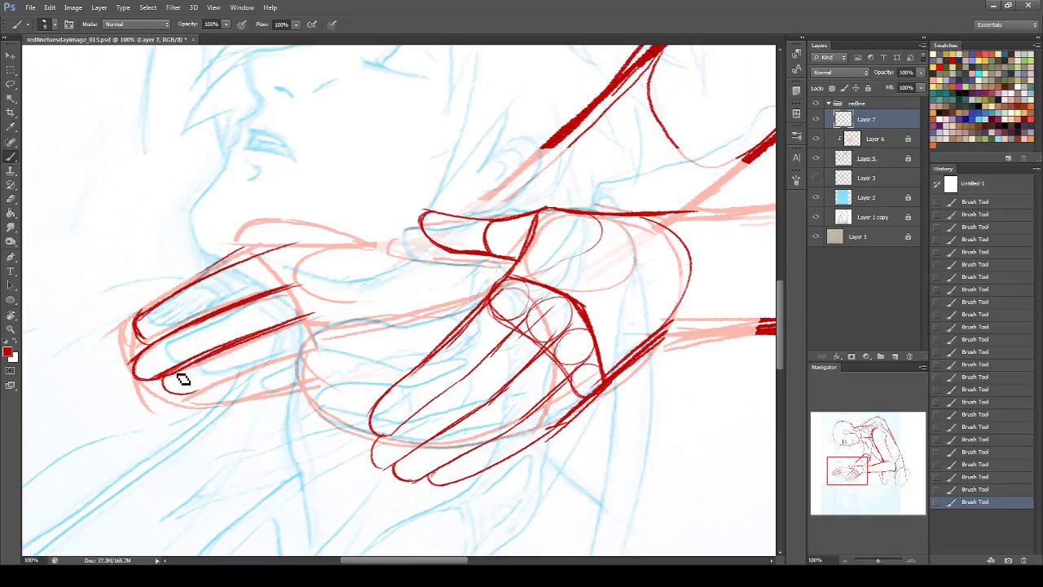
mouse_move(156, 381)
left_mouse_down()
mouse_move(238, 378)
mouse_move(184, 407)
mouse_move(322, 358)
left_mouse_up()
mouse_move(205, 403)
left_mouse_down()
mouse_move(274, 392)
mouse_move(251, 402)
mouse_move(330, 370)
left_mouse_up()
- Draw the far hand's upper palm edge, the raised thumb and the oval pad at the thumb's base
mouse_move(200, 274)
left_mouse_down()
mouse_move(281, 255)
mouse_move(399, 243)
left_mouse_up()
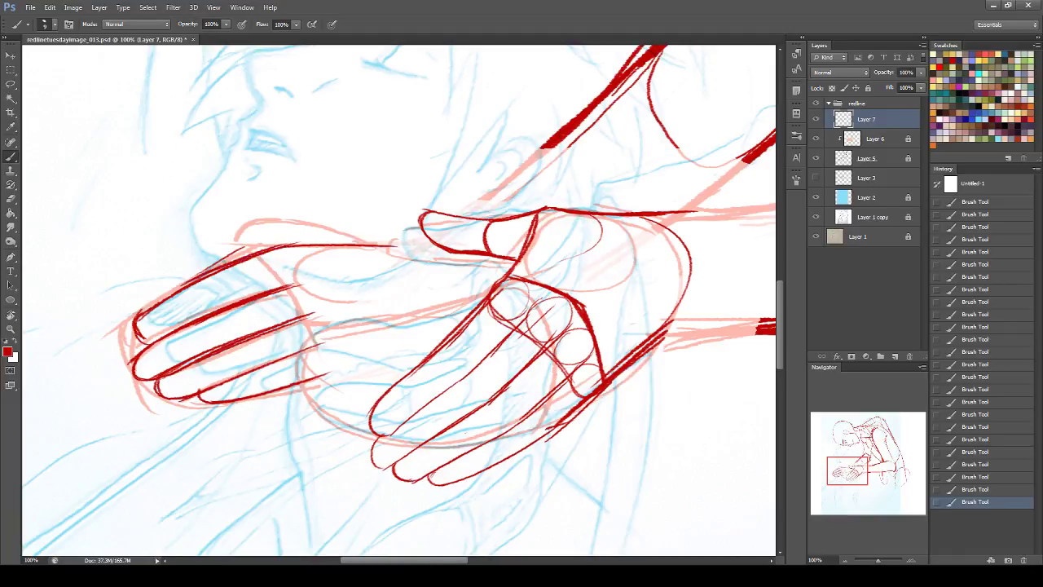
mouse_move(330, 295)
left_mouse_down()
mouse_move(450, 300)
mouse_move(425, 268)
mouse_move(362, 306)
mouse_move(375, 257)
mouse_move(303, 222)
mouse_move(297, 185)
mouse_move(317, 177)
mouse_move(352, 233)
mouse_move(336, 241)
mouse_move(335, 194)
mouse_move(310, 186)
mouse_move(319, 179)
mouse_move(342, 220)
mouse_move(417, 260)
mouse_move(391, 248)
mouse_move(442, 303)
left_mouse_up()
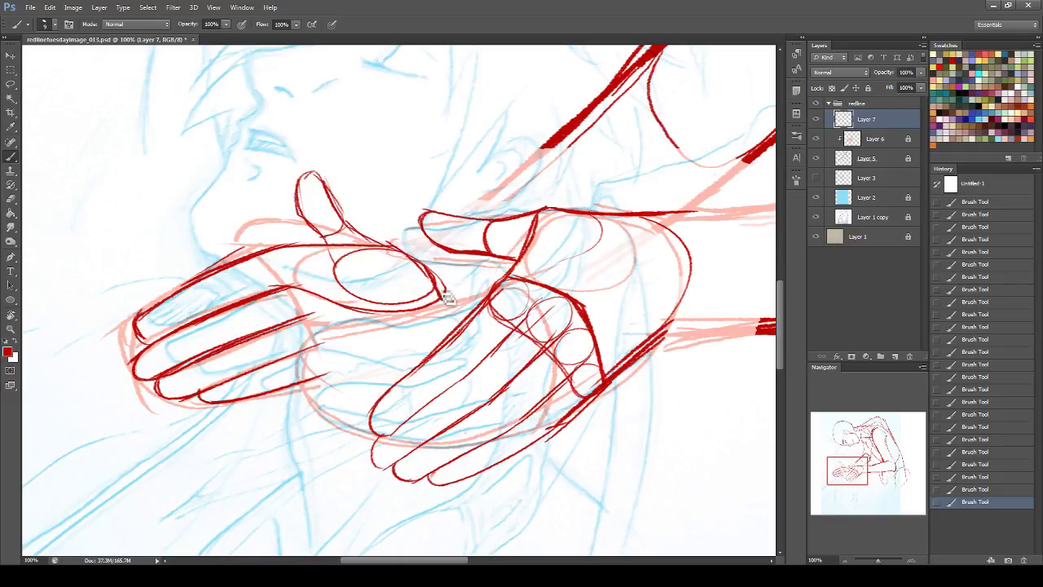
left_click_drag(344, 275, 440, 301)
- Draw the far palm's lower edge from the little finger to where it meets the near hand
mouse_move(317, 376)
left_mouse_down()
mouse_move(366, 380)
mouse_move(411, 360)
left_mouse_up()
key("ctrl+z")
left_click_drag(314, 375, 394, 377)
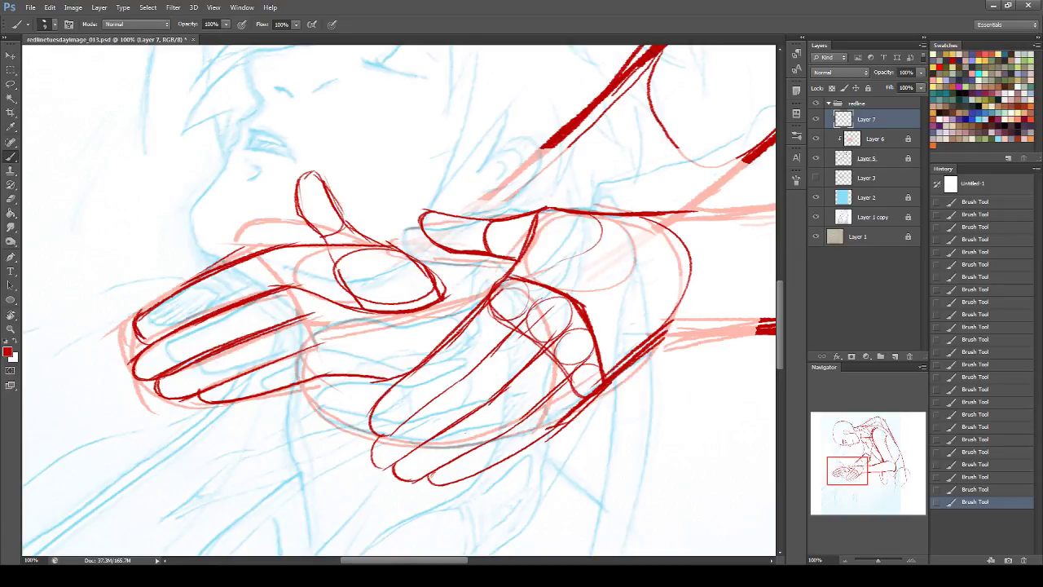
- Mark the base line of the far hand's fingers and reinforce the upper palm edge toward the near thumb
left_click_drag(293, 287, 324, 348)
left_click_drag(277, 247, 373, 243)
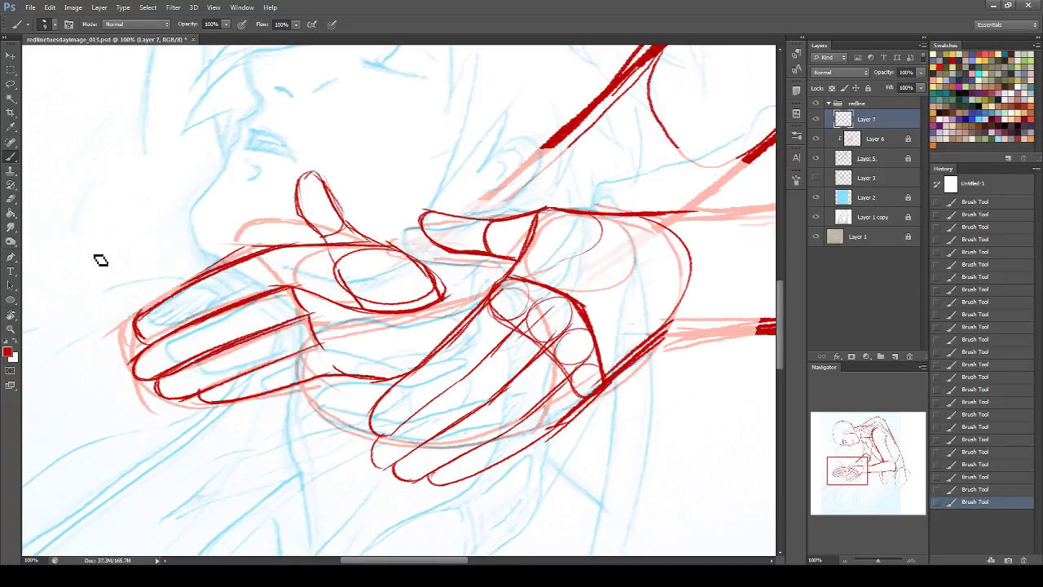
left_click_drag(92, 249, 131, 287)
left_click_drag(98, 285, 145, 261)
key("ctrl+z")
left_click_drag(221, 256, 435, 243)
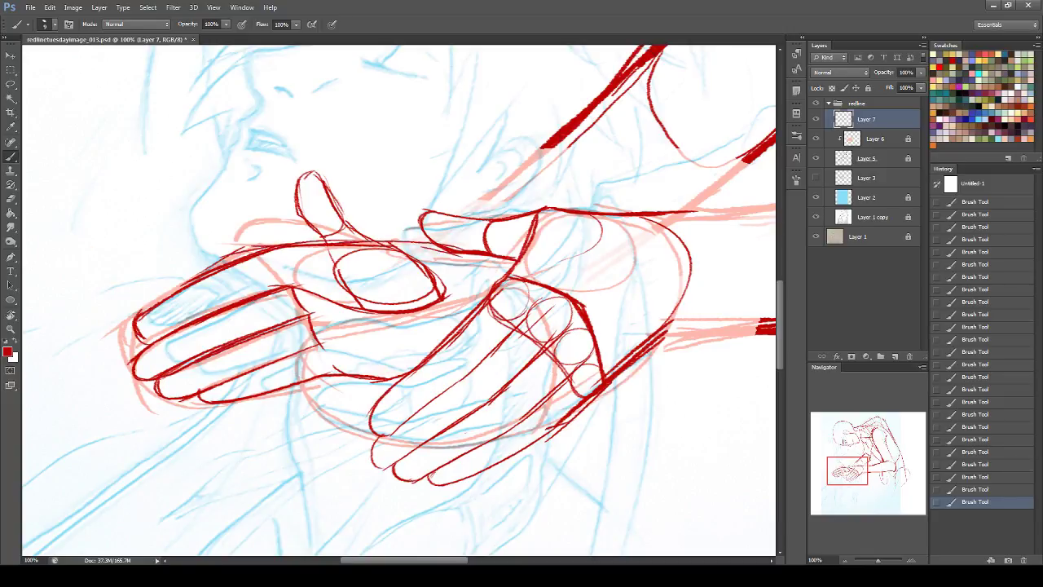
- Select the far hand, enlarge it slightly and shift it toward the near hand
left_click_drag(821, 557, 785, 560)
key("Return")
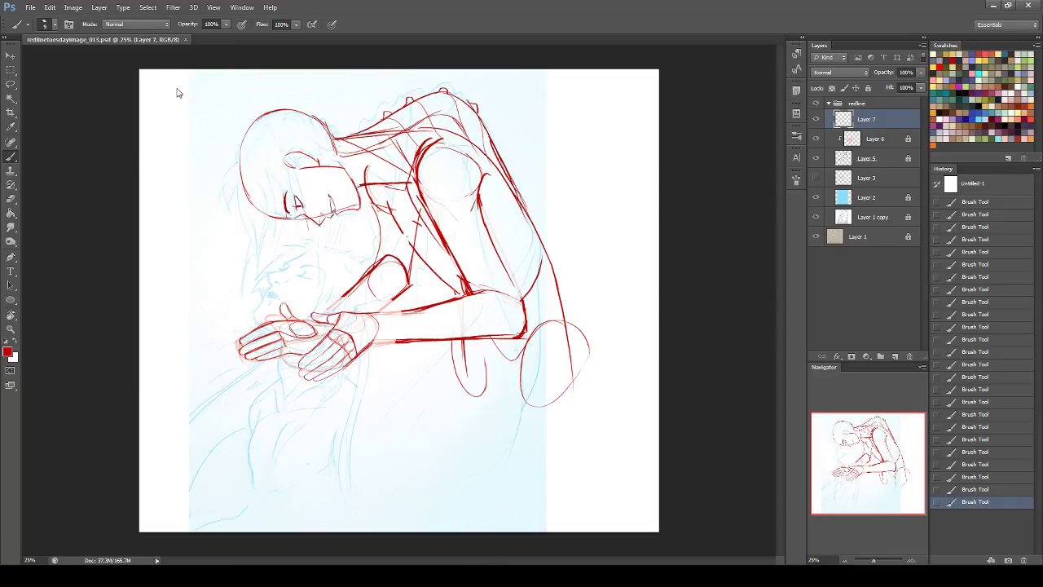
left_click(10, 85)
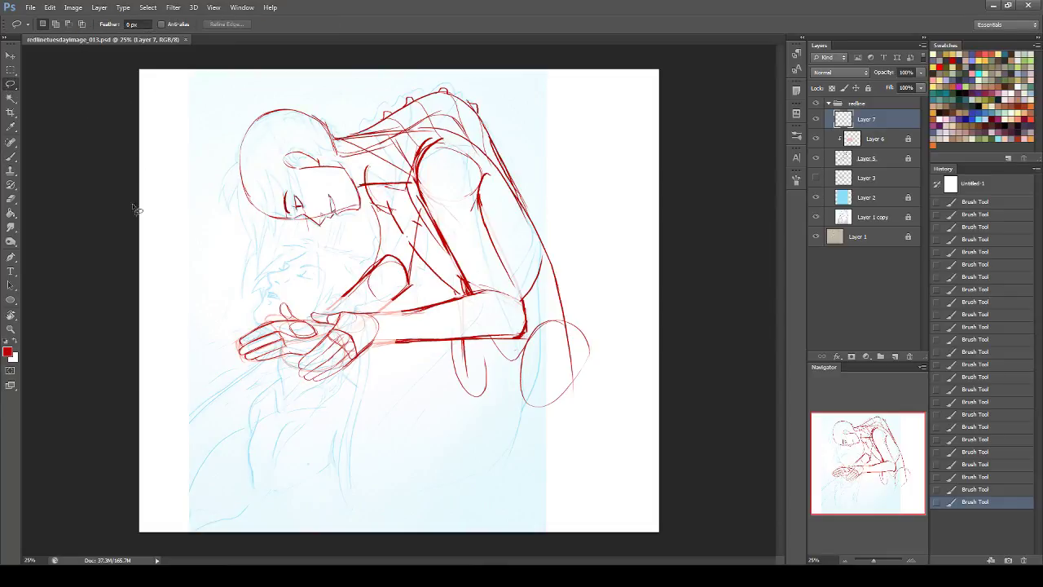
left_click_drag(209, 364, 298, 299)
left_click_drag(297, 364, 300, 360)
key("ctrl+t")
left_click_drag(201, 292, 189, 283)
left_click_drag(257, 318, 262, 318)
key("Return")
- Rotate the far hand slightly and adjust its position beside the near hand
key("ctrl+t")
left_click_drag(325, 308, 373, 262)
mouse_move(270, 330)
left_mouse_down()
mouse_move(275, 315)
mouse_move(252, 326)
left_mouse_up()
left_click_drag(377, 285, 379, 330)
key("Return")
key("ctrl+d")
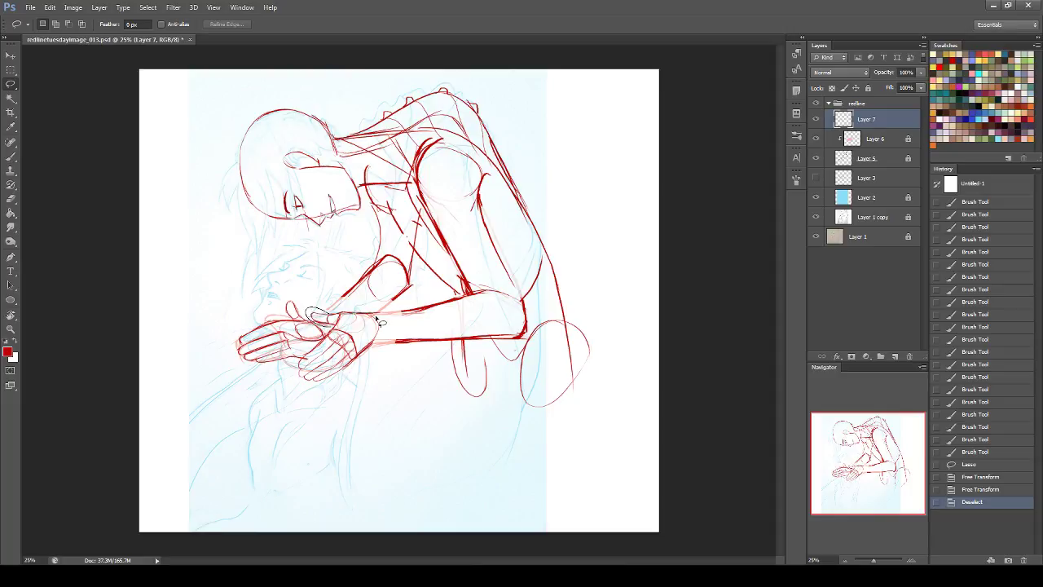
- Select the near hand with its thumb, enlarge it slightly and reposition it at the end of the forearm
left_click_drag(361, 371, 298, 381)
left_click_drag(331, 335, 375, 326)
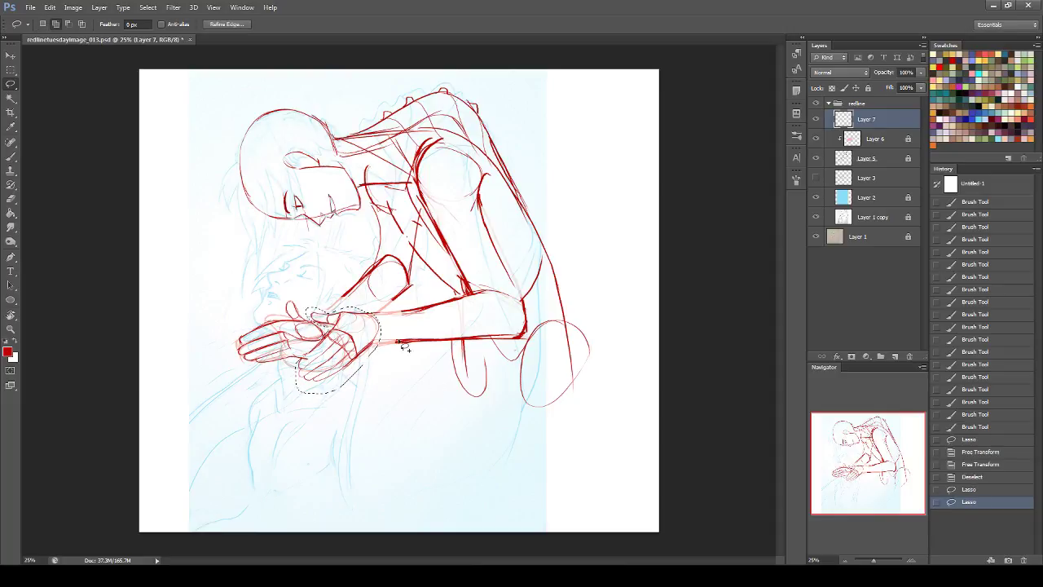
key("ctrl+t")
left_click_drag(294, 399, 287, 404)
key("Return")
left_click_drag(367, 336, 390, 349)
key("ctrl+d")
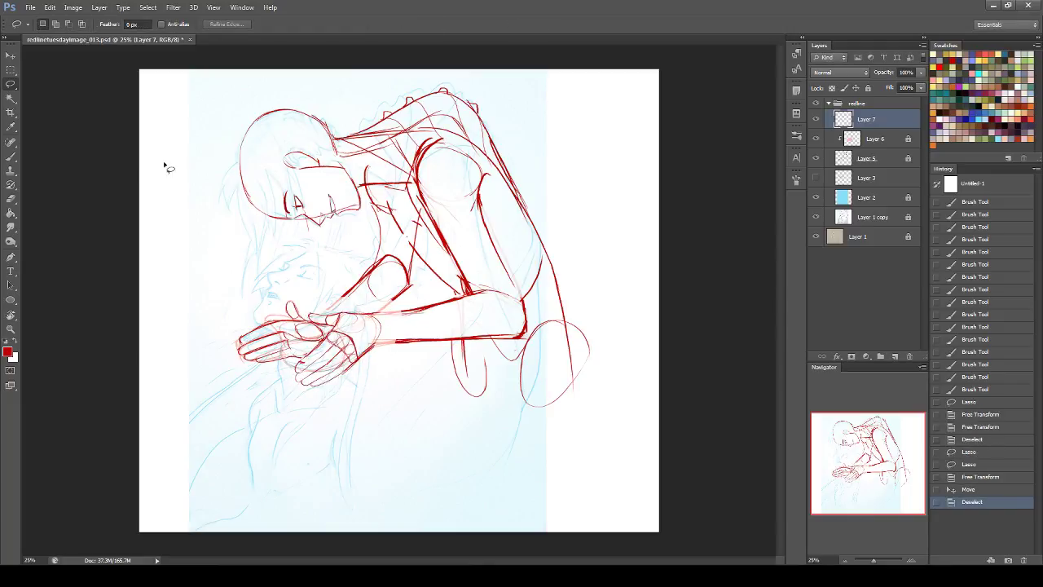
- Erase stray lines around the near hand's fingers with a smaller eraser and touch up the outlines
left_click(11, 198)
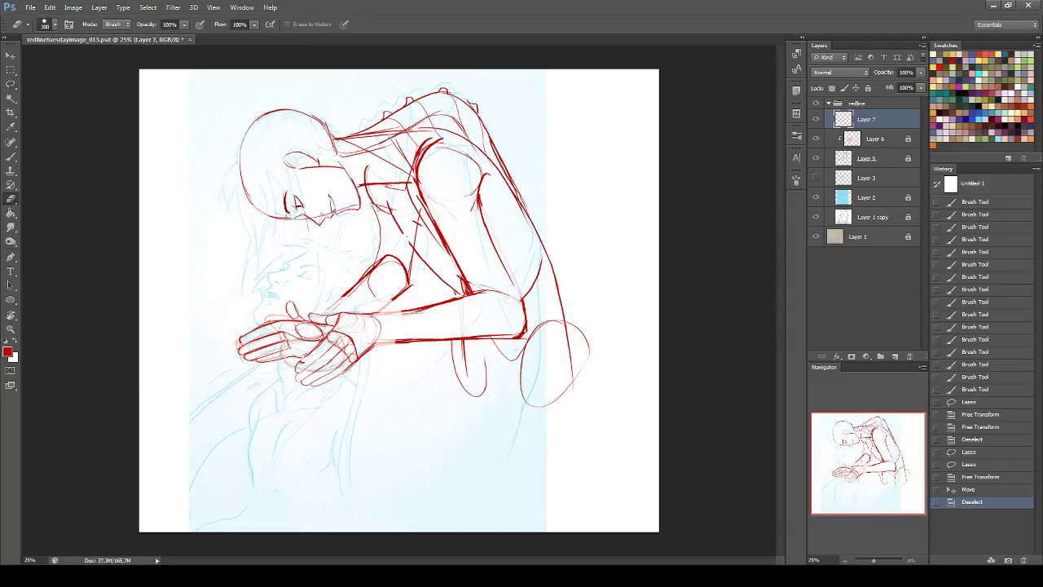
key("bracketleft")
key("bracketleft")
left_click_drag(300, 356, 306, 364)
mouse_move(305, 365)
left_mouse_down()
mouse_move(290, 352)
mouse_move(343, 348)
mouse_move(352, 363)
left_mouse_up()
left_click(11, 157)
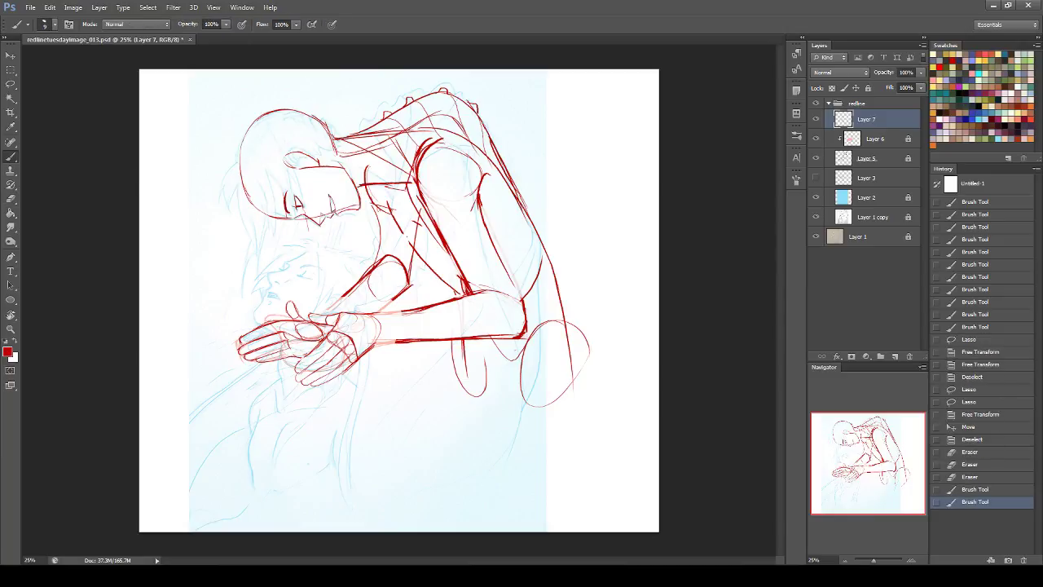
- Erase and lighten the construction lines across the near hand's knuckles, palm and wrist
left_click(11, 198)
left_click_drag(341, 330, 331, 345)
left_click_drag(336, 342, 357, 346)
left_click_drag(352, 343, 368, 336)
left_click_drag(371, 332, 350, 321)
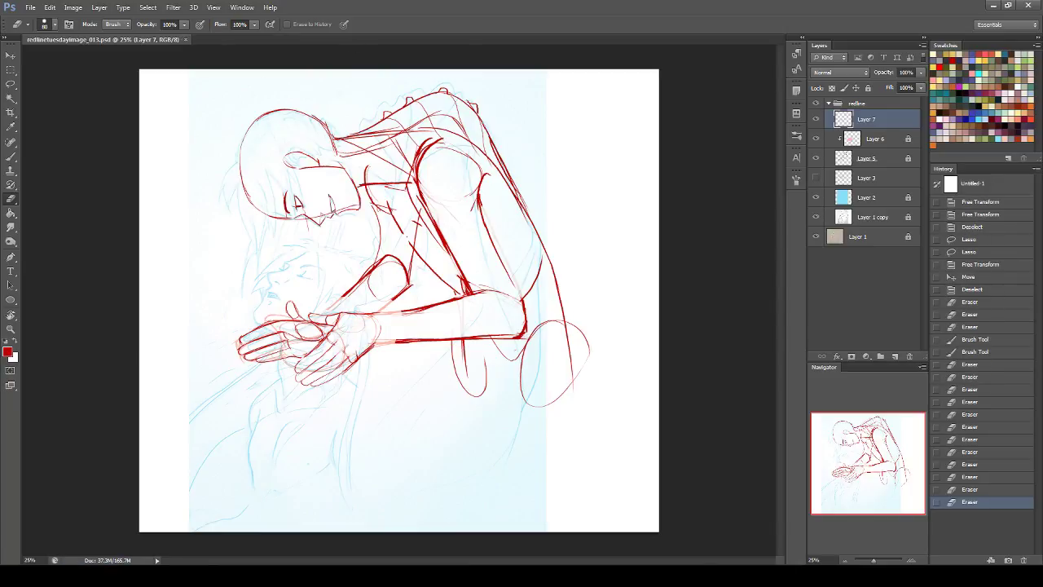
- Unlock Layer 6 and erase its pale overlay along the upper and lower forearm lines near the wrist
key("b")
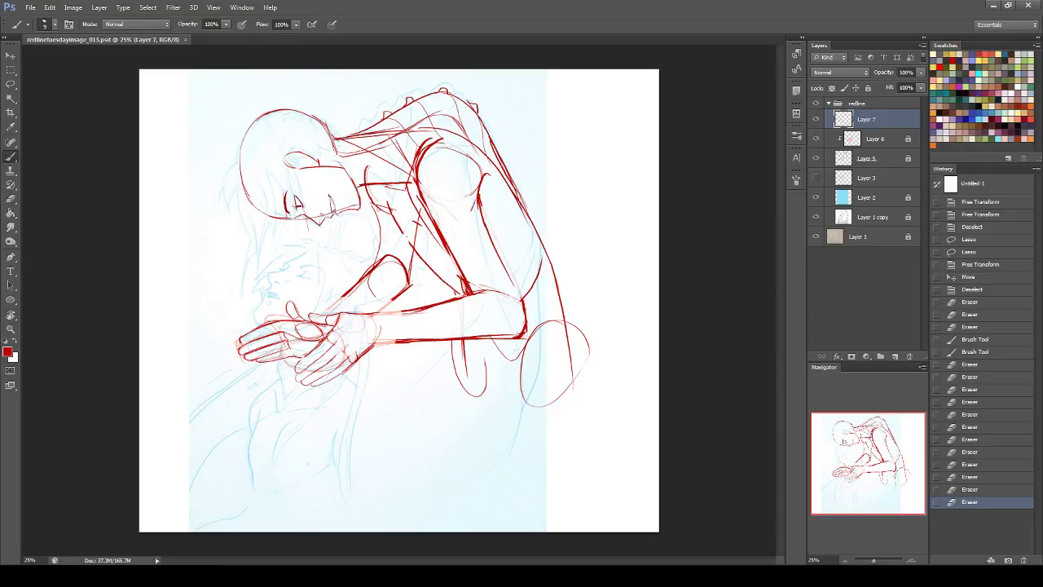
left_click(10, 198)
left_click(872, 140)
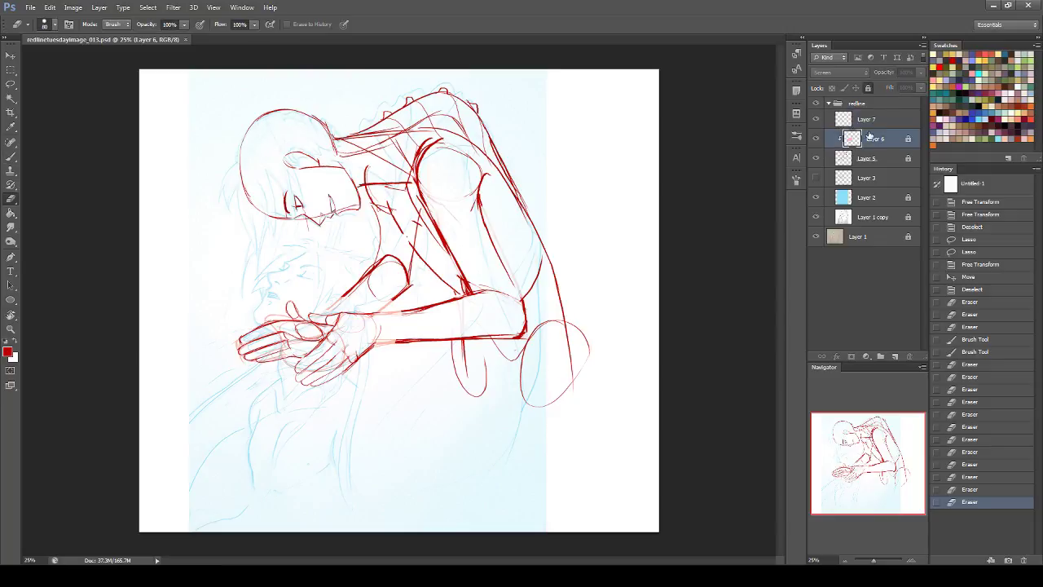
left_click_drag(391, 316, 419, 312)
left_click_drag(391, 344, 373, 343)
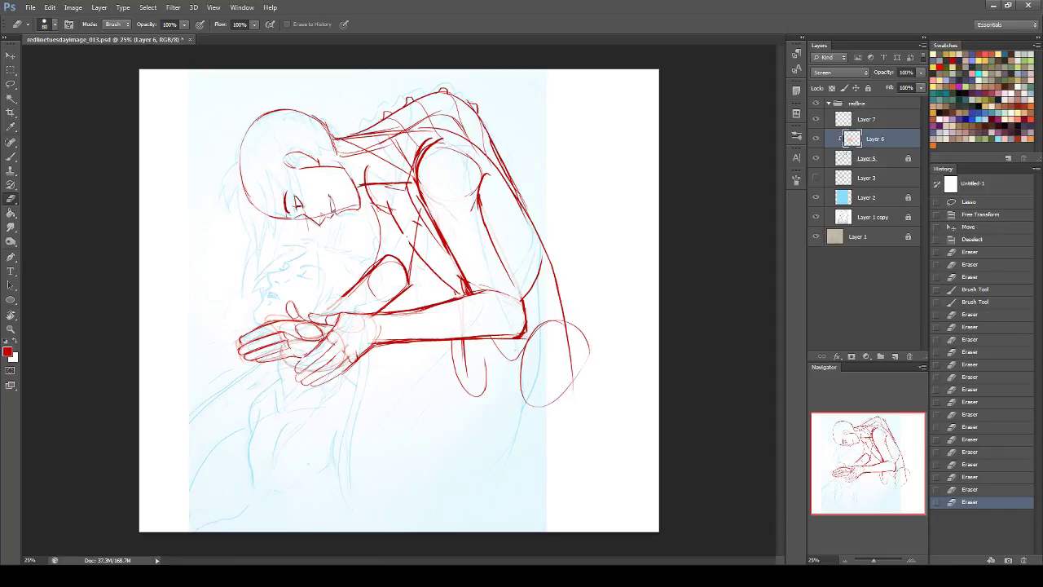
- Set Layer 6's saturation to +79 and lightness to +49, and erase its overlay beside the near thumb
key("ctrl+u")
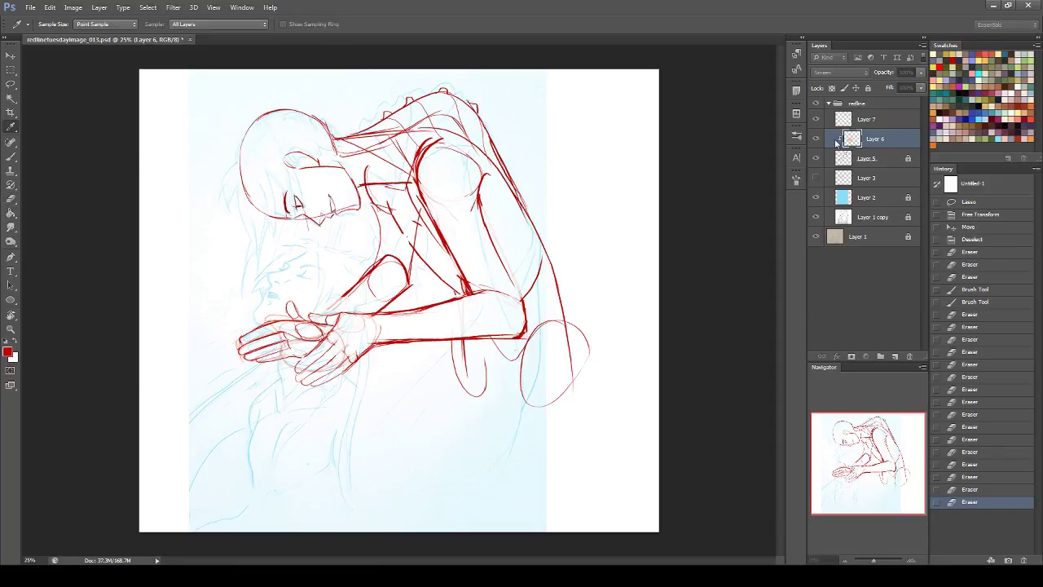
left_click_drag(857, 276, 892, 244)
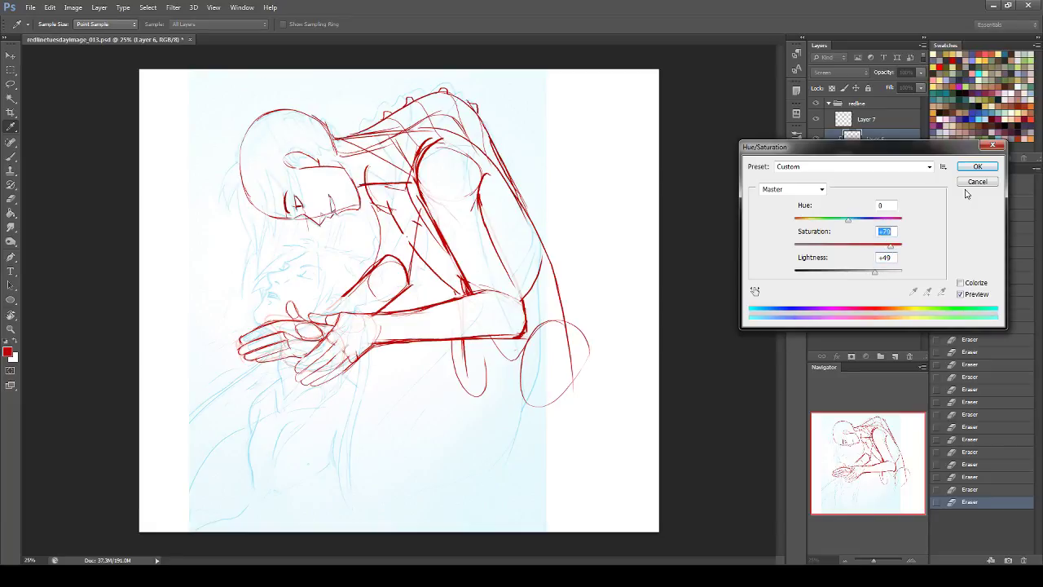
left_click(978, 166)
left_click_drag(315, 313, 334, 313)
- Merge Layer 7, Layer 6 and Layer 5 into a single redline layer
left_click(868, 119, "shift")
left_click(874, 156, "shift")
key("ctrl+e")
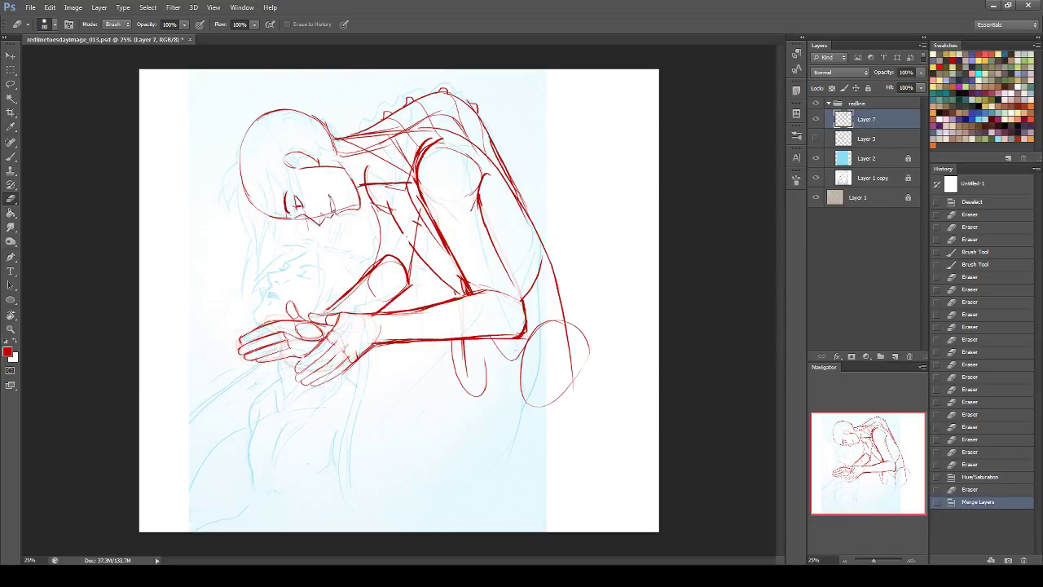
- Cut the near hand with its thumb and wrist onto its own layer and hide Layer 7
left_click(11, 84)
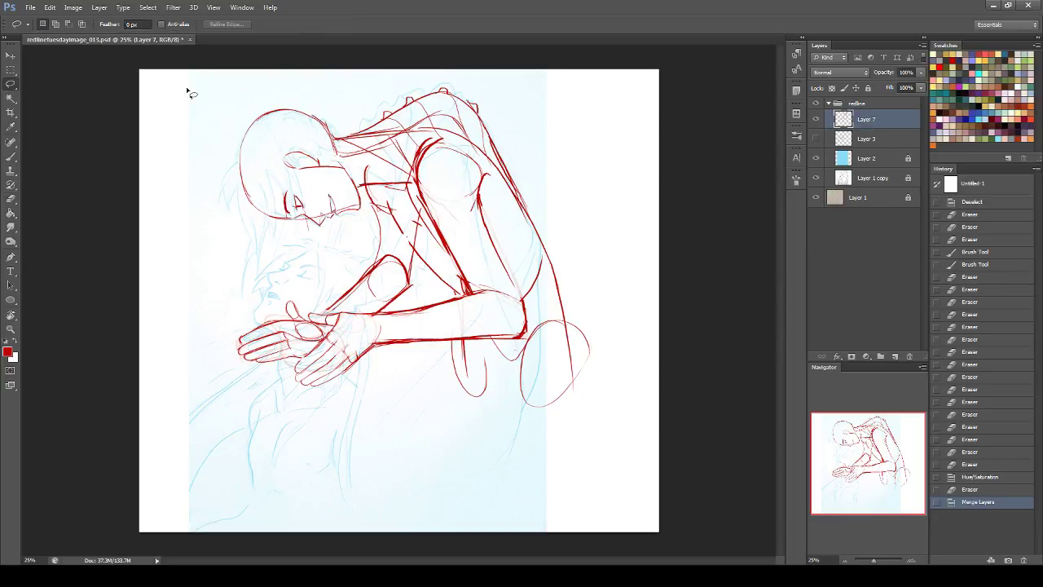
left_click(815, 120)
left_click(815, 121)
mouse_move(376, 320)
left_mouse_down()
mouse_move(384, 341)
mouse_move(300, 426)
mouse_move(291, 368)
mouse_move(331, 337)
mouse_move(308, 313)
mouse_move(369, 314)
mouse_move(325, 332)
mouse_move(329, 349)
mouse_move(314, 336)
mouse_move(316, 348)
left_mouse_up()
right_click(344, 349)
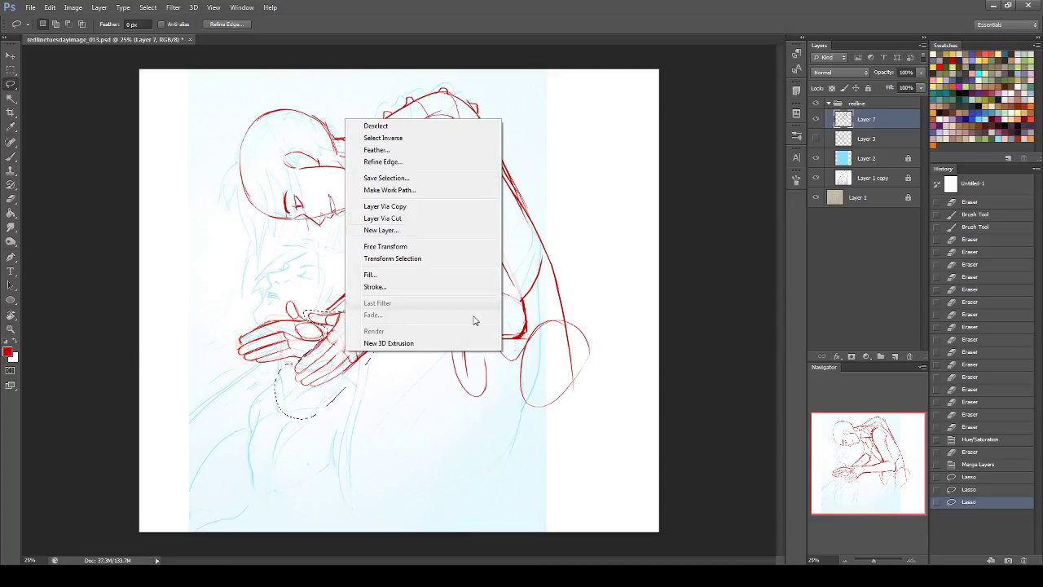
left_click(405, 217)
left_click(815, 138)
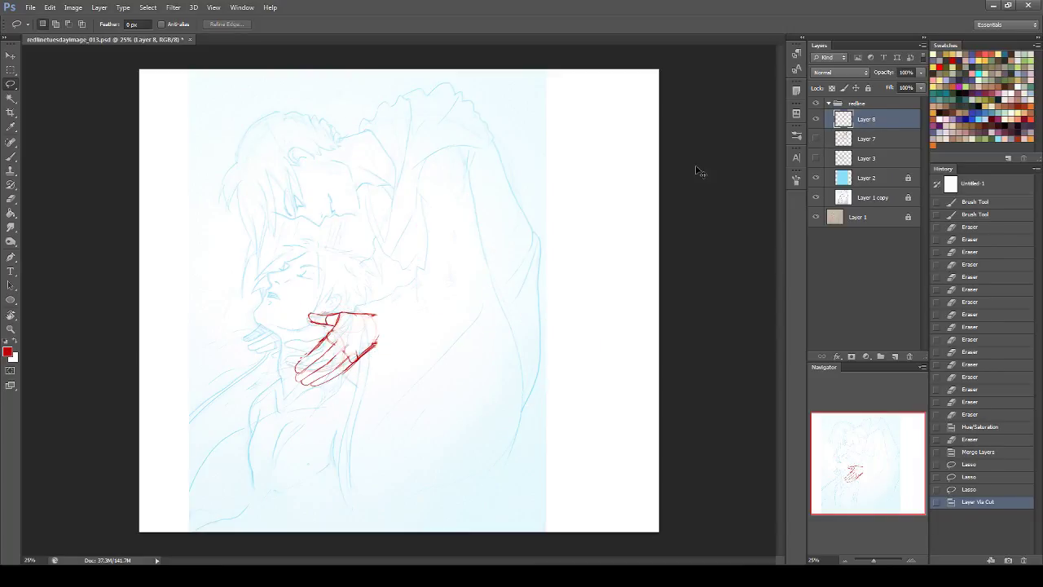
- Rotate the cut-out near hand clockwise about its wrist so the fingers point left, nudge it into place and show Layer 7
key("ctrl+t")
left_click_drag(334, 351, 378, 312)
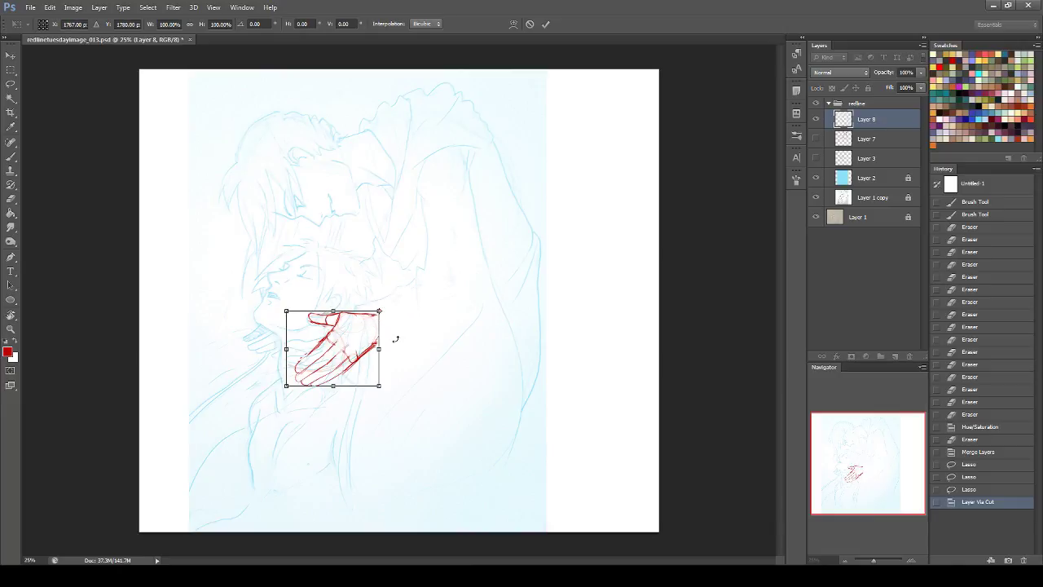
left_click_drag(434, 385, 390, 383)
left_click_drag(352, 331, 356, 345)
key("Return")
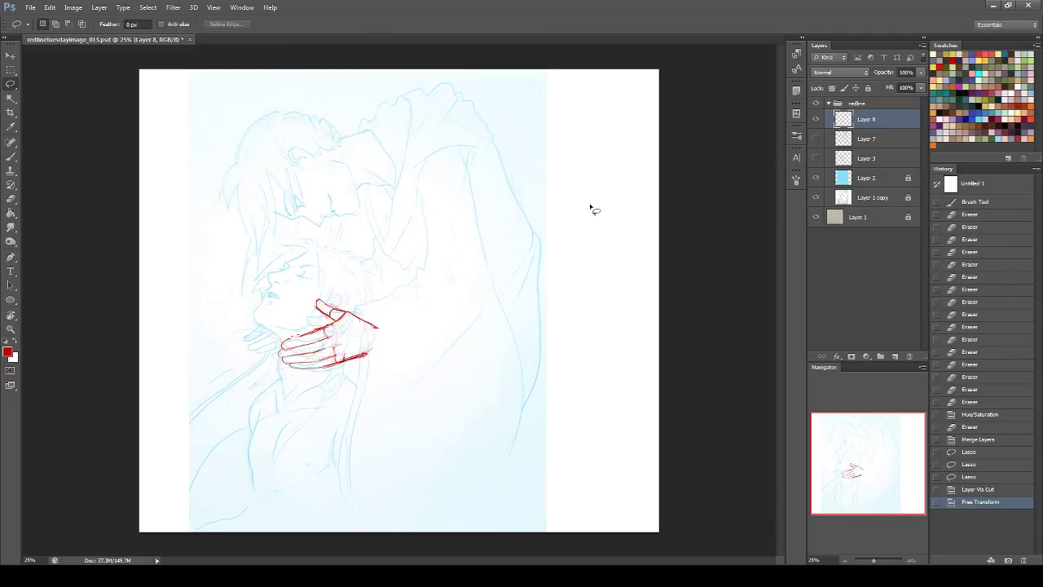
left_click(816, 139)
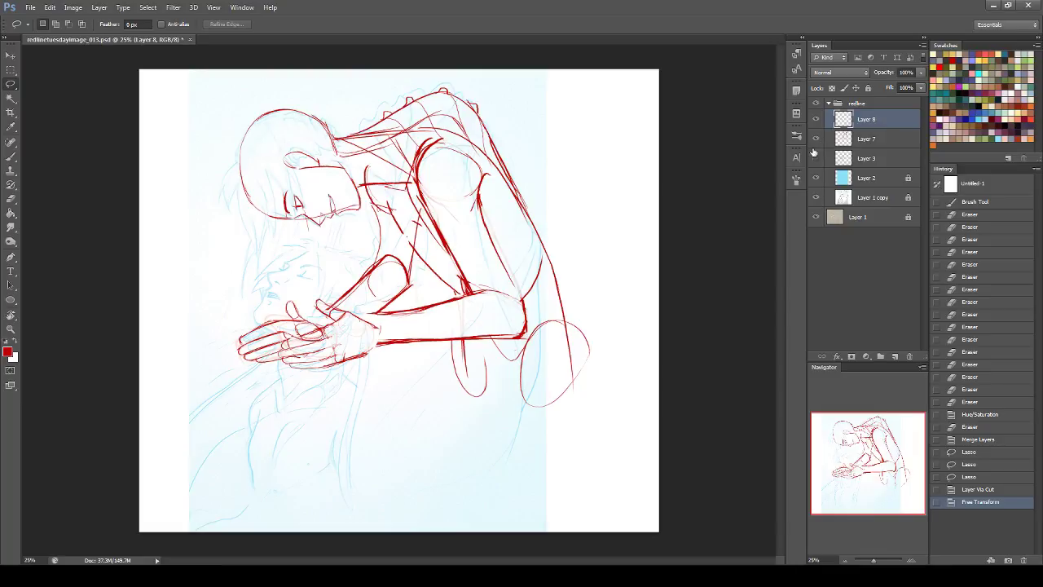
- Select the near forearm on Layer 7 and rotate it about the elbow so its wrist end lowers to meet the hand
left_click(875, 145)
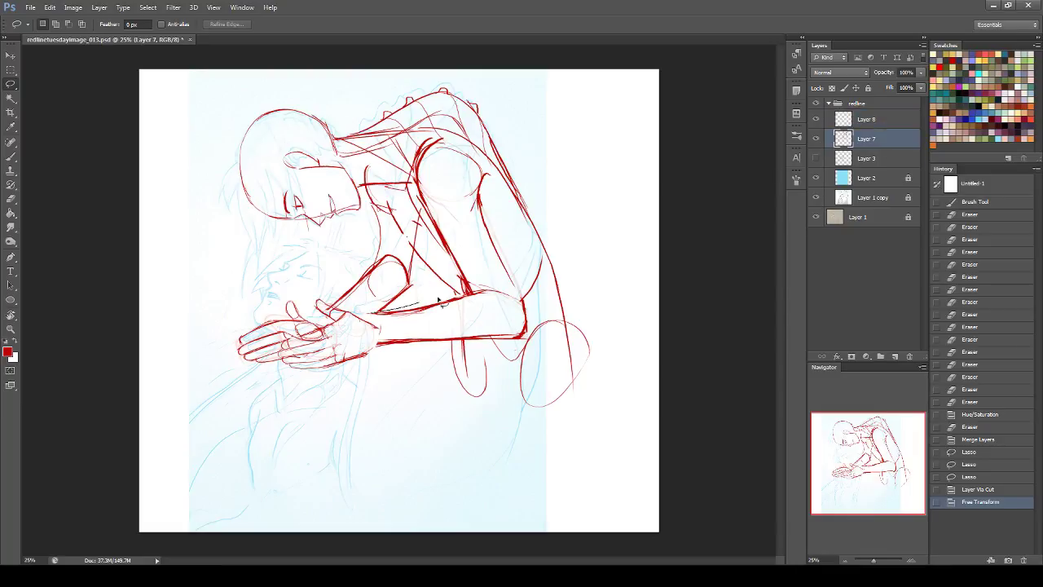
mouse_move(422, 310)
left_mouse_down()
mouse_move(501, 292)
mouse_move(526, 305)
mouse_move(525, 346)
mouse_move(376, 351)
mouse_move(369, 313)
left_mouse_up()
key("ctrl+t")
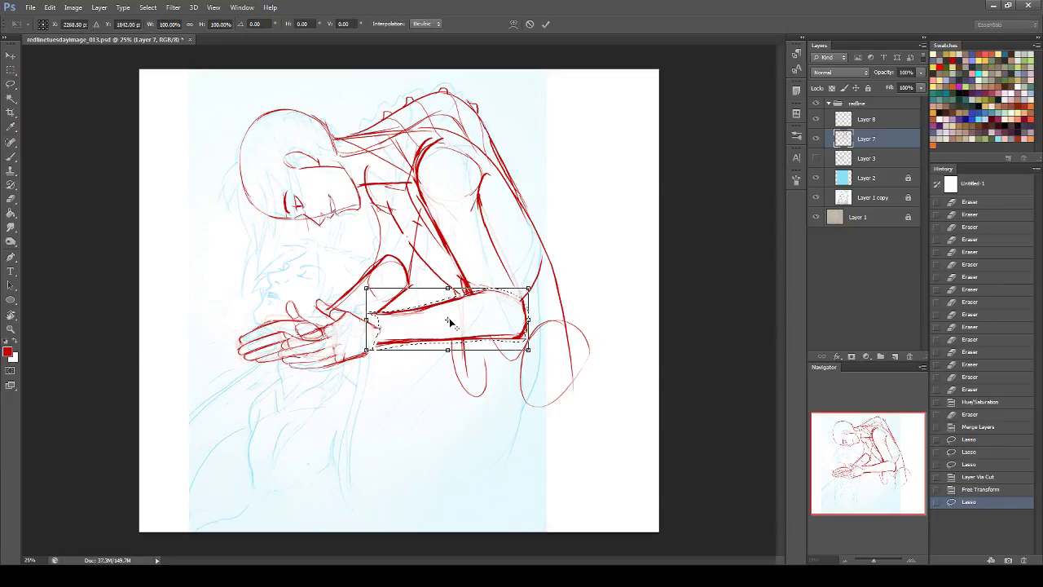
left_click_drag(447, 320, 503, 314)
left_click_drag(426, 241, 422, 246)
left_click_drag(372, 326, 356, 326)
key("Return")
key("ctrl+d")
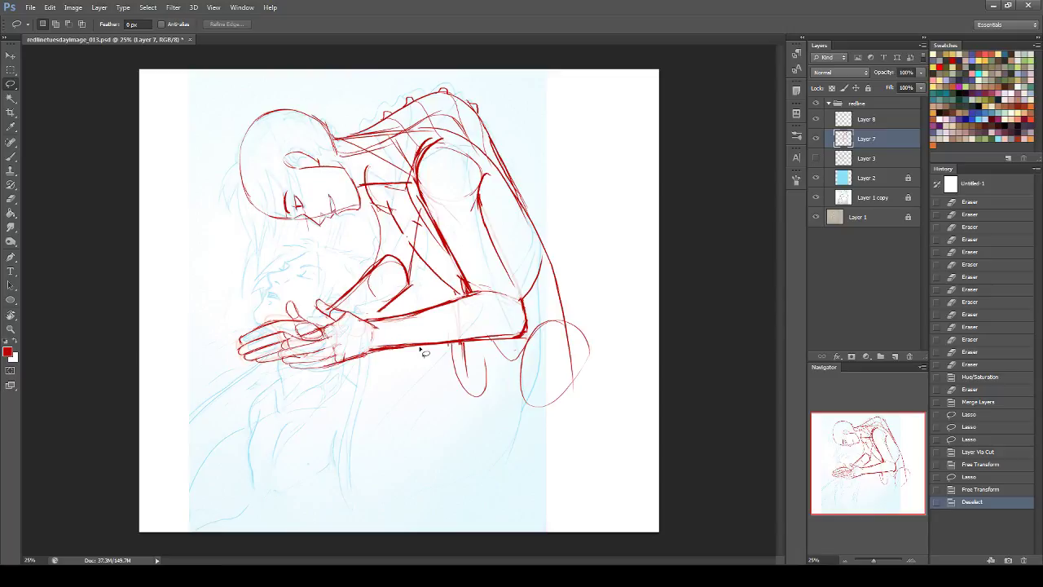
- Redraw the near forearm's upper and lower contours toward the elbow with the Brush
left_click(11, 156)
left_click_drag(435, 344, 480, 339)
mouse_move(423, 311)
left_mouse_down()
mouse_move(490, 295)
mouse_move(523, 316)
mouse_move(458, 345)
left_mouse_up()
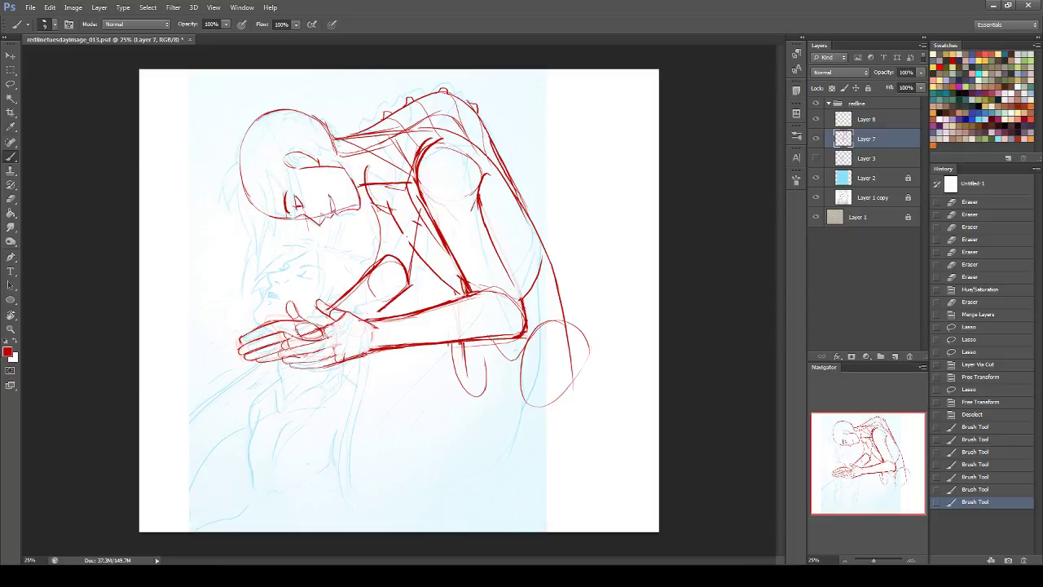
key("l")
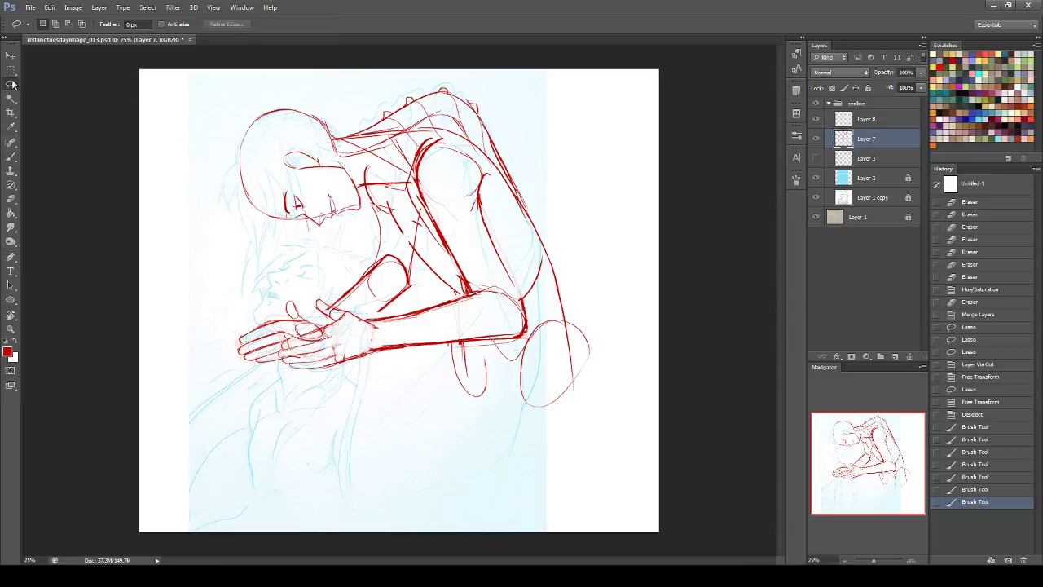
mouse_move(214, 333)
left_mouse_down()
mouse_move(318, 309)
mouse_move(326, 330)
mouse_move(285, 343)
mouse_move(279, 368)
mouse_move(206, 349)
left_mouse_up()
key("v")
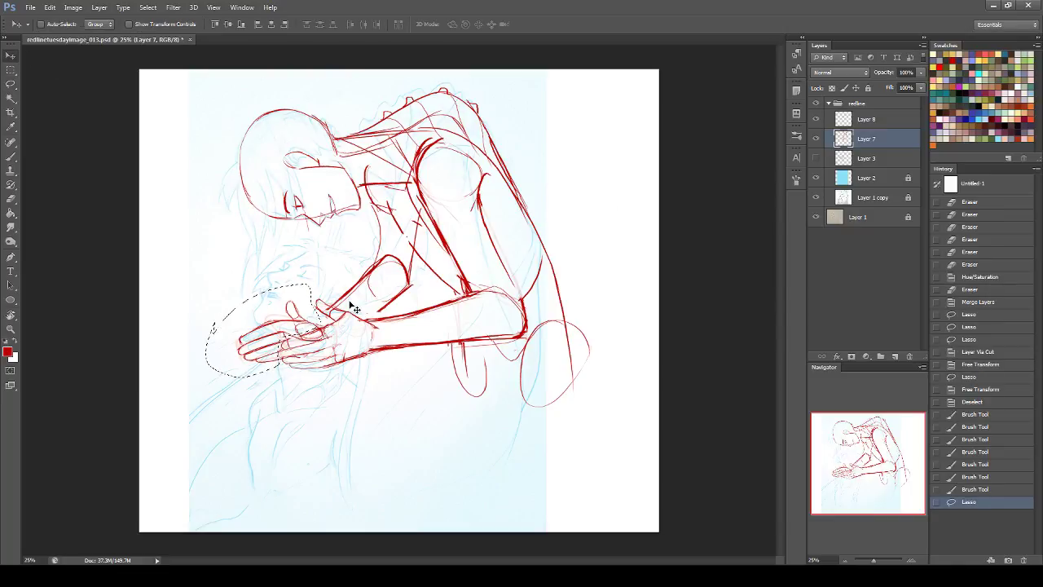
key("ctrl+d")
- Move the far hand closer to the near hand on Layer 7 and erase its lines overlapping the near thumb and wrist
left_click(11, 84)
mouse_move(286, 291)
left_mouse_down()
mouse_move(328, 325)
mouse_move(226, 303)
mouse_move(223, 311)
mouse_move(309, 306)
mouse_move(300, 306)
left_mouse_up()
key("v")
key("ctrl+d")
left_click(11, 198)
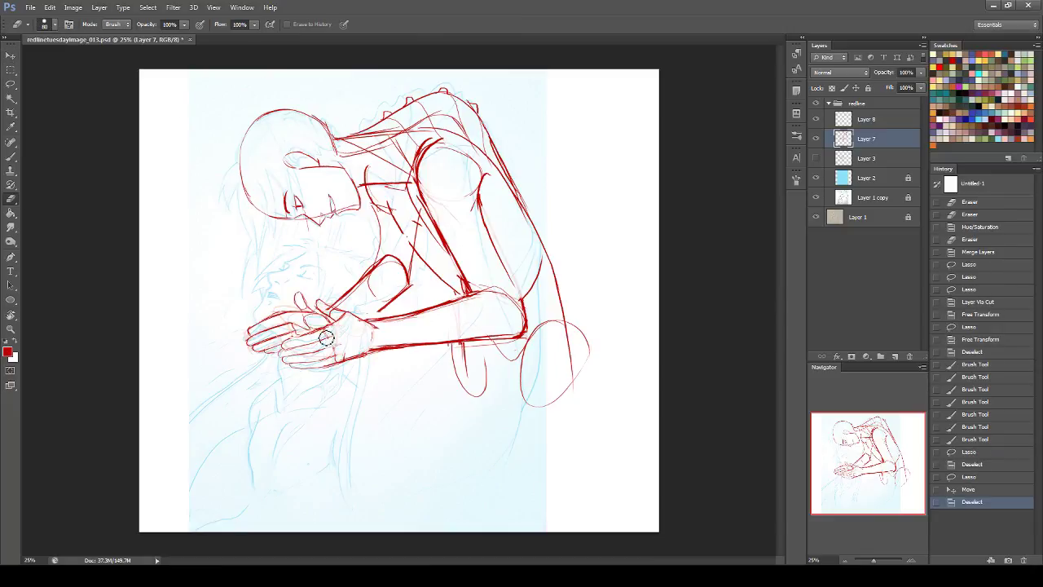
left_click_drag(341, 316, 344, 321)
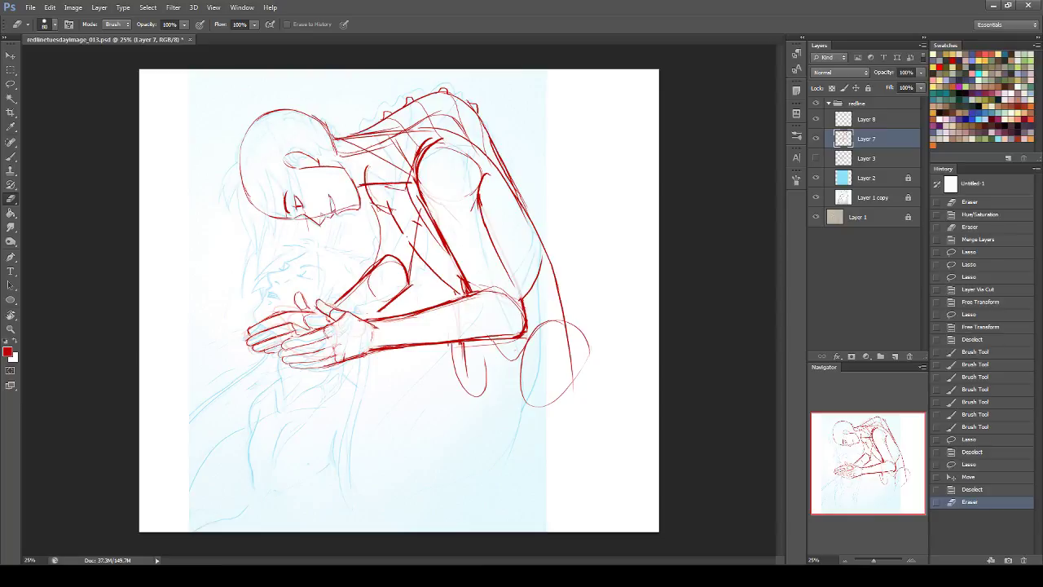
left_click(359, 342)
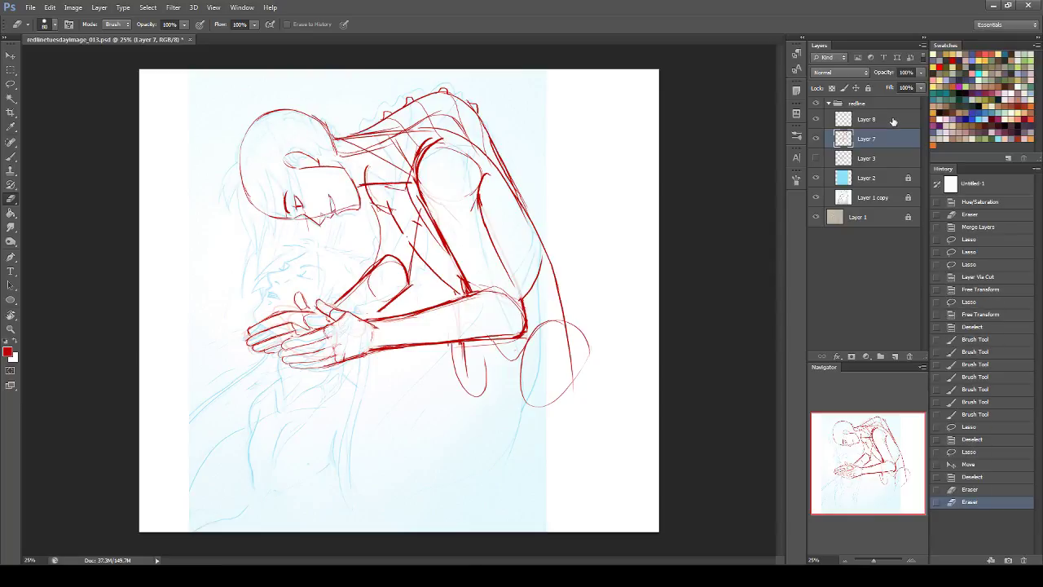
- Merge Layer 7 and Layer 8 into one redline layer and show Layer 3 with the lower figure
left_click(893, 120, "shift")
key("ctrl+e")
left_click(817, 158)
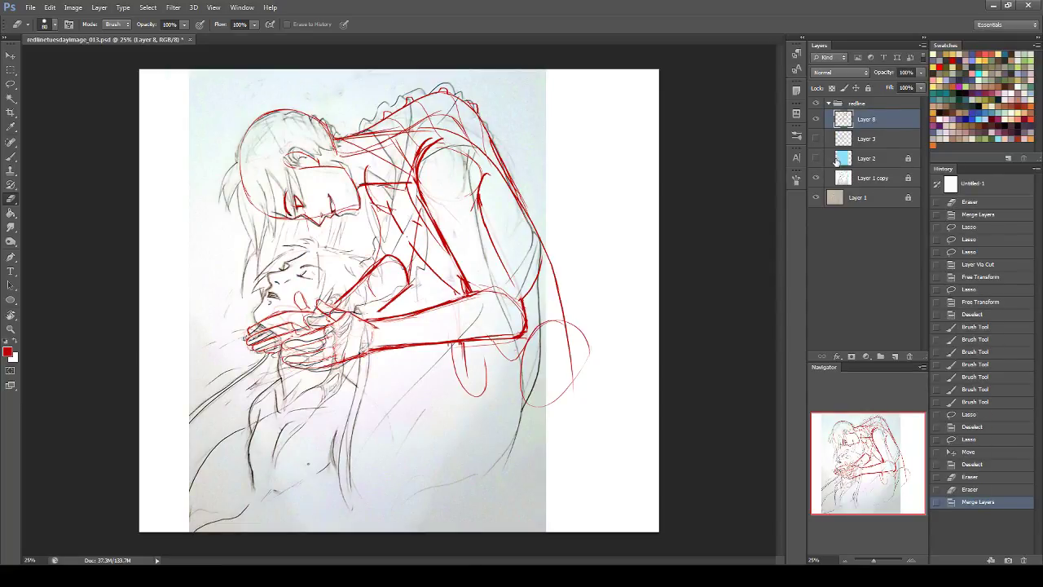
left_click(815, 158)
left_click(815, 138)
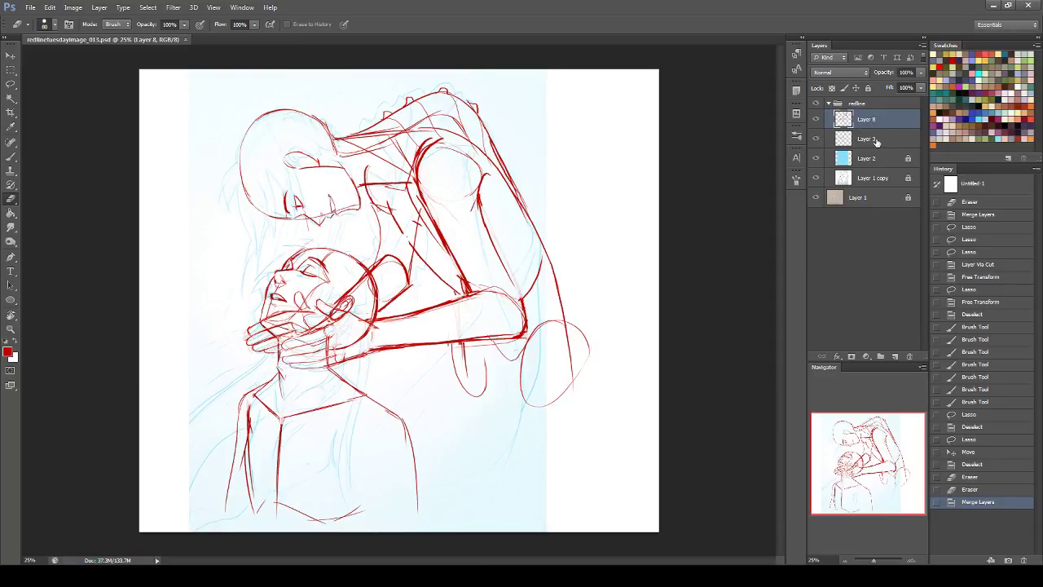
- Set the hue of Layer 3 to +180 so the lower figure's redline turns teal
left_click(885, 140)
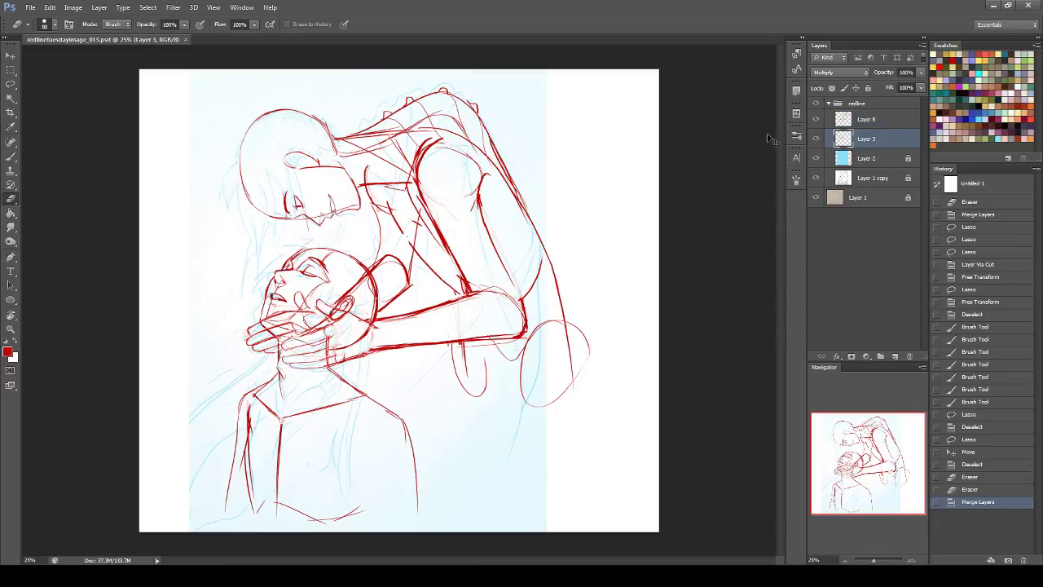
key("ctrl+u")
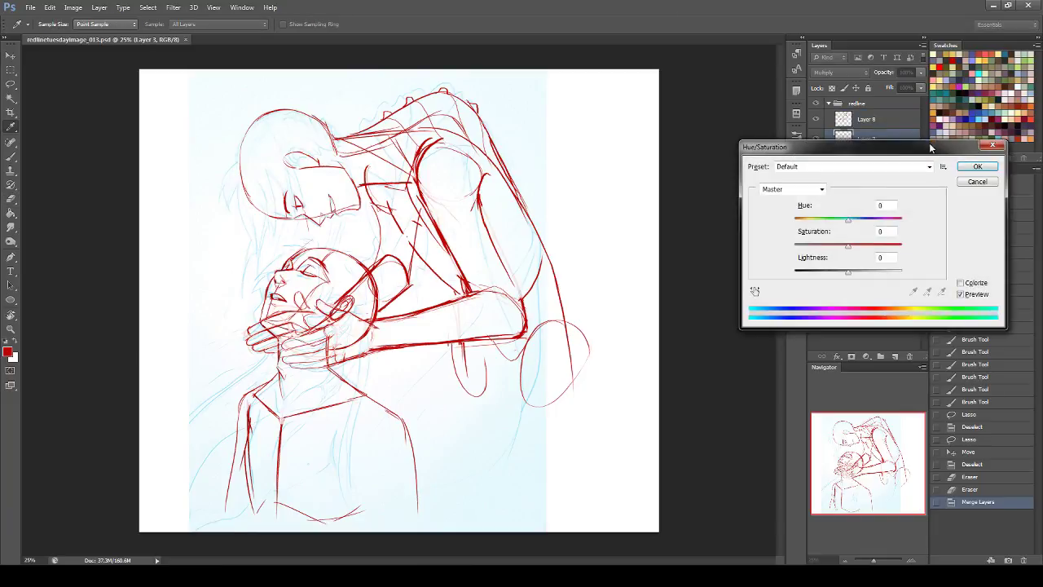
left_click_drag(848, 220, 904, 225)
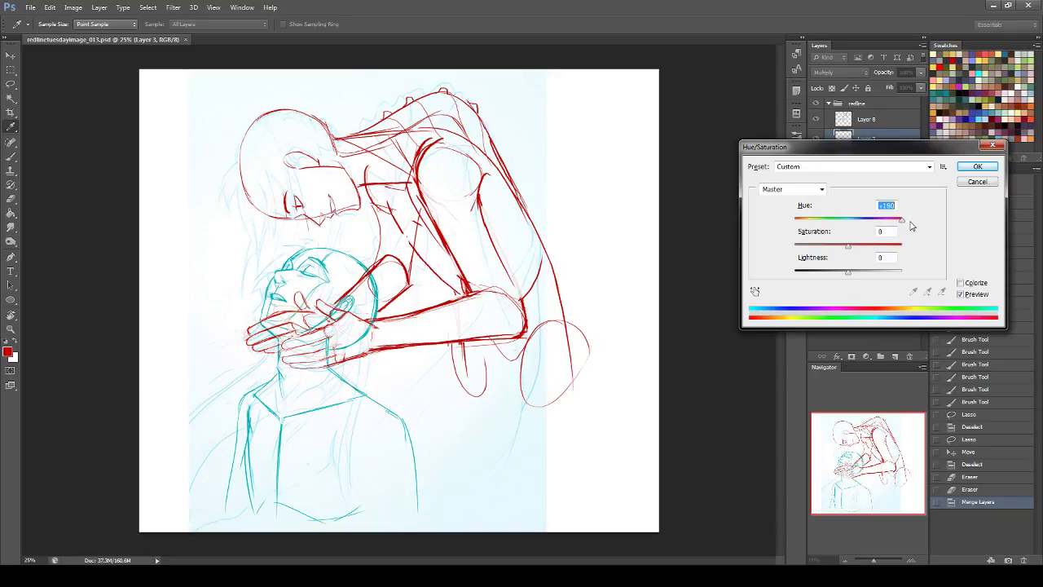
left_click(978, 166)
- Add a layer above Layer 8 and paint pale pink over the hand and arm lines crossing the lower figure's face and head
key("alt+bracketright")
left_click(892, 356)
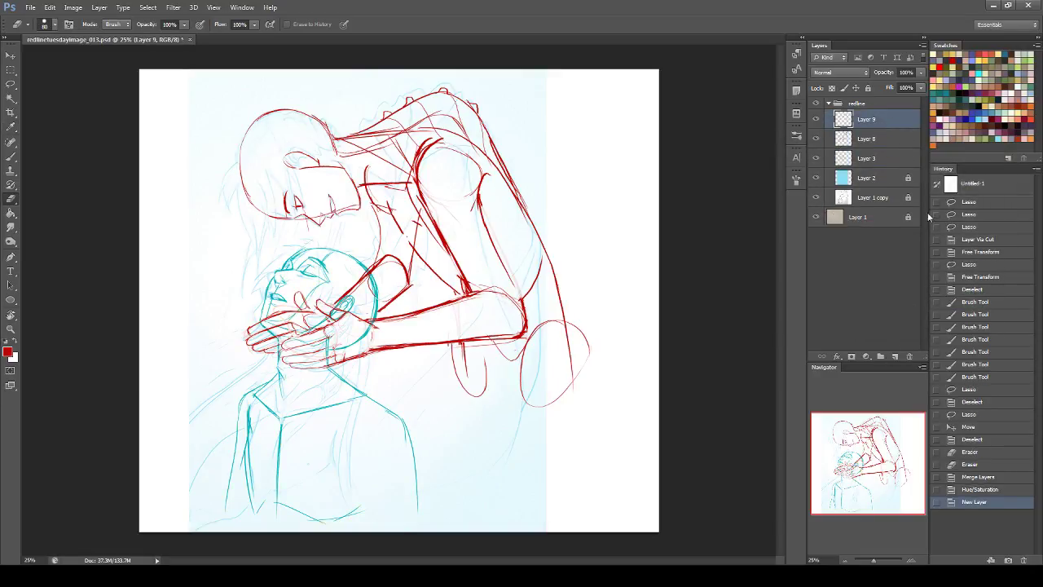
left_click(942, 117)
left_click(10, 155)
left_click(44, 24)
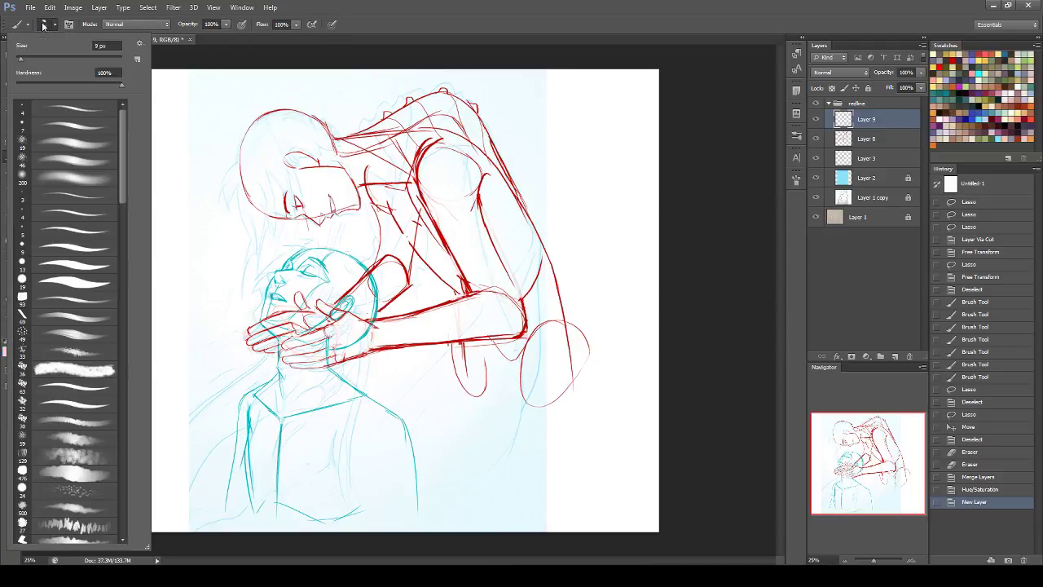
left_click(51, 57)
left_click(277, 323)
mouse_move(265, 327)
left_mouse_down()
mouse_move(306, 291)
mouse_move(304, 309)
mouse_move(325, 330)
mouse_move(292, 339)
mouse_move(325, 331)
mouse_move(287, 344)
mouse_move(281, 336)
mouse_move(307, 315)
mouse_move(339, 314)
mouse_move(337, 294)
mouse_move(347, 310)
mouse_move(371, 308)
left_mouse_up()
mouse_move(372, 287)
left_mouse_down()
mouse_move(375, 321)
mouse_move(373, 310)
left_mouse_up()
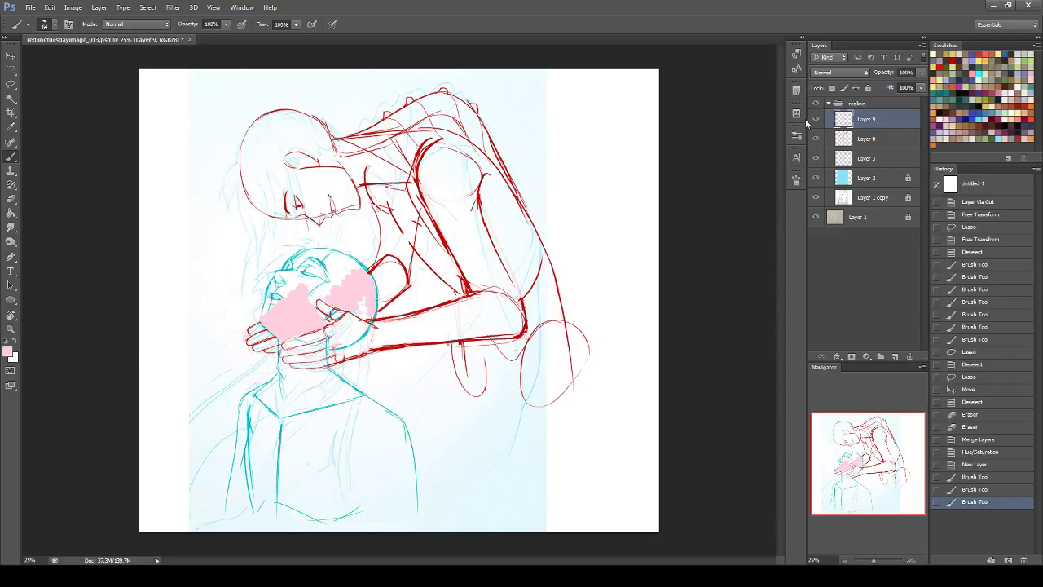
- Clip Layer 9 to Layer 8 and set its blend mode to Screen
right_click(902, 120)
left_click(977, 250)
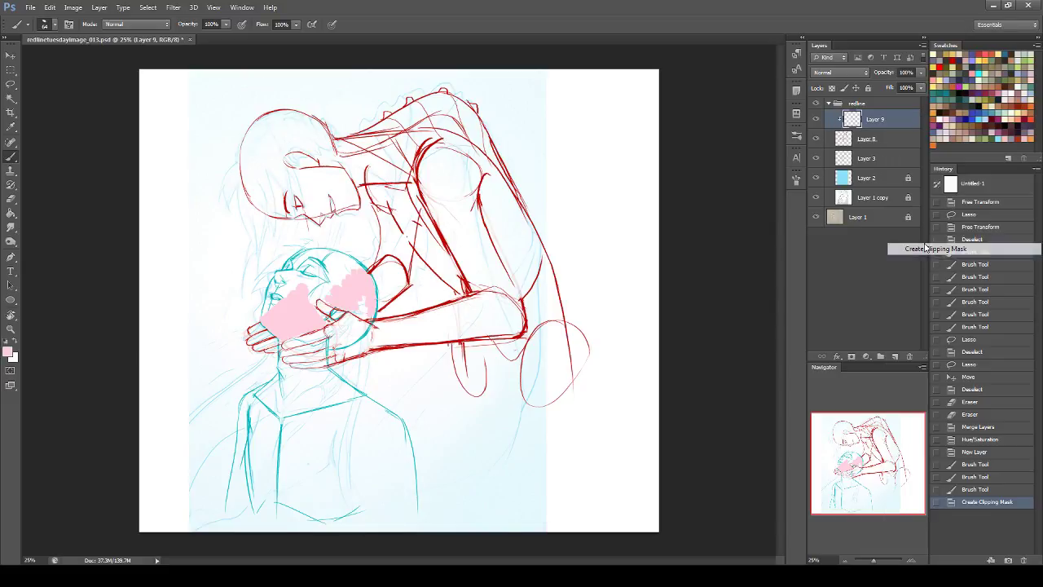
left_click(836, 74)
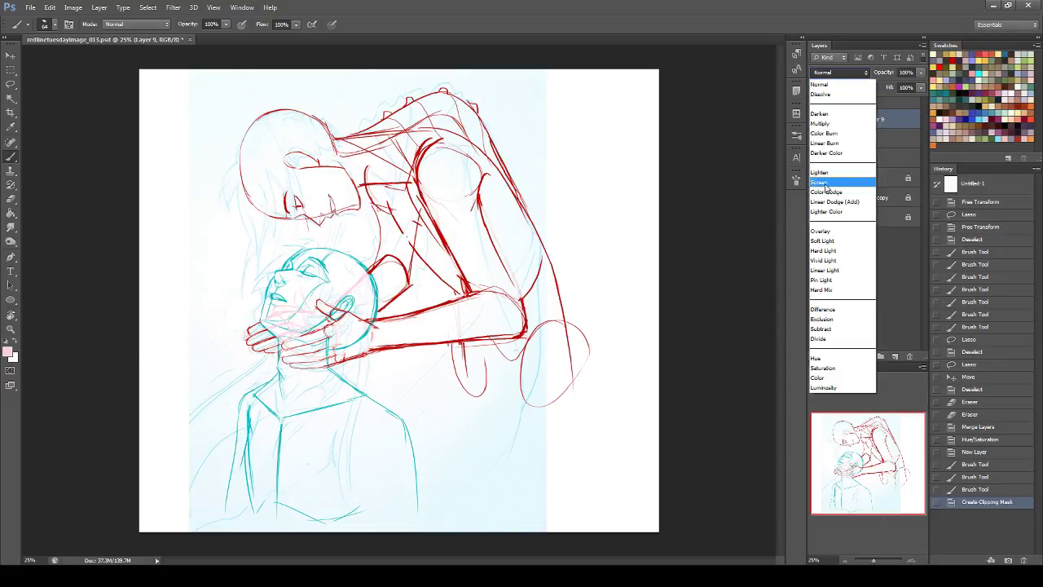
left_click(827, 182)
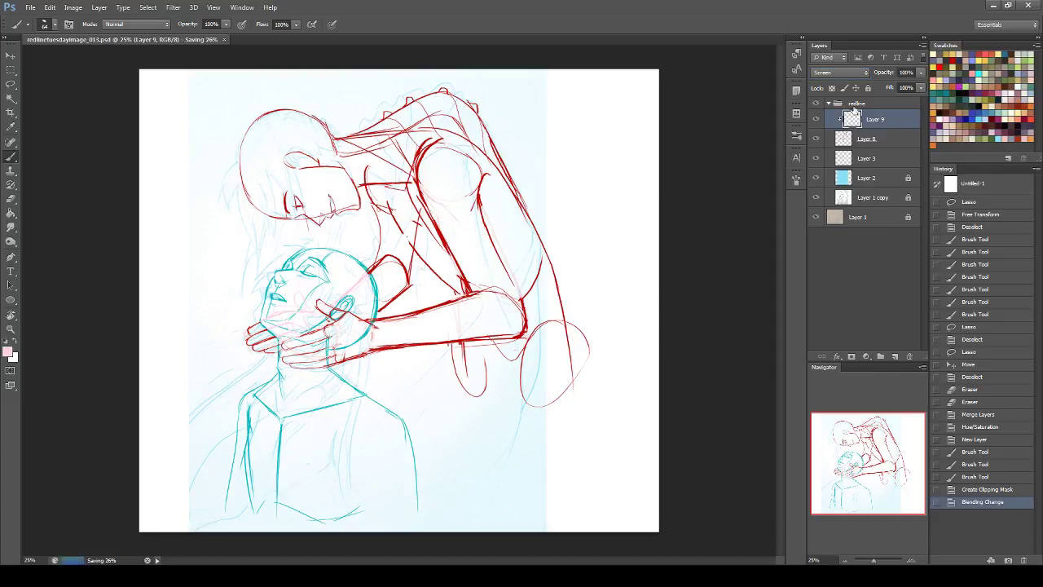
- Set Layer 8's blend mode to Multiply and select Layer 3
left_click(876, 139)
left_click(837, 74)
scroll(837, 78, "up", 3)
left_click(836, 139)
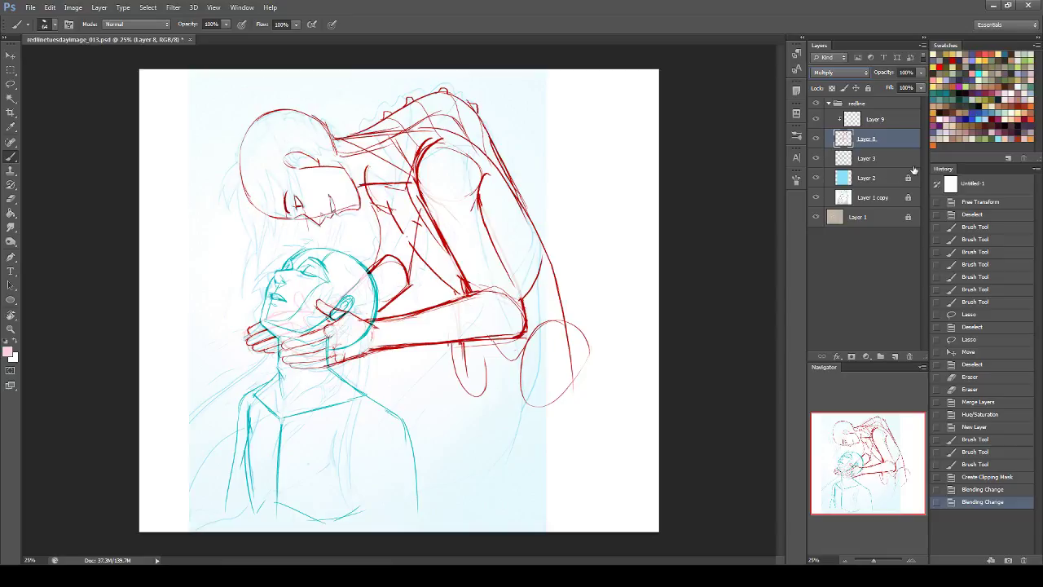
left_click(870, 158)
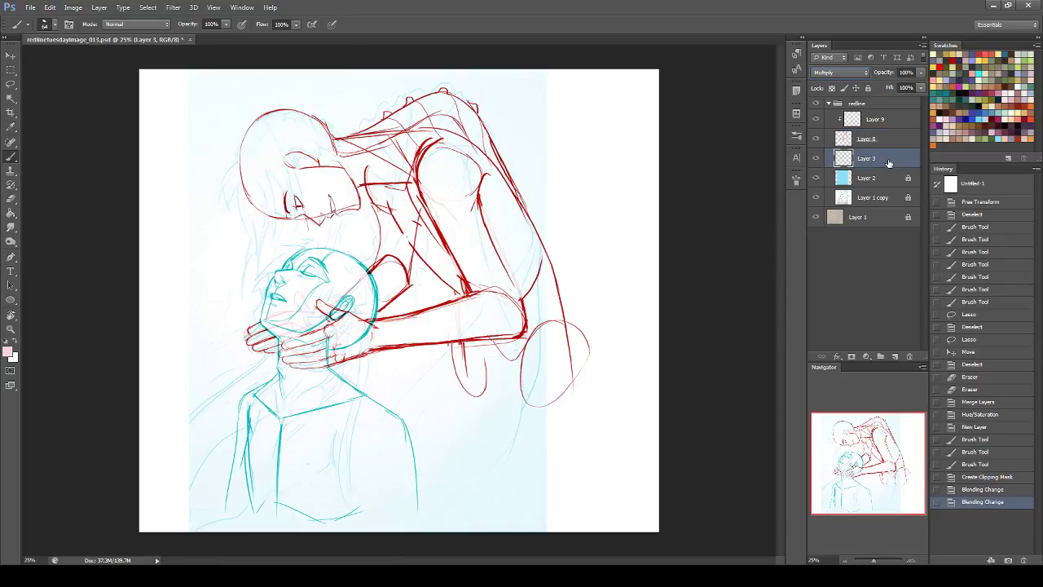
- Compare the redline with the original sketch by repeatedly hiding and showing the redline group, leaving it shown
left_click(816, 104)
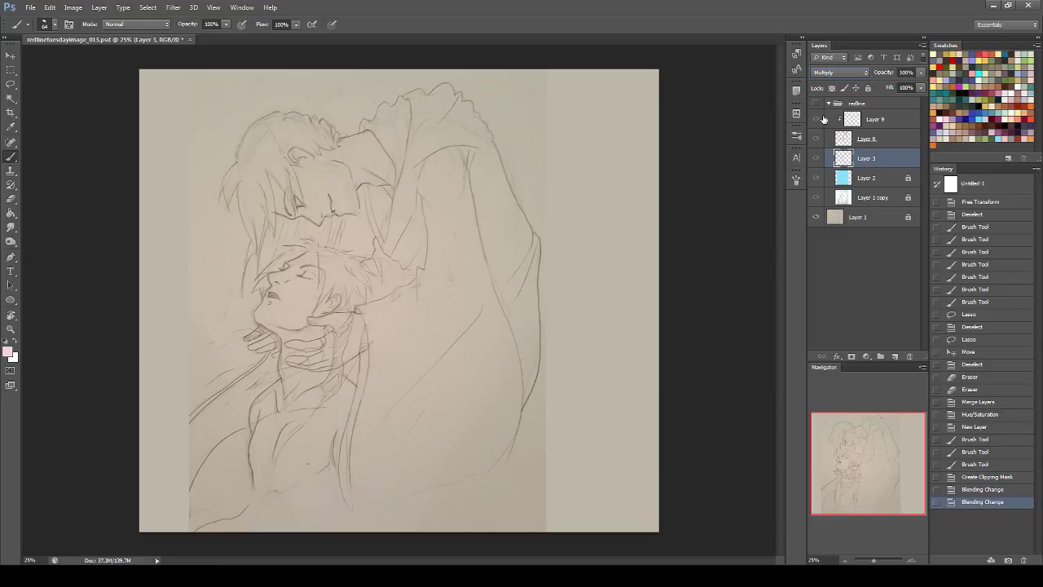
left_click_drag(367, 258, 375, 263)
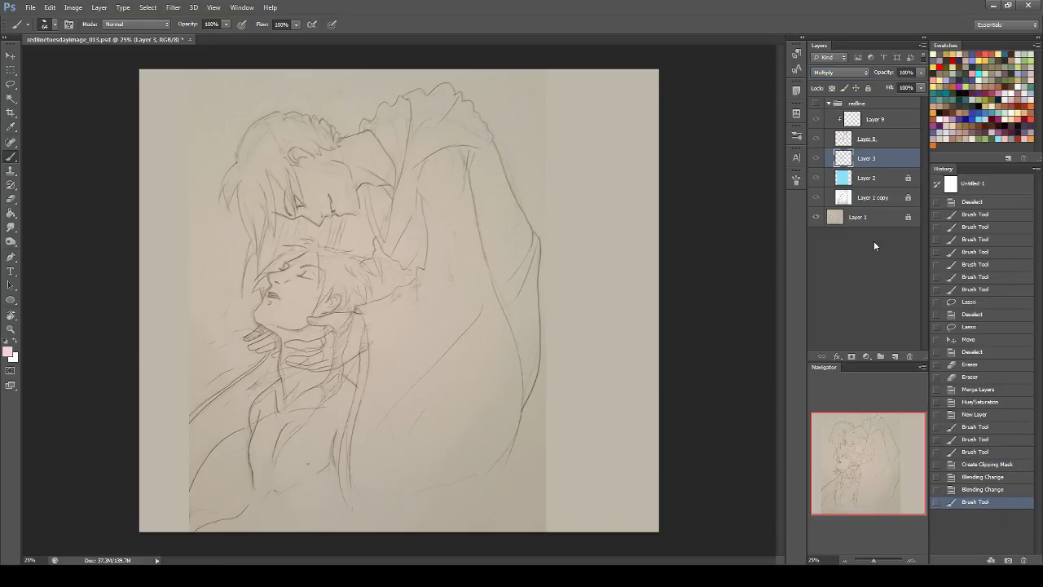
left_click(969, 489)
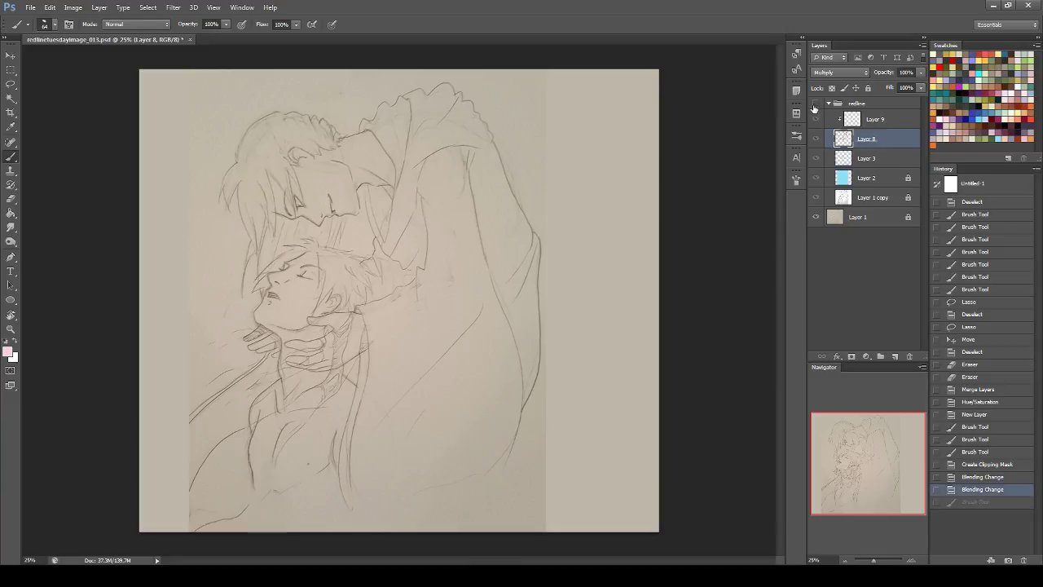
left_click(815, 104)
left_click(815, 105)
left_click(816, 105)
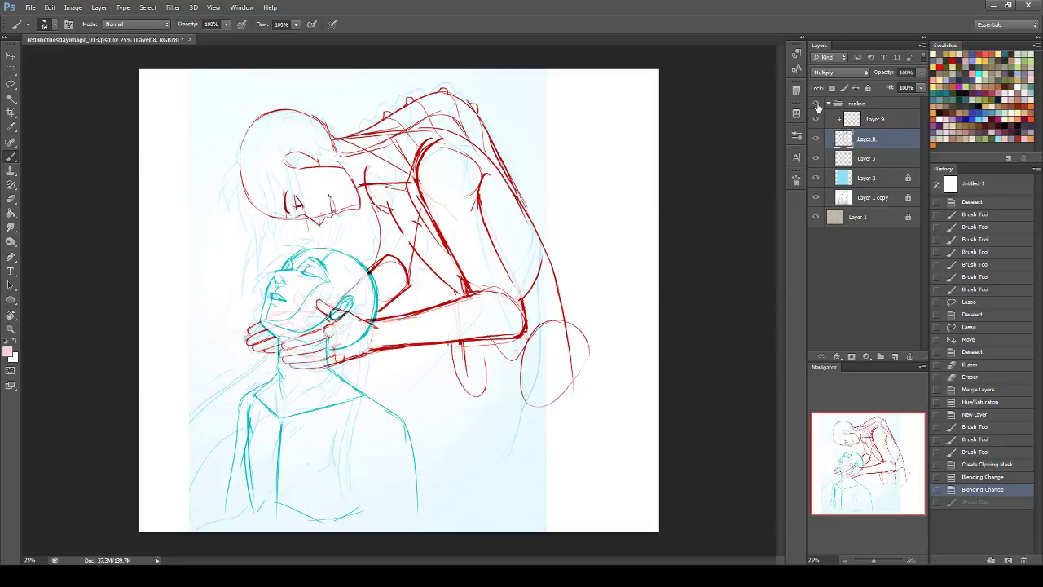
left_click(815, 104)
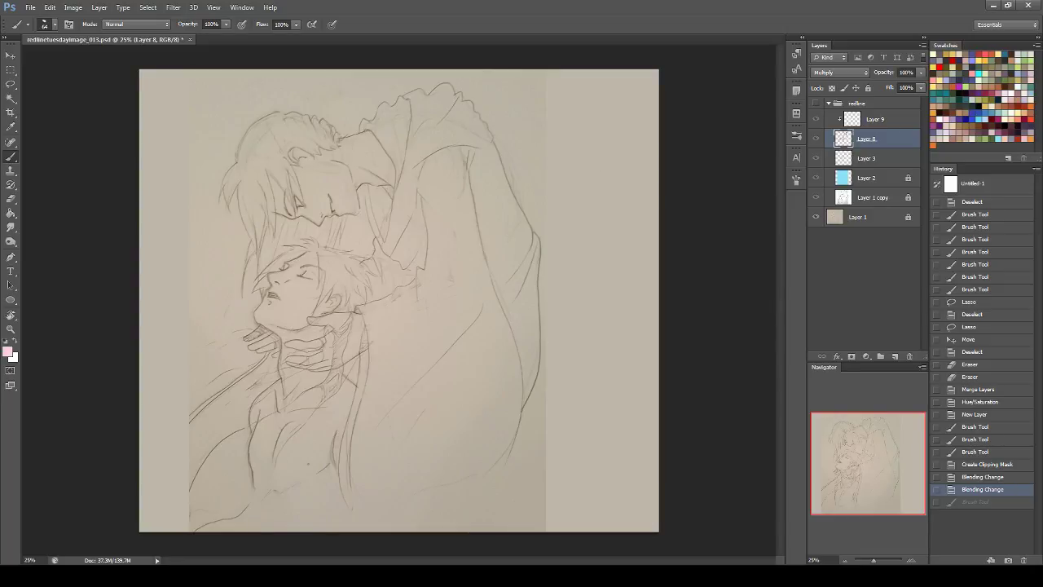
left_click(816, 104)
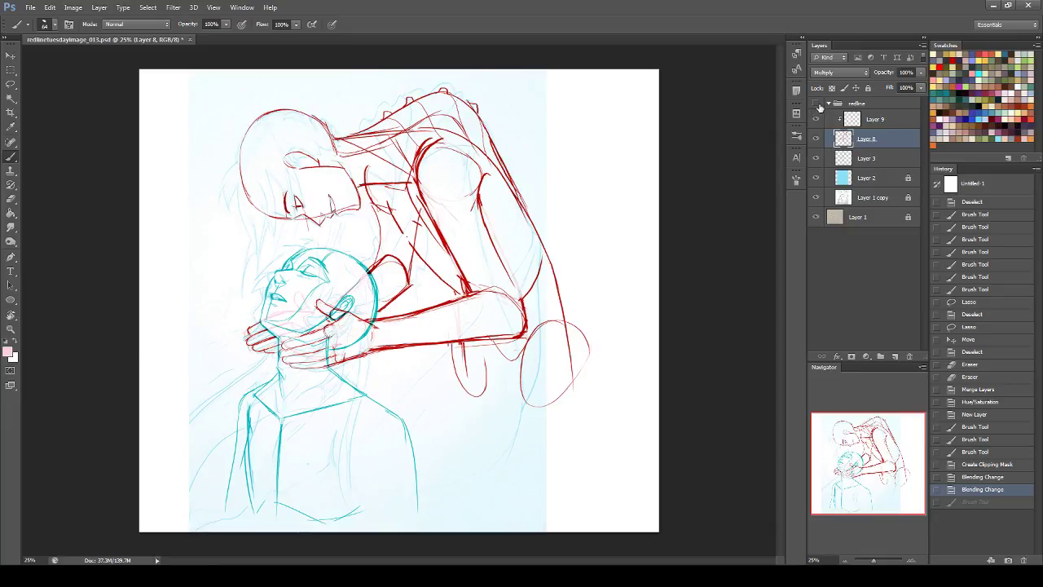
left_click(816, 104)
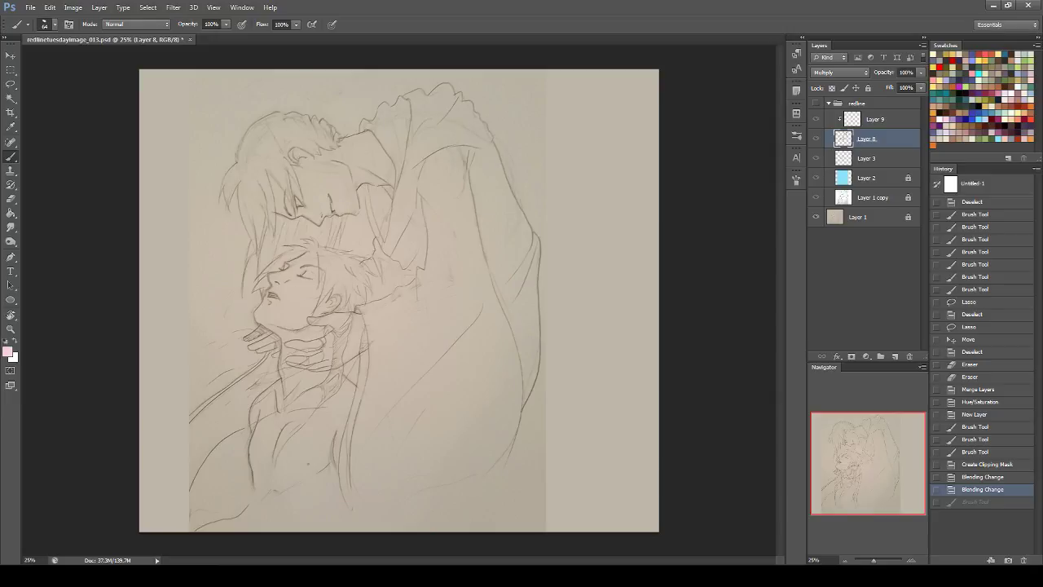
left_click(816, 104)
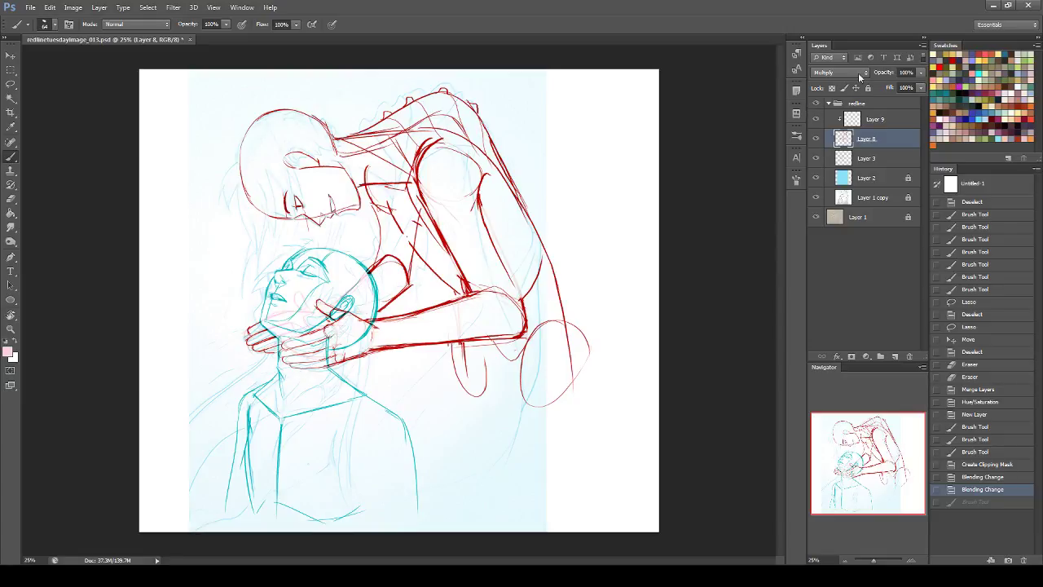
left_click(815, 104)
left_click(816, 105)
left_click(816, 104)
left_click(816, 104)
left_click(815, 104)
left_click(815, 104)
left_click(816, 105)
left_click(816, 104)
left_click(821, 111)
left_click(823, 110)
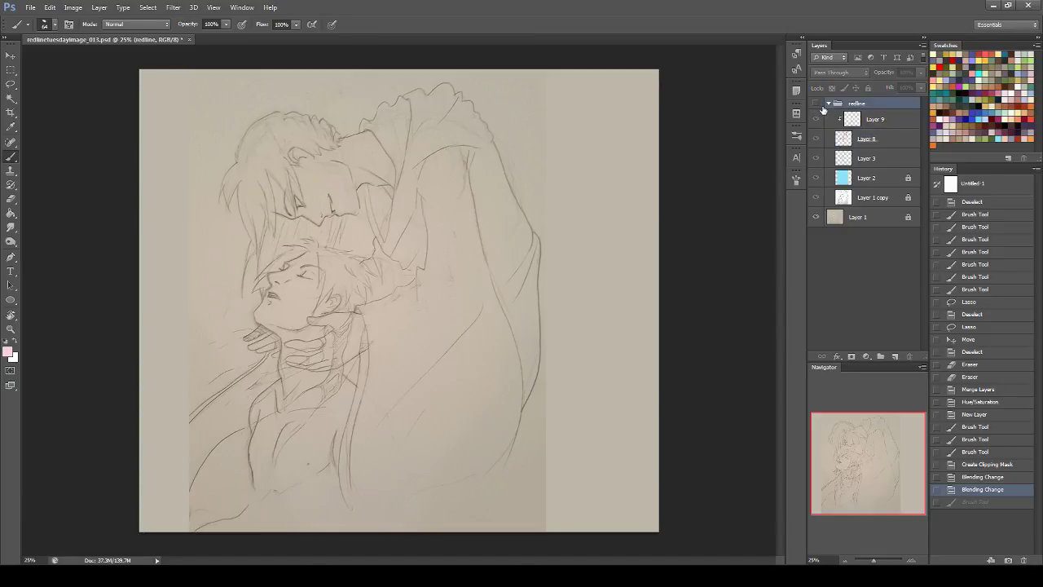
left_click(819, 108)
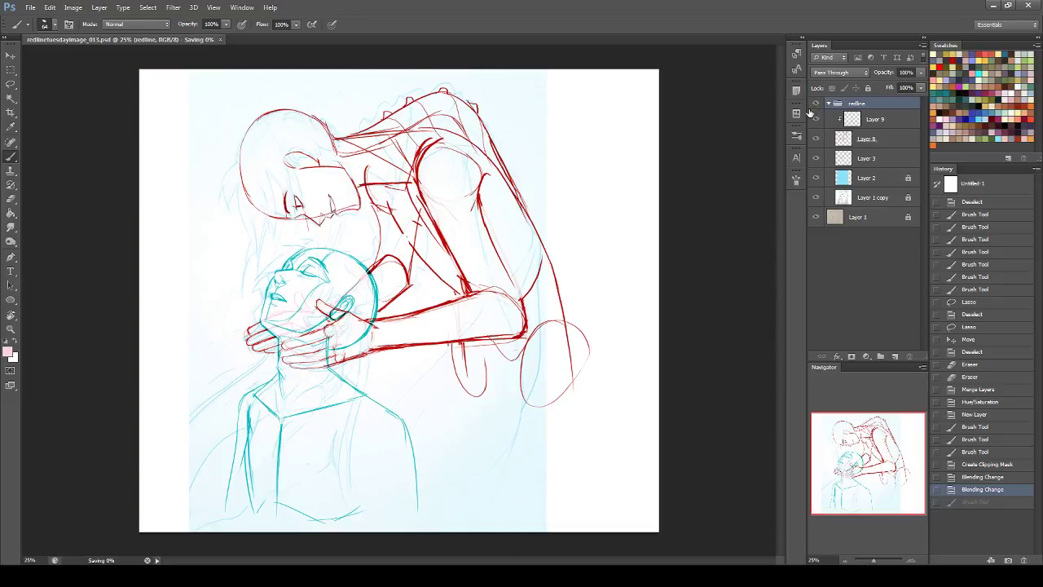